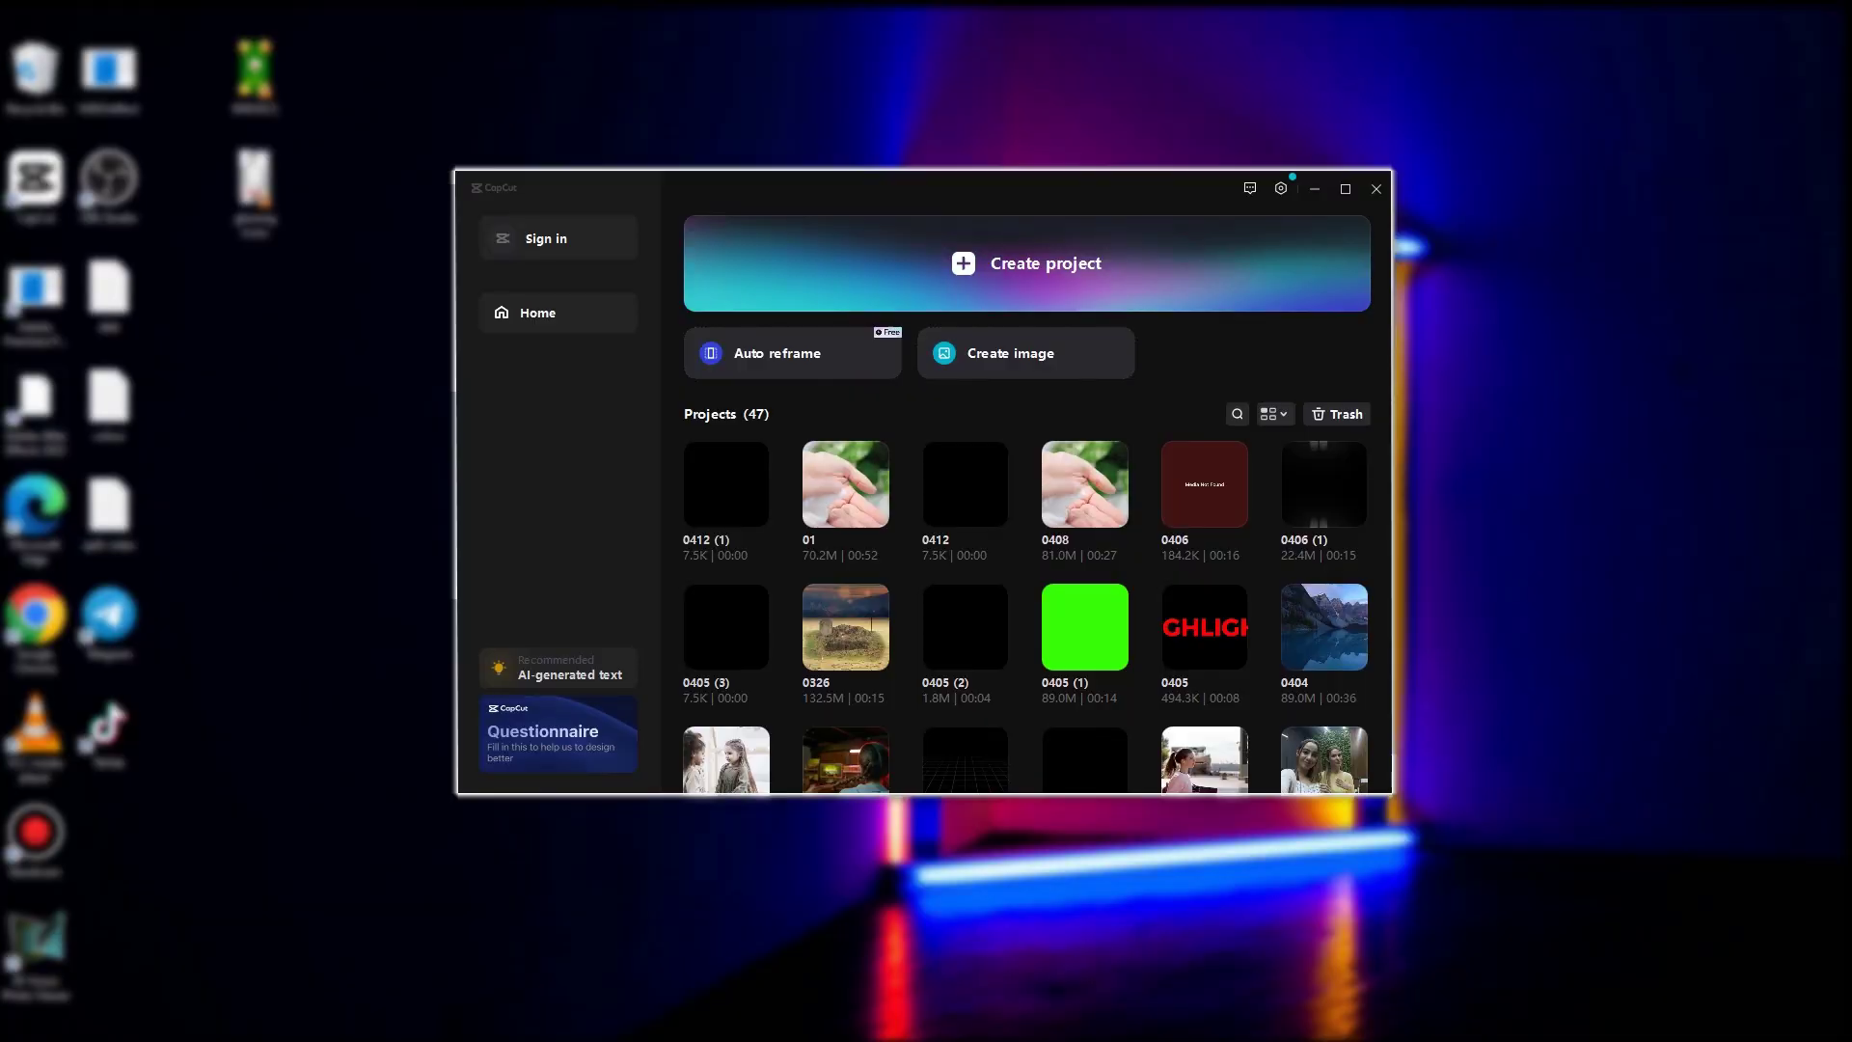
- Create a new project and import all eight video clips from the New folder directory
{"action": "left_click", "coordinate": [1088, 243]}
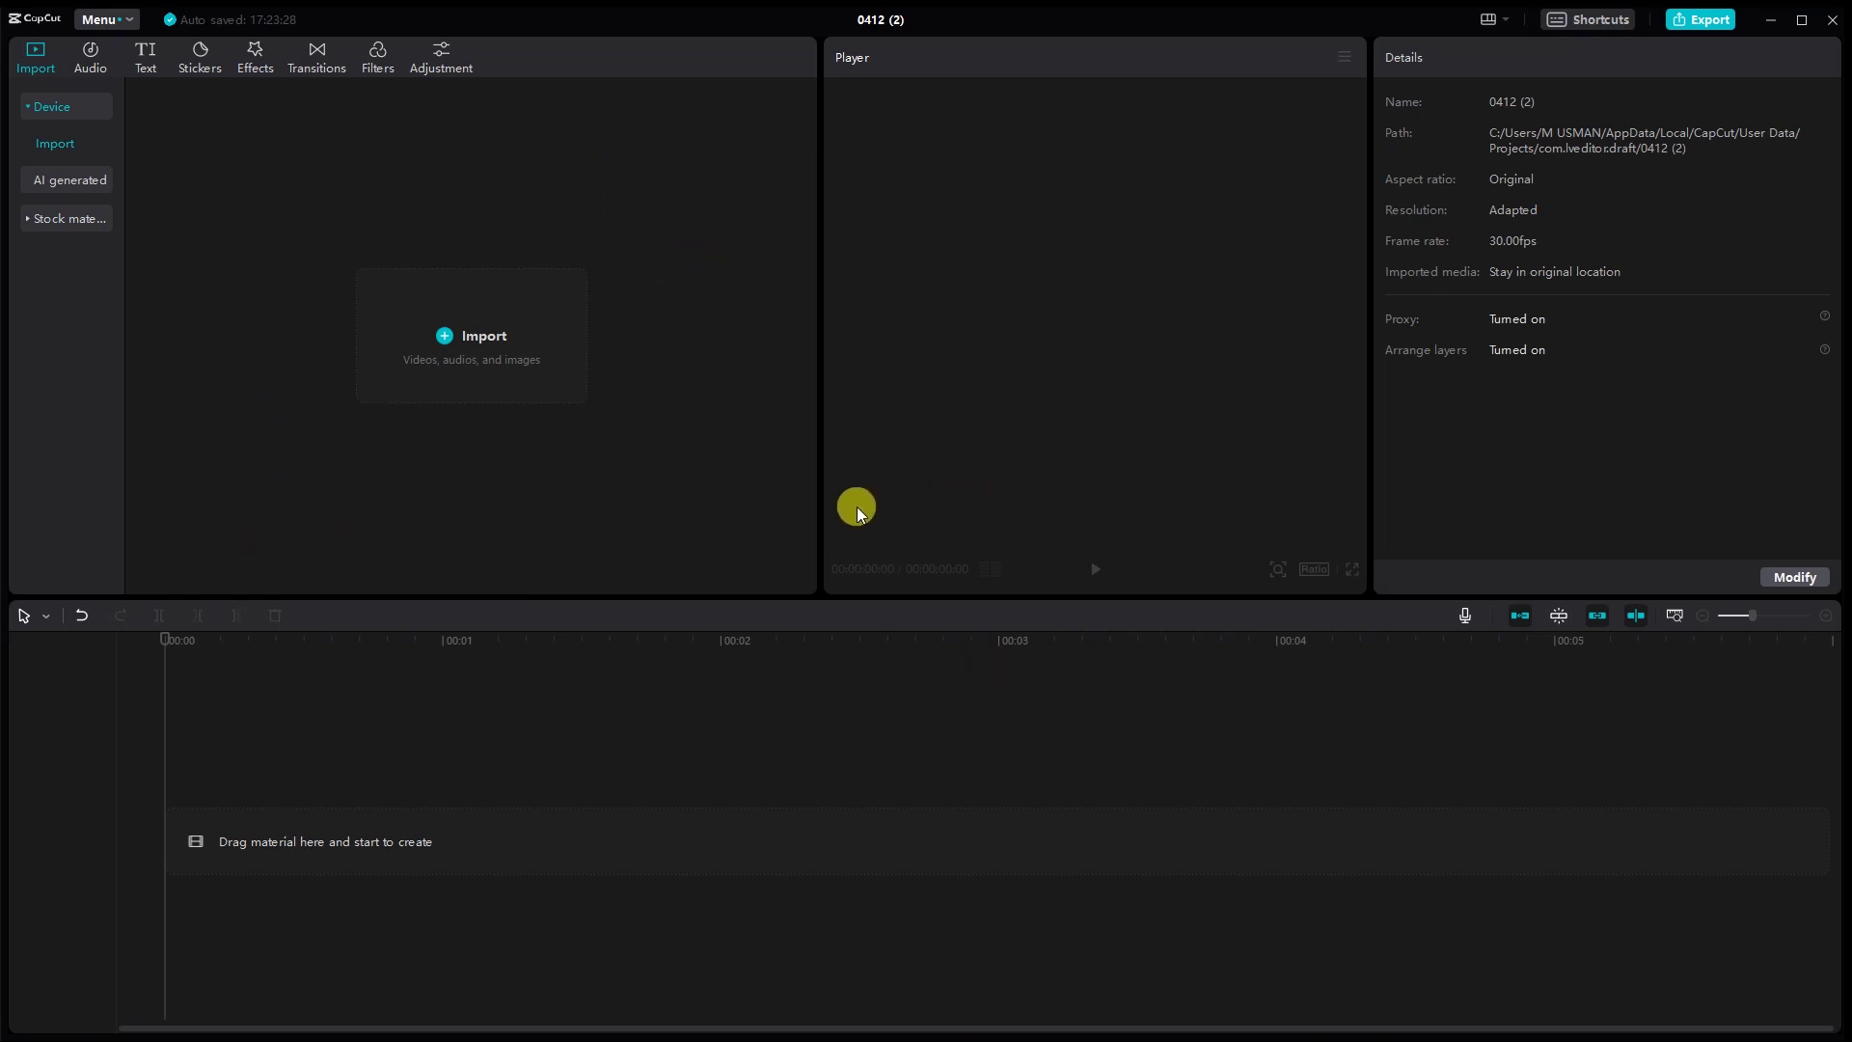
{"action": "left_click", "coordinate": [469, 342]}
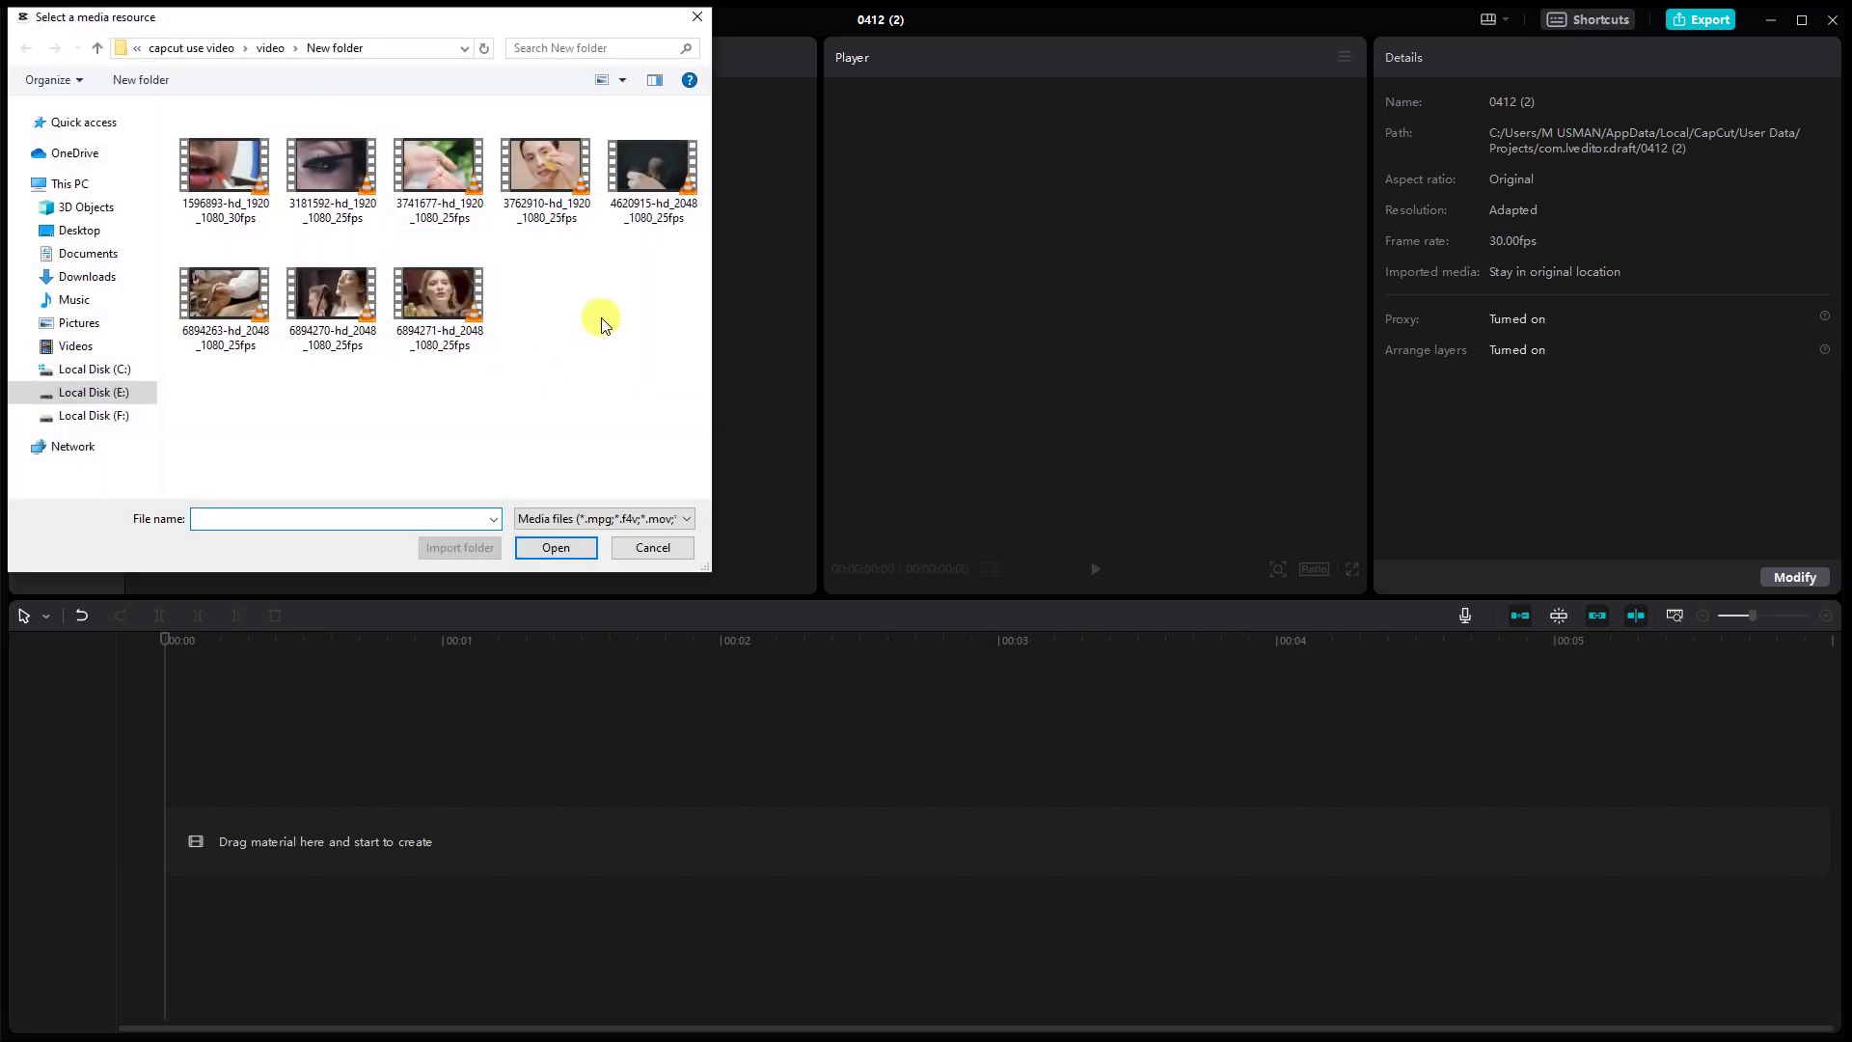
{"action": "left_click_drag", "start_coordinate": [672, 349], "coordinate": [222, 139]}
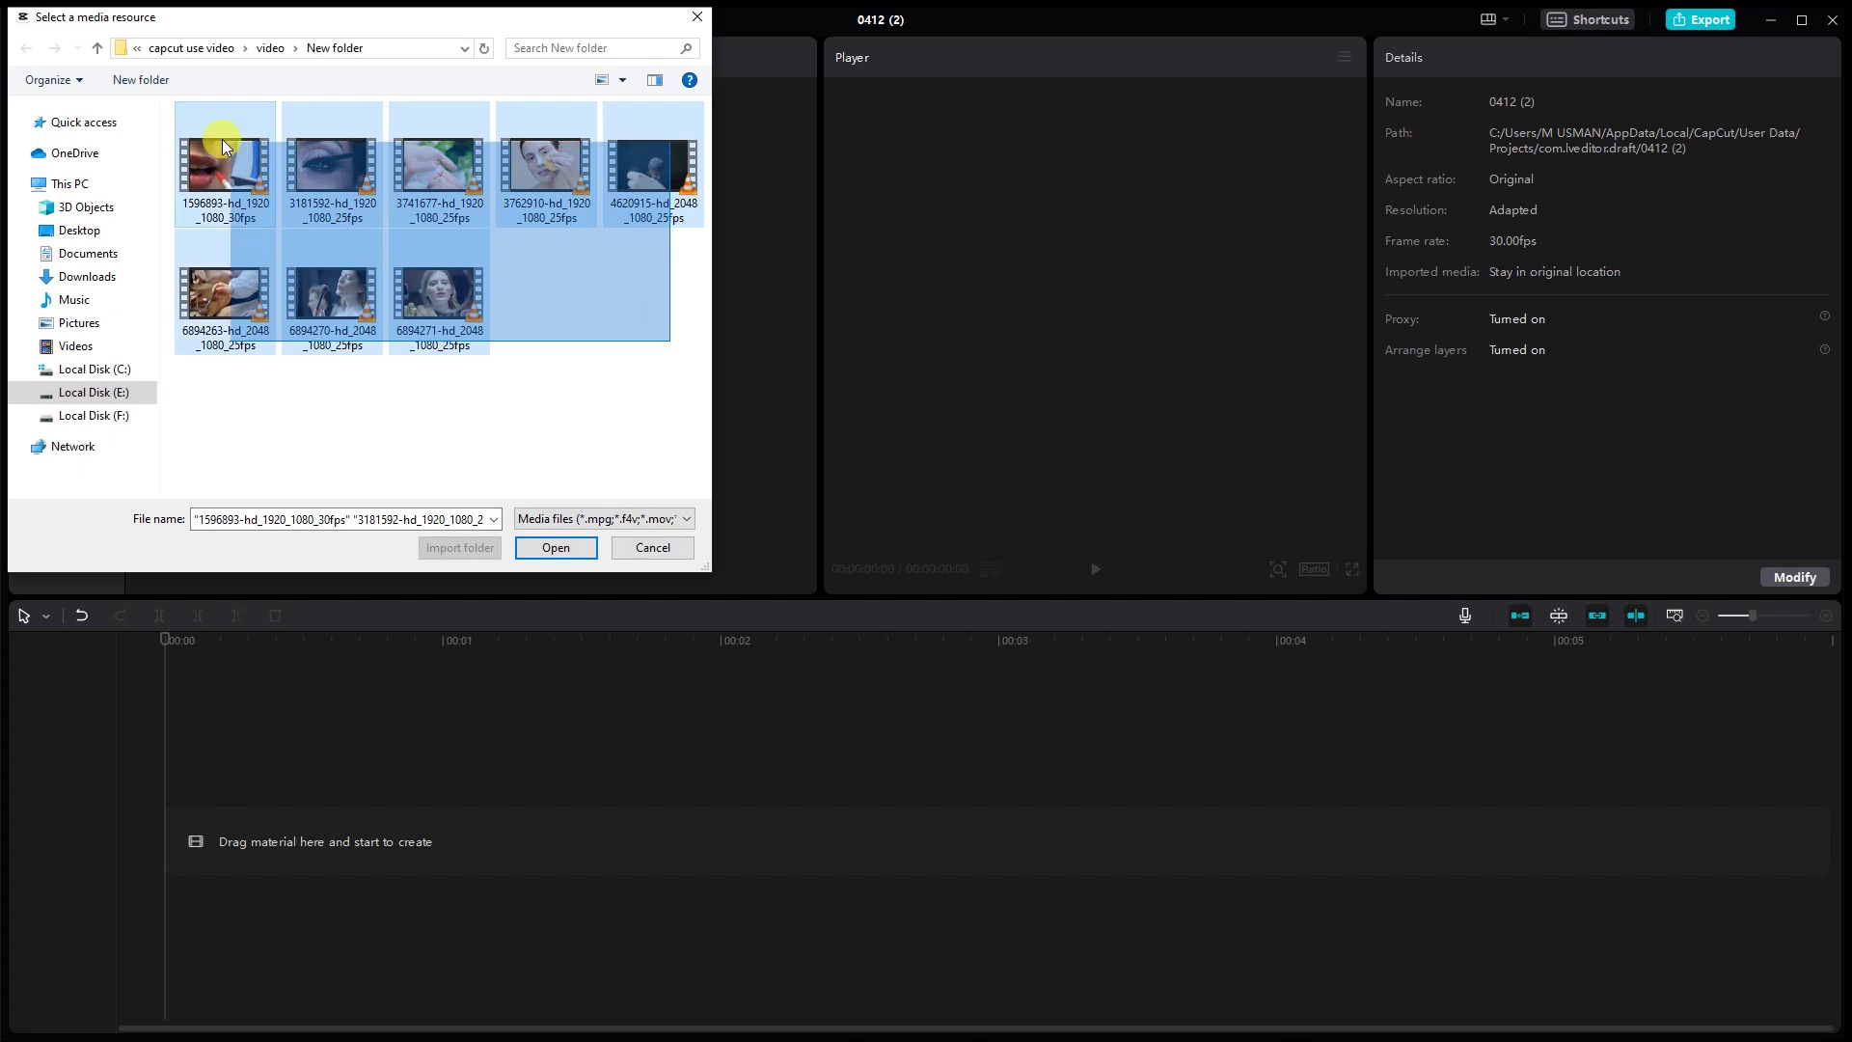
{"action": "left_click", "coordinate": [532, 548]}
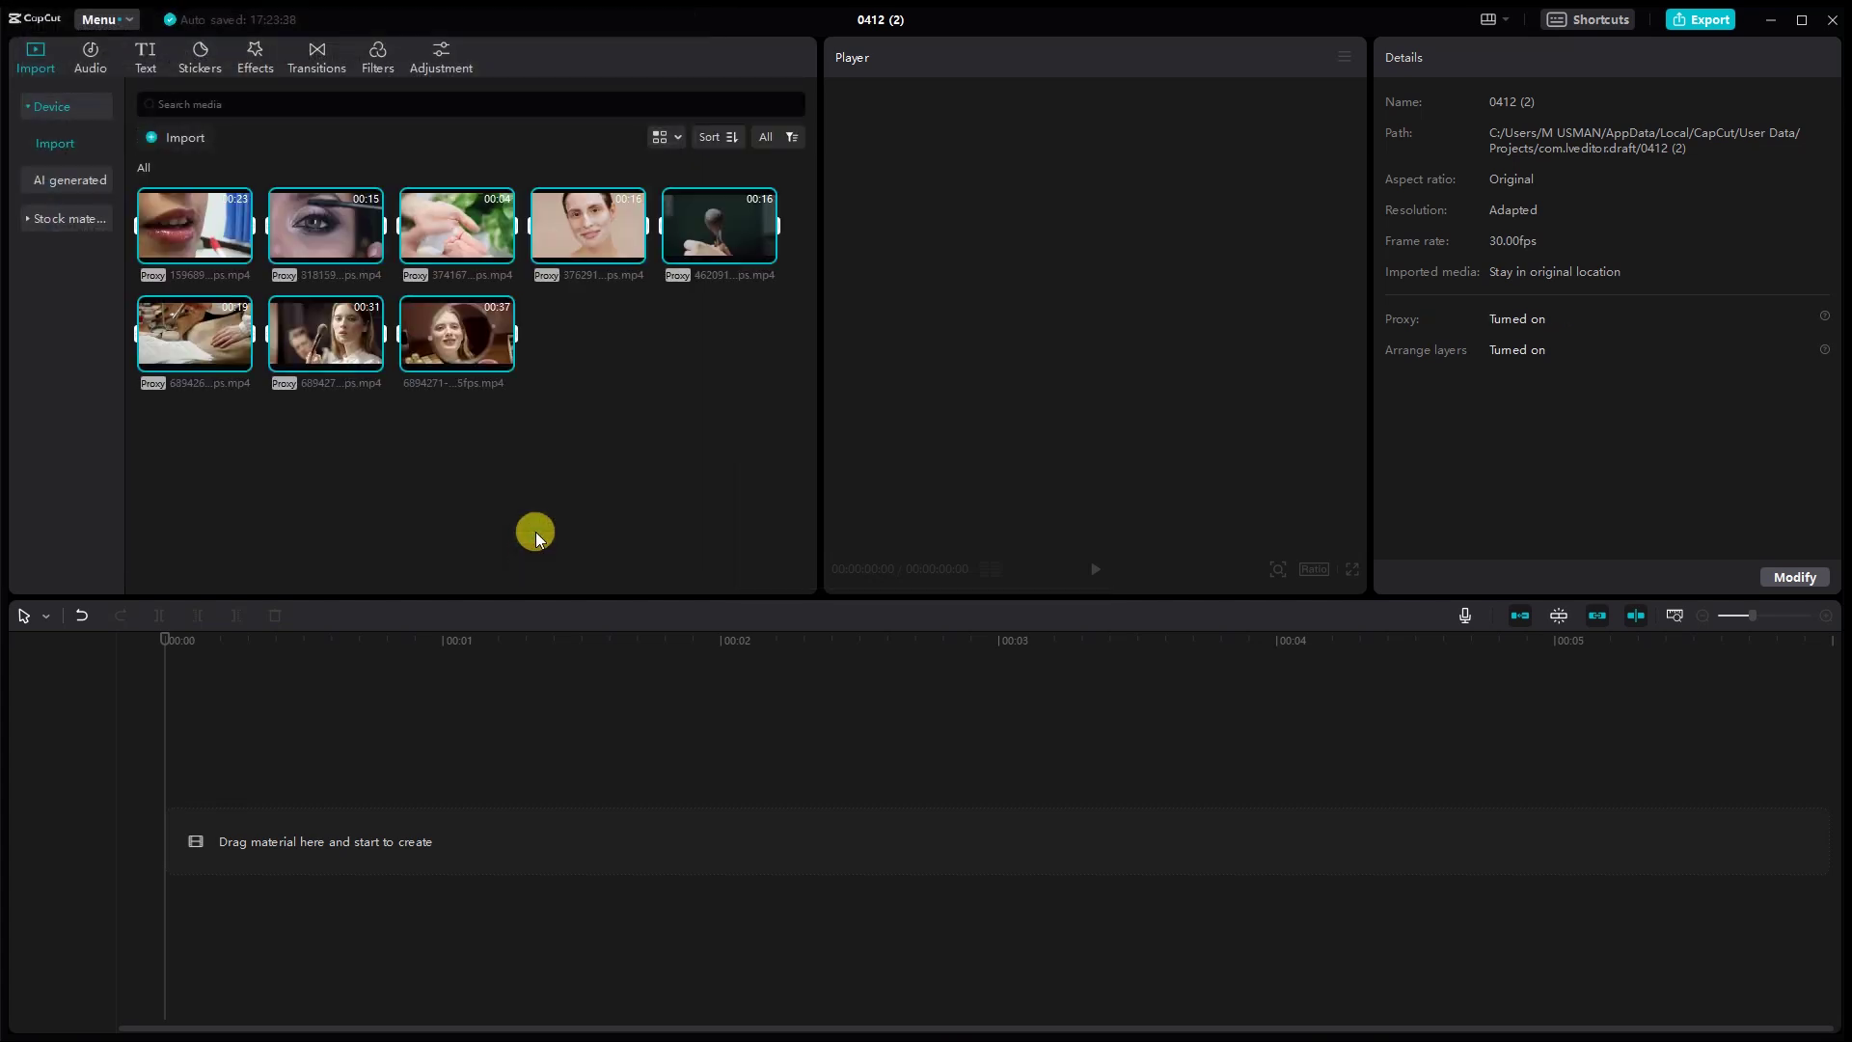
- Place the 3741677 hand-cream clip at the start of the timeline and set the project aspect ratio to 16:9
{"action": "left_click_drag", "start_coordinate": [457, 231], "coordinate": [174, 827]}
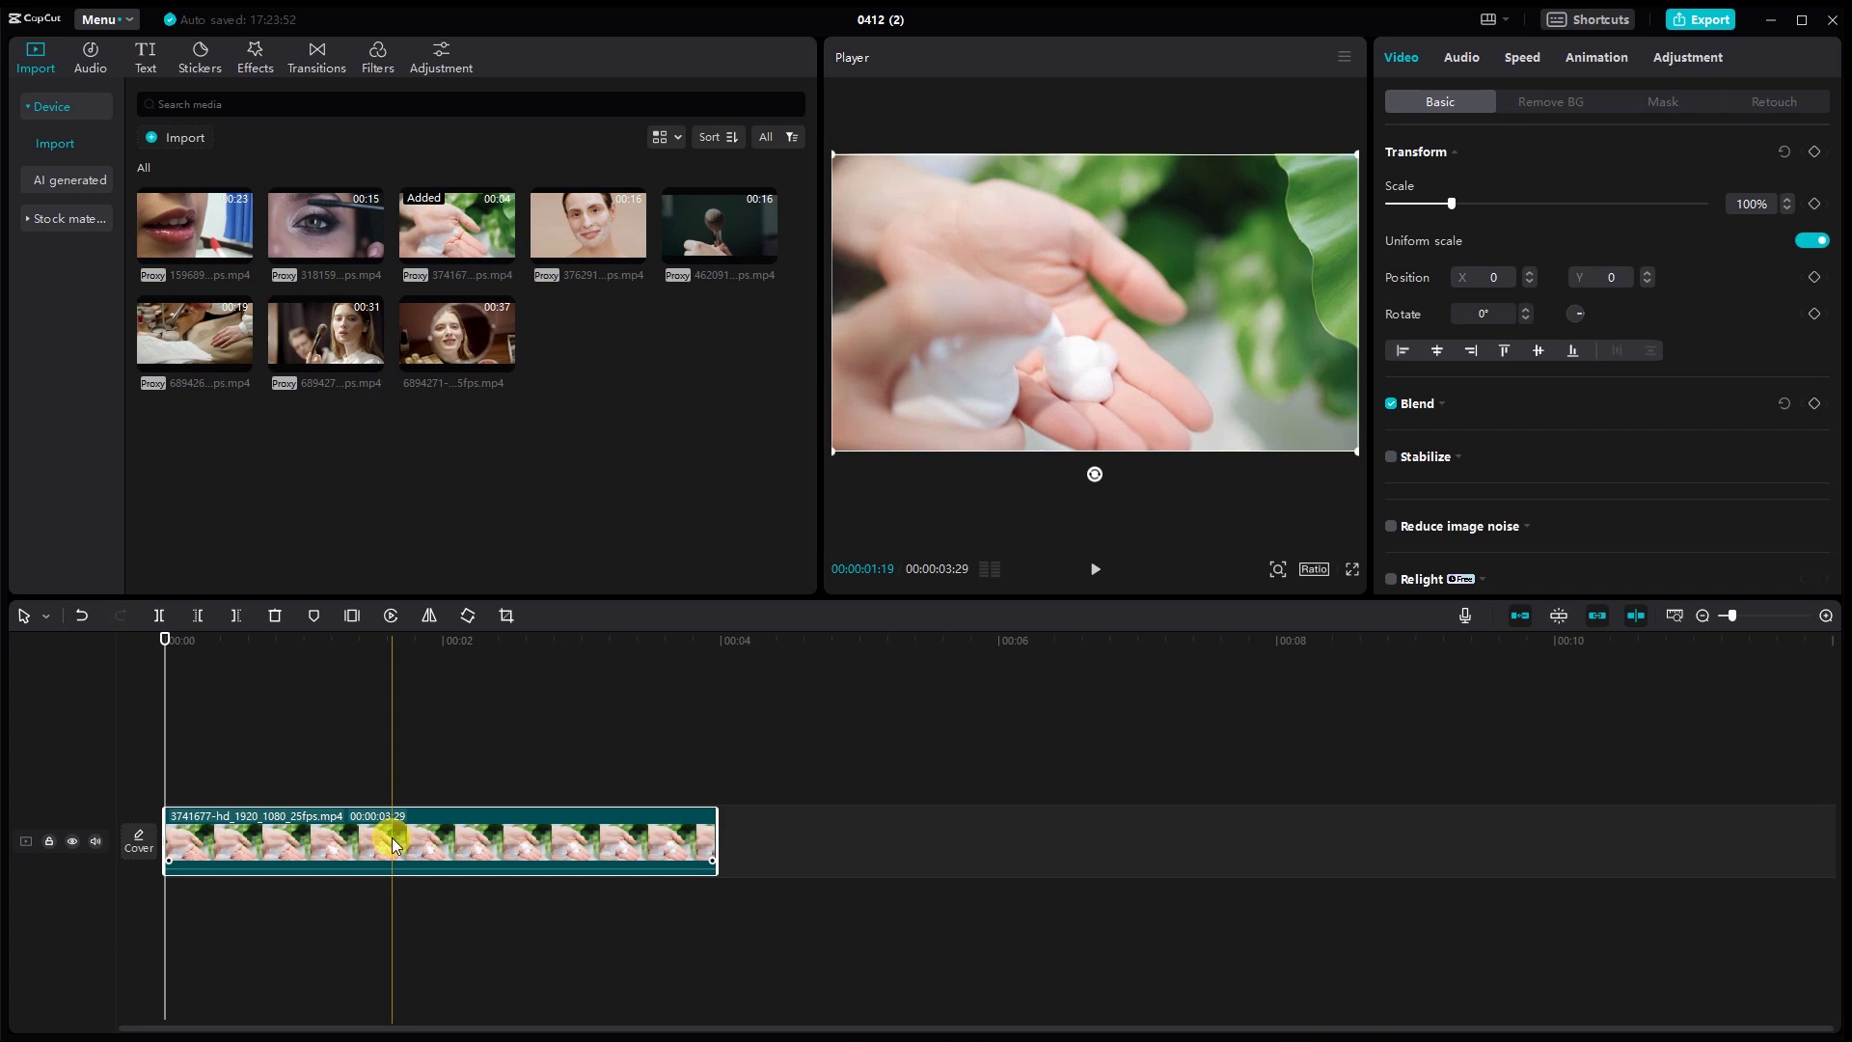
{"action": "left_click", "coordinate": [1314, 570]}
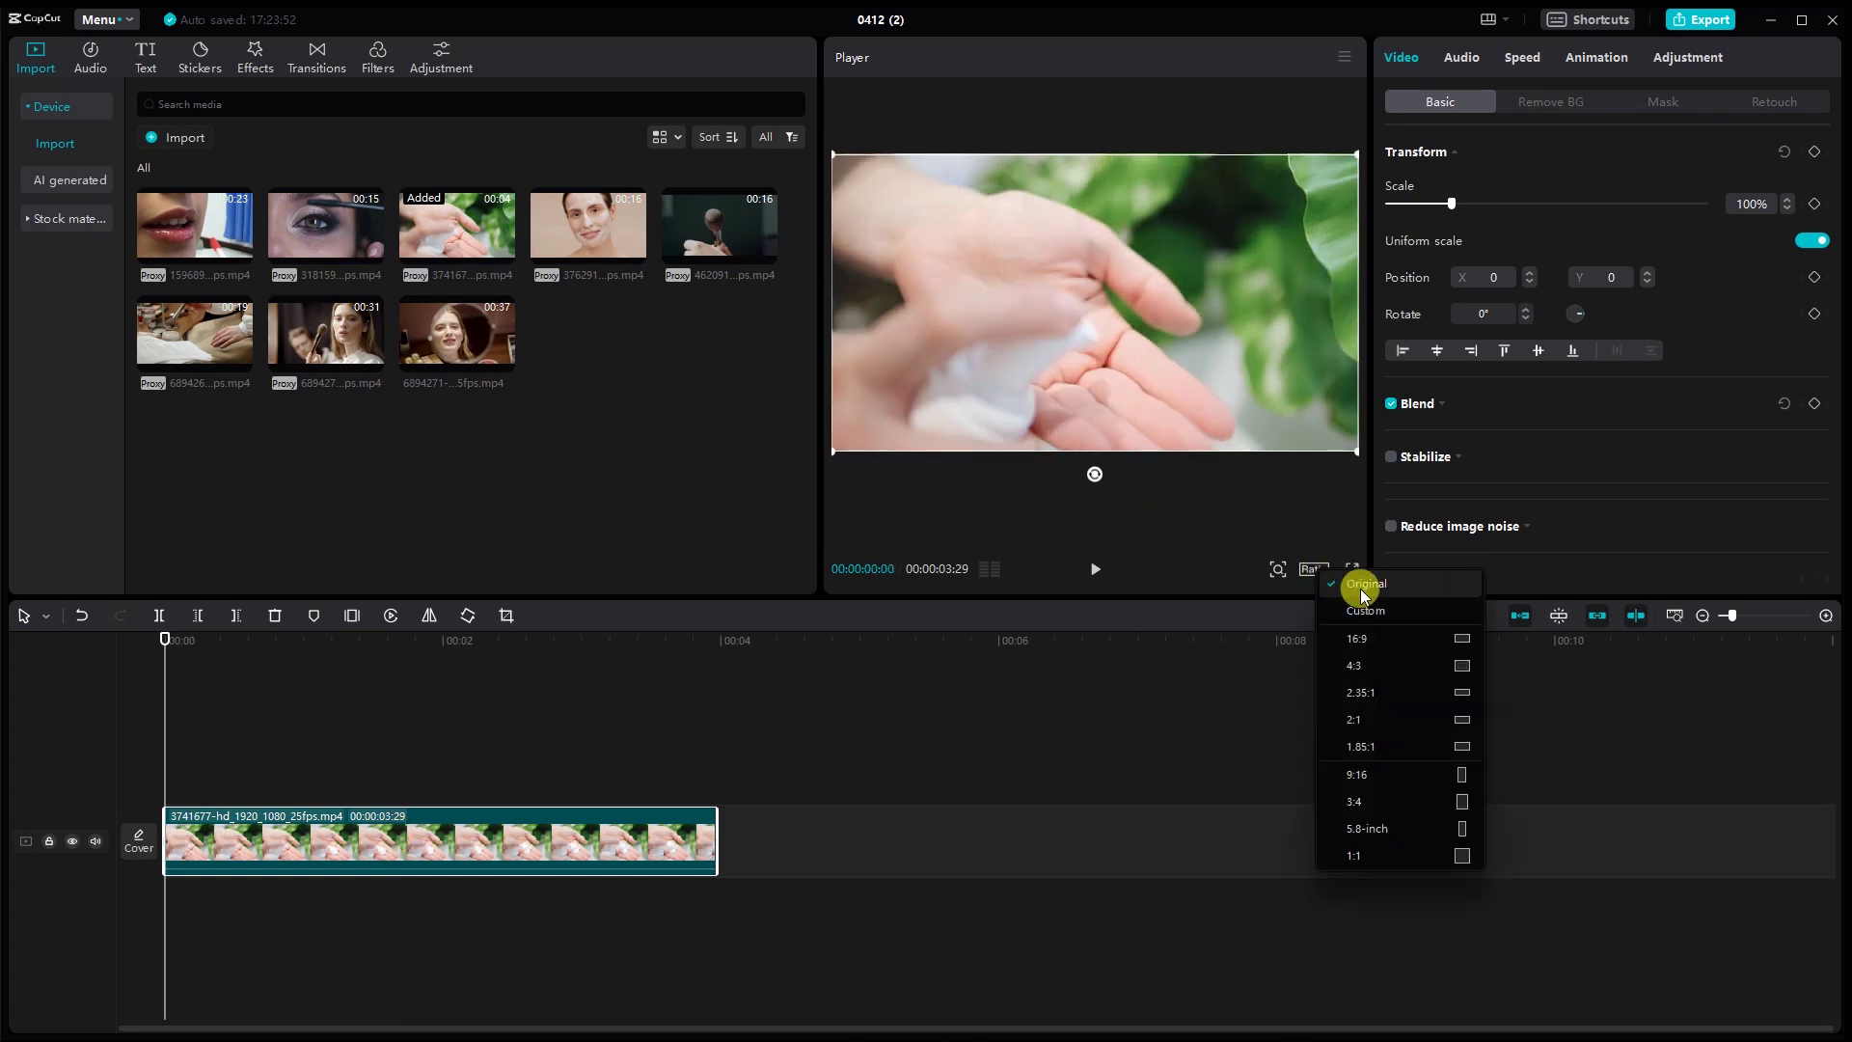
{"action": "left_click", "coordinate": [1404, 638]}
- Add the white stock clip from the trending stock material on a track above the hand clip, near the timeline's start
{"action": "mouse_move", "coordinate": [188, 681]}
{"action": "left_mouse_down"}
{"action": "mouse_move", "coordinate": [165, 662]}
{"action": "mouse_move", "coordinate": [204, 689]}
{"action": "left_mouse_up"}
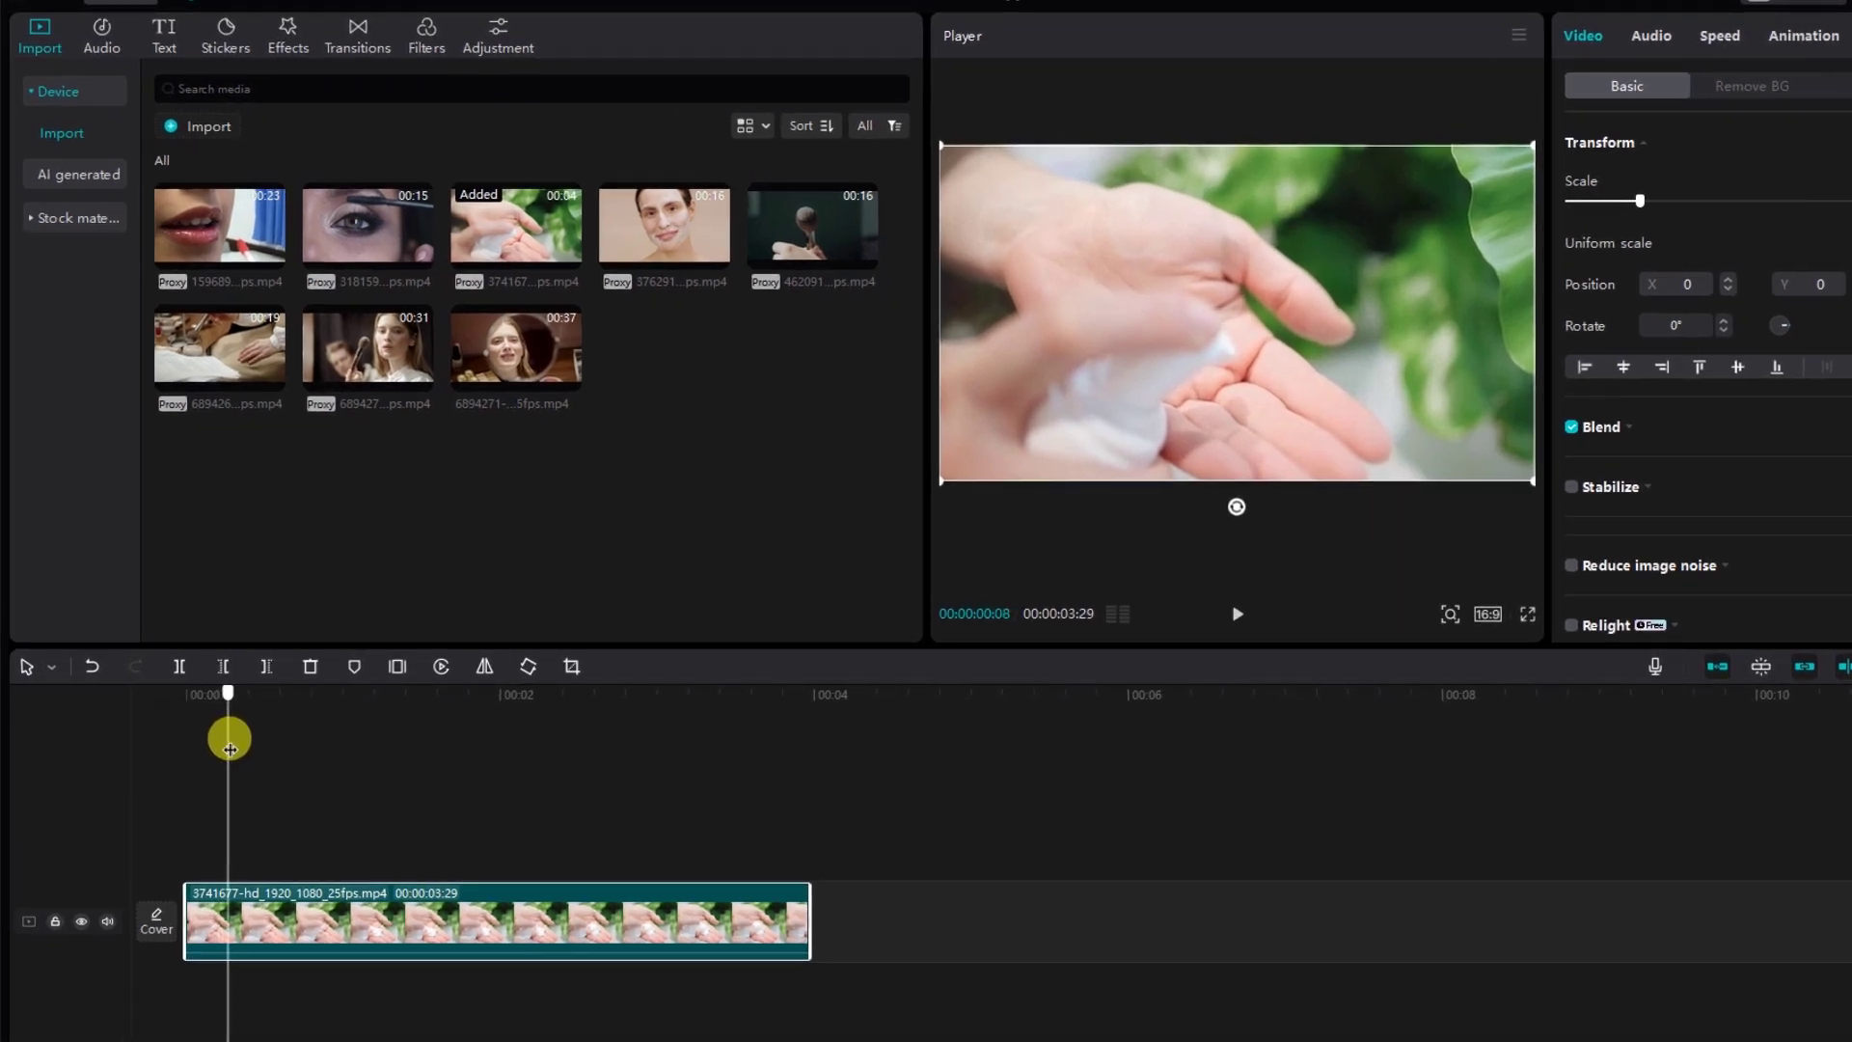
{"action": "left_click", "coordinate": [60, 223]}
{"action": "left_click_drag", "start_coordinate": [211, 220], "coordinate": [210, 832]}
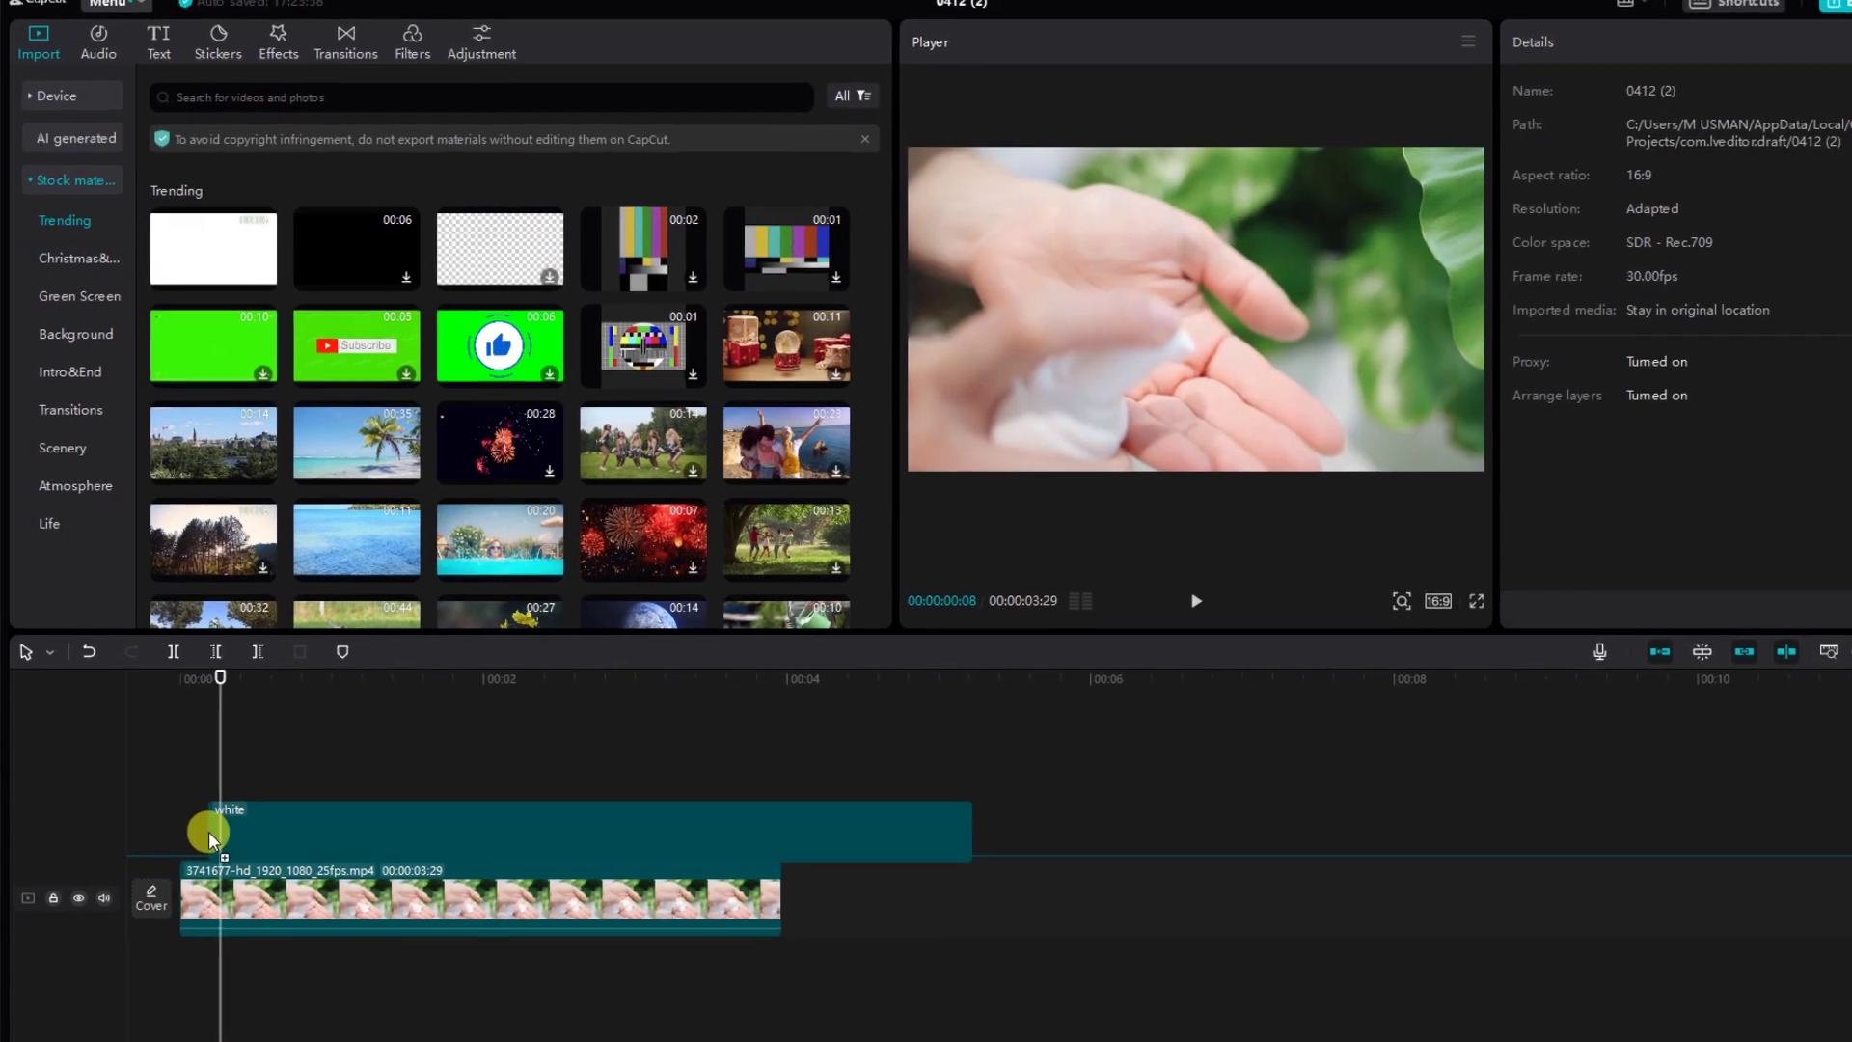
{"action": "left_click", "coordinate": [309, 834]}
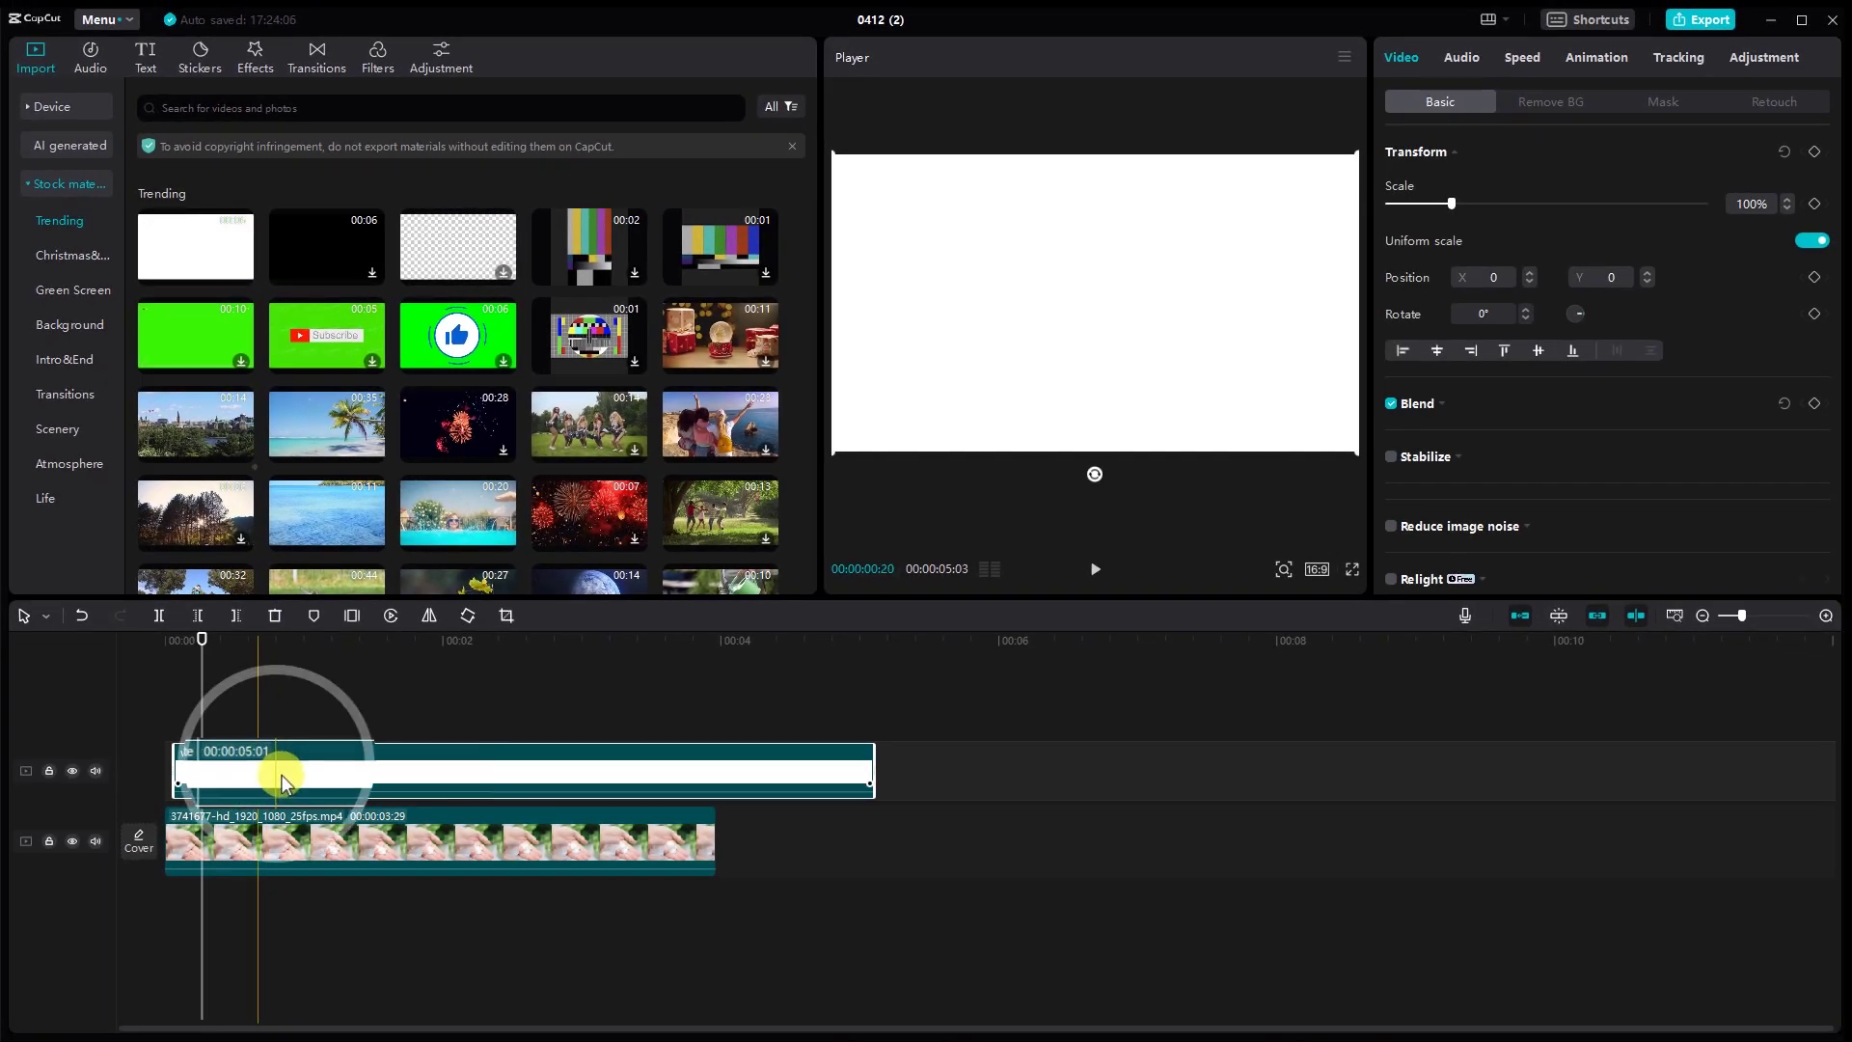
- Apply a Rectangle mask to the white clip and shape it into a centred vertical strip, 40 wide and 1080 high
{"action": "left_click", "coordinate": [1682, 100]}
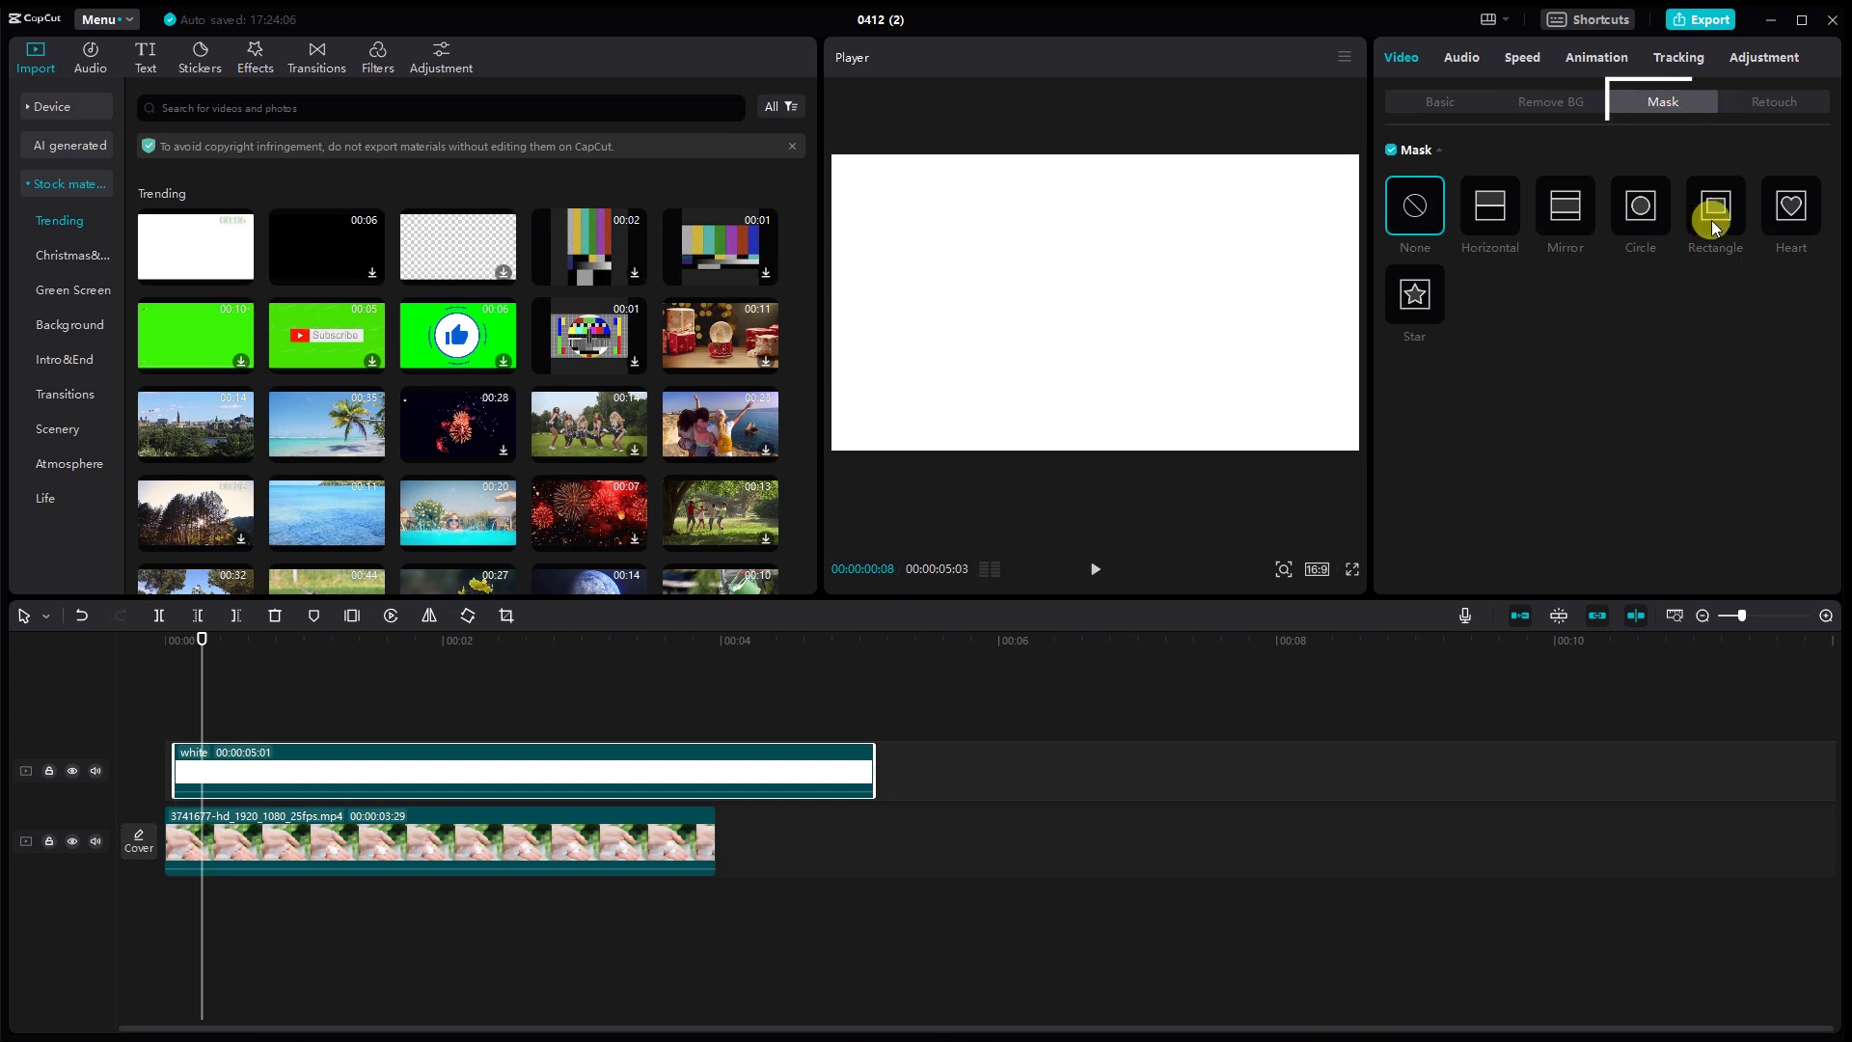
{"action": "left_click", "coordinate": [1711, 222]}
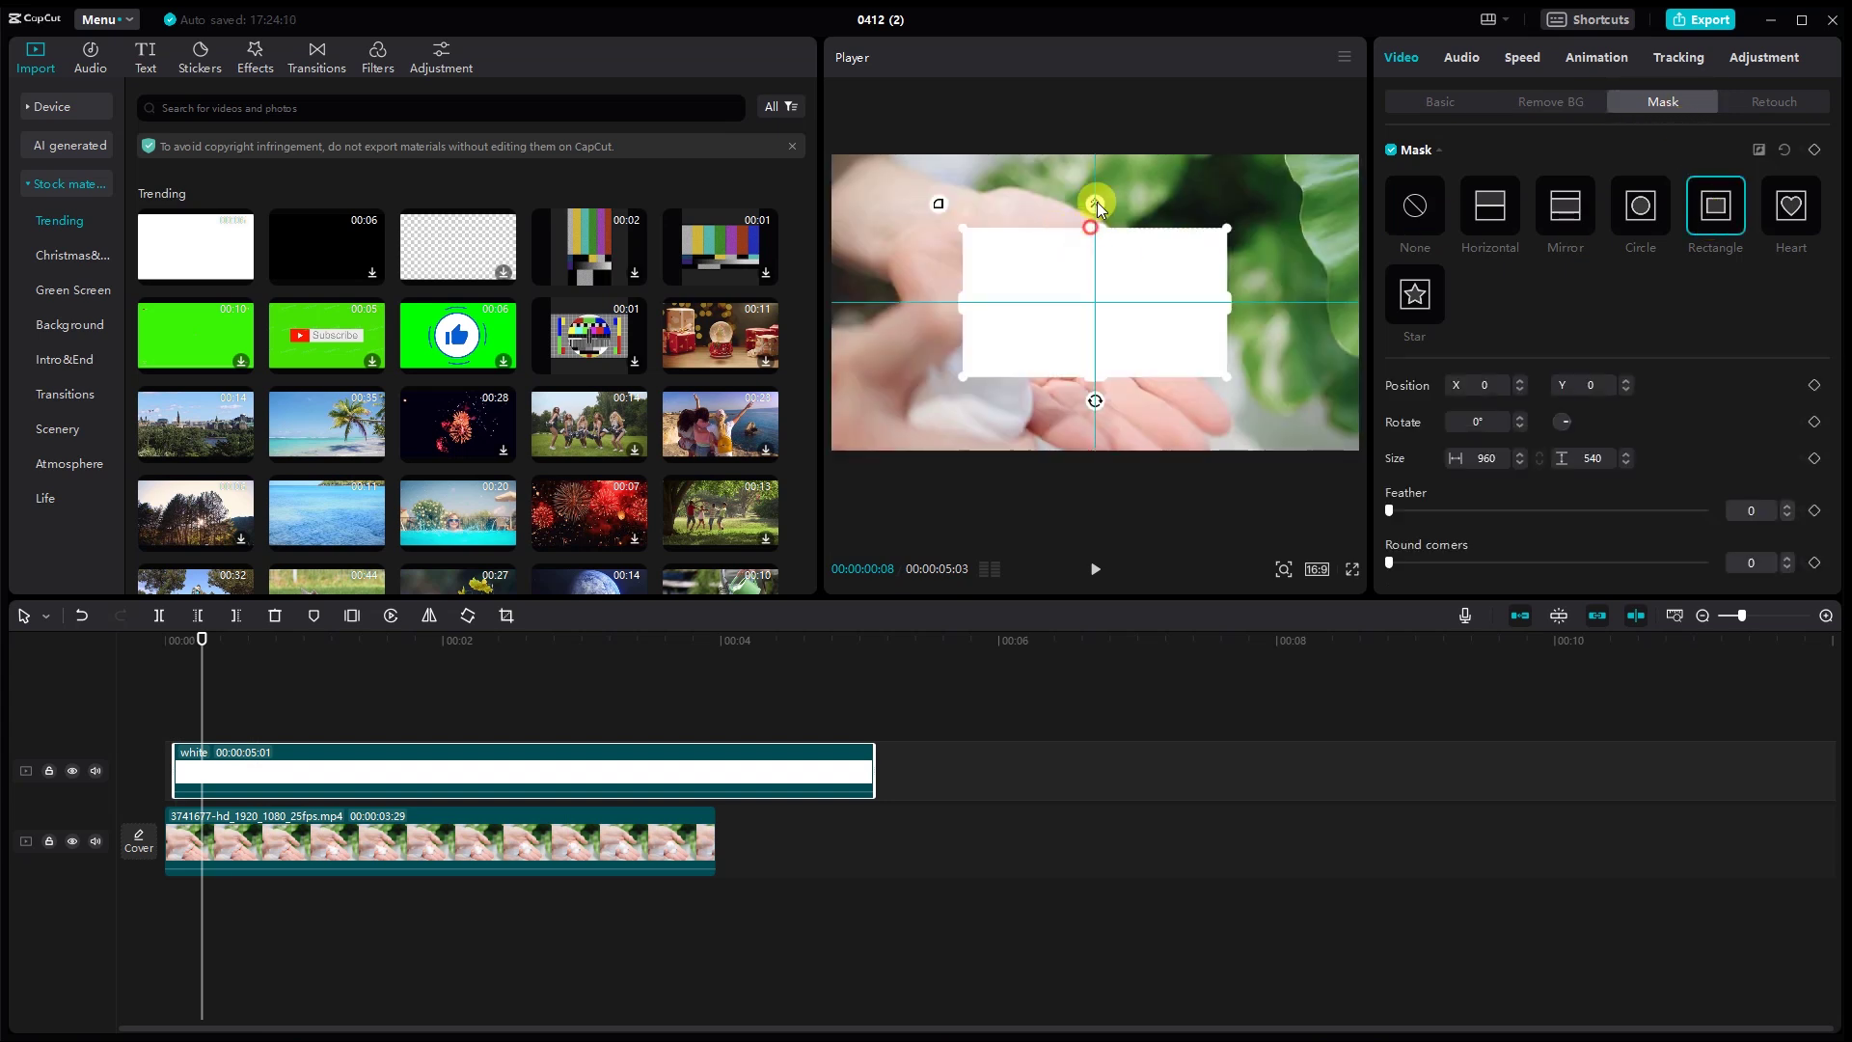
{"action": "left_click_drag", "start_coordinate": [1094, 220], "coordinate": [1100, 145]}
{"action": "left_click_drag", "start_coordinate": [1224, 304], "coordinate": [1097, 294]}
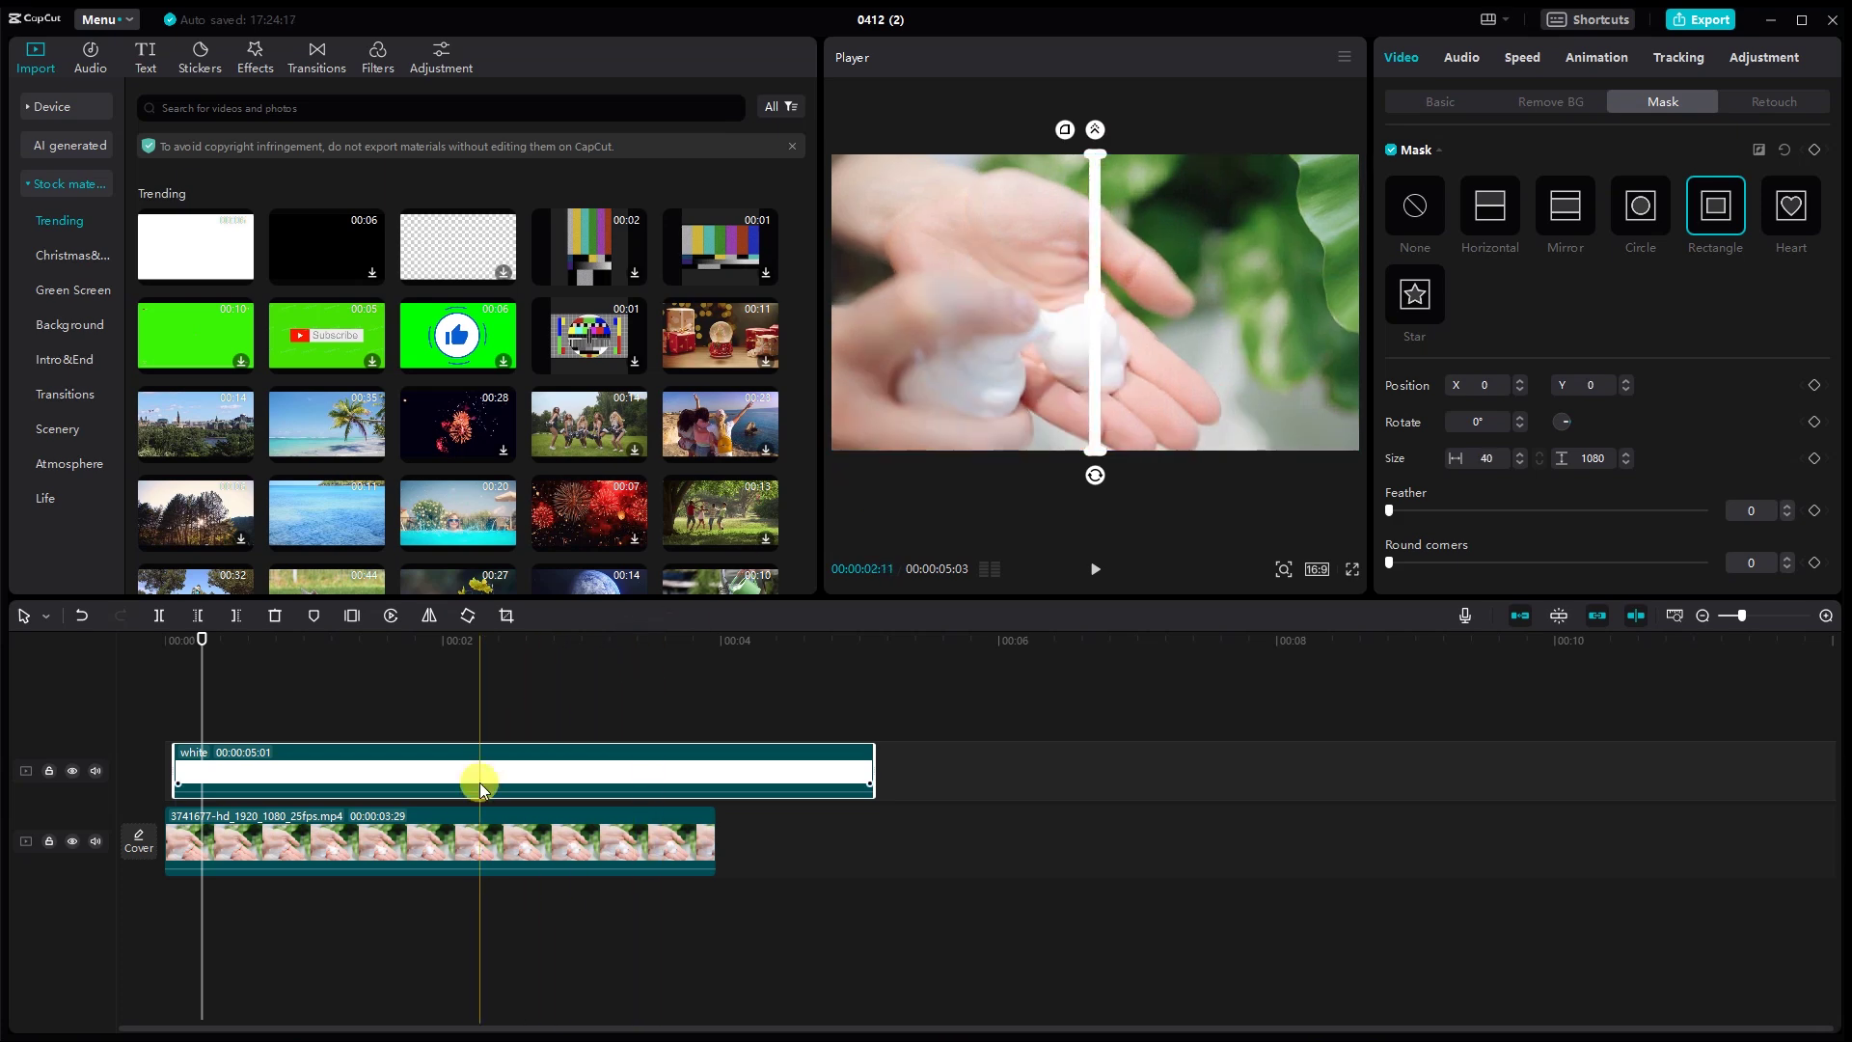
- Apply a Rectangle mask to the hand clip and stretch it over the full frame, 1916 by 1080
{"action": "left_click", "coordinate": [488, 843]}
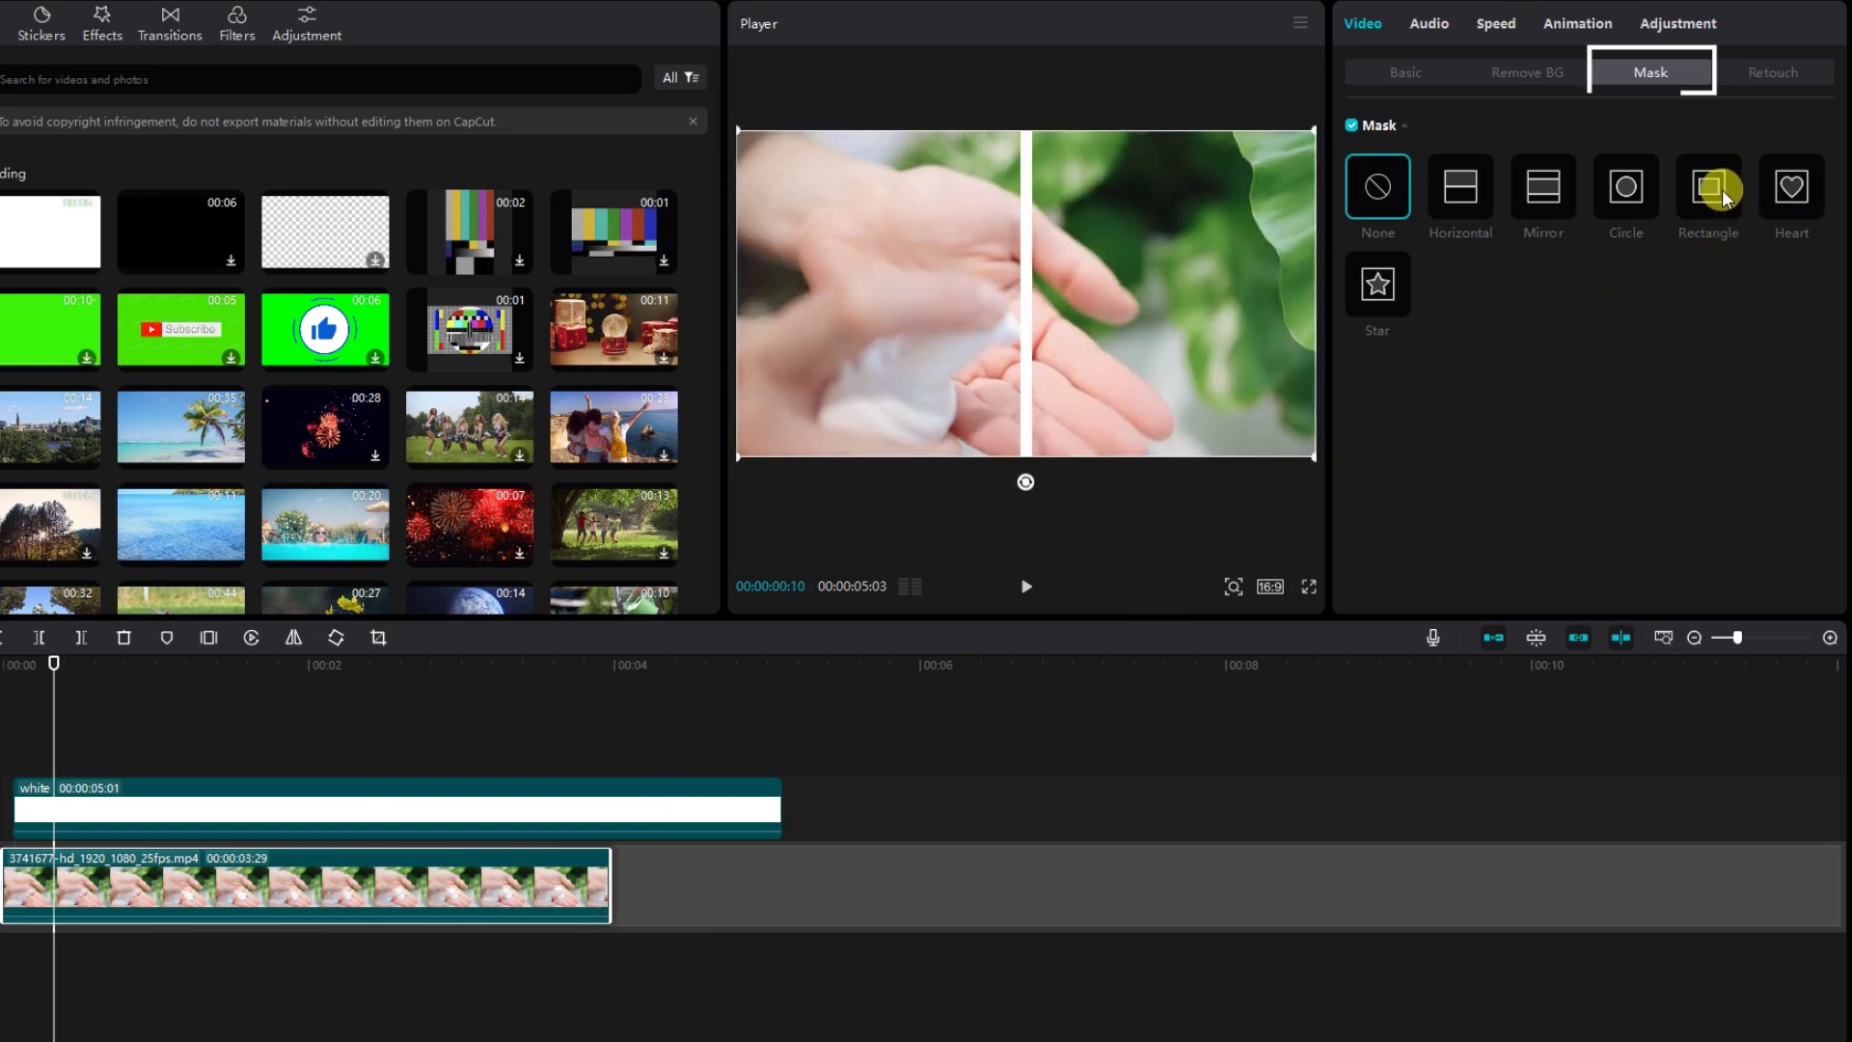
{"action": "left_click", "coordinate": [1722, 196]}
{"action": "left_click_drag", "start_coordinate": [1030, 214], "coordinate": [1045, 129]}
{"action": "left_click_drag", "start_coordinate": [1171, 294], "coordinate": [1312, 280]}
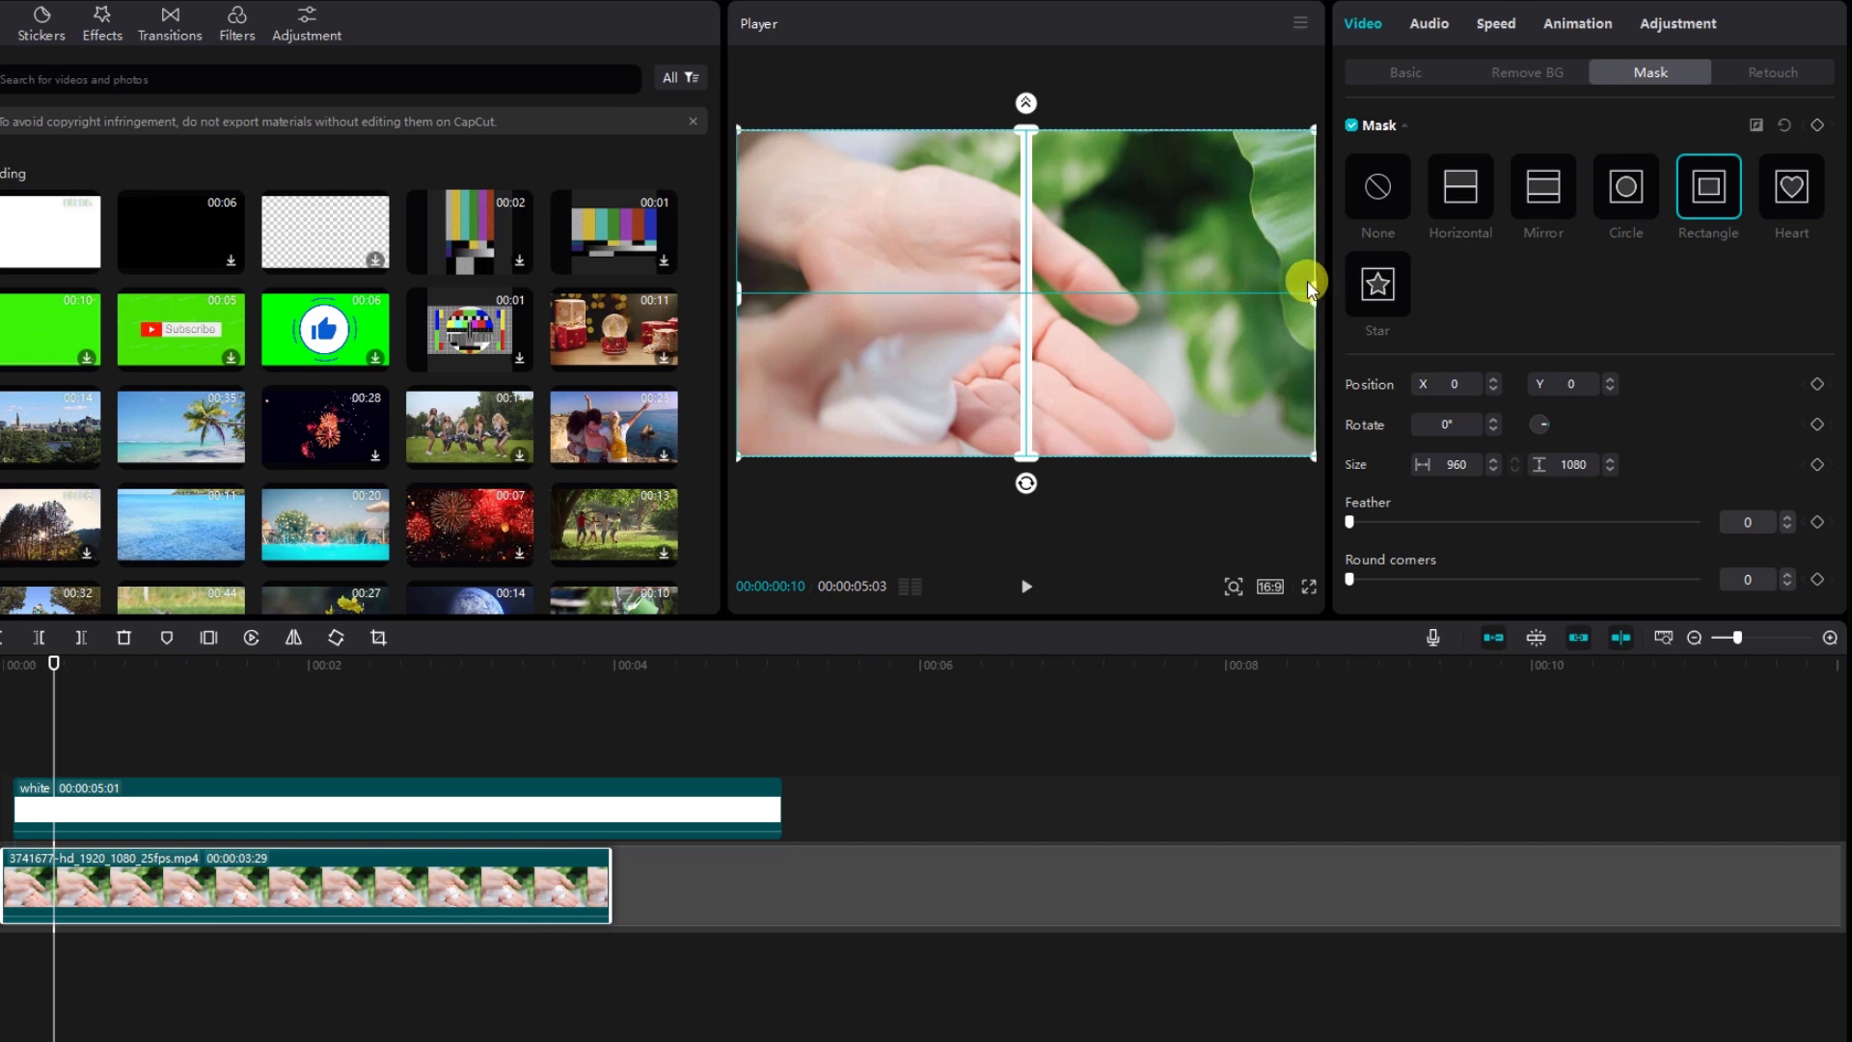
- Add mask and position keyframes to the hand clip at 00:00:00:11
{"action": "left_click", "coordinate": [56, 744]}
{"action": "left_click", "coordinate": [1691, 77]}
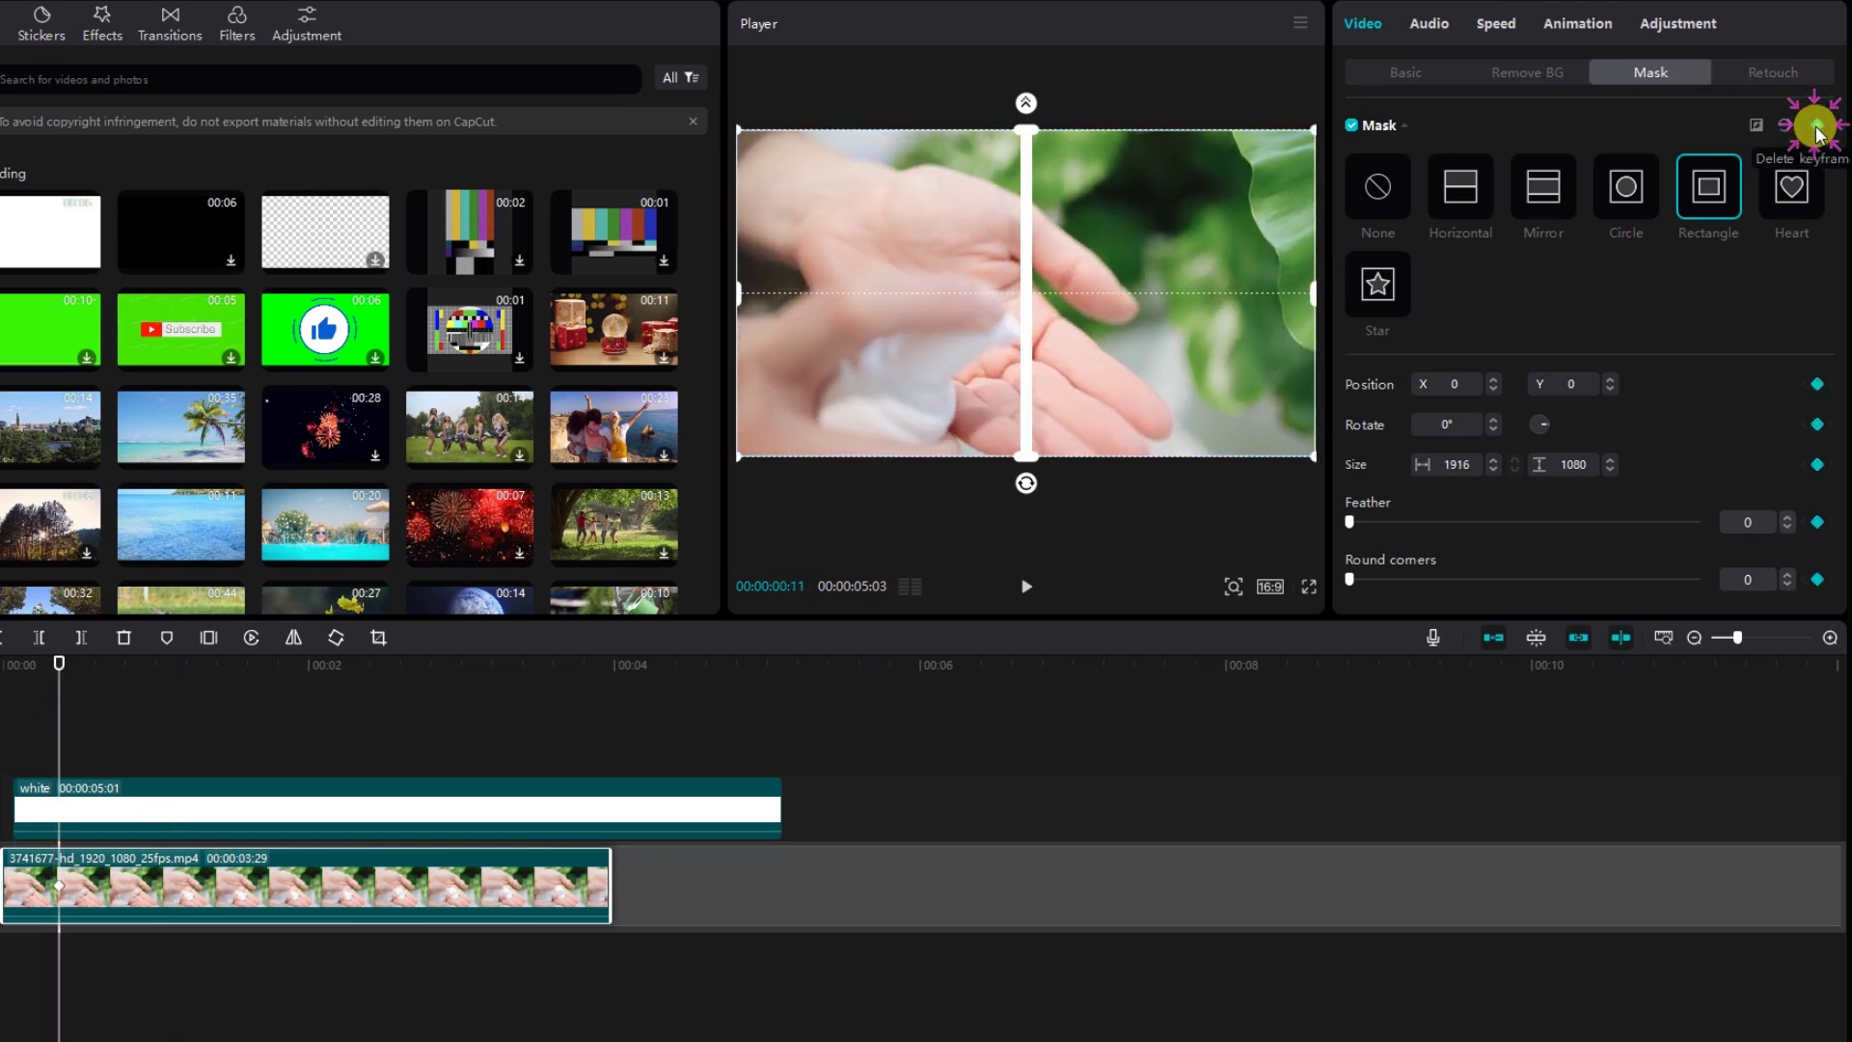
{"action": "left_click", "coordinate": [1435, 79]}
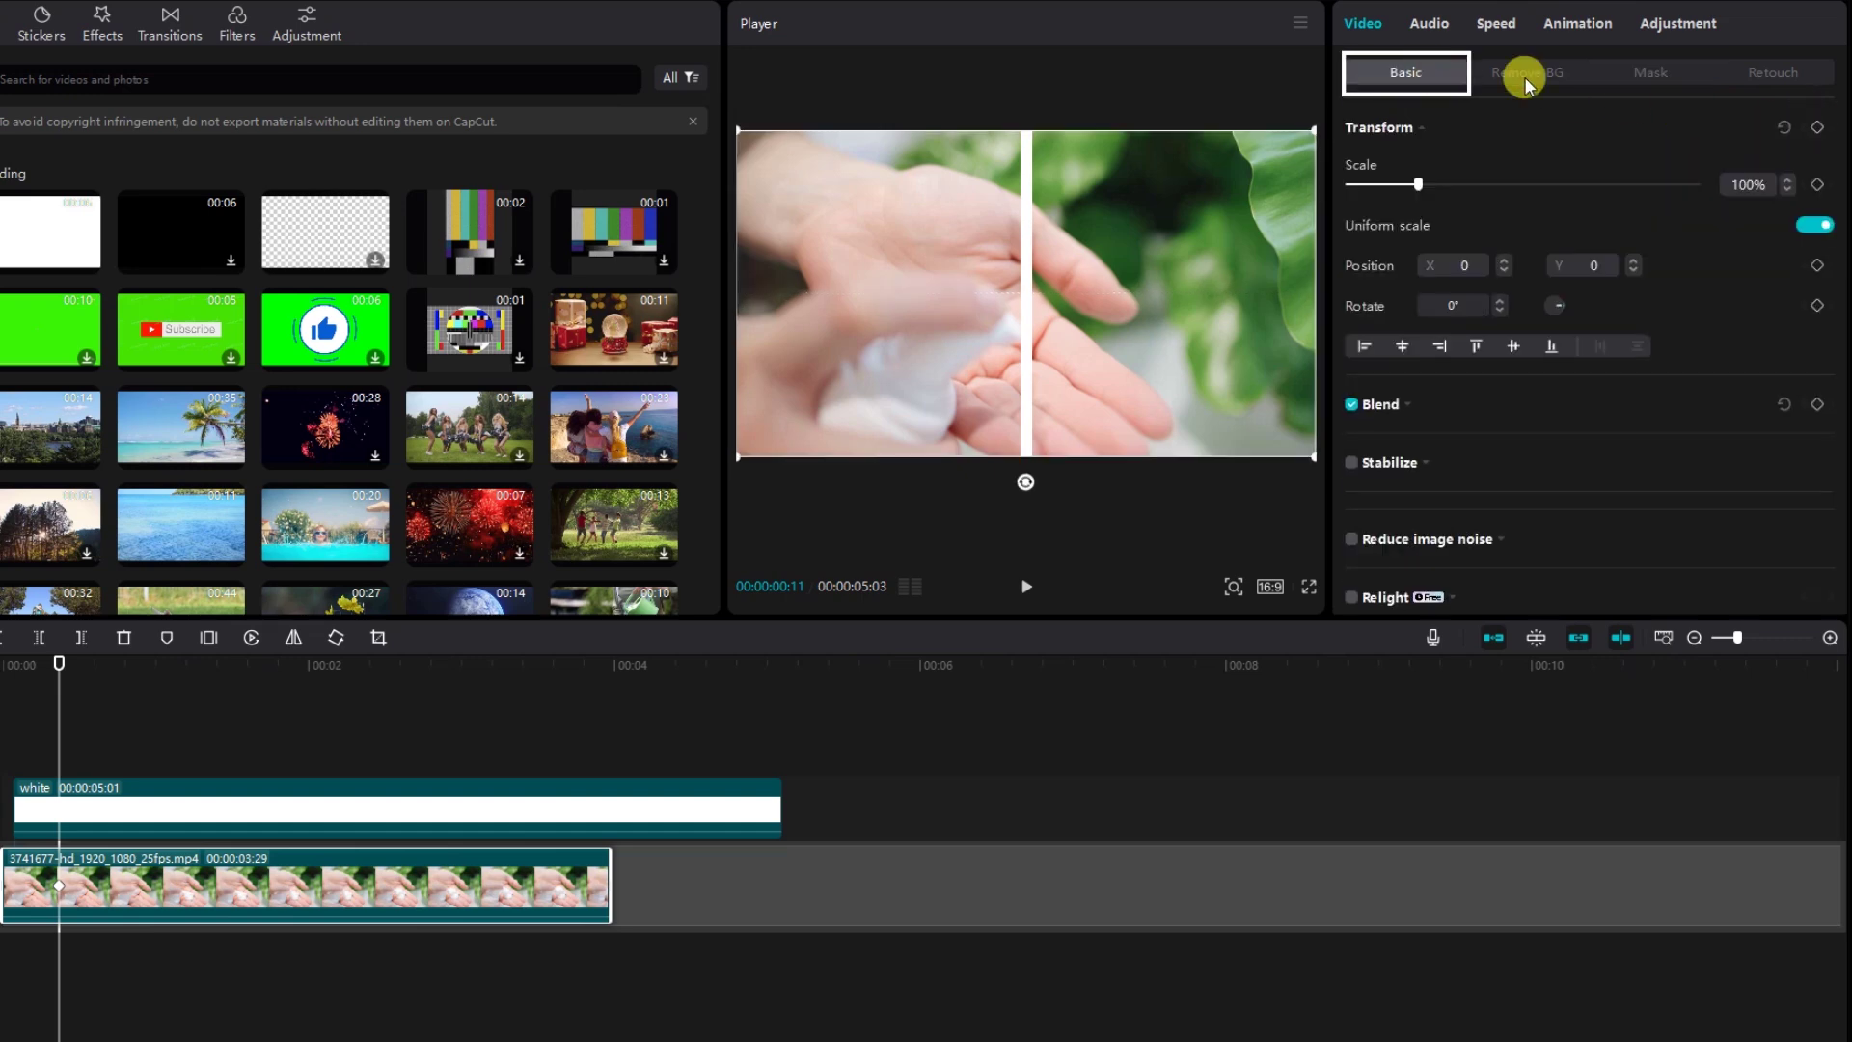
{"action": "left_click", "coordinate": [1817, 270]}
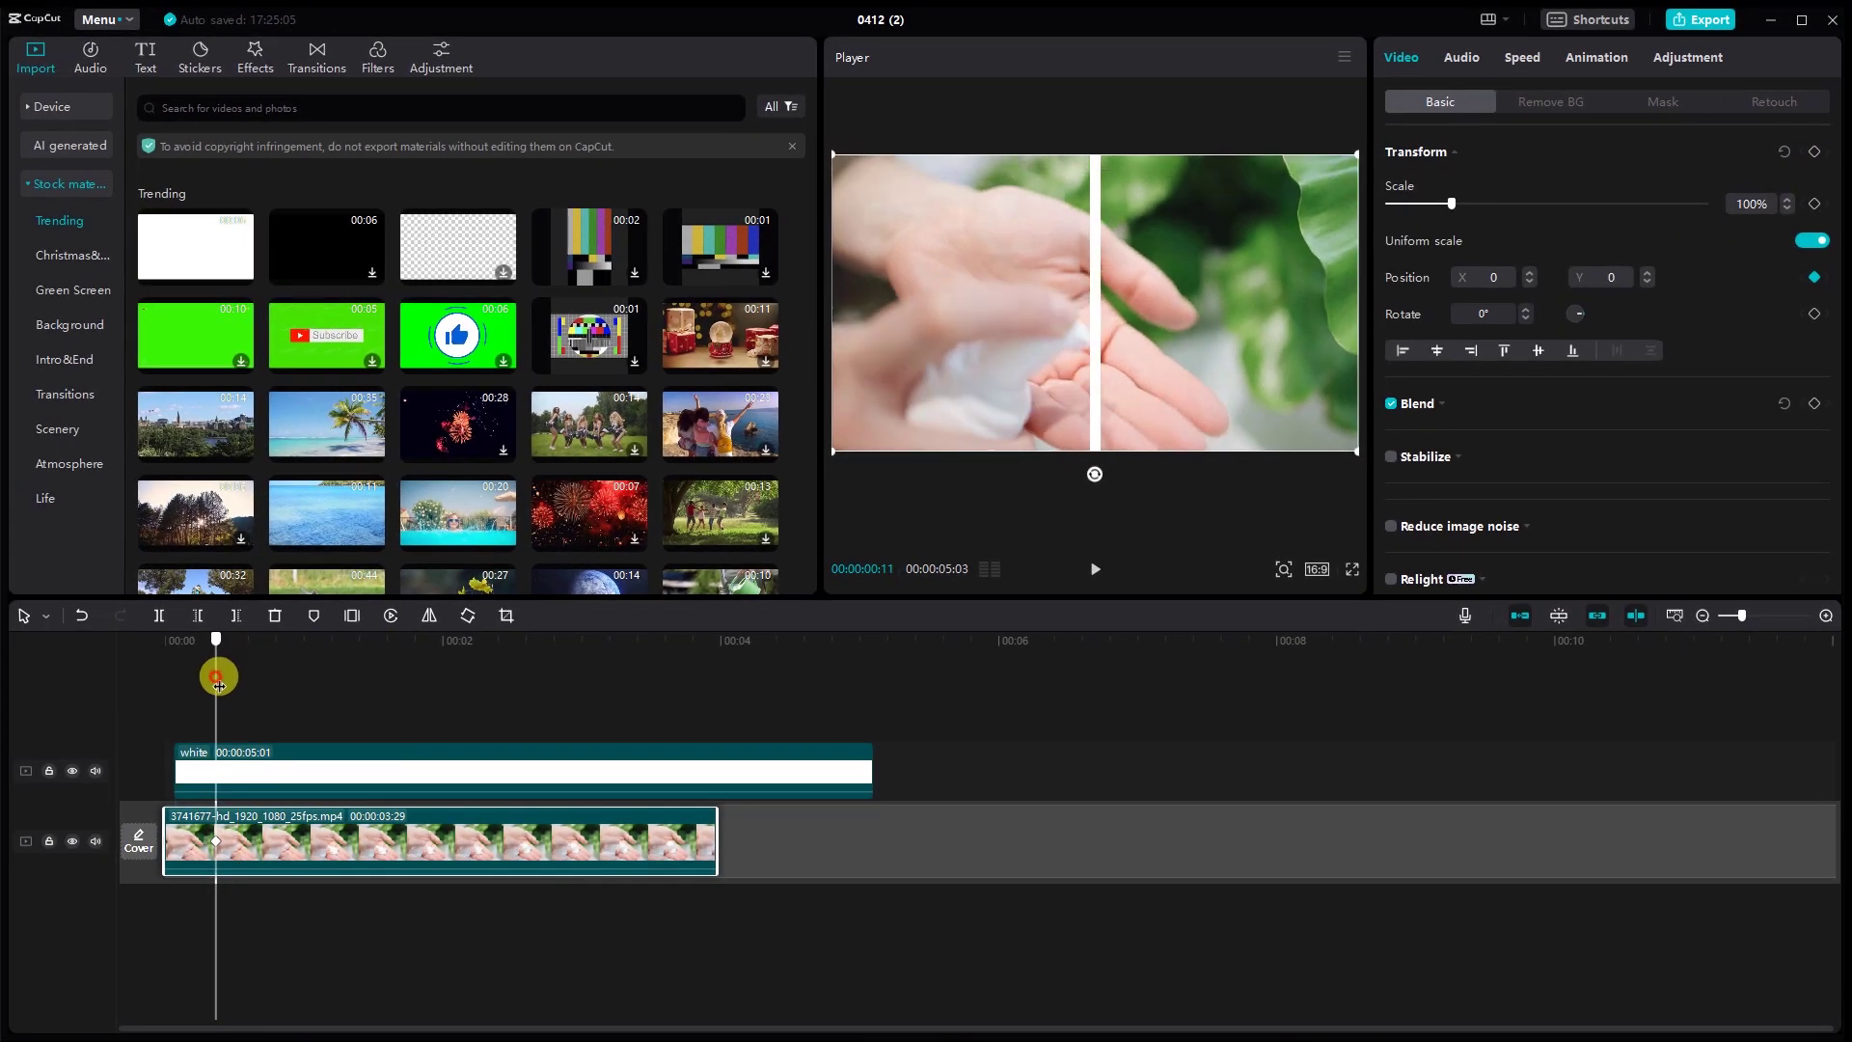
- At 00:00:01:07, shift the hand clip right to X 1506 and trim its mask at the white strip, 1467 wide
{"action": "left_click_drag", "start_coordinate": [219, 686], "coordinate": [321, 695]}
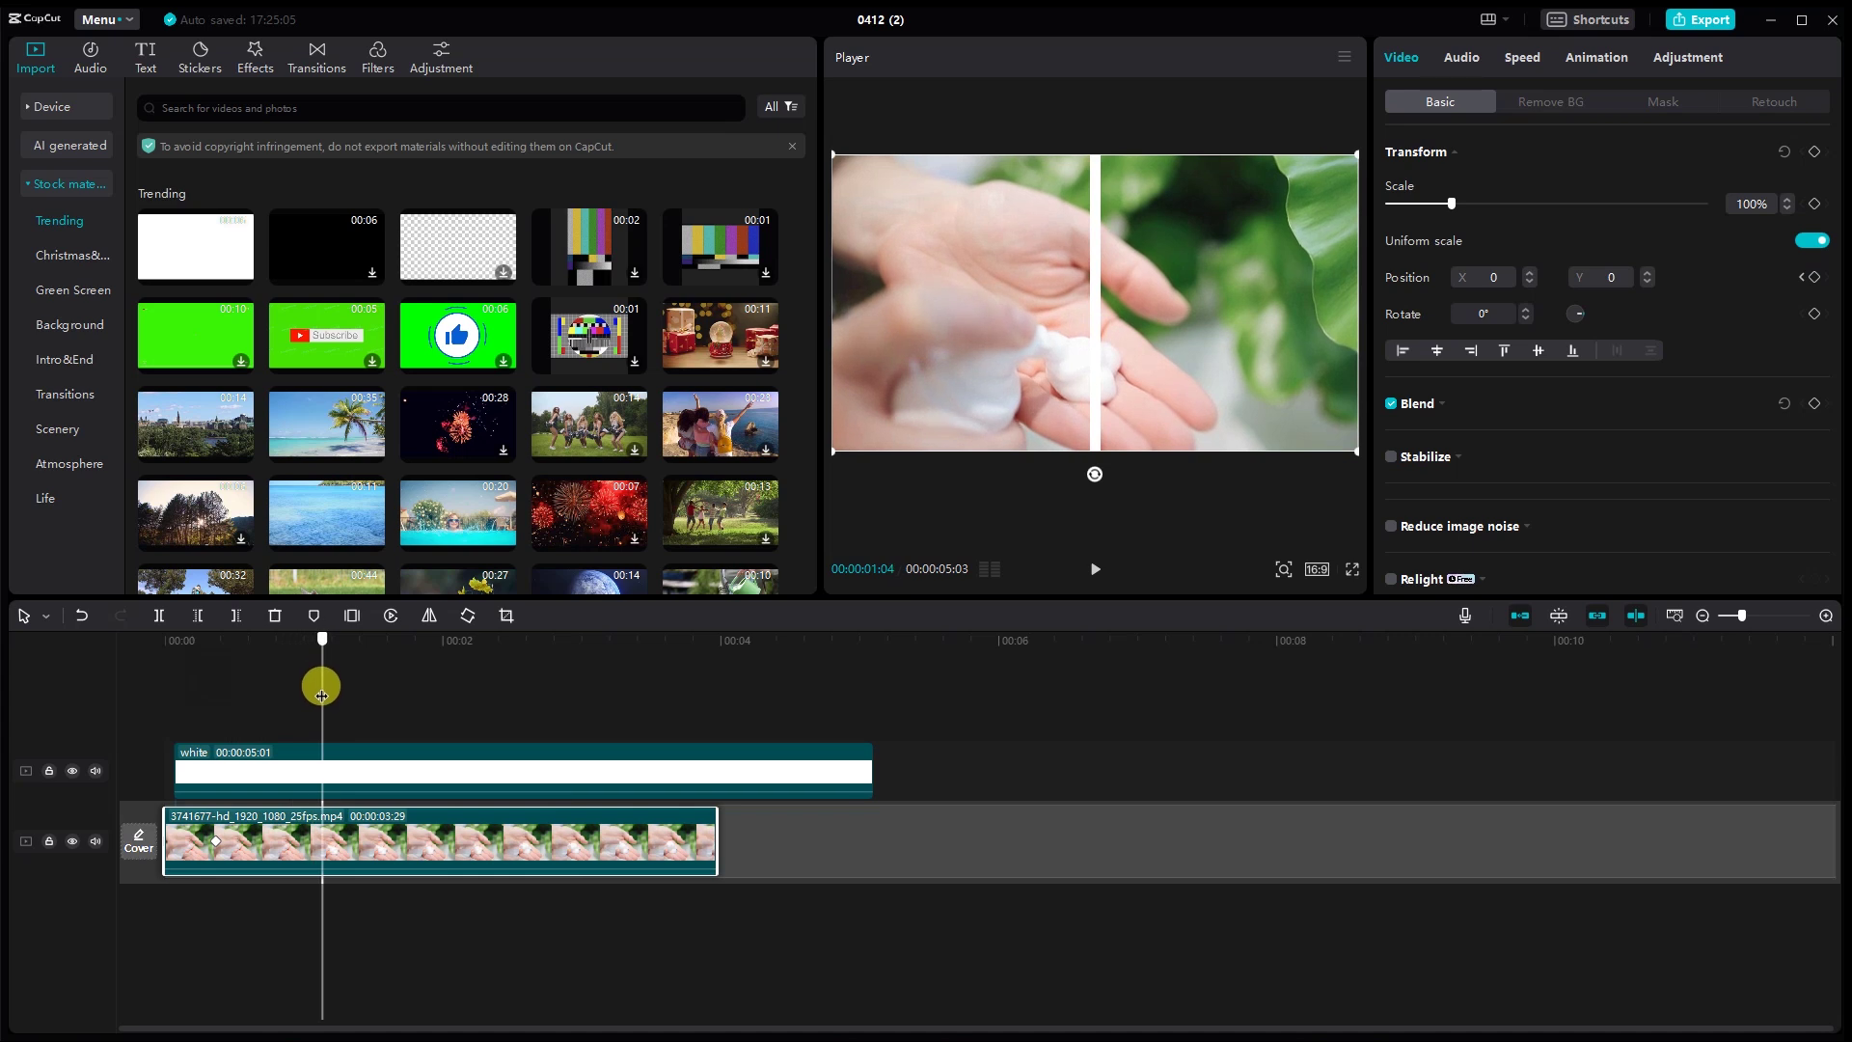
{"action": "left_click_drag", "start_coordinate": [325, 694], "coordinate": [334, 694]}
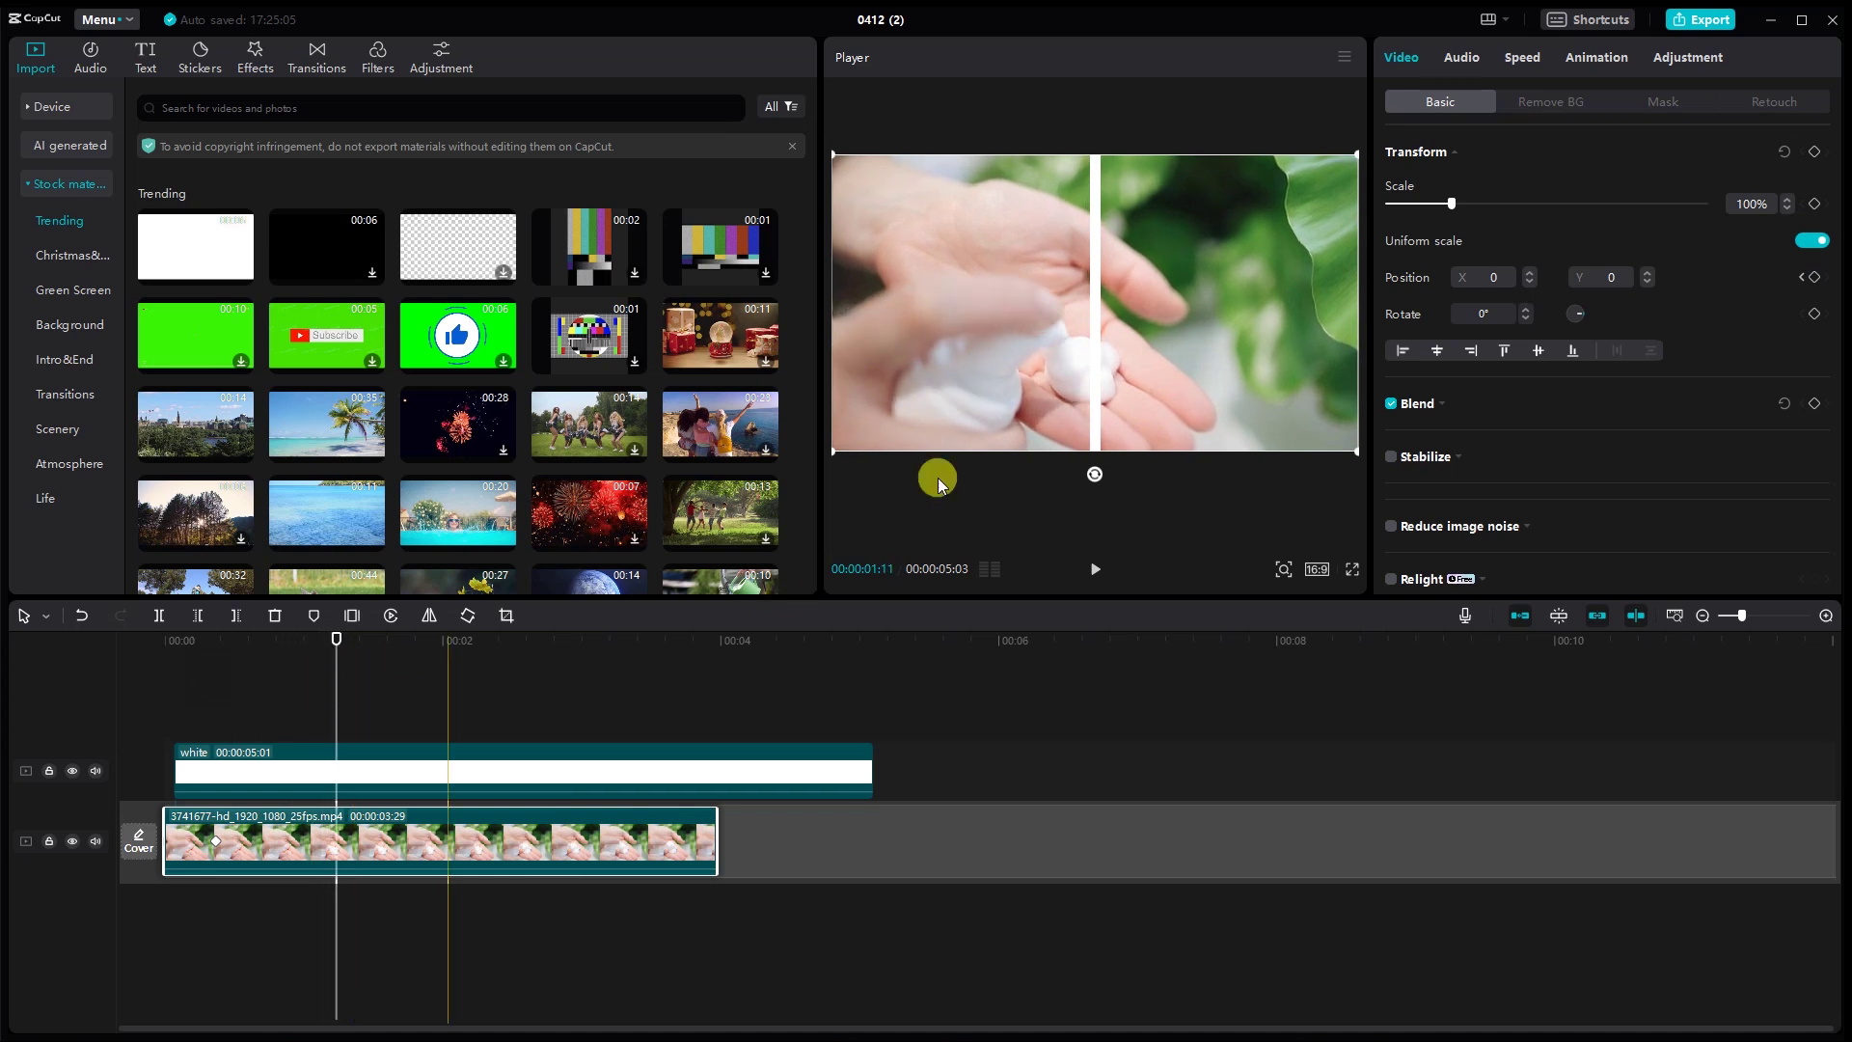
{"action": "left_click_drag", "start_coordinate": [1010, 339], "coordinate": [1206, 334]}
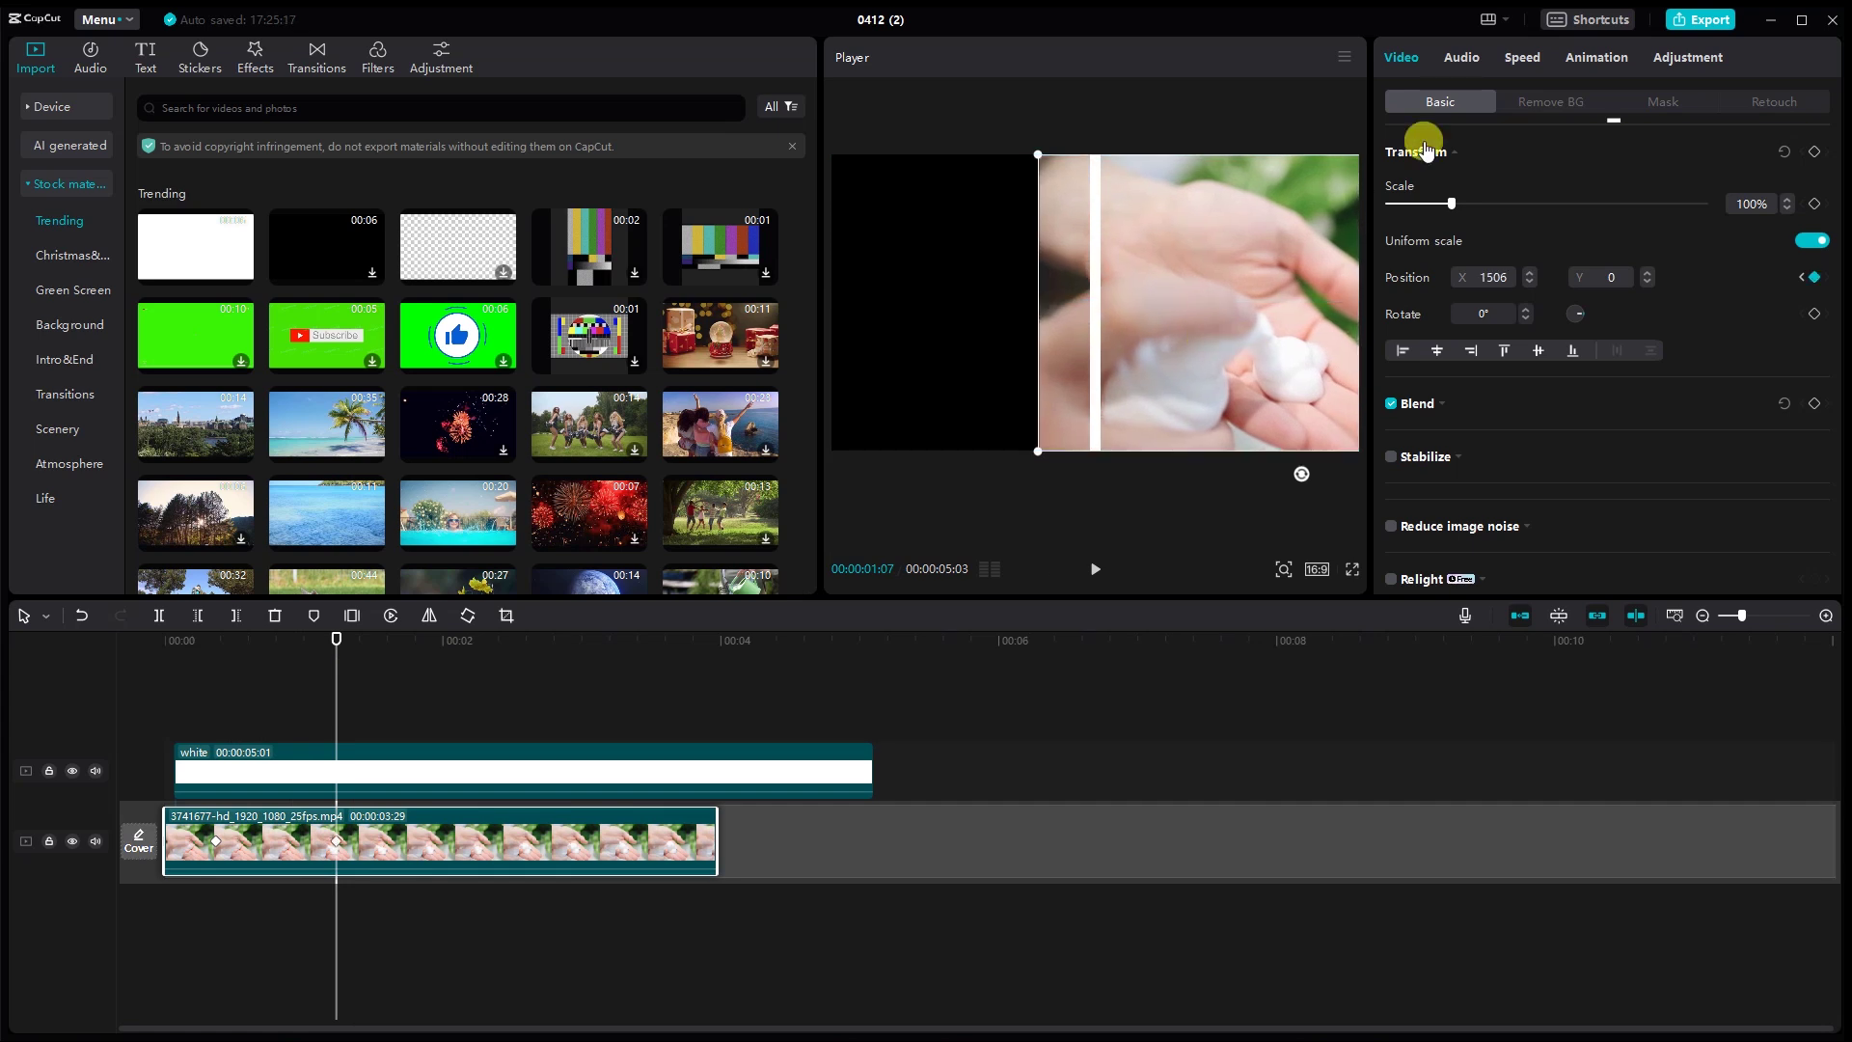
{"action": "left_click", "coordinate": [1690, 98]}
{"action": "left_click_drag", "start_coordinate": [1036, 313], "coordinate": [1097, 301]}
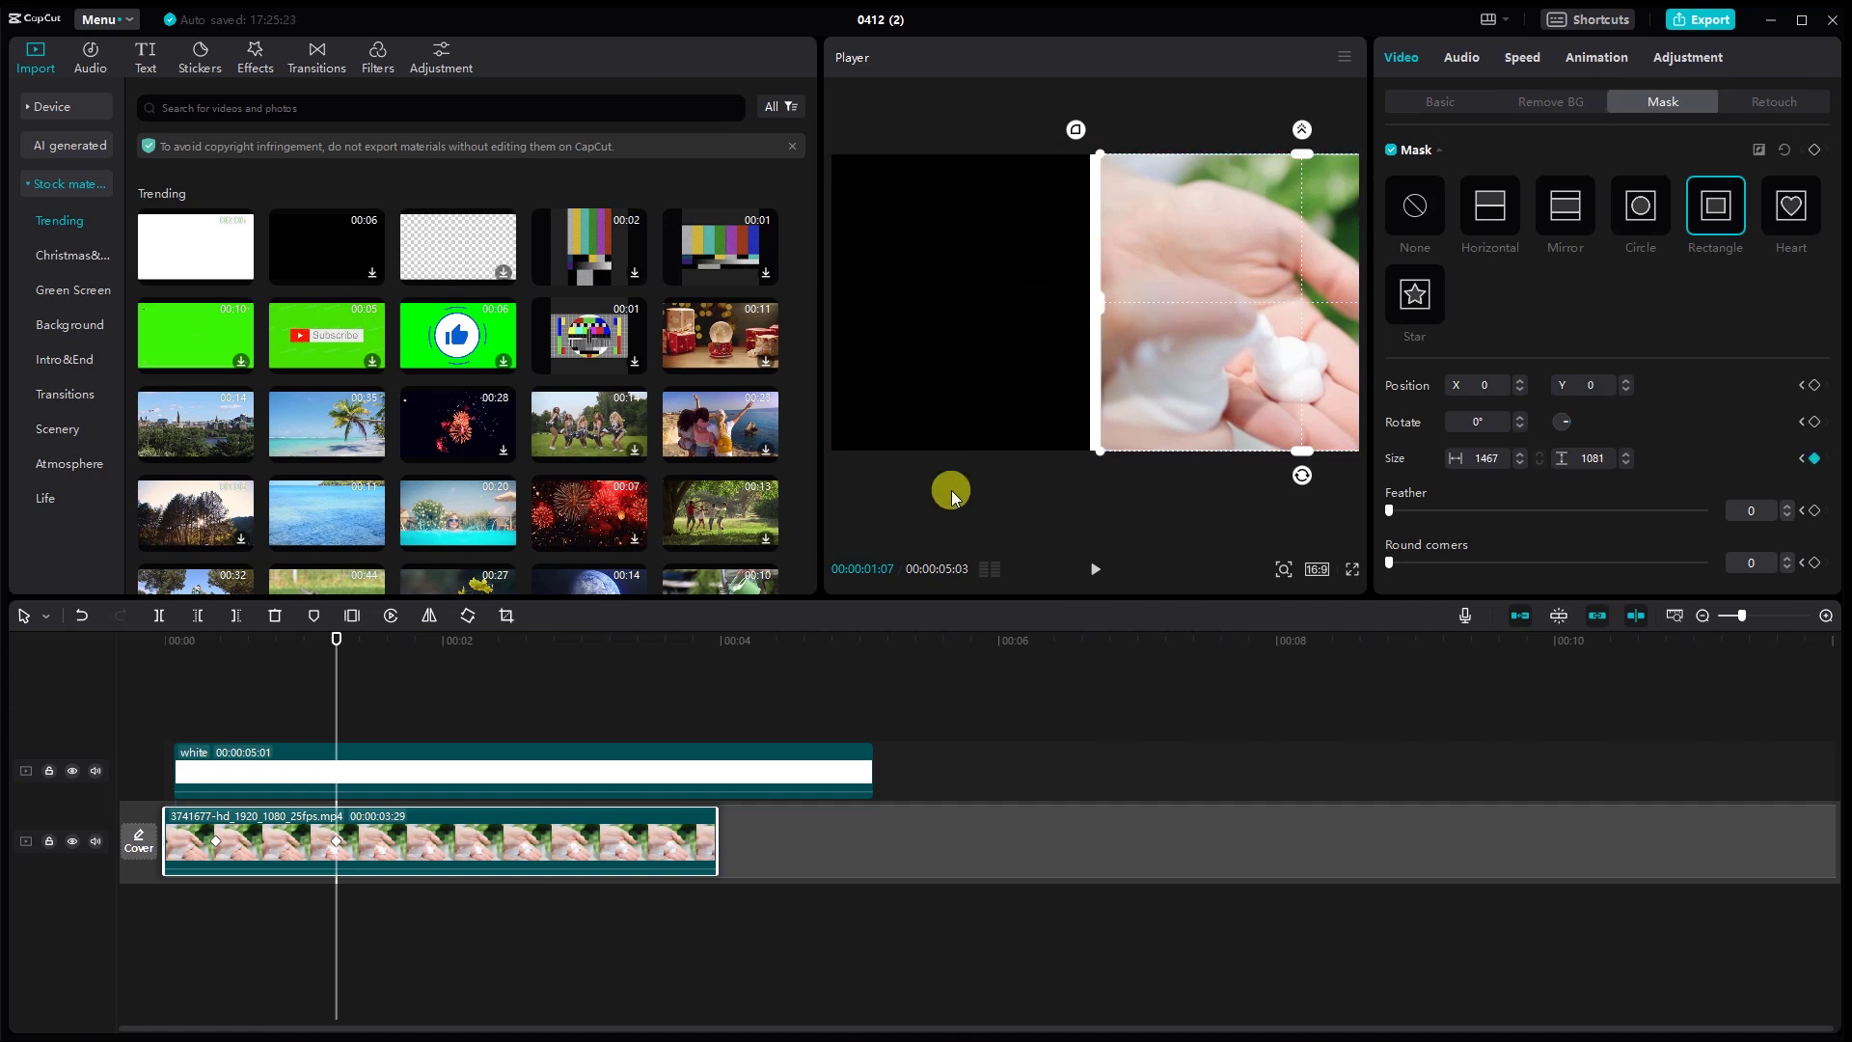
- Add a position keyframe to the hand clip at 00:00:02:01 and slide the clip out of frame to the right at about 3 seconds
{"action": "left_click_drag", "start_coordinate": [340, 714], "coordinate": [444, 726]}
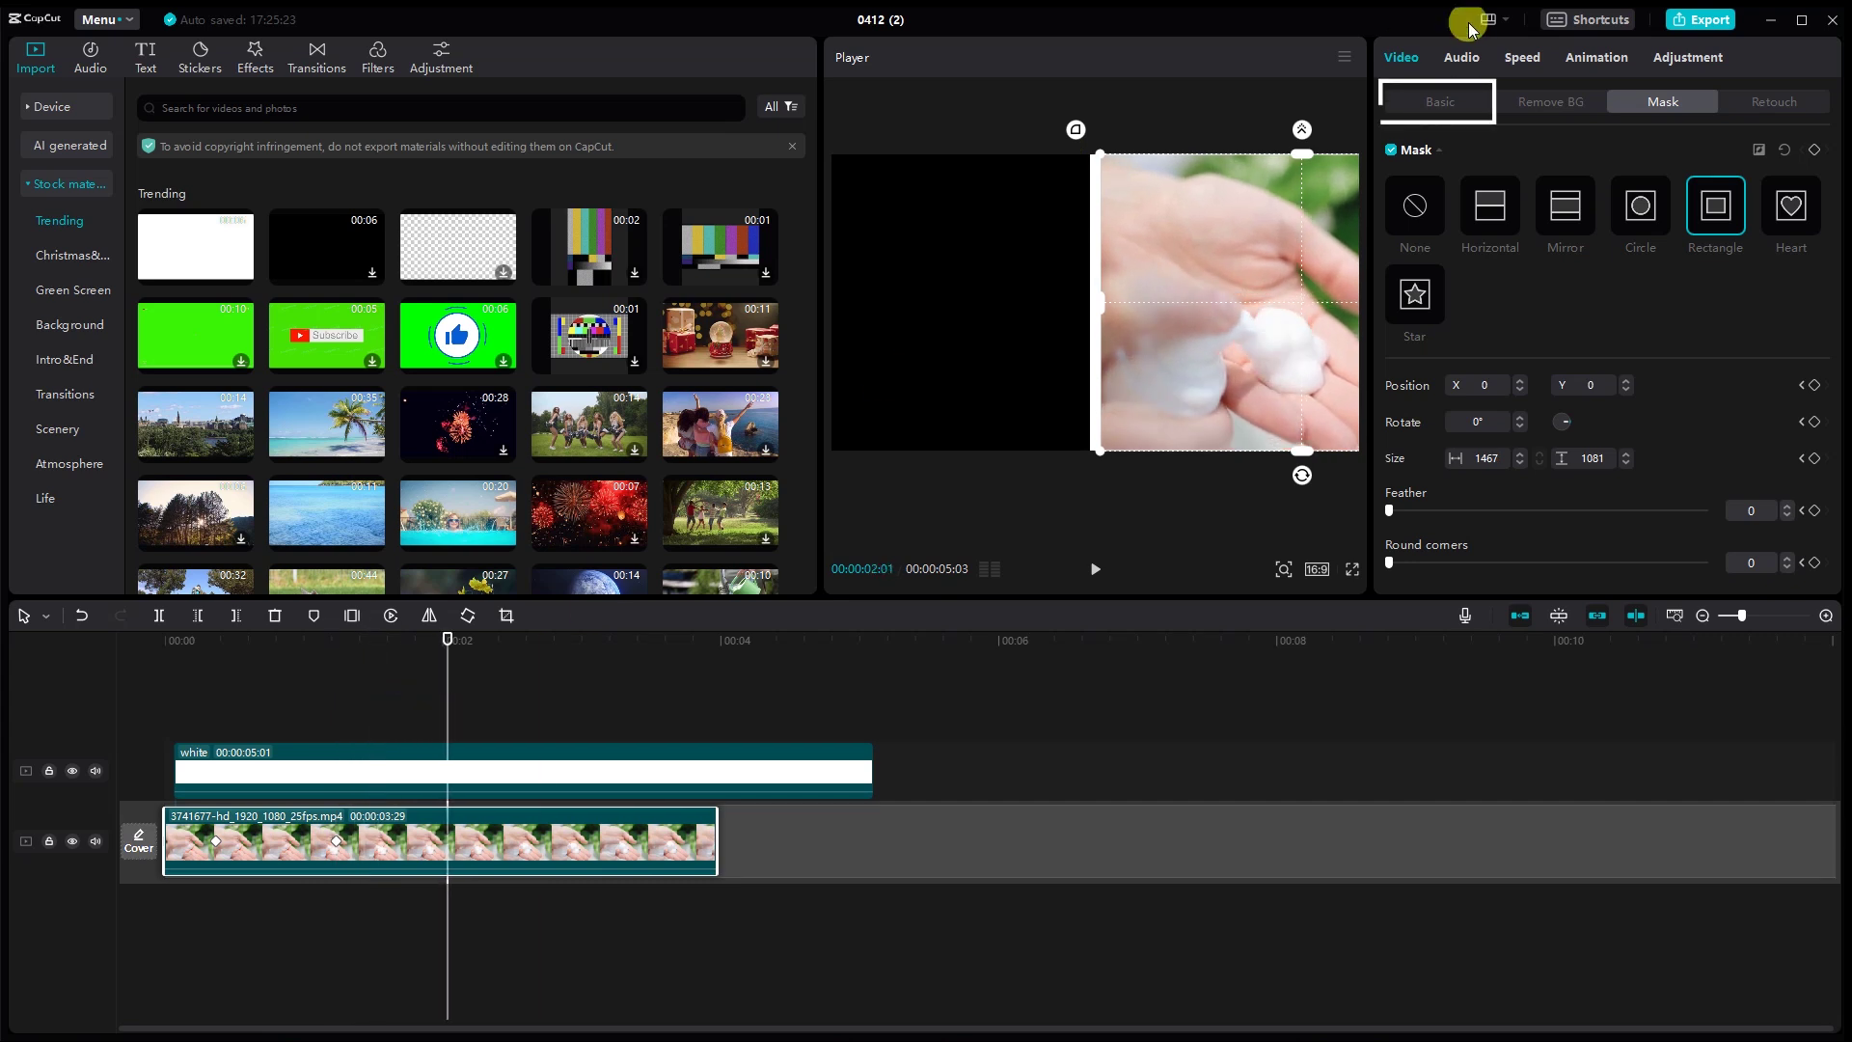
{"action": "left_click", "coordinate": [1440, 102]}
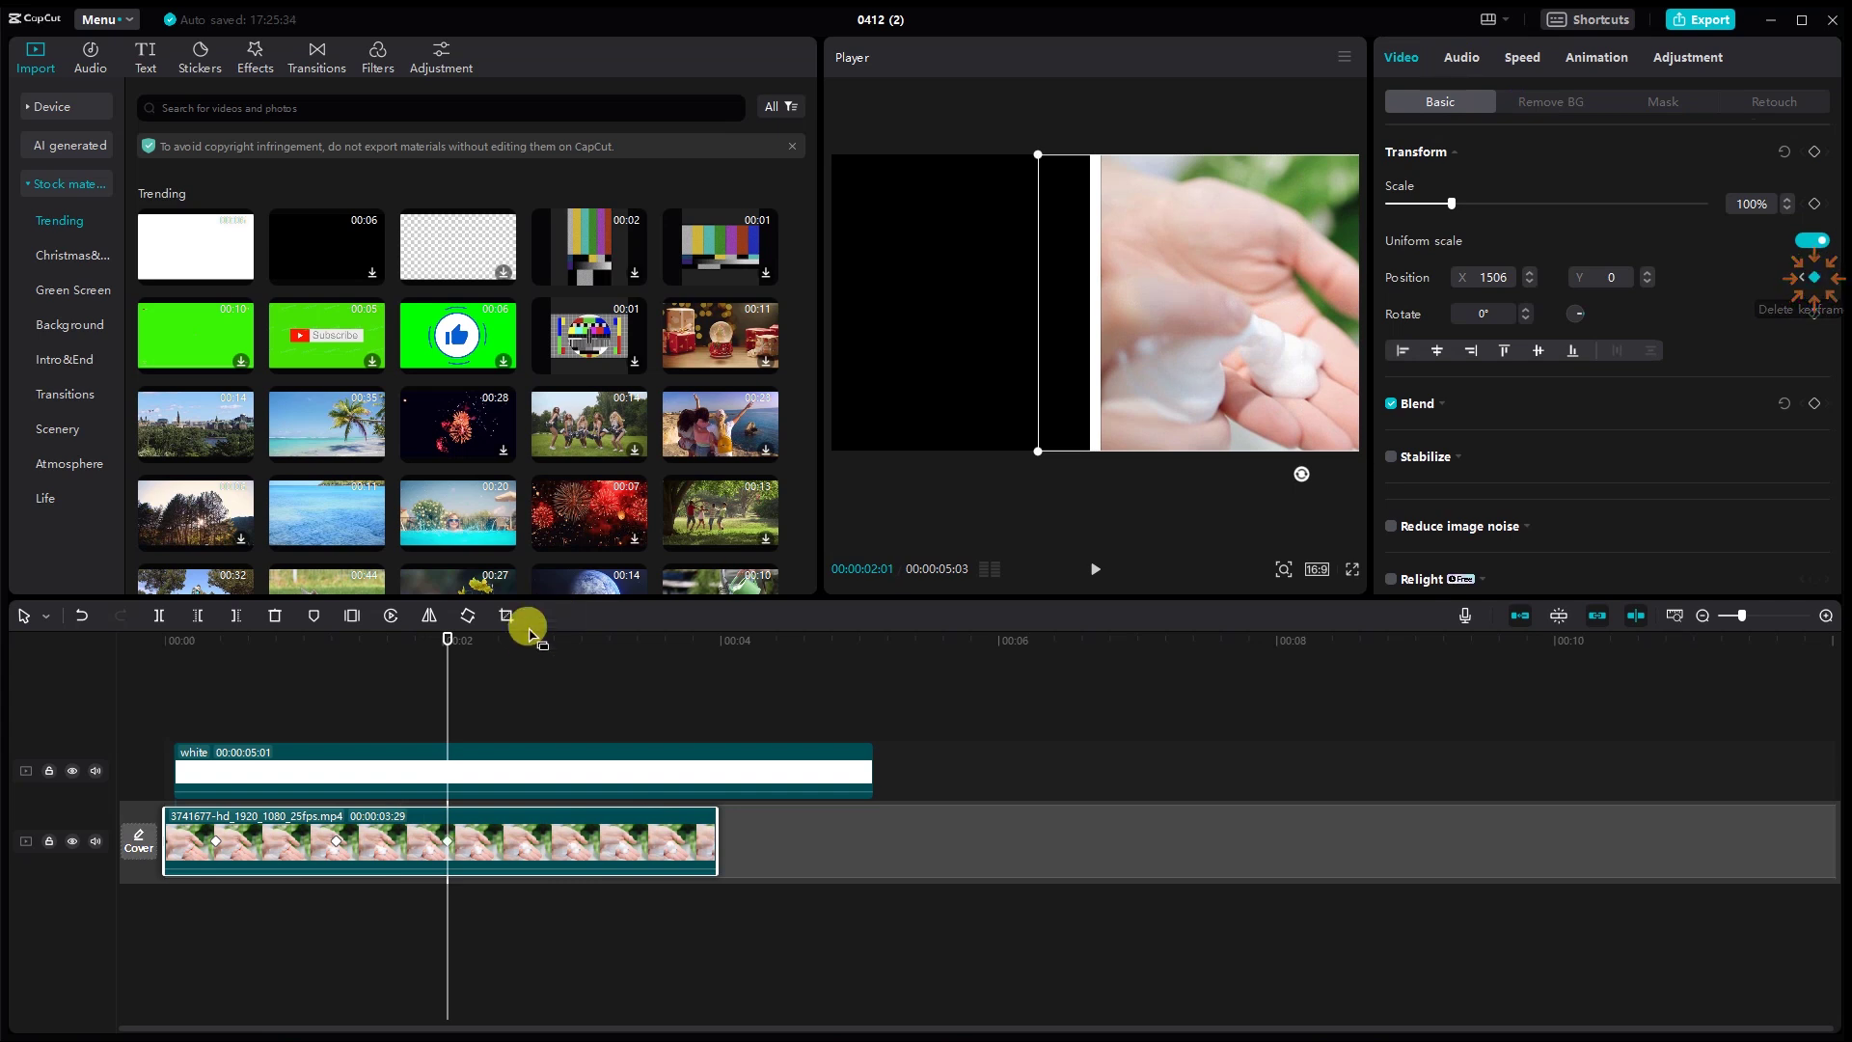
{"action": "left_click_drag", "start_coordinate": [465, 699], "coordinate": [591, 715]}
{"action": "left_click_drag", "start_coordinate": [1062, 257], "coordinate": [1438, 309]}
{"action": "left_click", "coordinate": [579, 683]}
- Preview the hand clip's sliding animation with the white strip's track temporarily hidden
{"action": "left_click", "coordinate": [72, 770]}
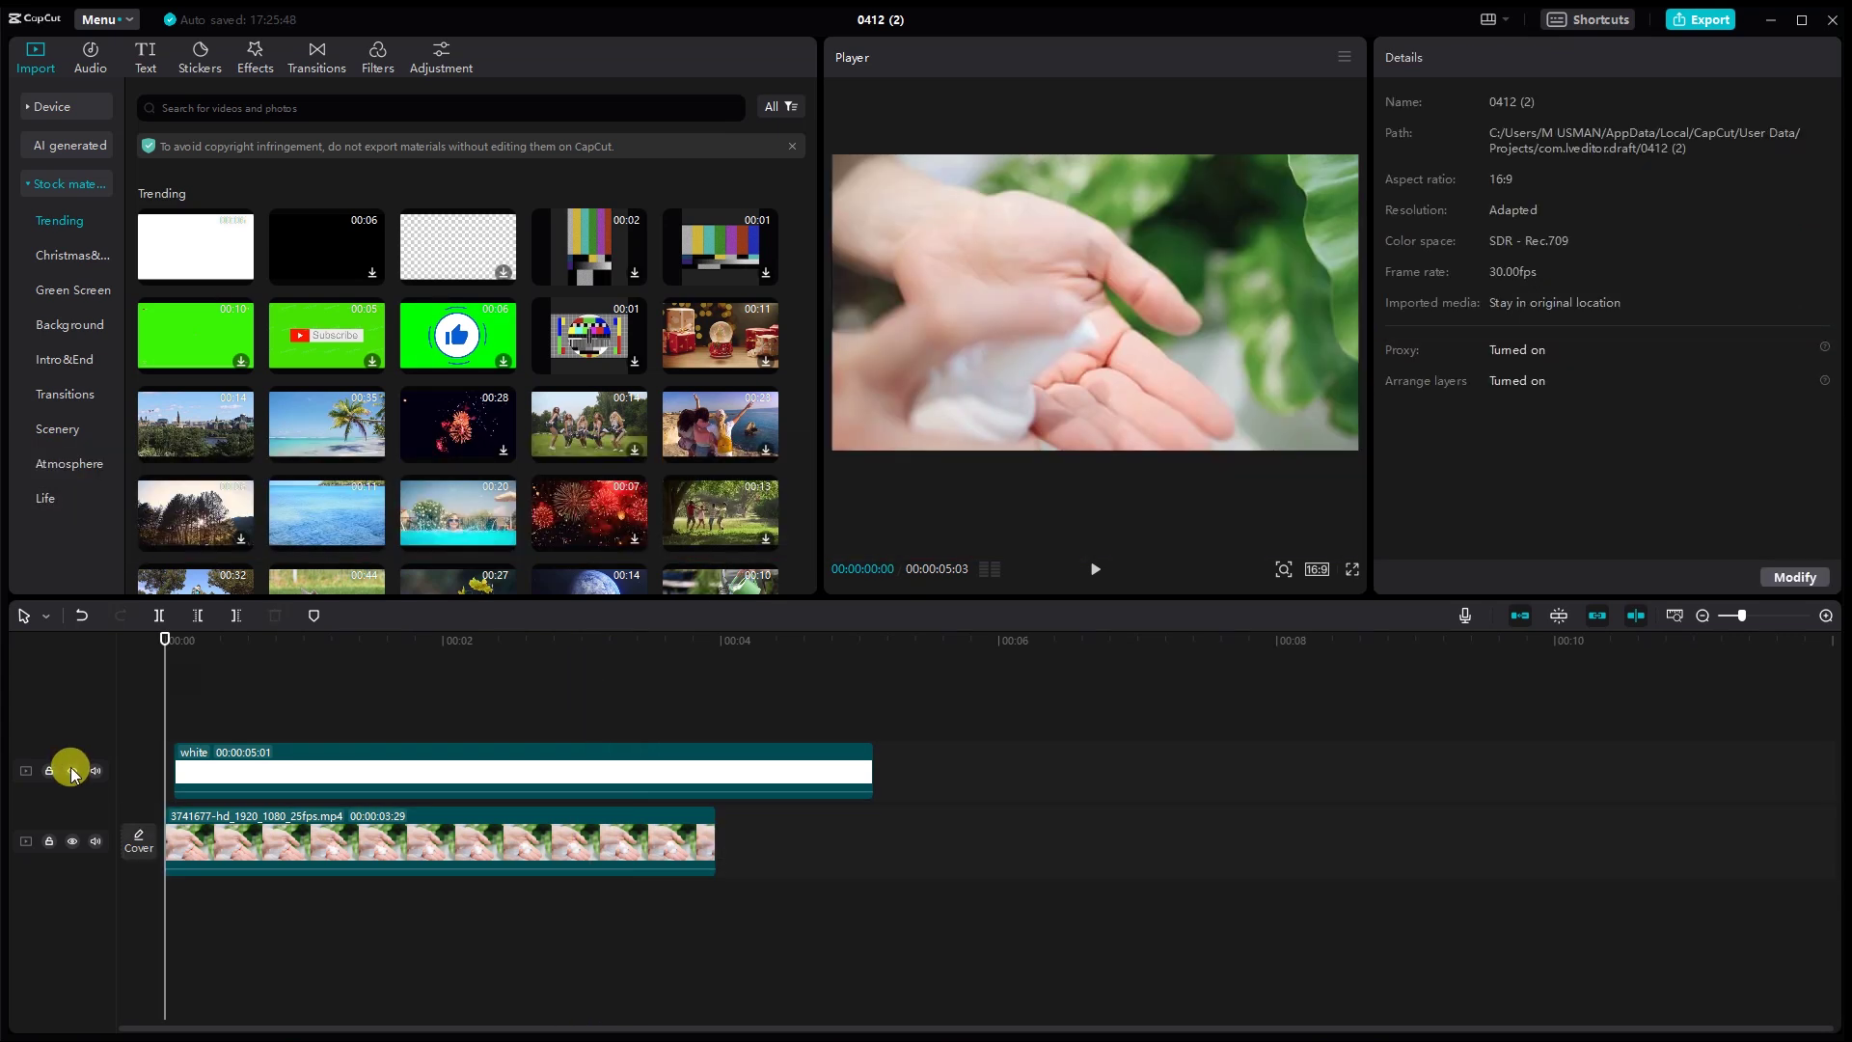
{"action": "left_click", "coordinate": [1095, 569]}
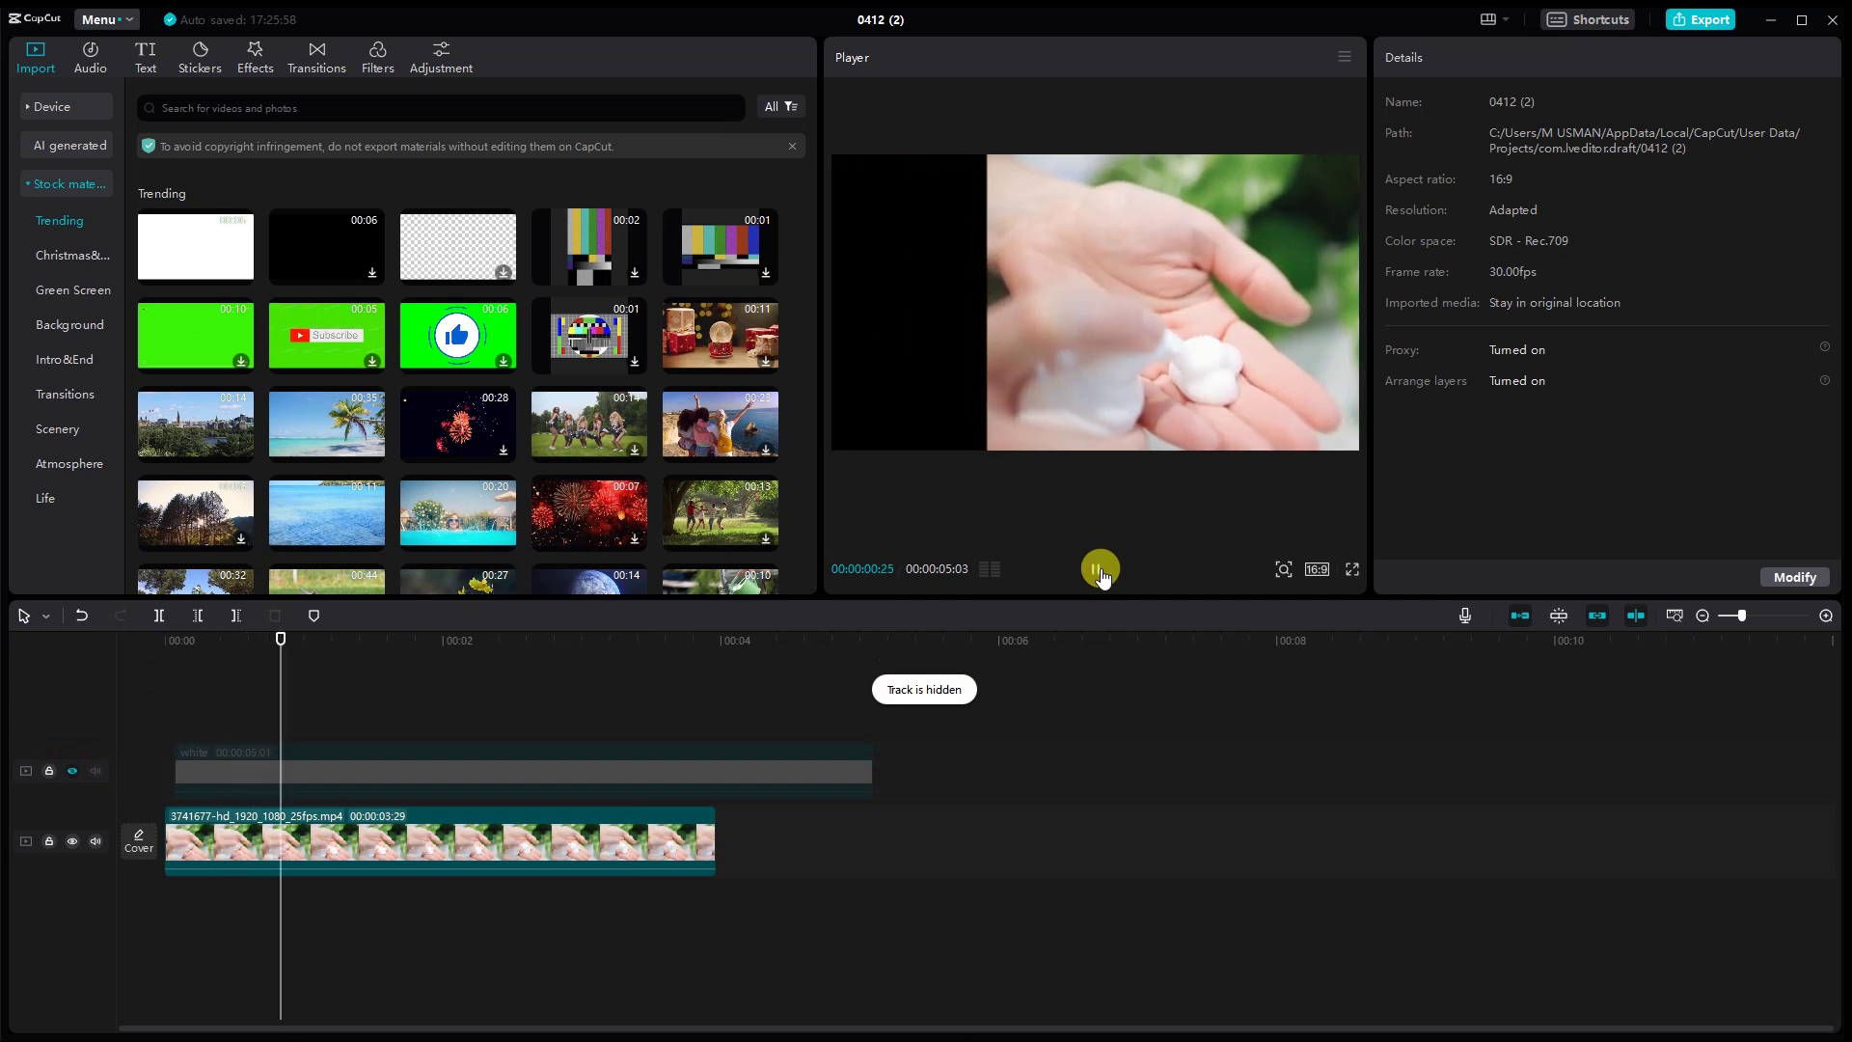
{"action": "left_click", "coordinate": [1102, 575]}
{"action": "left_click", "coordinate": [72, 770]}
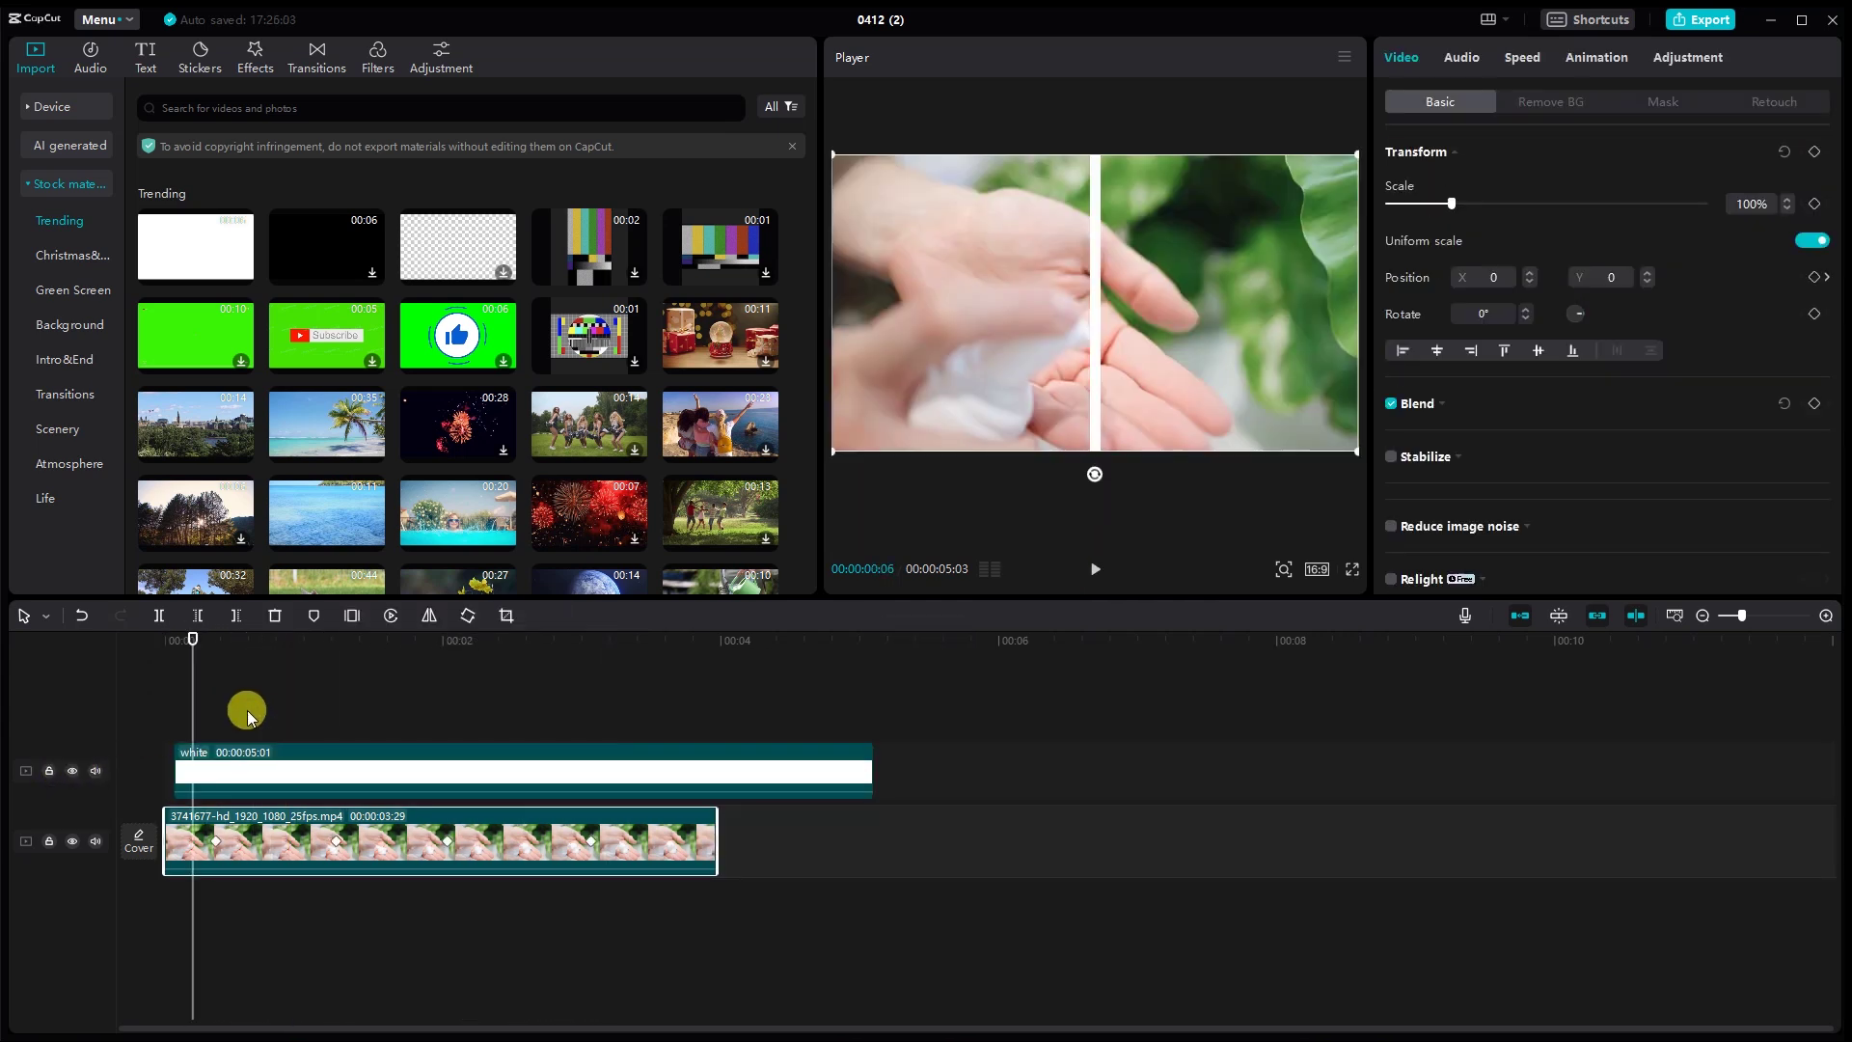
- Add the 3762910 face clip on a track between the white strip and the hand clip, starting near the first keyframe
{"action": "left_click_drag", "start_coordinate": [200, 689], "coordinate": [217, 697]}
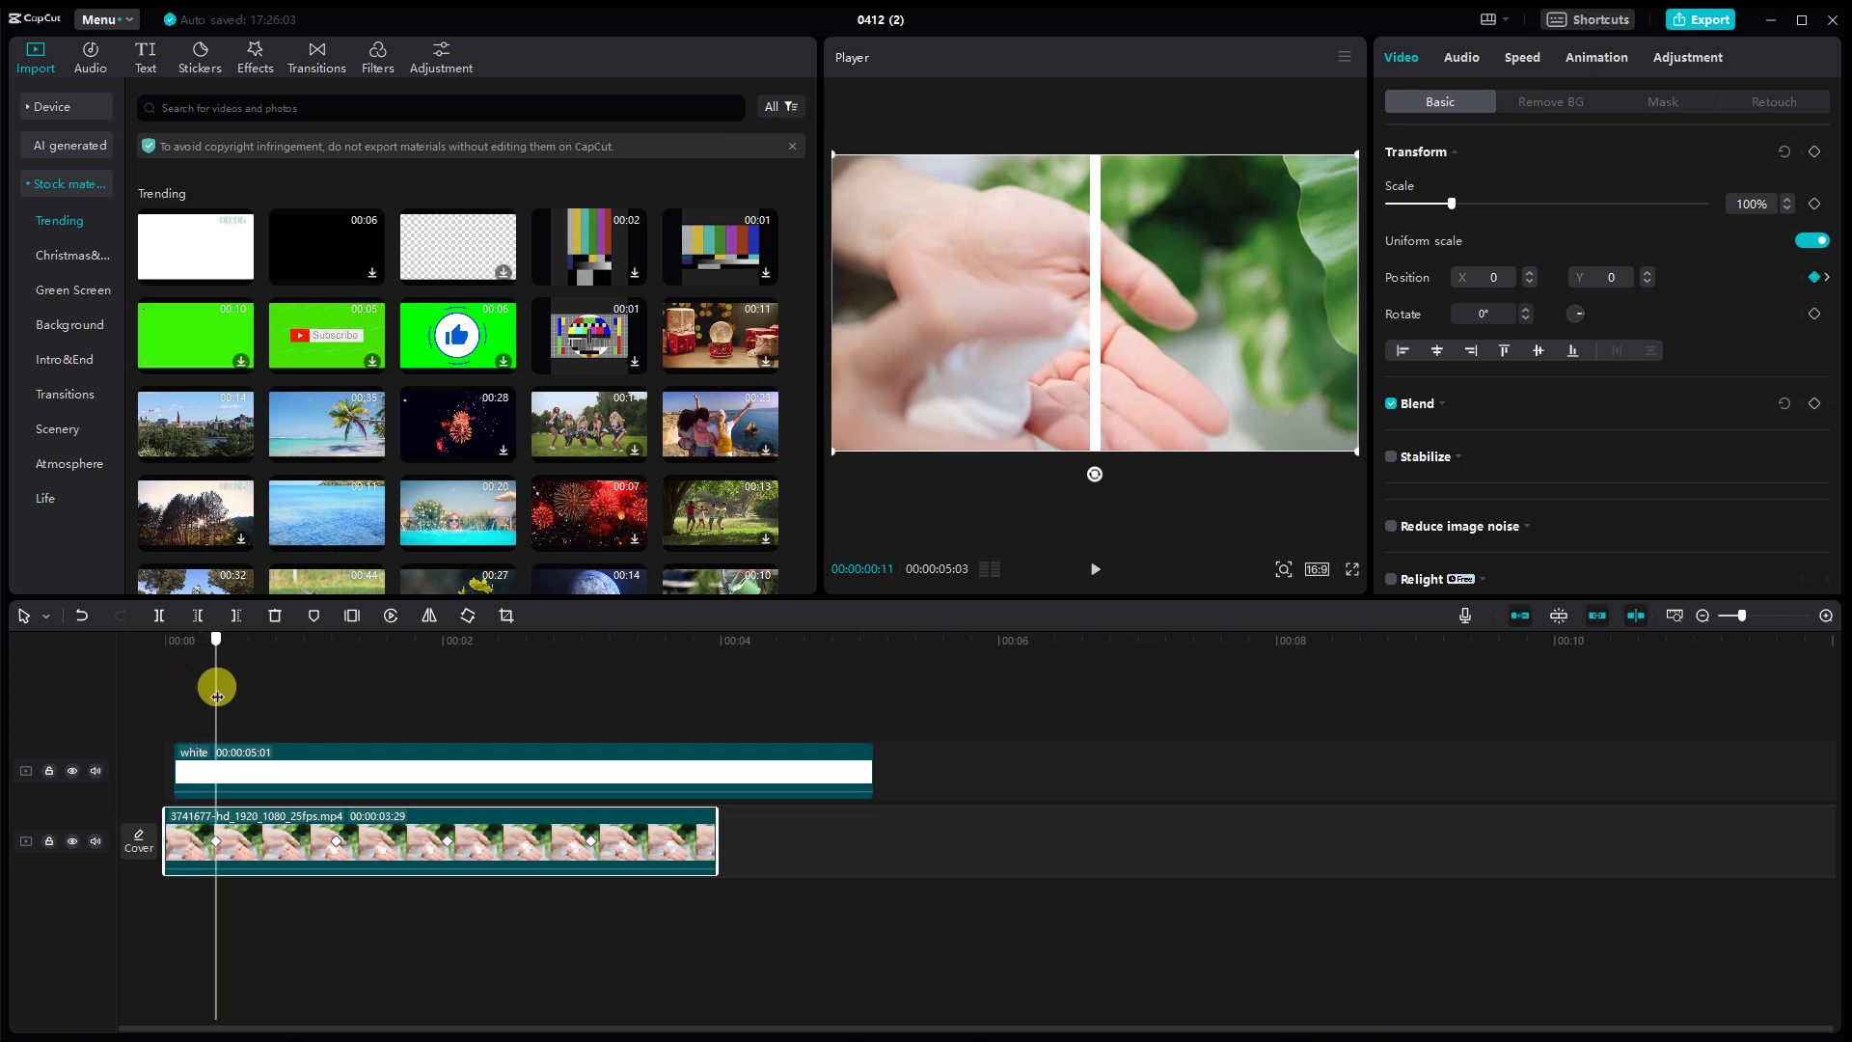
{"action": "left_click", "coordinate": [58, 108]}
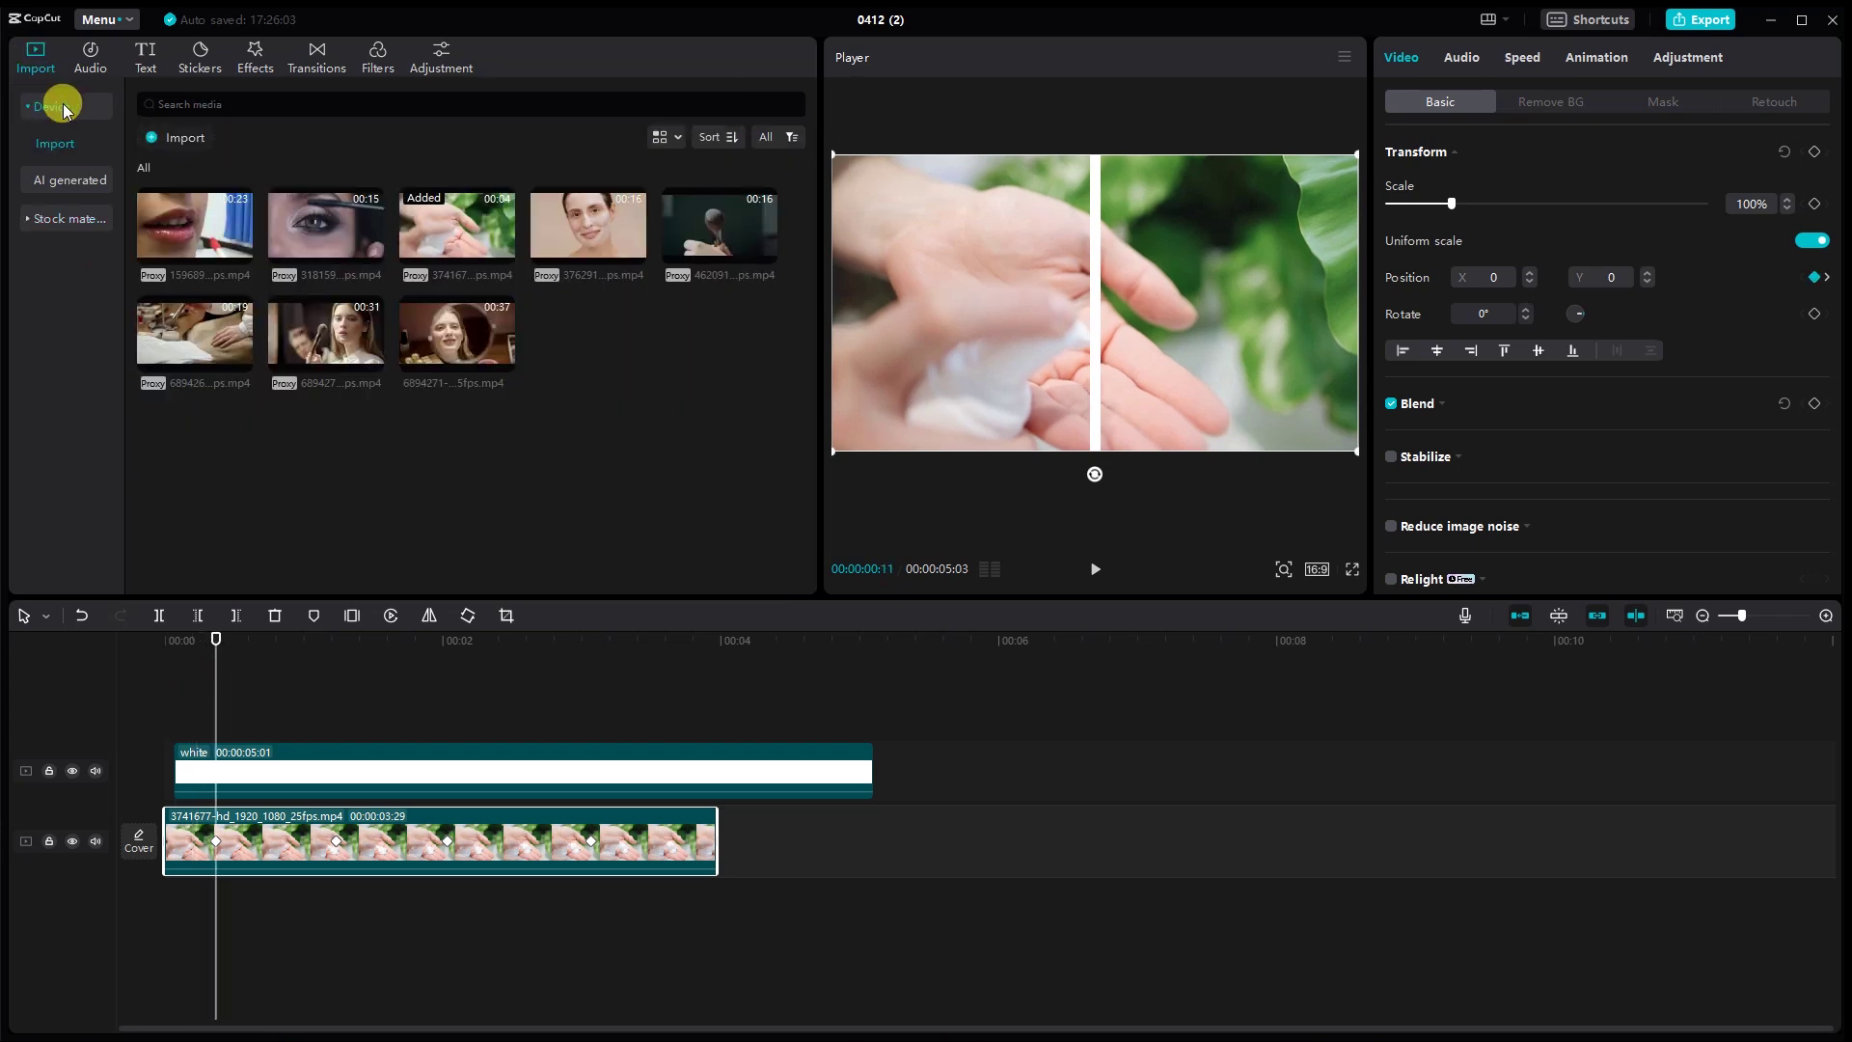
{"action": "left_click_drag", "start_coordinate": [619, 216], "coordinate": [303, 782]}
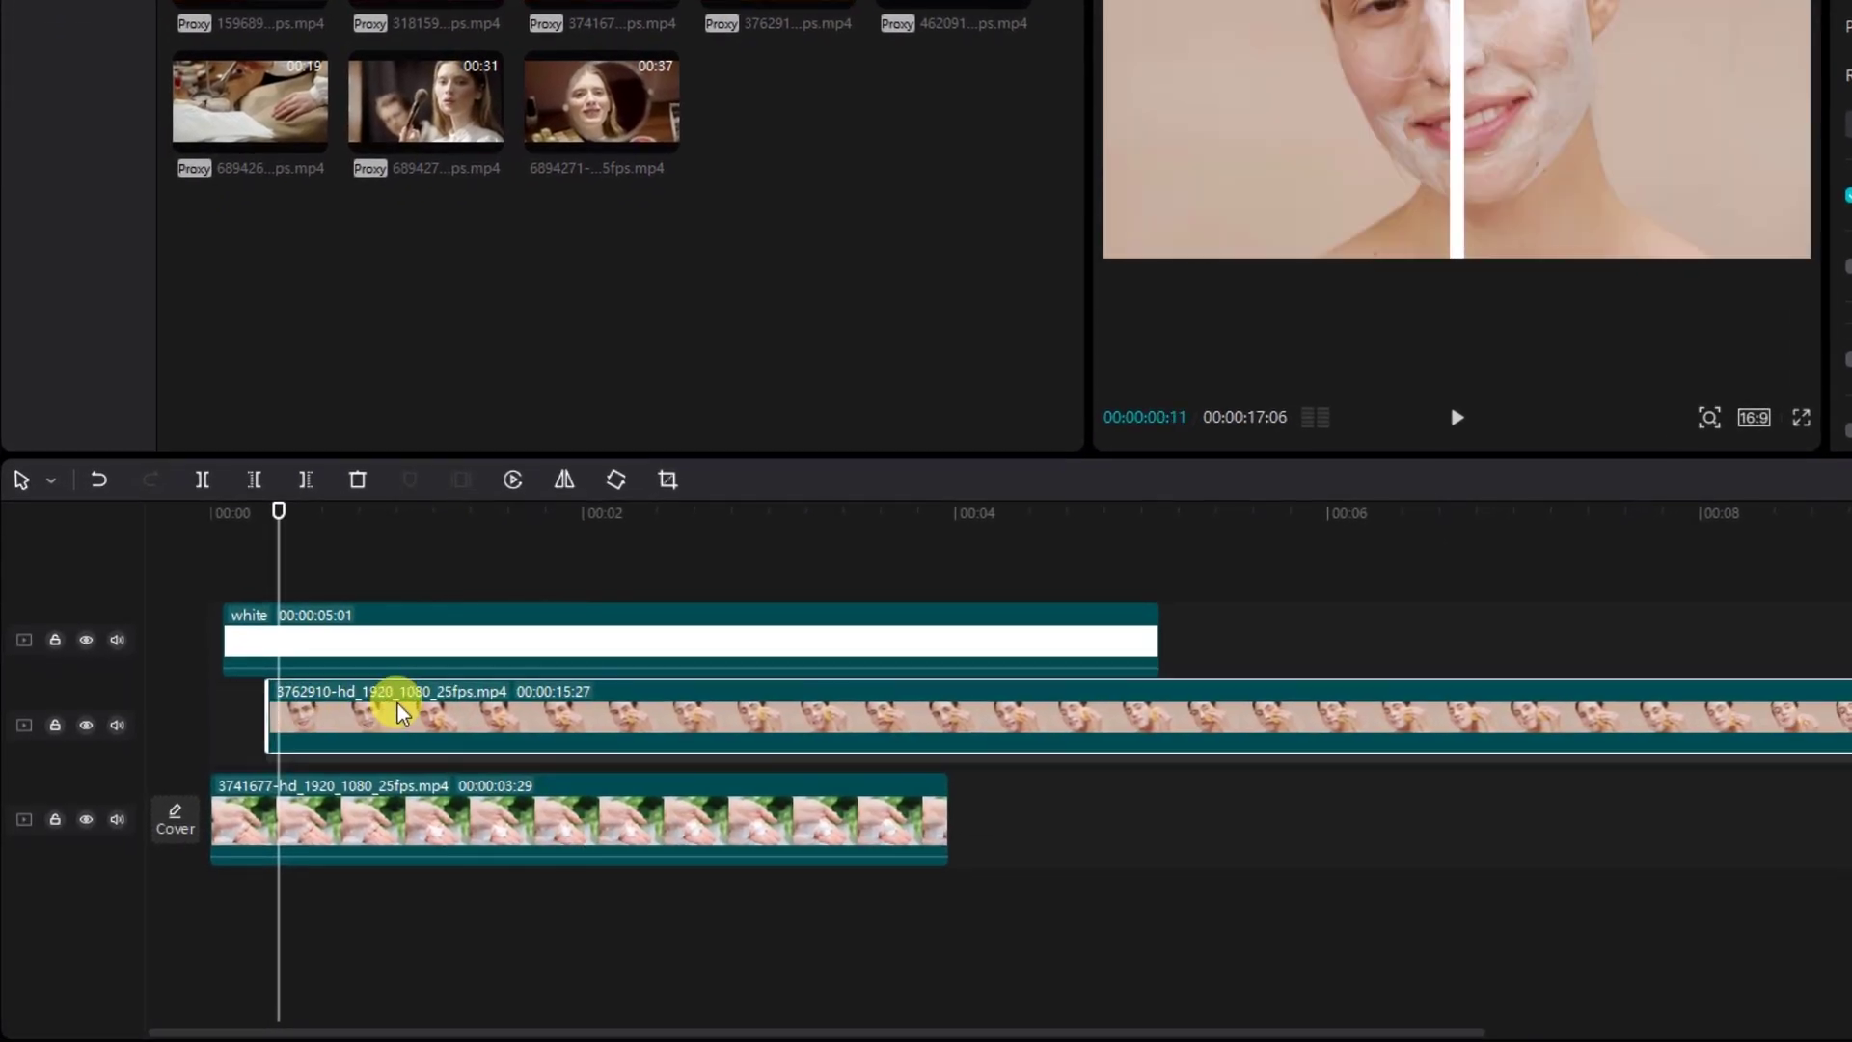
{"action": "left_click_drag", "start_coordinate": [403, 712], "coordinate": [364, 741]}
- Align the start of the face clip to 00:00:00:12, just after the hand clip's first keyframe
{"action": "left_click", "coordinate": [310, 814]}
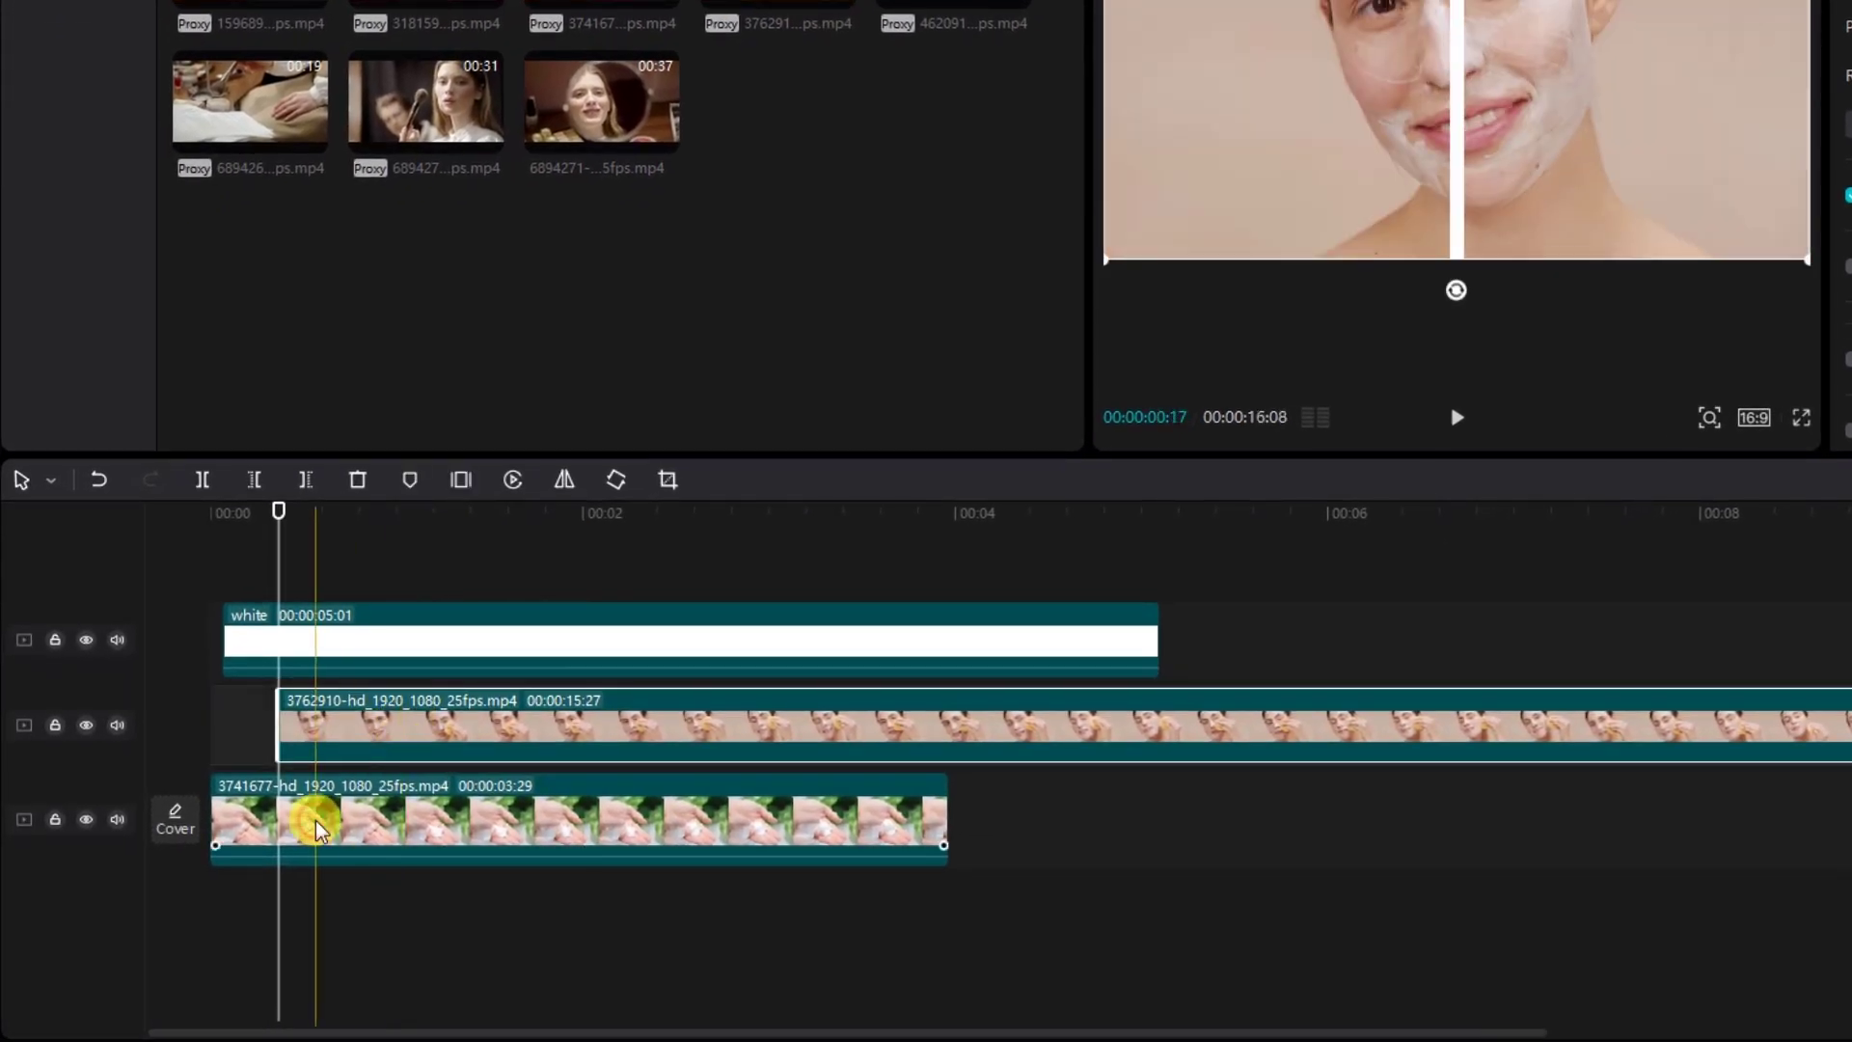
{"action": "left_click_drag", "start_coordinate": [277, 582], "coordinate": [285, 583]}
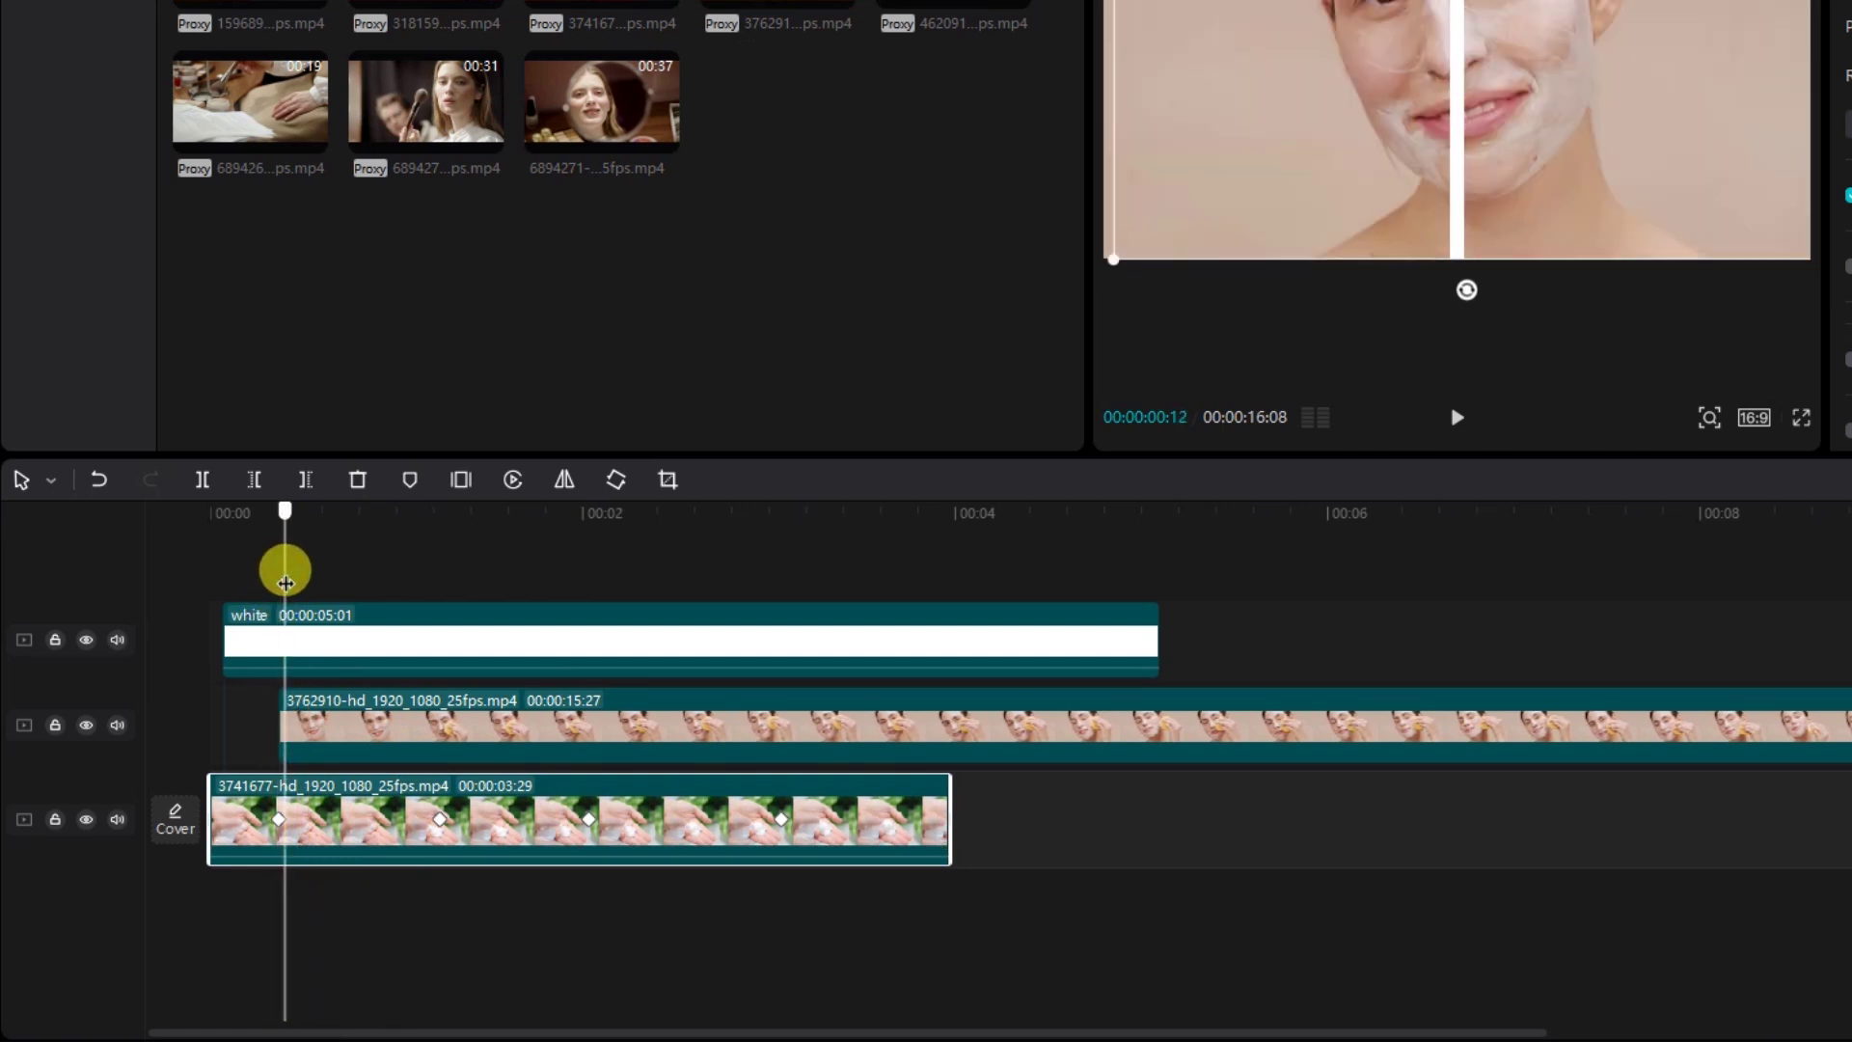
{"action": "left_click_drag", "start_coordinate": [292, 723], "coordinate": [309, 727]}
{"action": "left_click", "coordinate": [339, 843]}
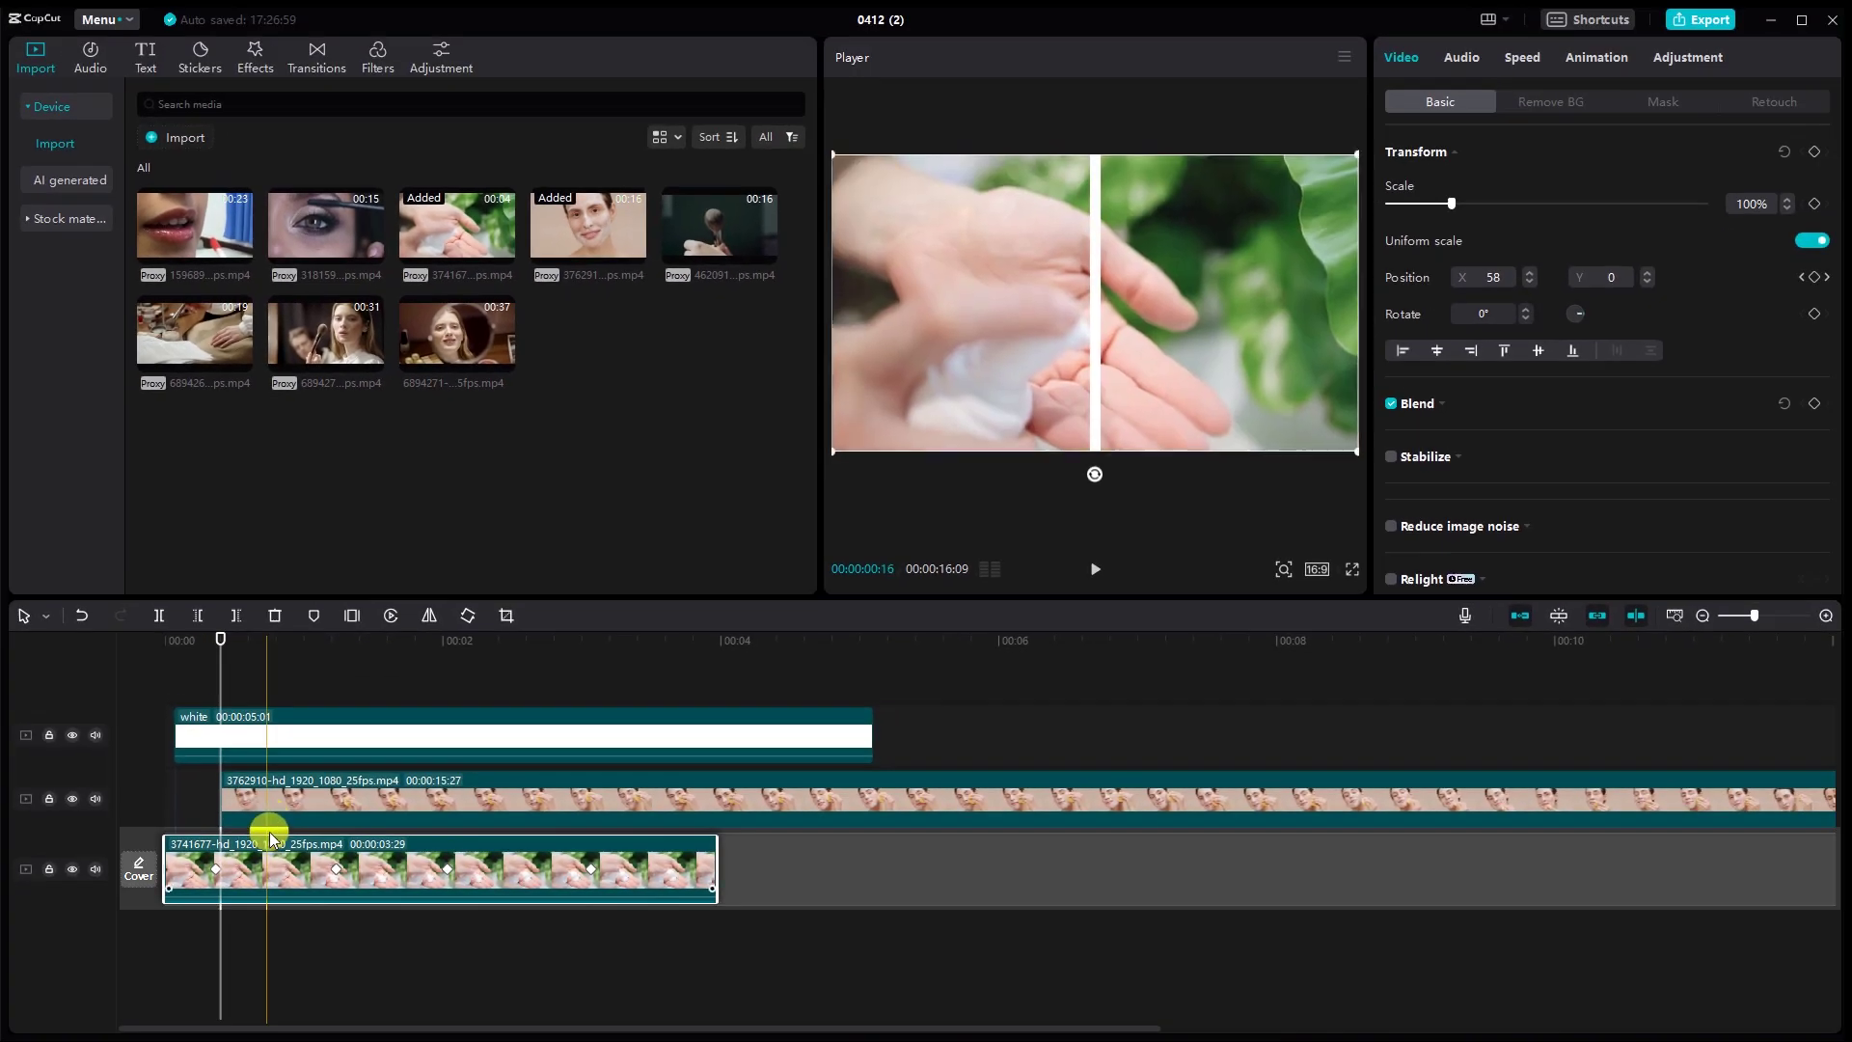
{"action": "left_click", "coordinate": [264, 802]}
- Shift the face clip left to X -1014 and fit a Rectangle mask, 960 by 1081, to the area left of the white strip
{"action": "mouse_move", "coordinate": [862, 343]}
{"action": "left_mouse_down"}
{"action": "mouse_move", "coordinate": [916, 322]}
{"action": "mouse_move", "coordinate": [883, 321]}
{"action": "left_mouse_up"}
{"action": "left_click", "coordinate": [1666, 101]}
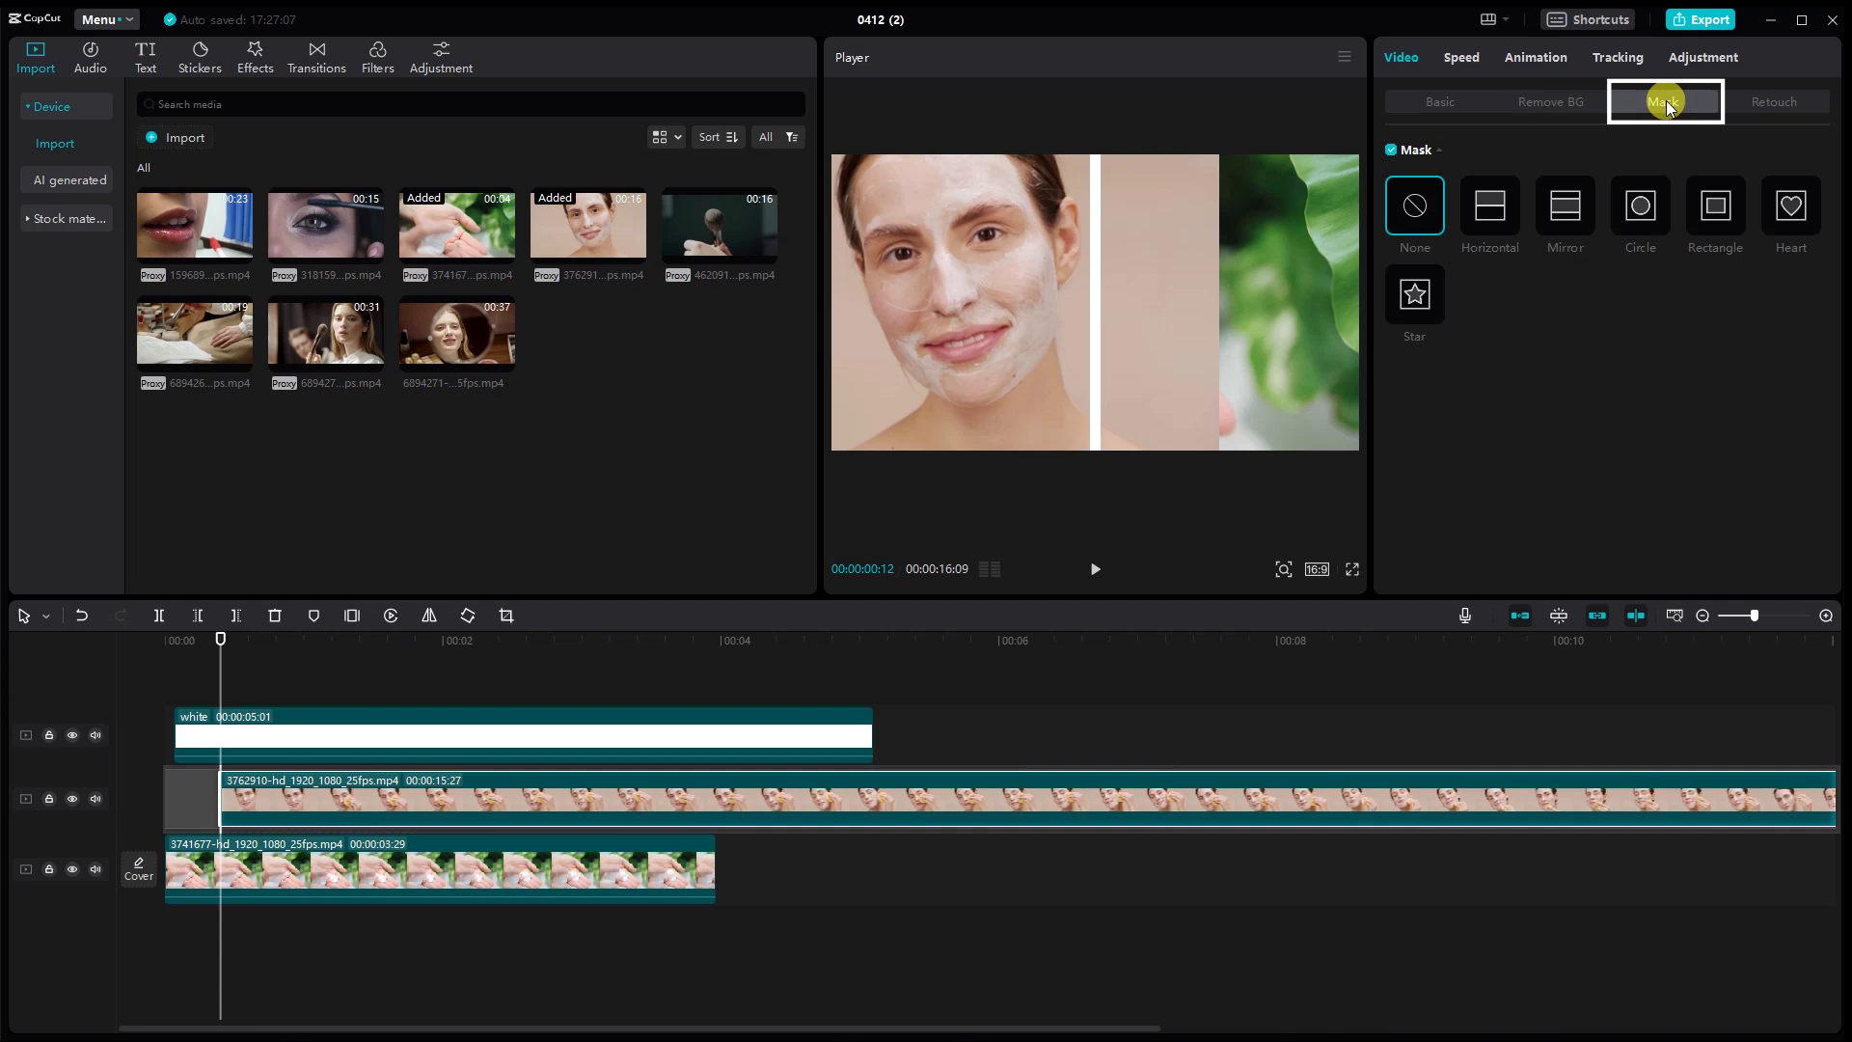
{"action": "left_click", "coordinate": [1713, 216]}
{"action": "left_click_drag", "start_coordinate": [958, 230], "coordinate": [974, 156]}
{"action": "left_click_drag", "start_coordinate": [1005, 301], "coordinate": [1006, 300]}
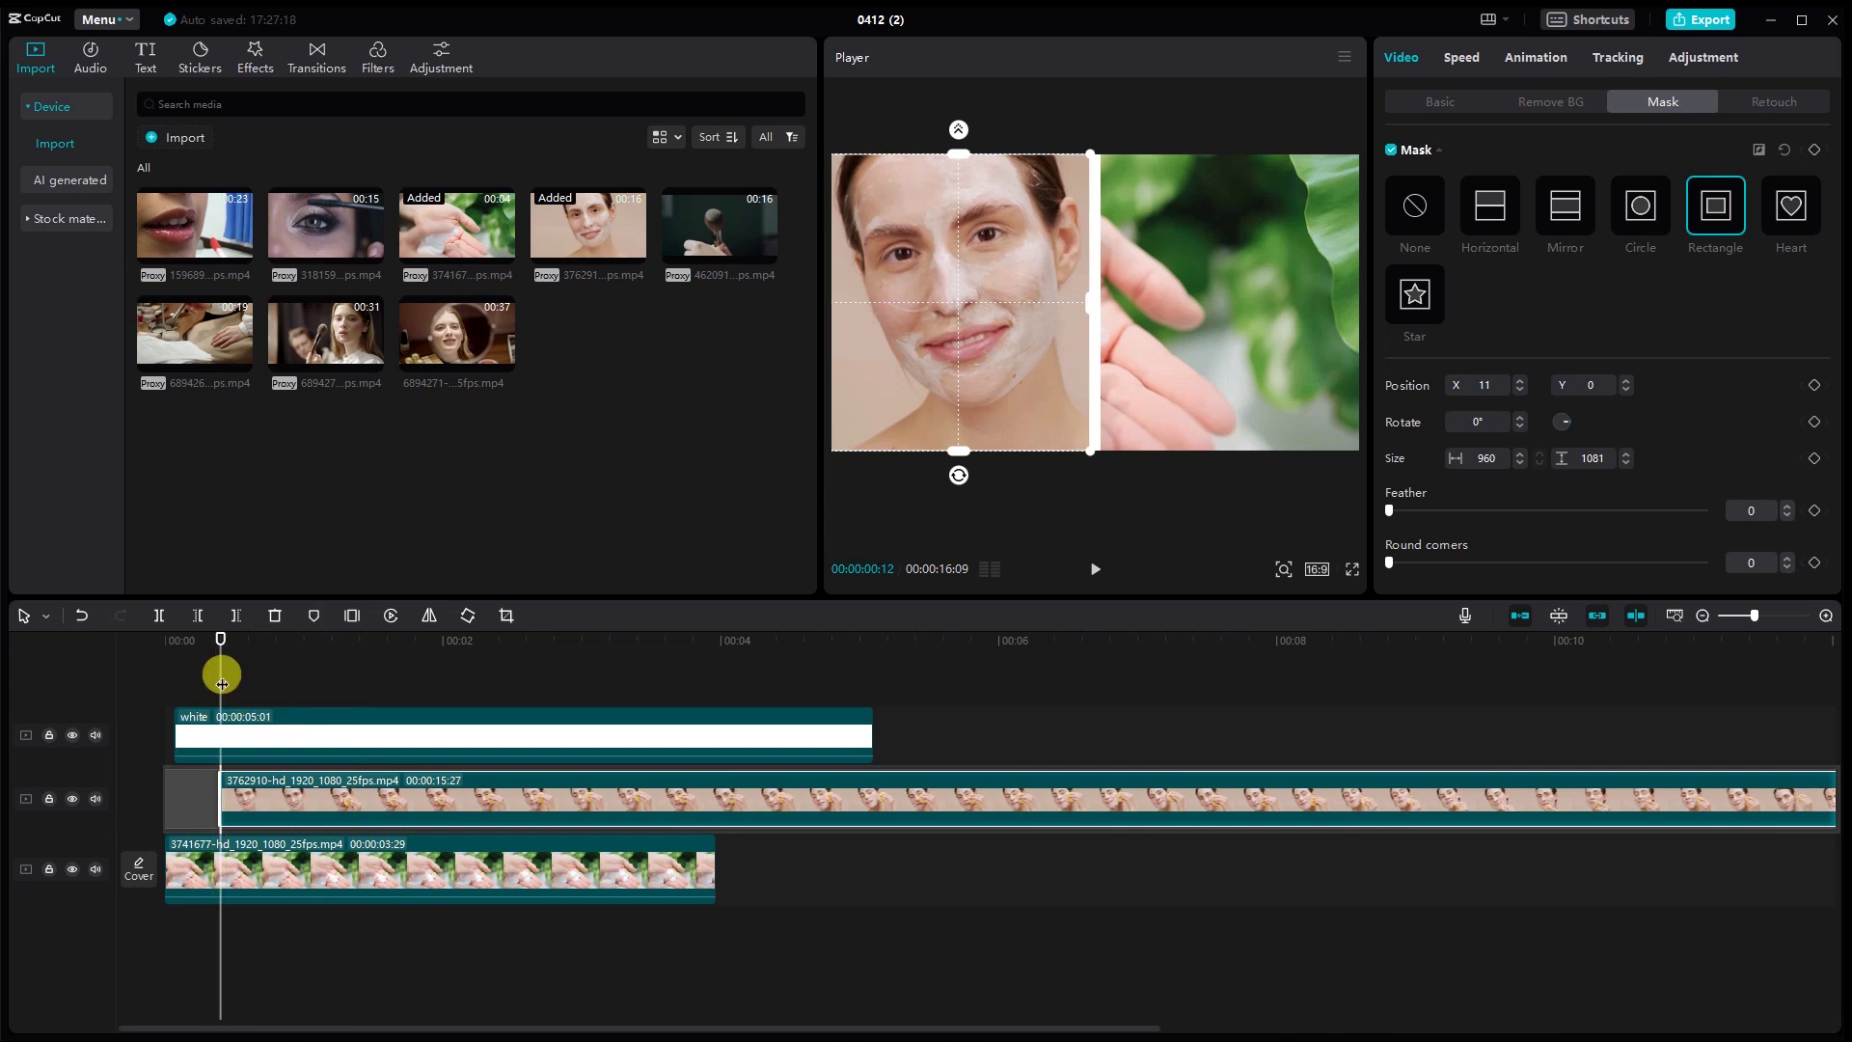
- Slide the face clip out of frame to the left at X -2927 and add a position keyframe at 00:00:00:12
{"action": "left_click", "coordinate": [1450, 104]}
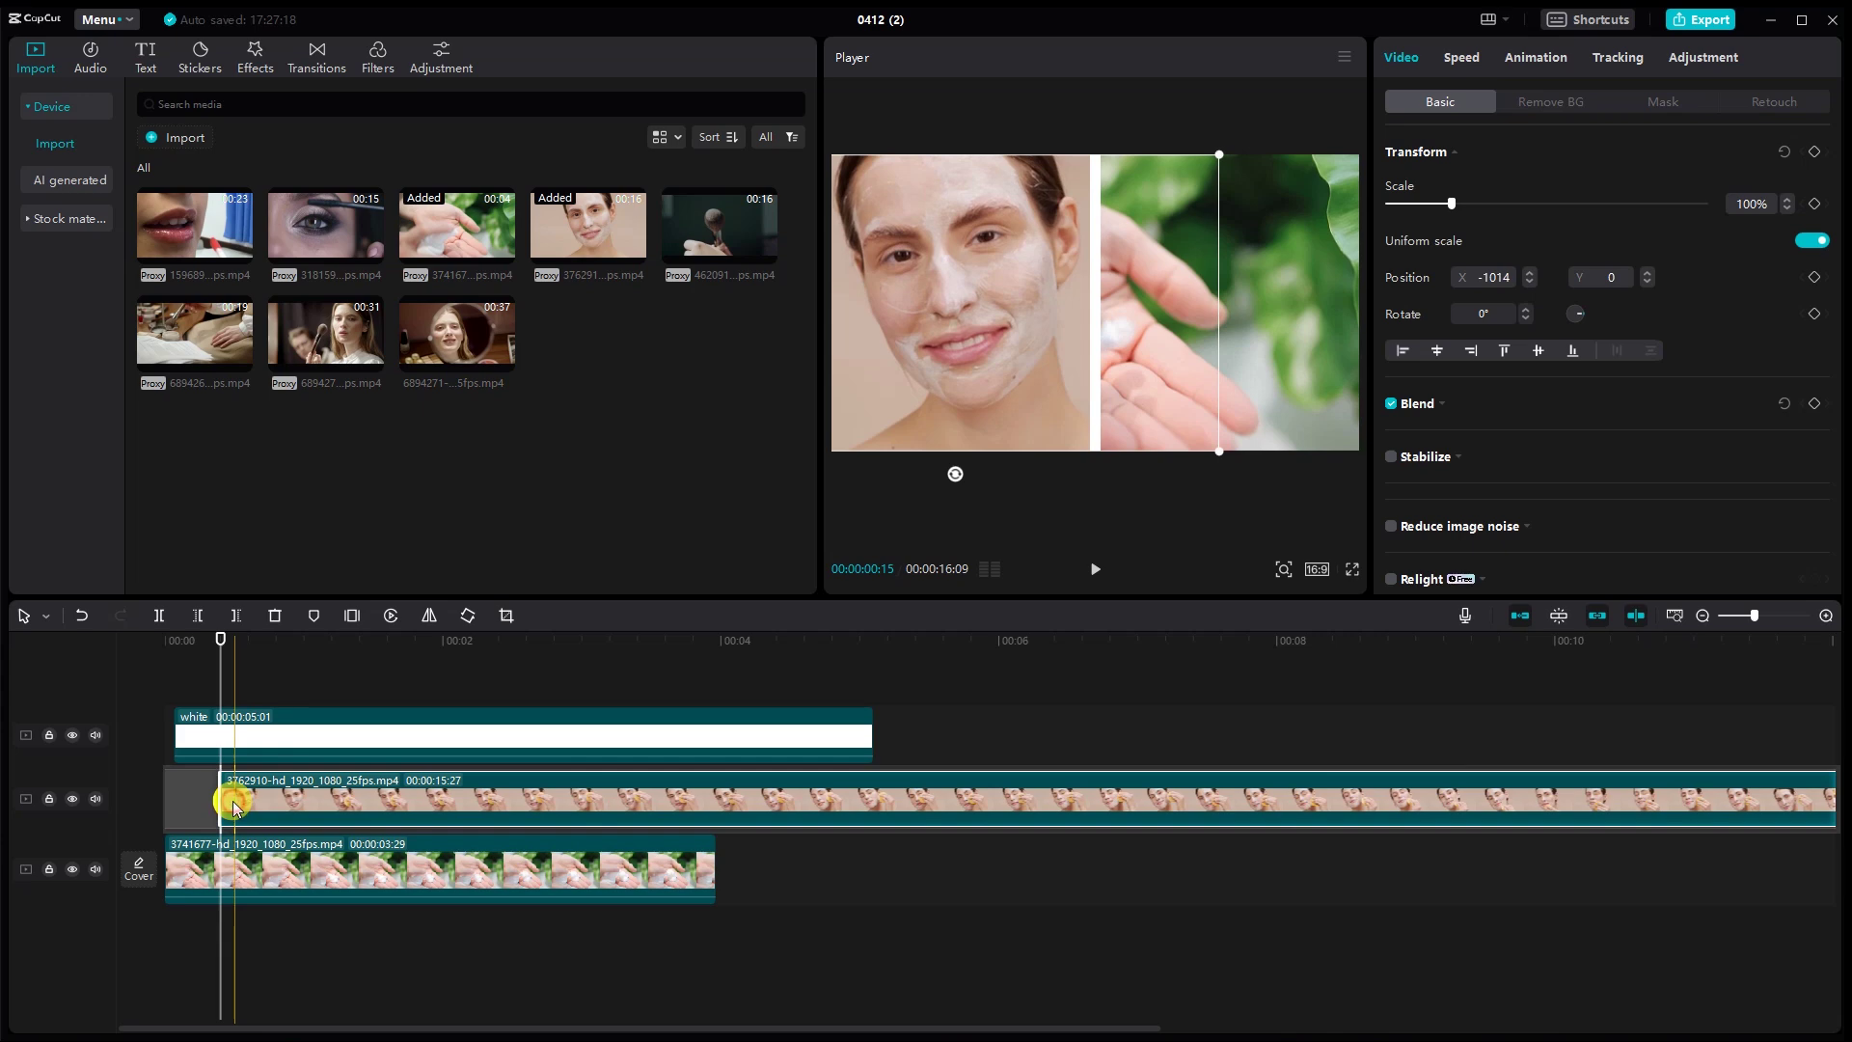
{"action": "left_click_drag", "start_coordinate": [994, 315], "coordinate": [747, 315]}
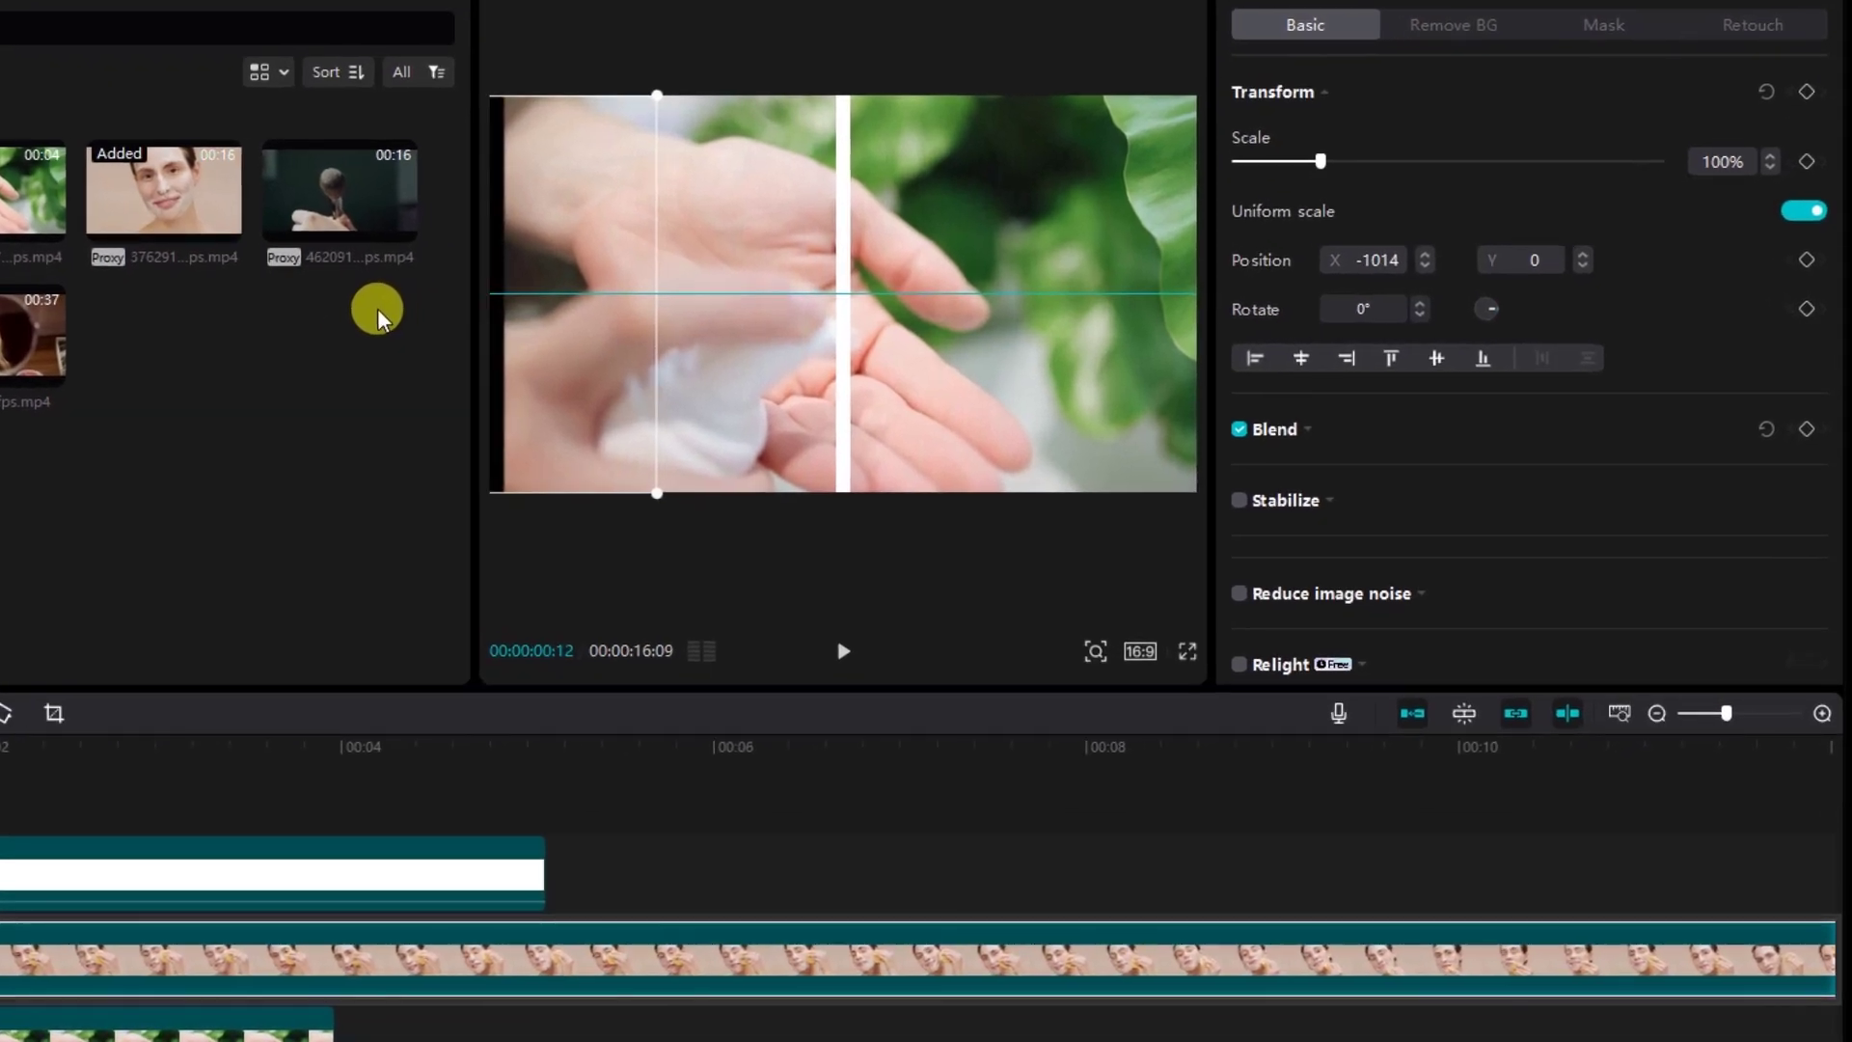
{"action": "left_click", "coordinate": [1807, 259]}
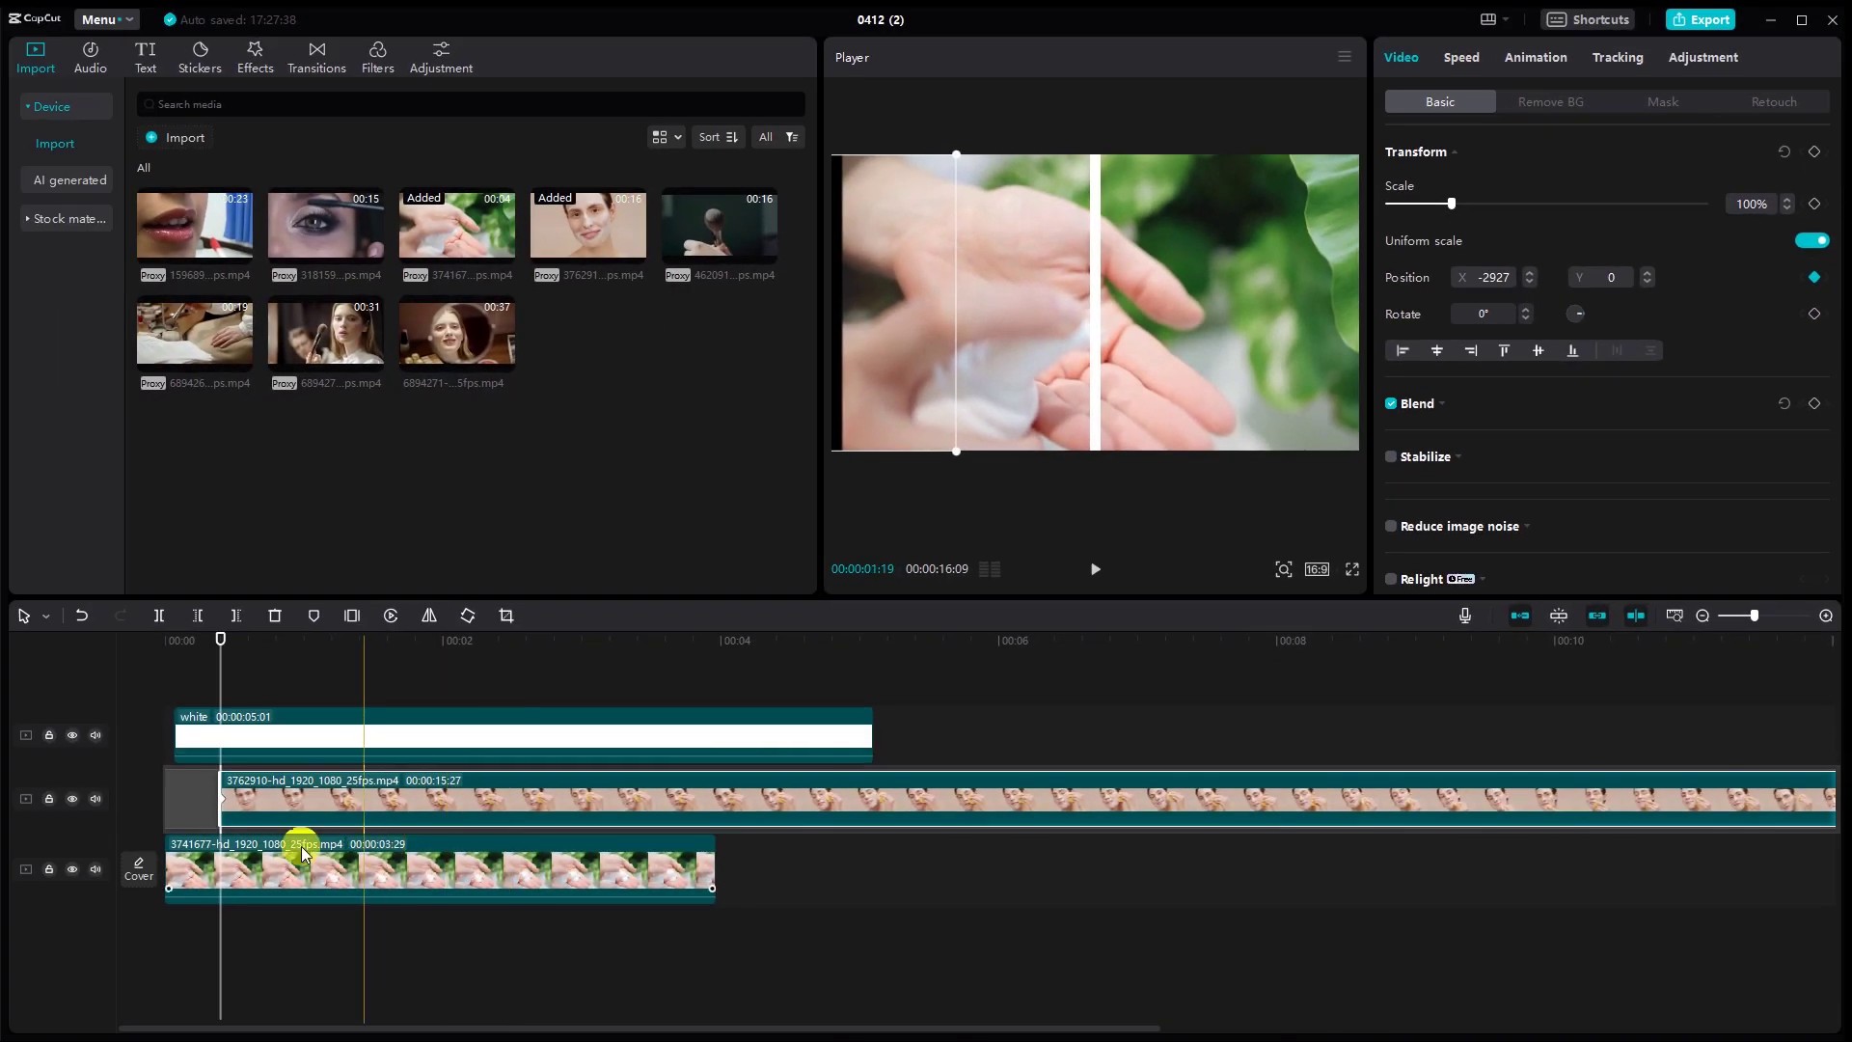
- Slide the face clip back into the area left of the white strip, X -1004, at the hand clip's second keyframe
{"action": "left_click", "coordinate": [241, 637]}
{"action": "left_click", "coordinate": [269, 843]}
{"action": "left_click_drag", "start_coordinate": [222, 646], "coordinate": [353, 654]}
{"action": "left_click", "coordinate": [341, 814]}
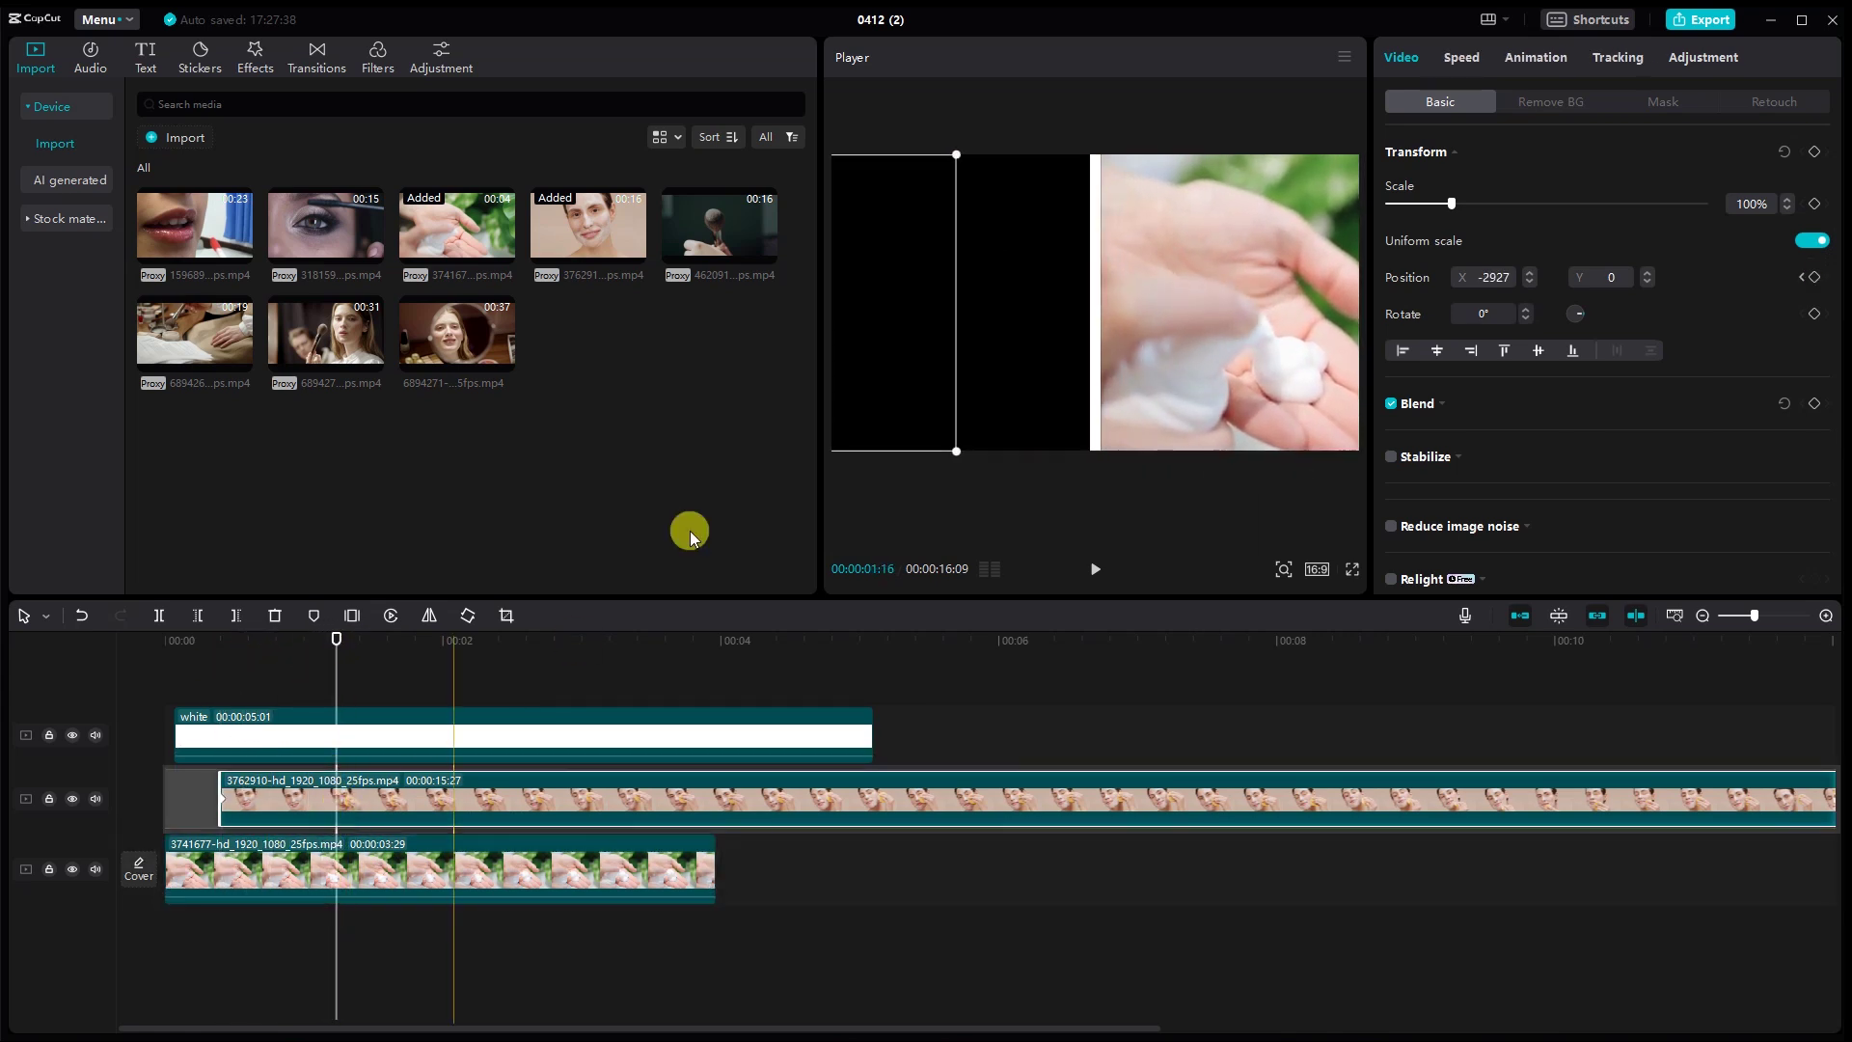
{"action": "left_click_drag", "start_coordinate": [859, 310], "coordinate": [1077, 308]}
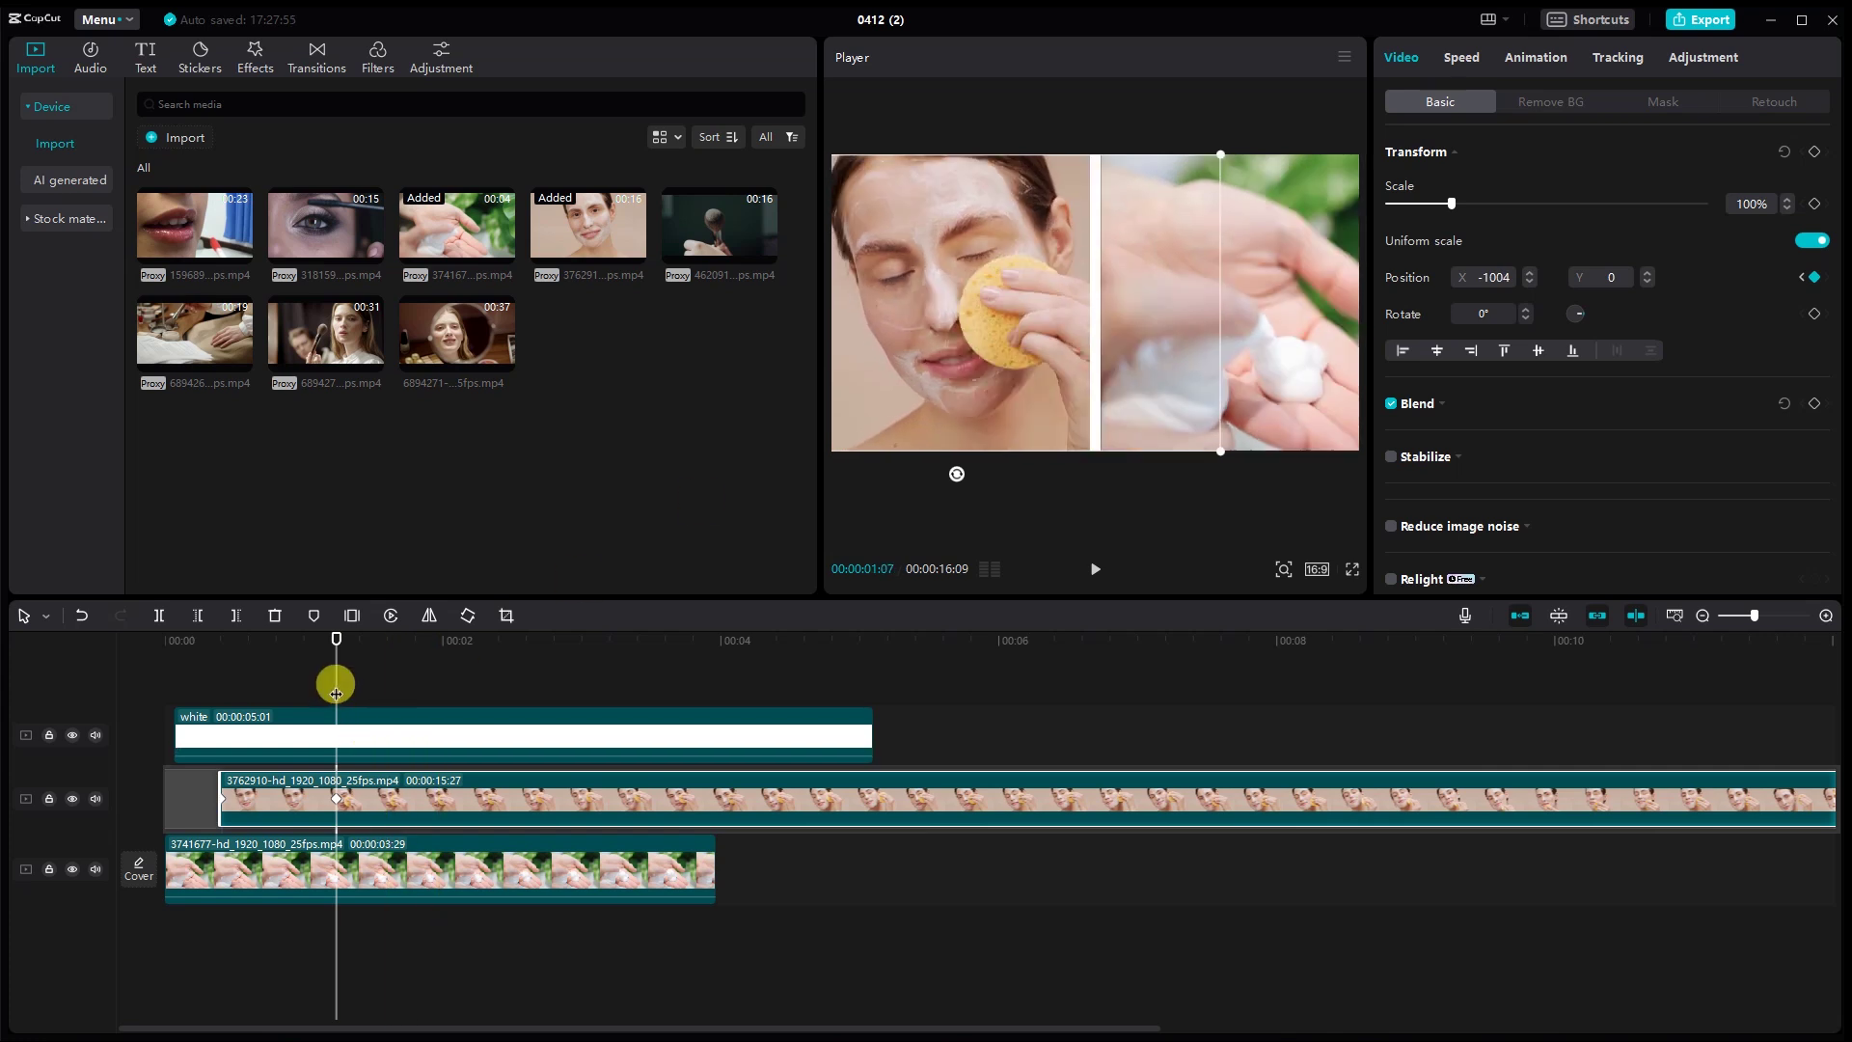
- Add a position keyframe to the face clip at 00:00:02:01, in line with the hand clip's third keyframe
{"action": "left_click", "coordinate": [345, 873]}
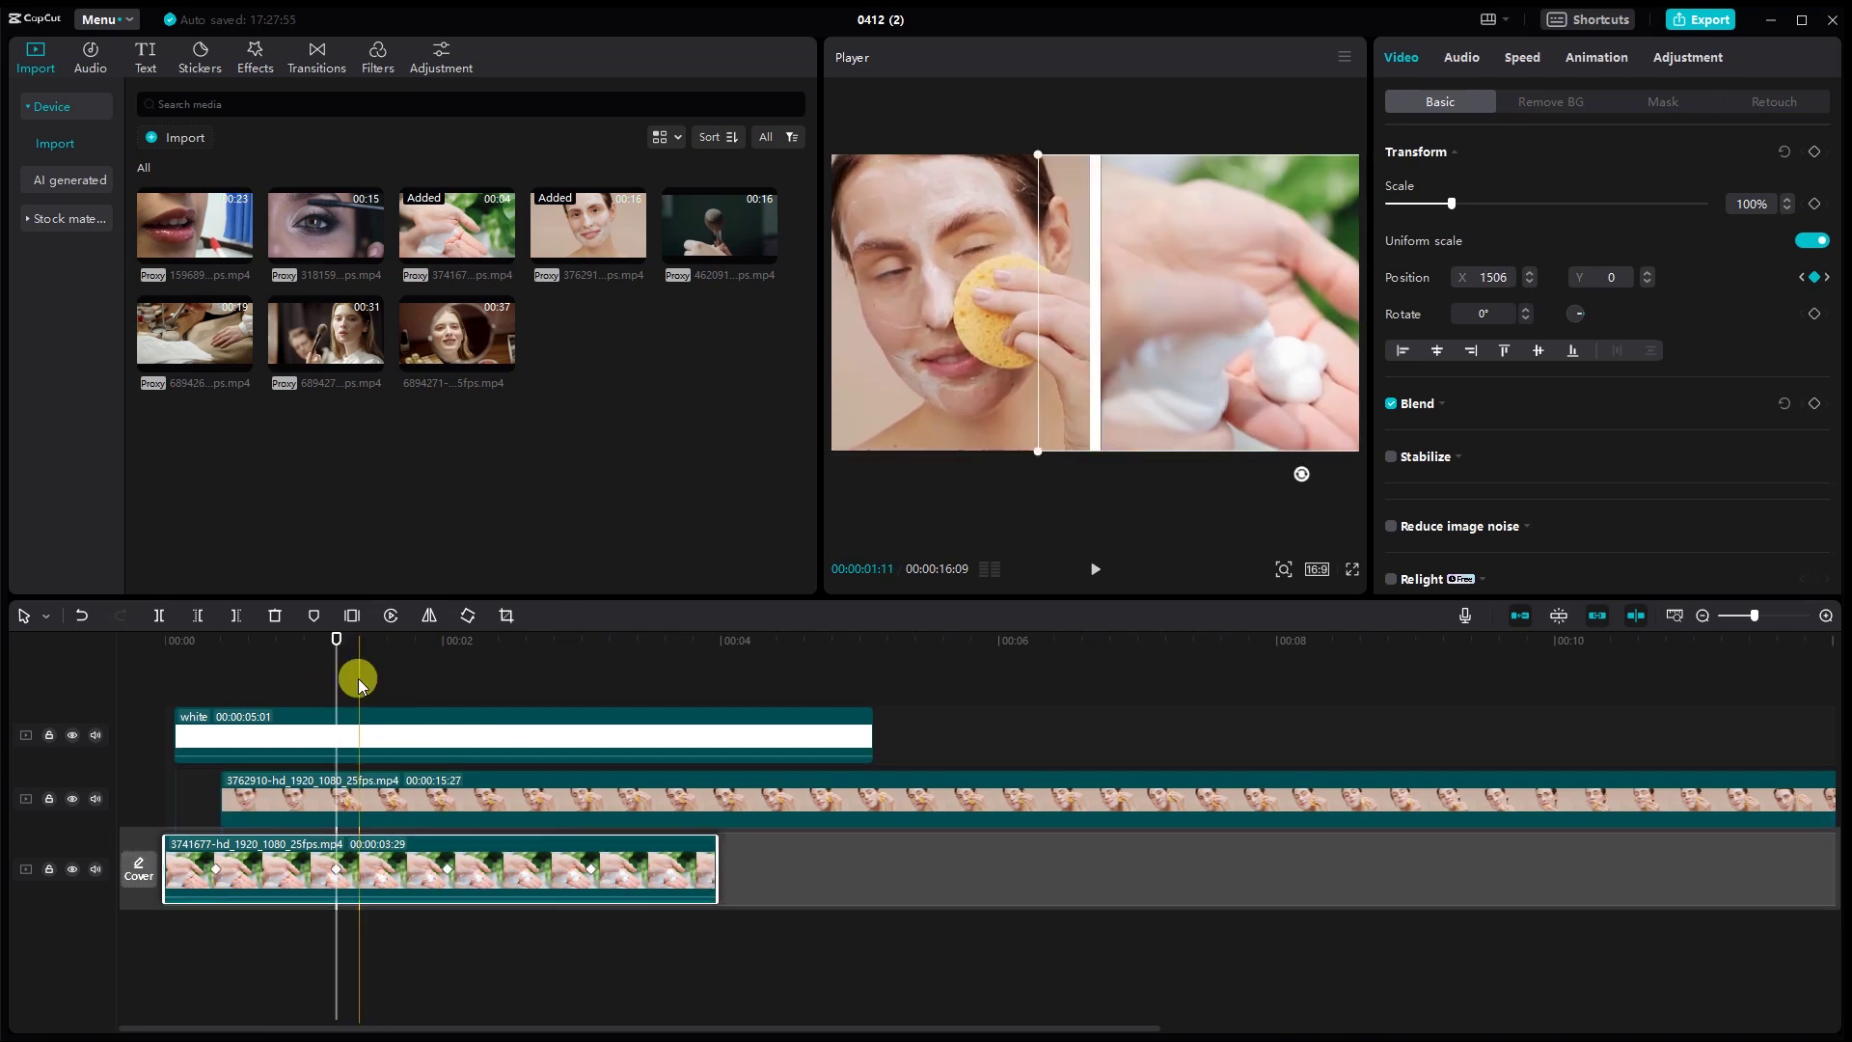
{"action": "left_click_drag", "start_coordinate": [338, 668], "coordinate": [447, 813]}
{"action": "left_click", "coordinate": [446, 813]}
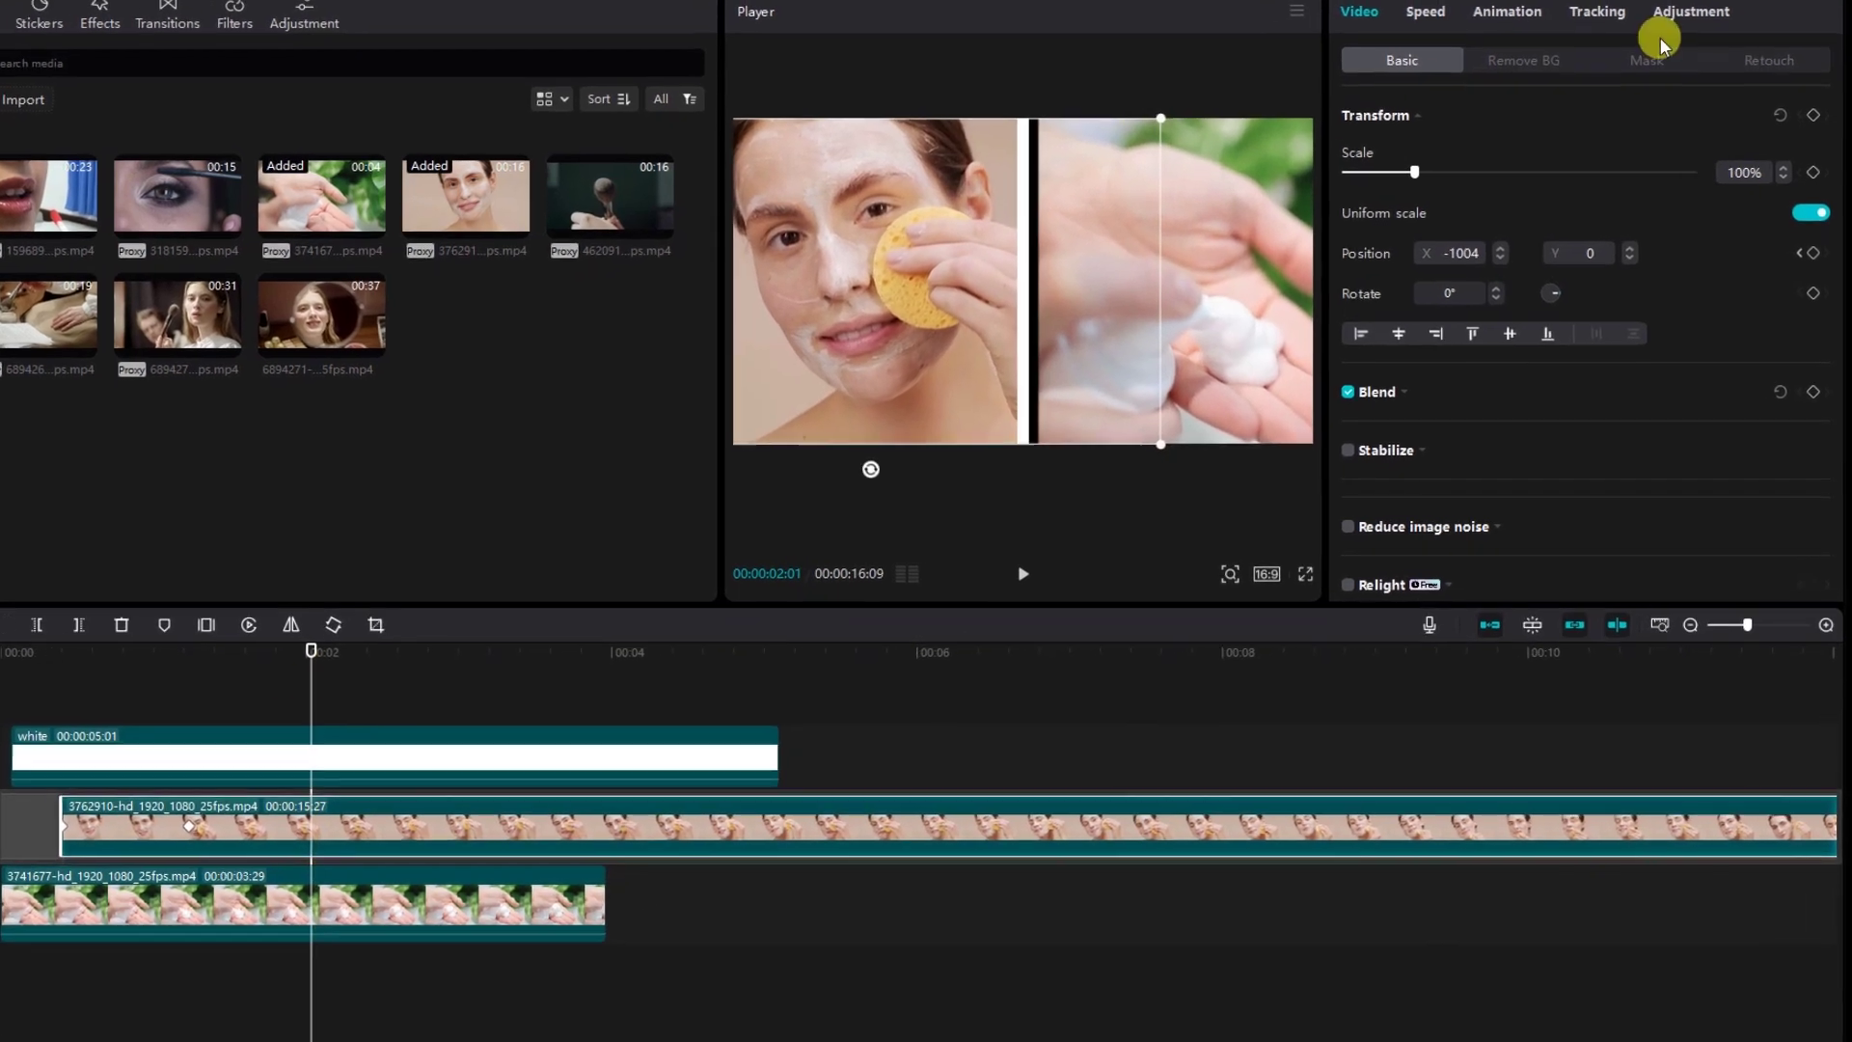
{"action": "left_click", "coordinate": [1823, 279]}
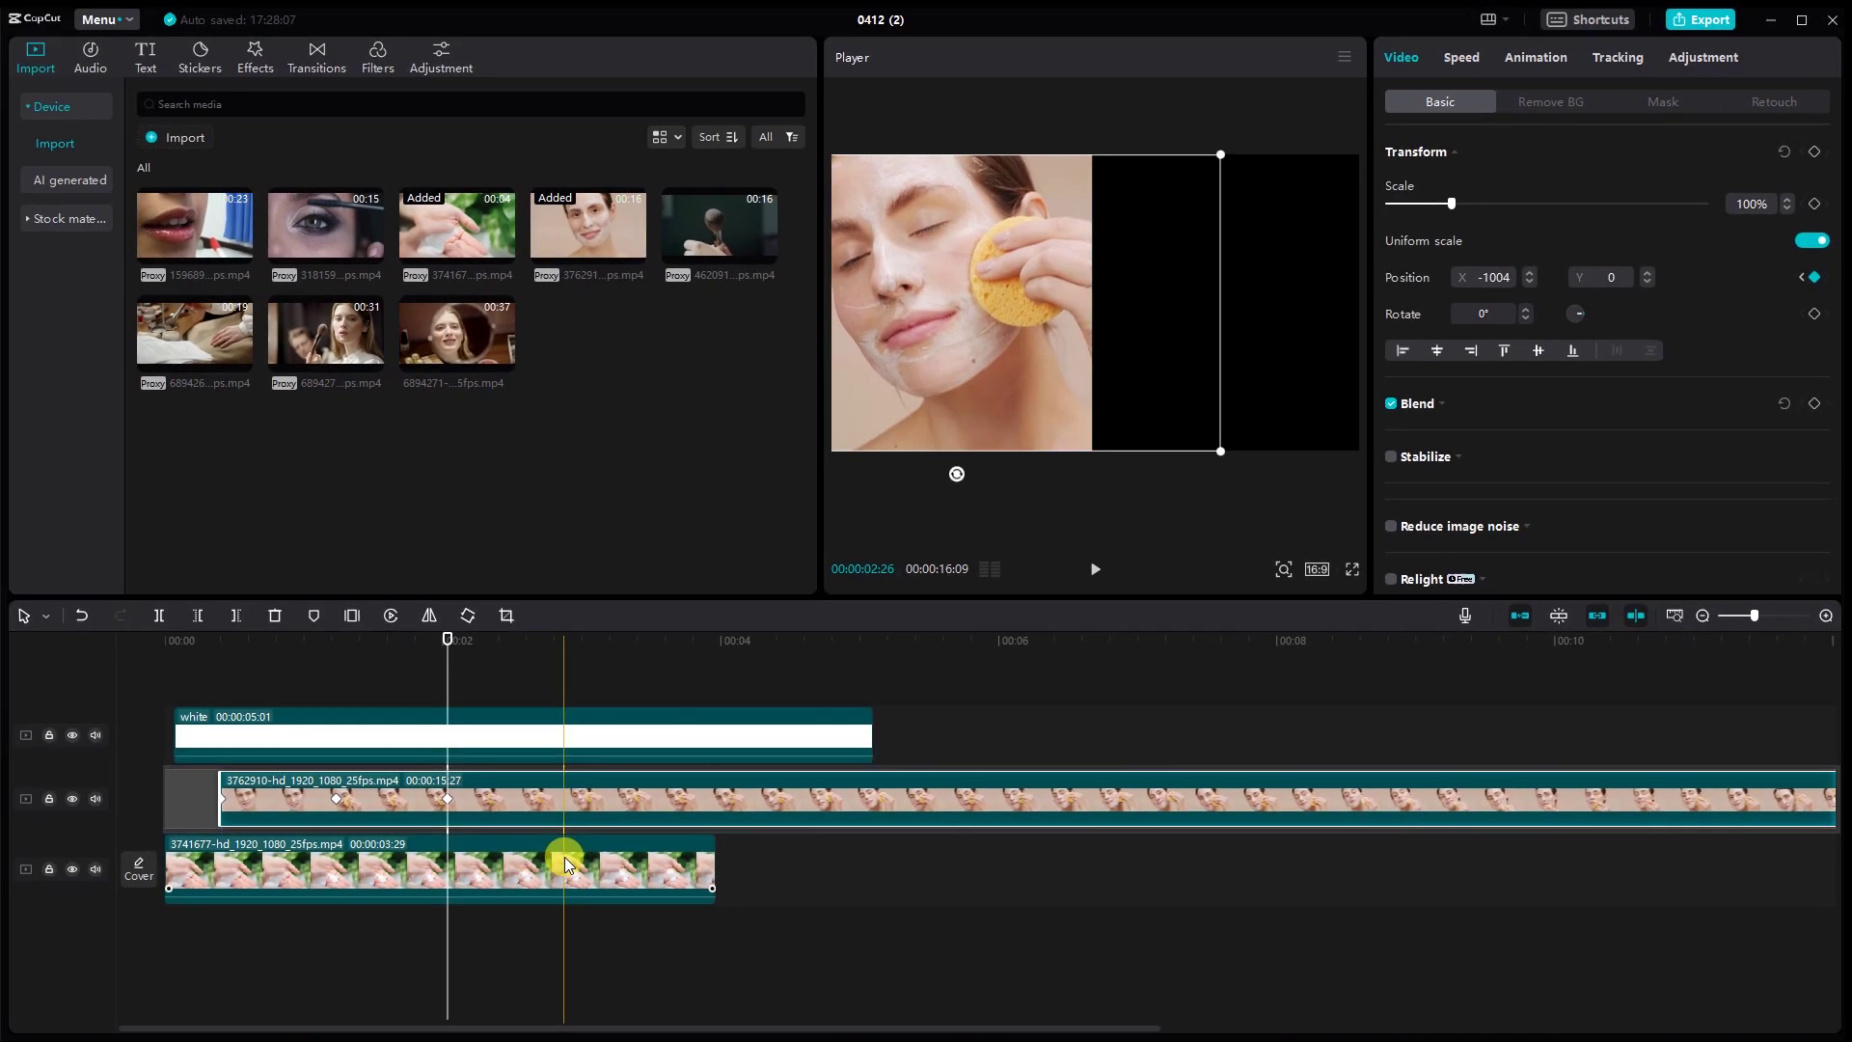
- Slide the face clip to the area right of the white strip, X 976, at the hand clip's fourth keyframe, 00:00:03:02
{"action": "left_click", "coordinate": [401, 904]}
{"action": "left_click_drag", "start_coordinate": [451, 670], "coordinate": [591, 707]}
{"action": "left_click", "coordinate": [592, 815]}
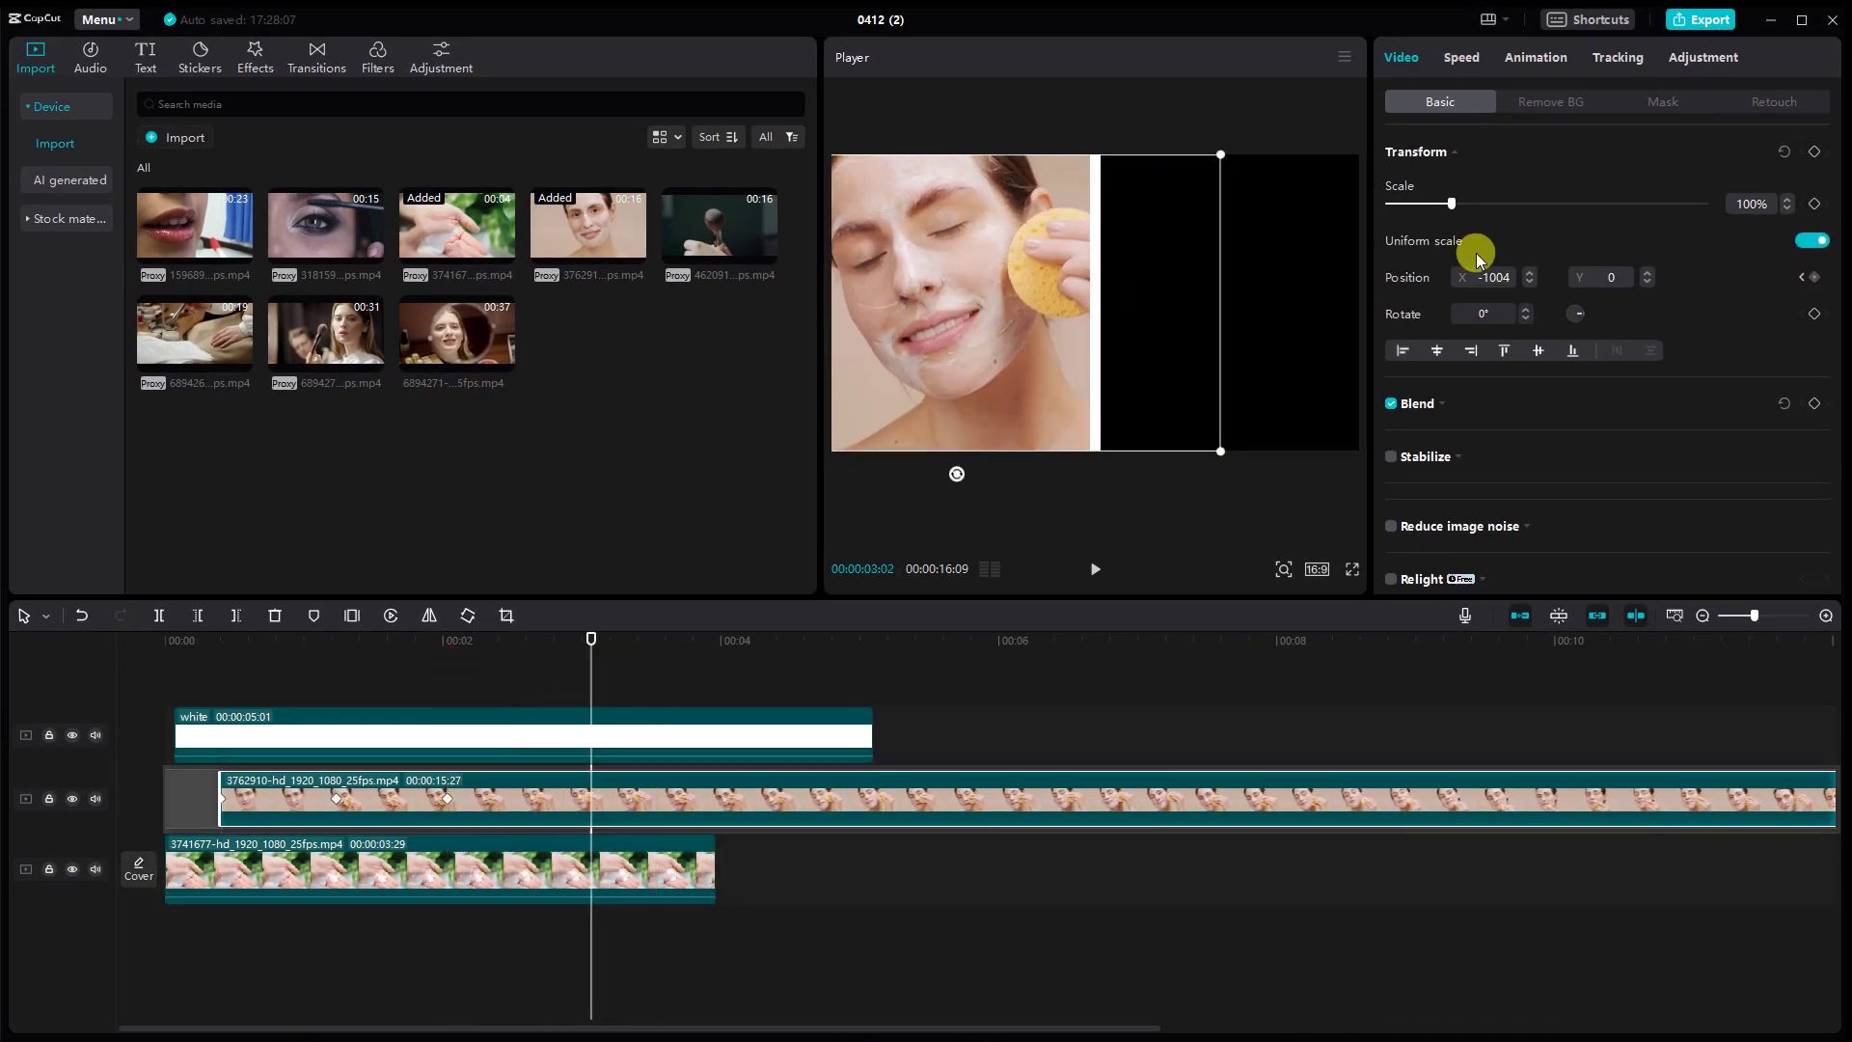
{"action": "left_click_drag", "start_coordinate": [957, 288], "coordinate": [1185, 297]}
- Try to add a position keyframe to the face clip at 00:00:03:19 and open its mask settings
{"action": "left_click_drag", "start_coordinate": [592, 680], "coordinate": [670, 669]}
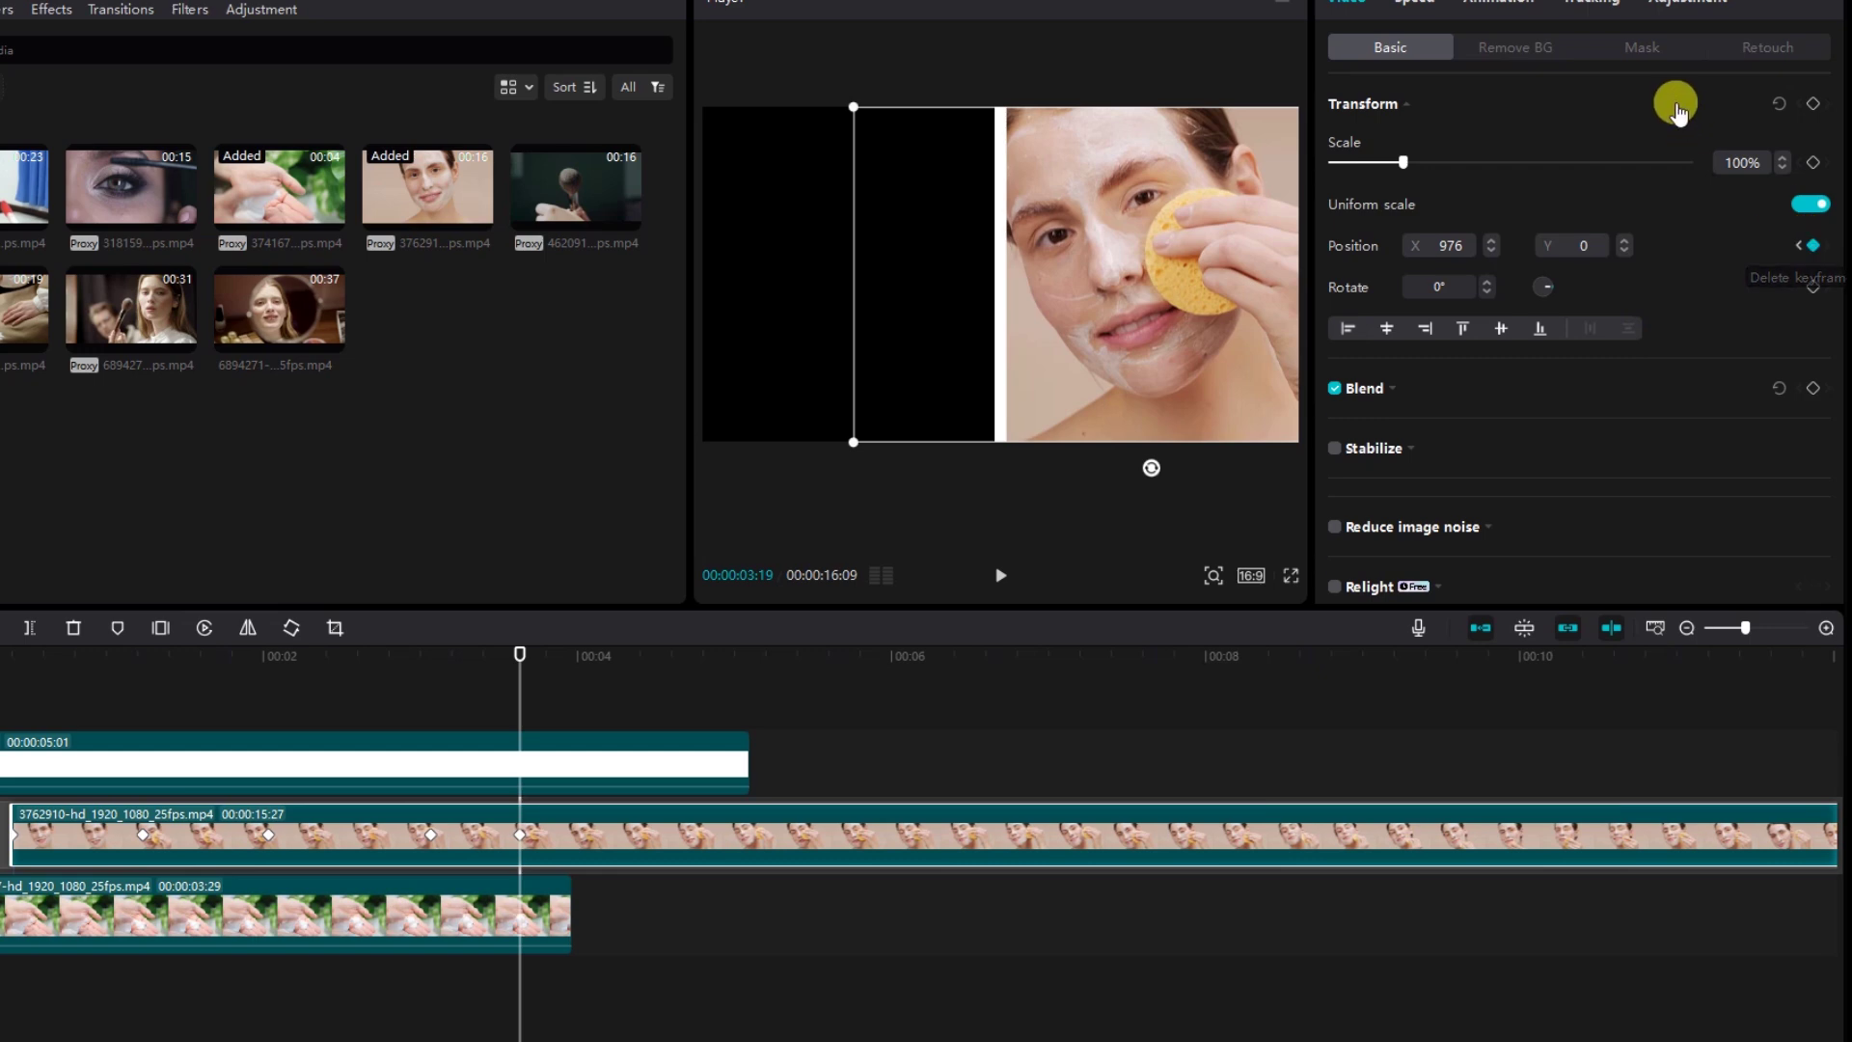
{"action": "left_click", "coordinate": [1667, 46]}
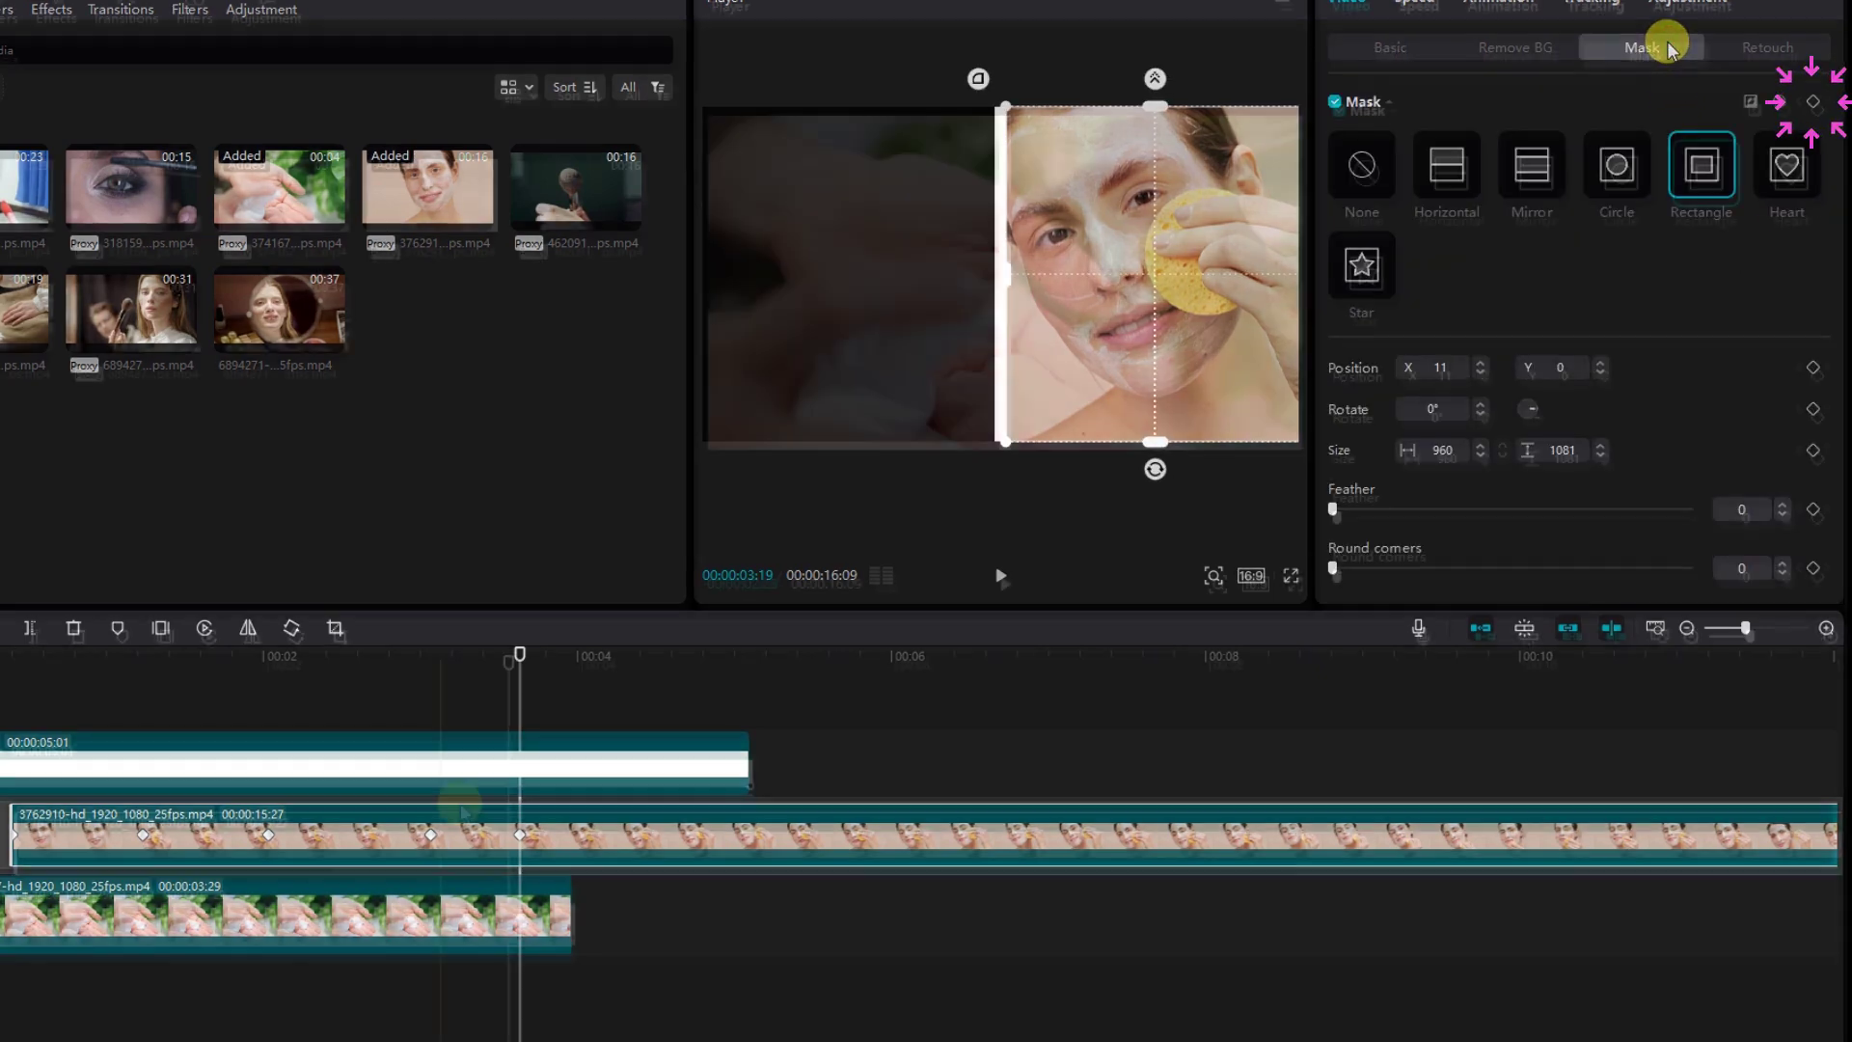
- Duplicate the white strip onto a new track above and adjust its mask into a horizontal divider across the right half of the frame
{"action": "left_click", "coordinate": [460, 783]}
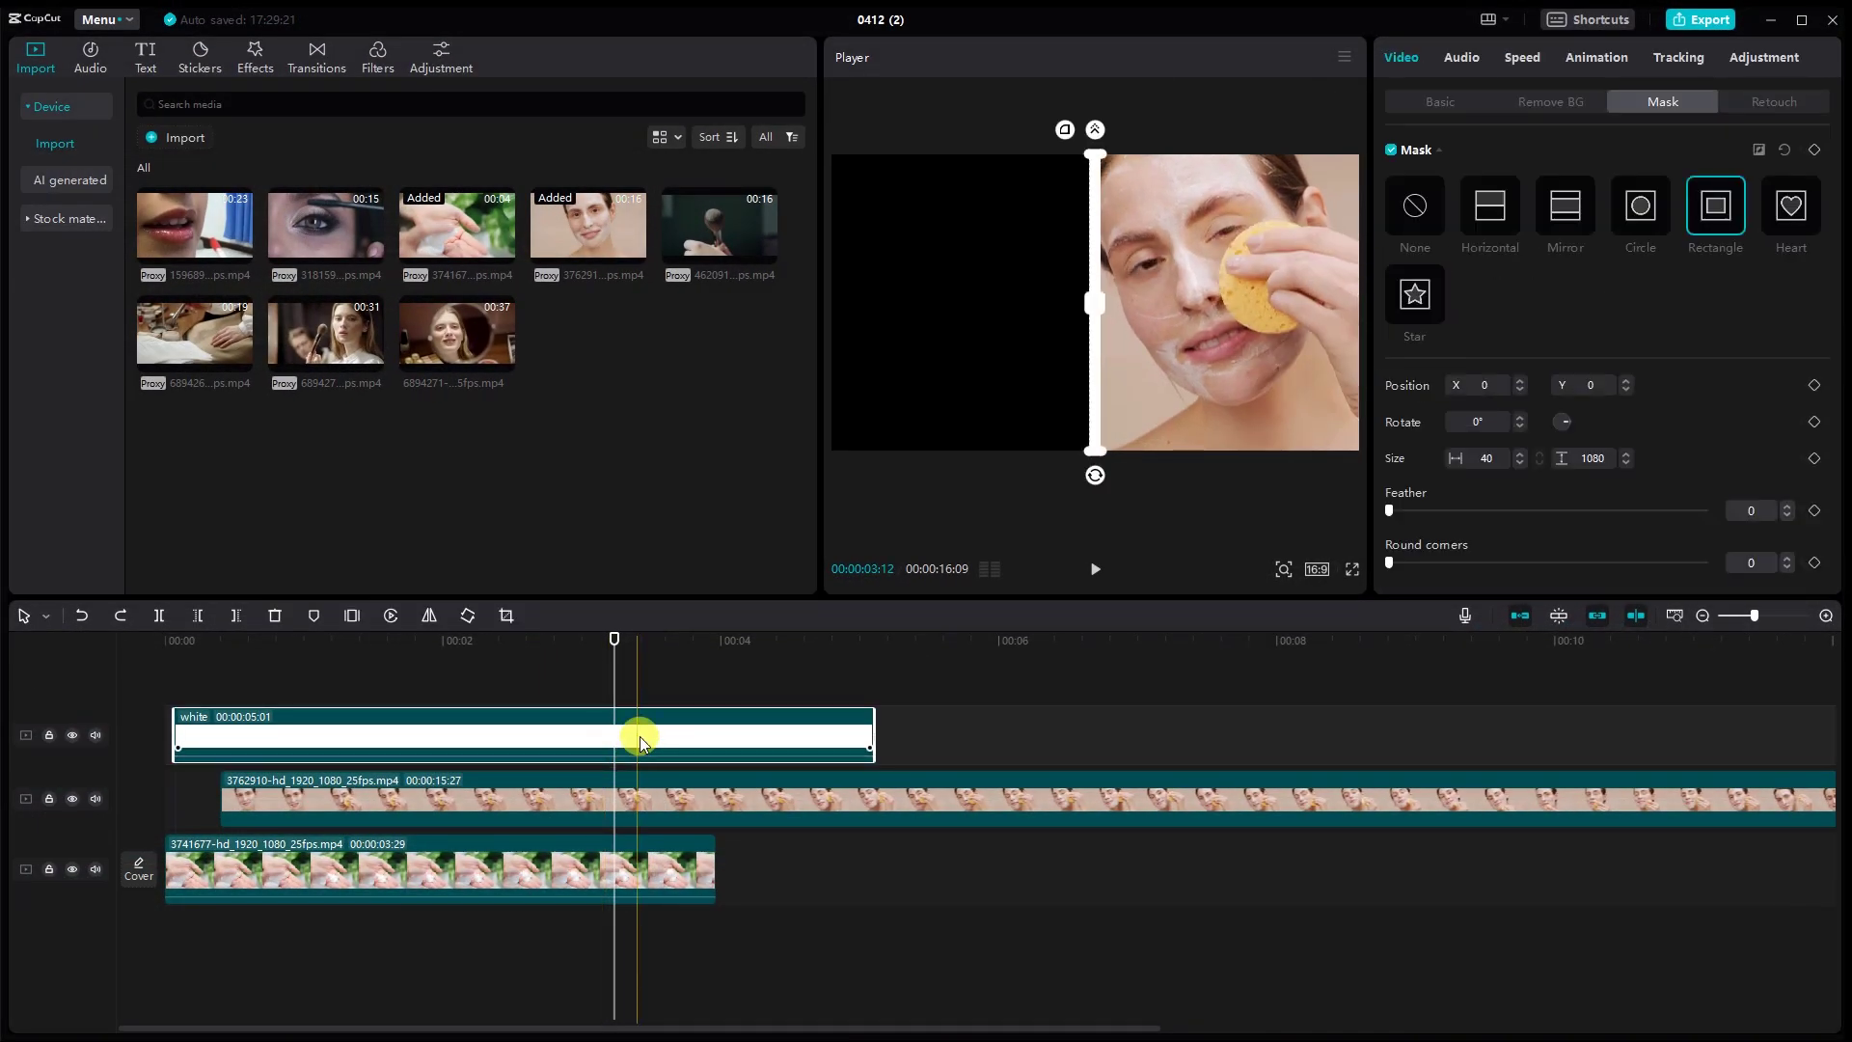
{"action": "mouse_move", "coordinate": [639, 737]}
{"action": "left_mouse_down"}
{"action": "mouse_move", "coordinate": [581, 688]}
{"action": "mouse_move", "coordinate": [659, 732]}
{"action": "left_mouse_up"}
{"action": "left_click_drag", "start_coordinate": [1101, 309], "coordinate": [1175, 342]}
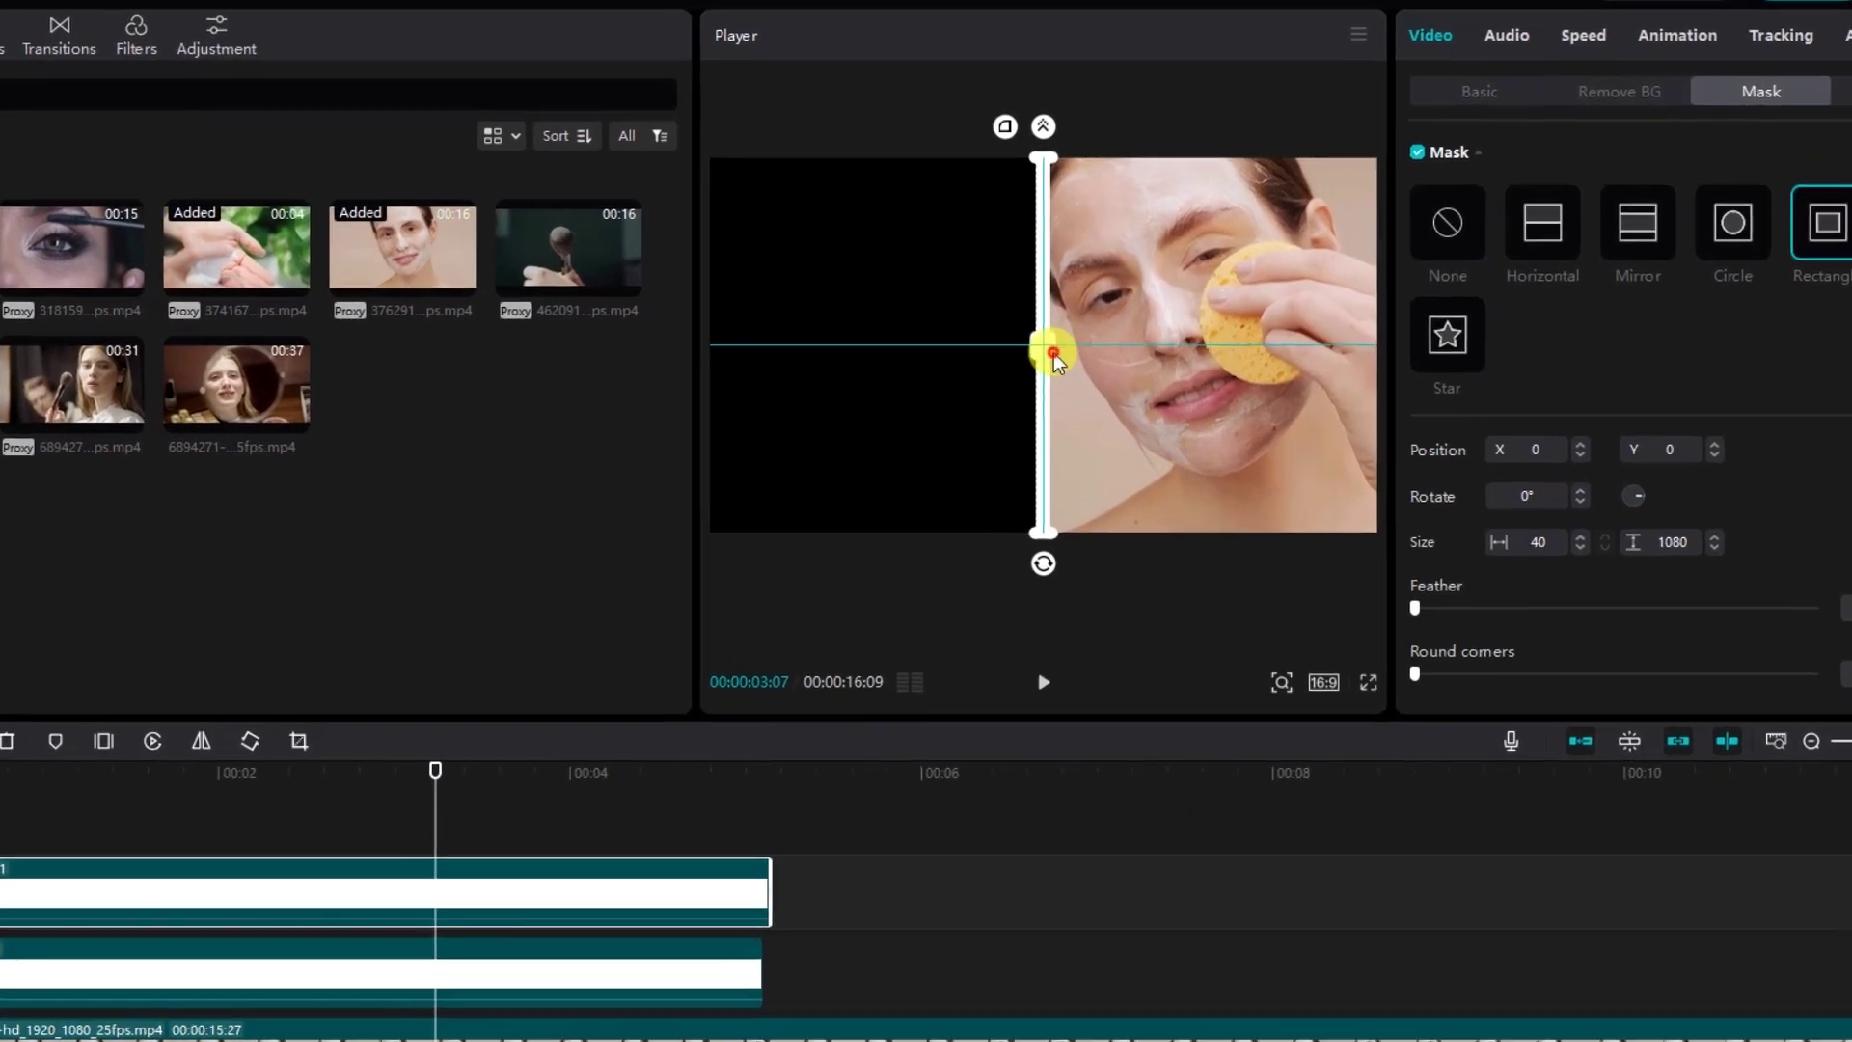
{"action": "left_click_drag", "start_coordinate": [1041, 154], "coordinate": [1313, 350]}
{"action": "left_click_drag", "start_coordinate": [1056, 349], "coordinate": [1045, 349]}
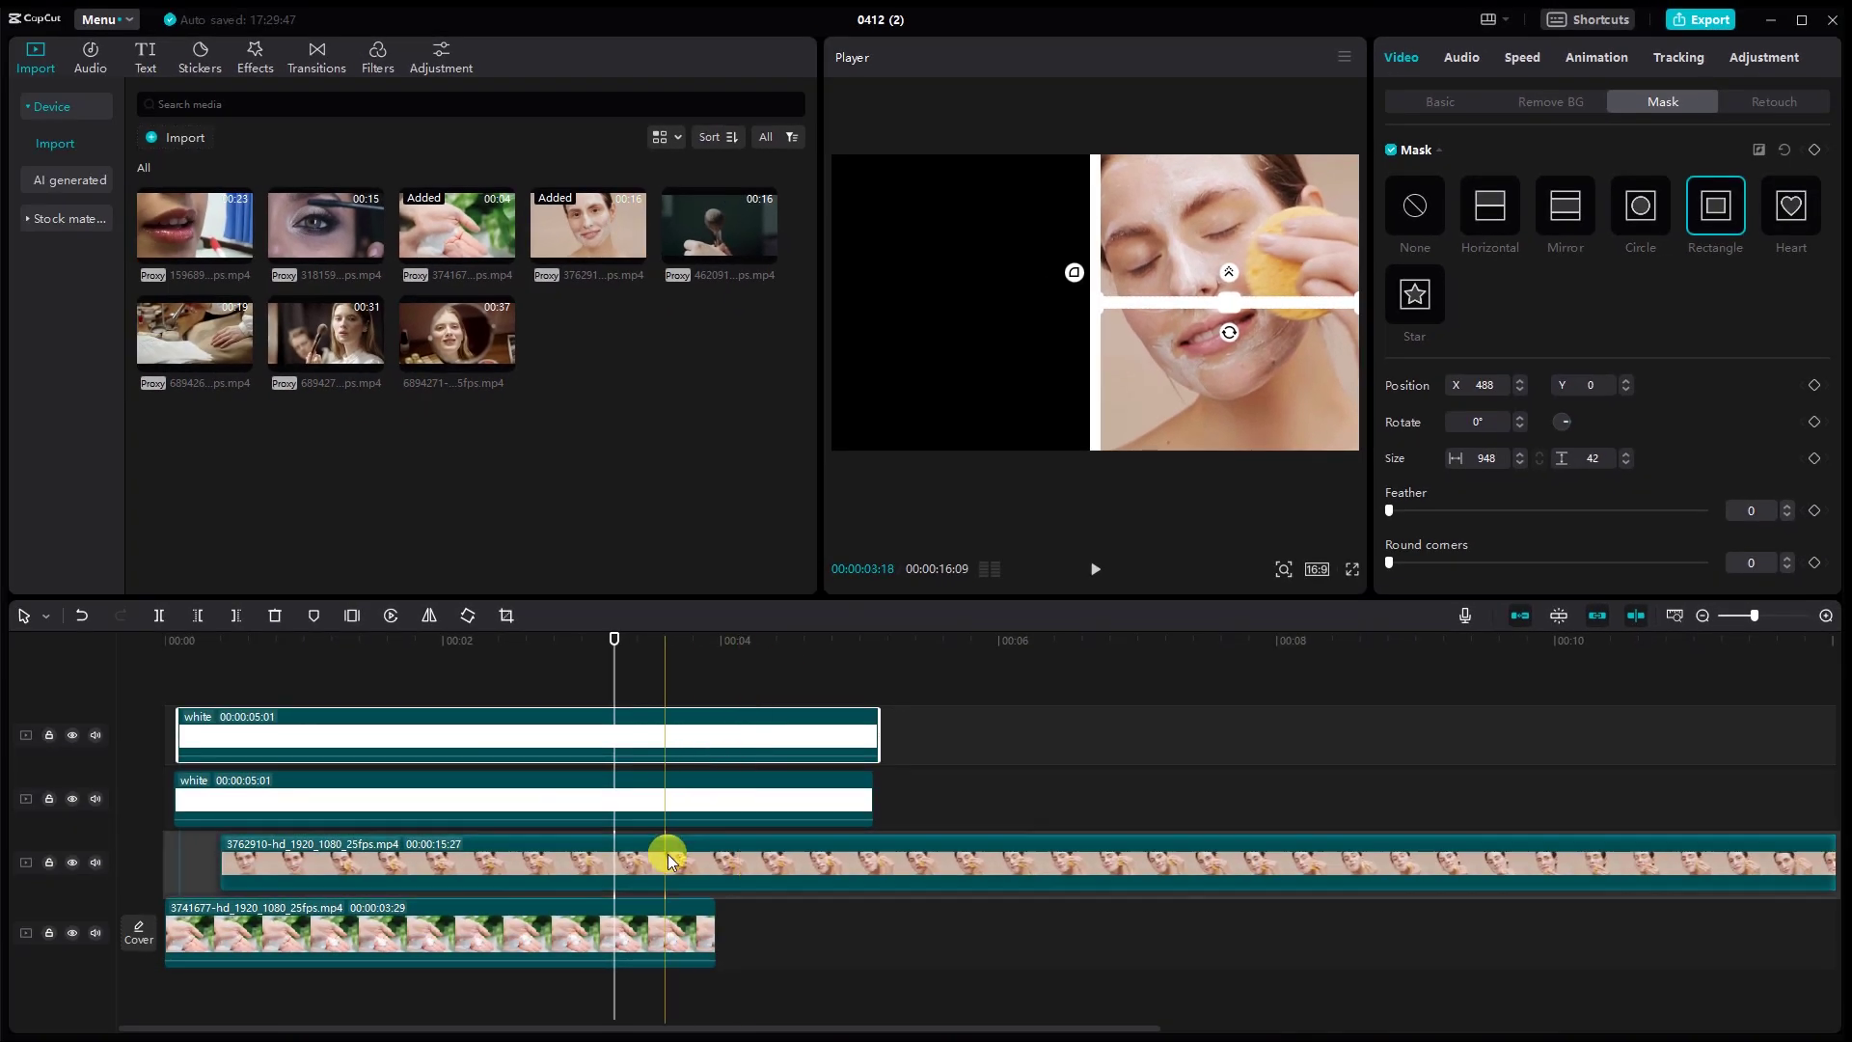
- Add a position keyframe and a mask keyframe to the face clip at 00:00:03:23
{"action": "left_click", "coordinate": [670, 862]}
{"action": "left_click", "coordinate": [620, 690]}
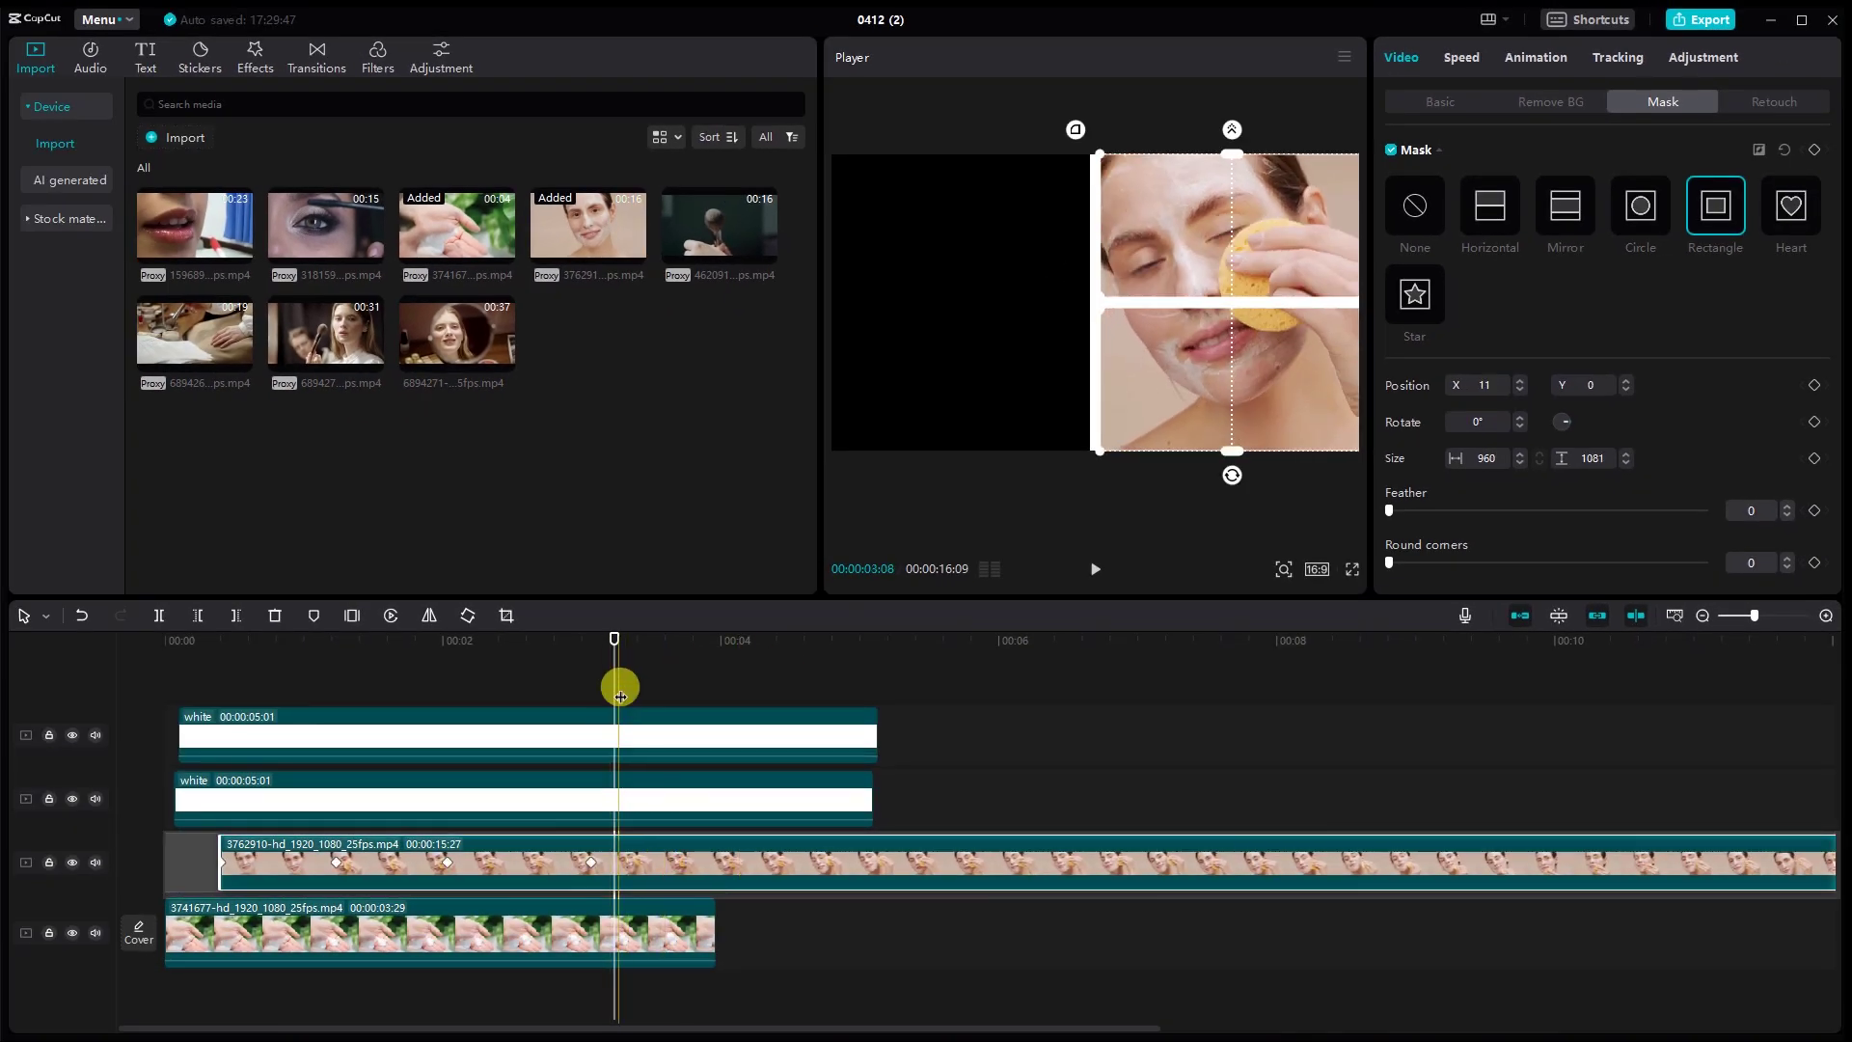
{"action": "left_click_drag", "start_coordinate": [597, 692], "coordinate": [693, 689]}
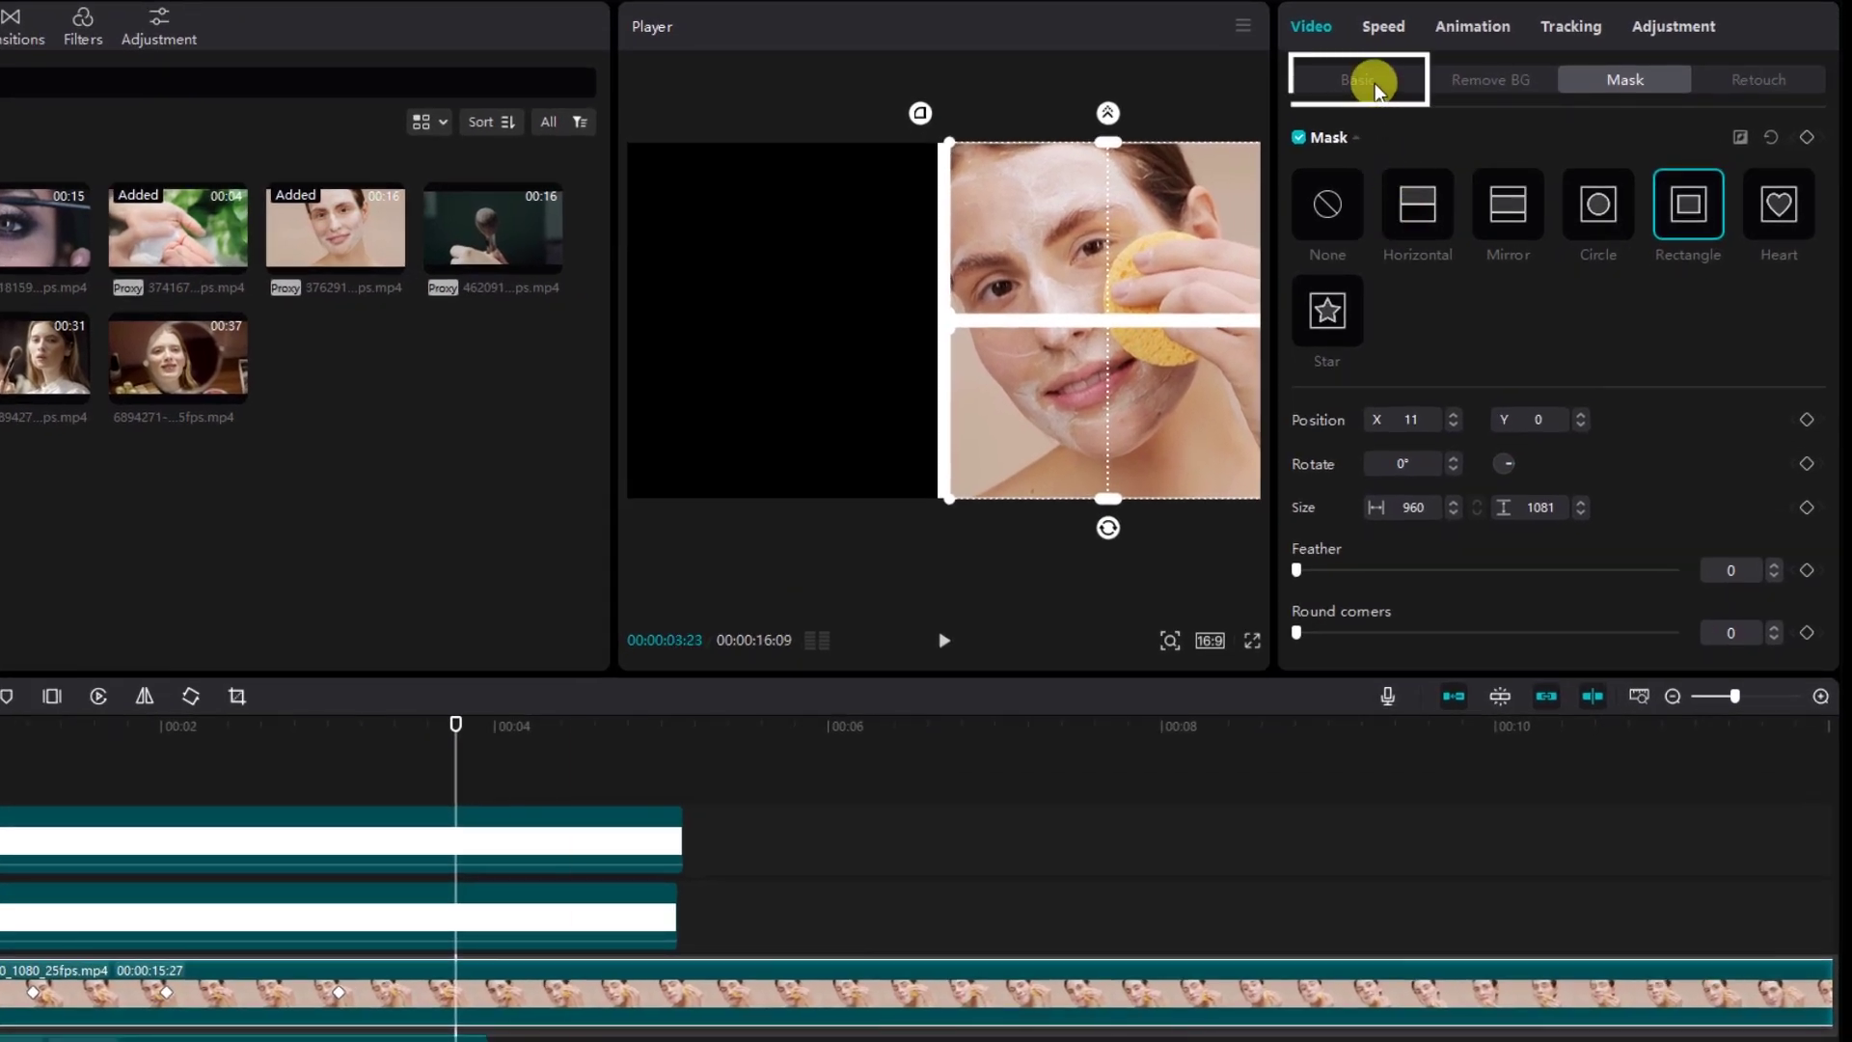
{"action": "left_click", "coordinate": [1375, 87]}
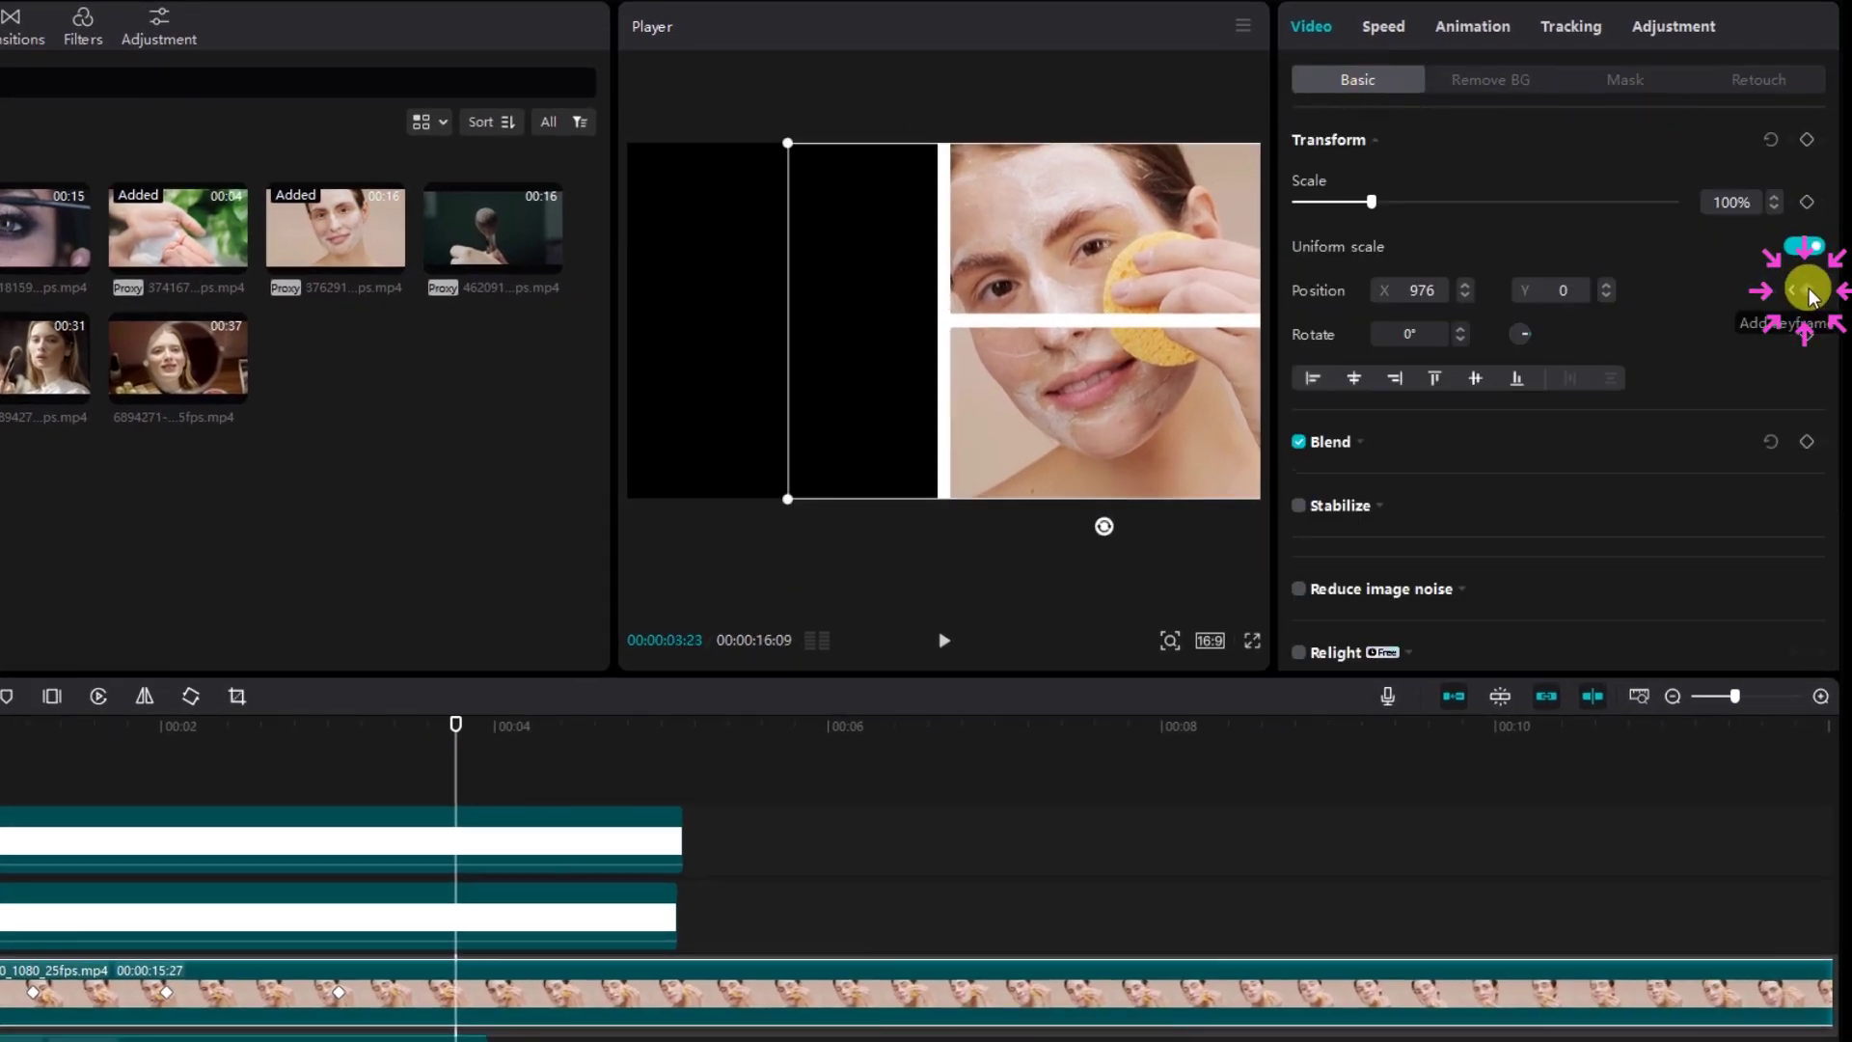
{"action": "left_click", "coordinate": [1615, 73]}
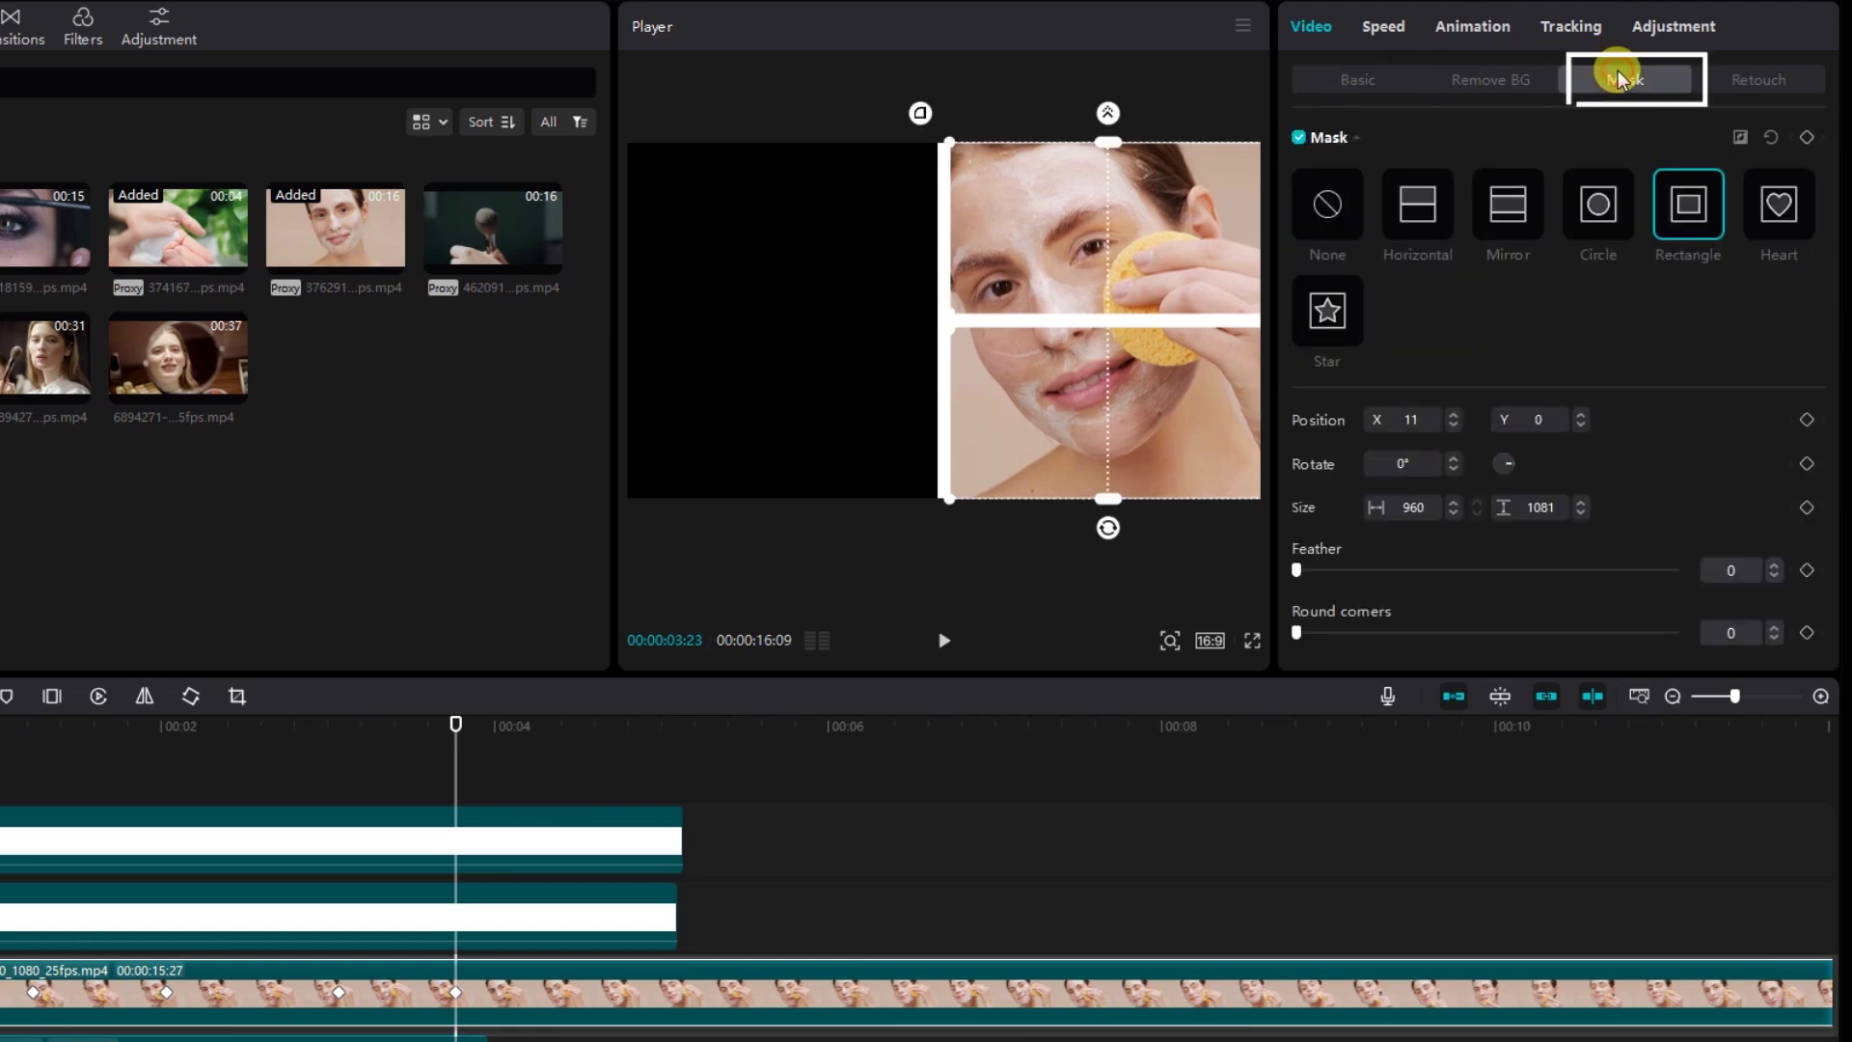
{"action": "left_click", "coordinate": [1807, 137]}
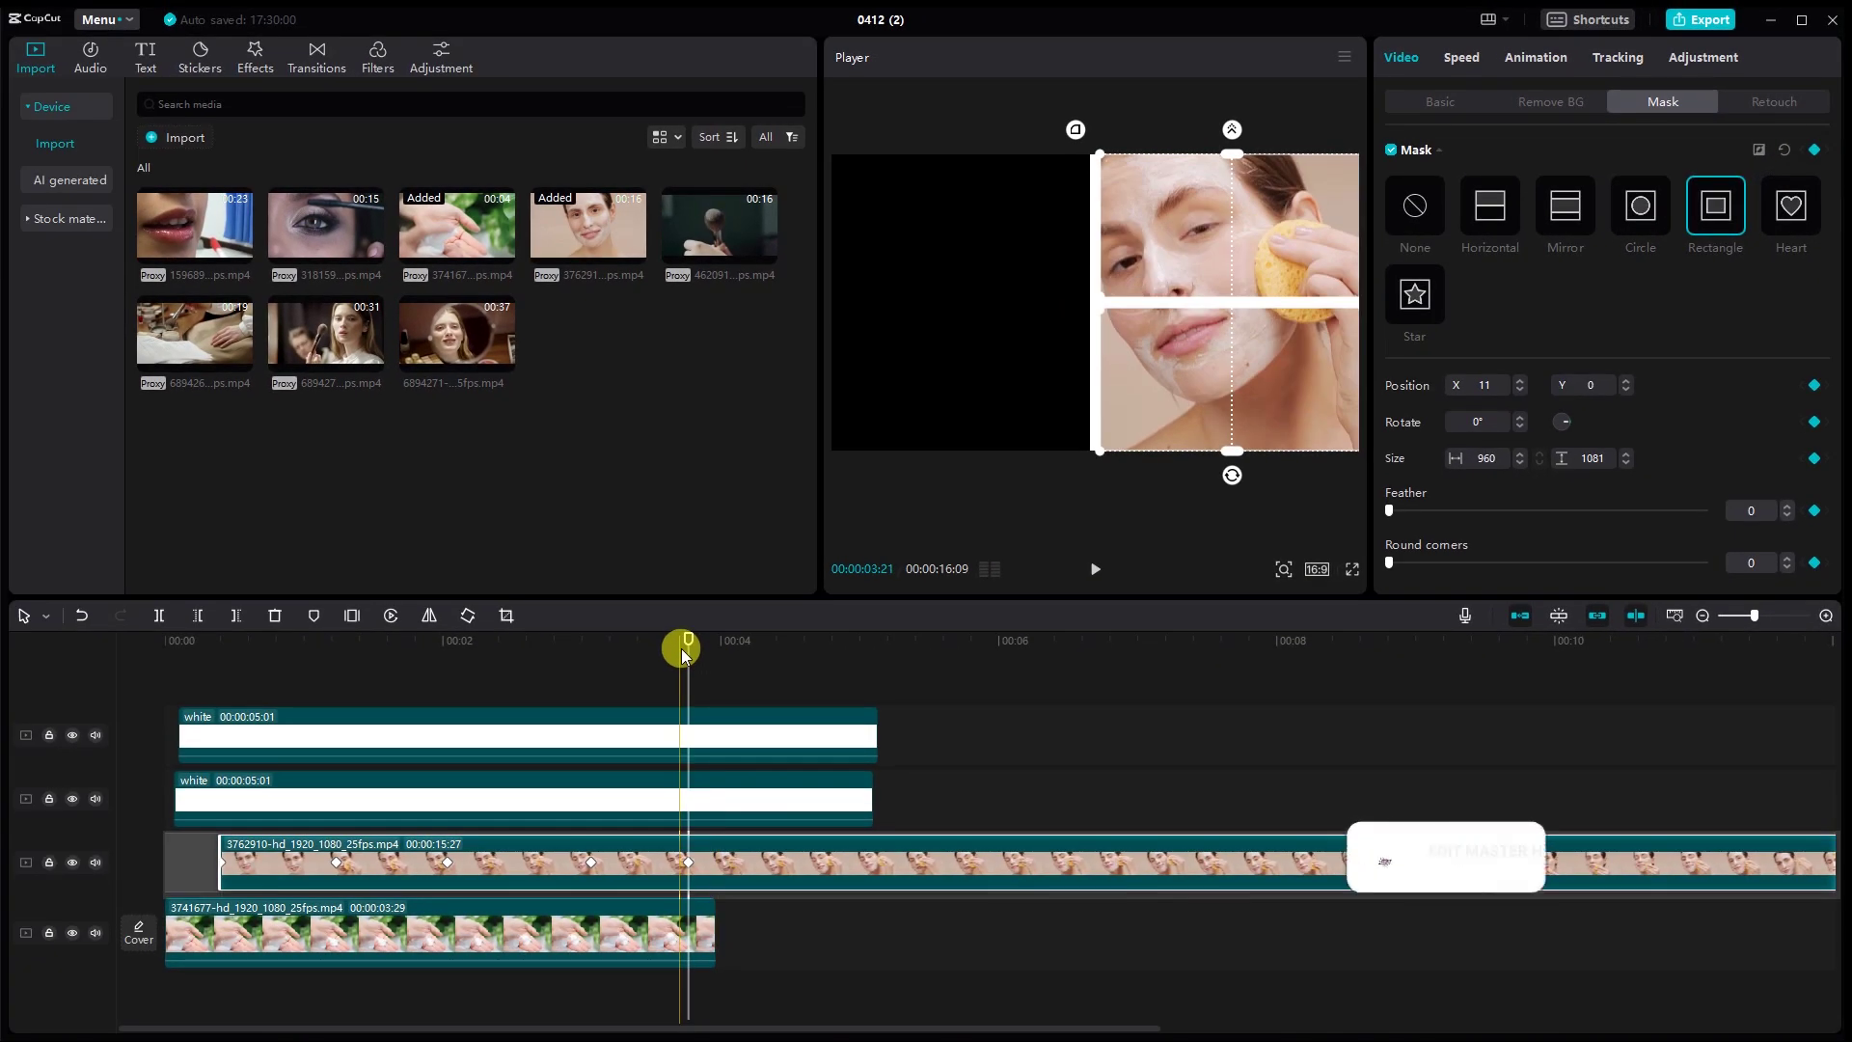
- At 00:00:04:12, shrink the face clip's mask to 990 by 526, centered vertically, and move the clip to X 979, Y -558 below the horizontal strip
{"action": "left_click_drag", "start_coordinate": [456, 741], "coordinate": [467, 752]}
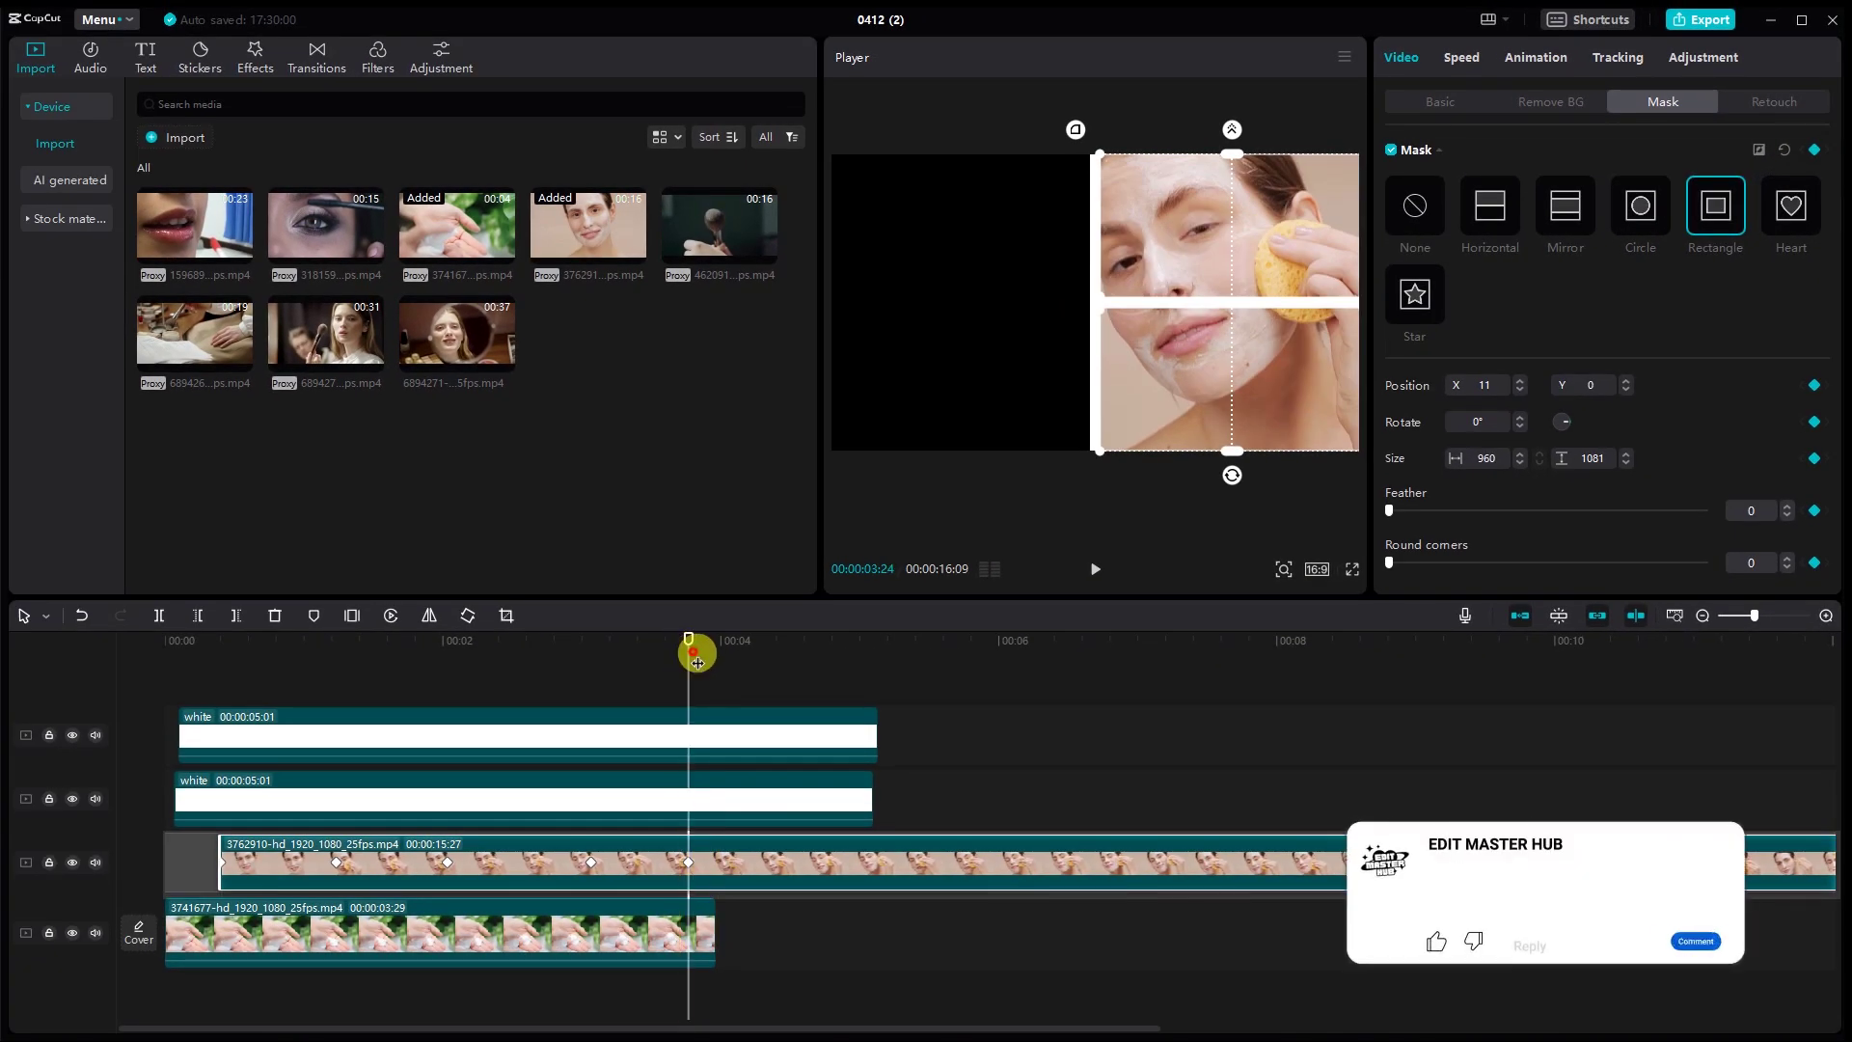
{"action": "left_click_drag", "start_coordinate": [698, 662], "coordinate": [764, 675]}
{"action": "left_click_drag", "start_coordinate": [1201, 188], "coordinate": [1232, 310]}
{"action": "left_click_drag", "start_coordinate": [1233, 406], "coordinate": [1239, 403]}
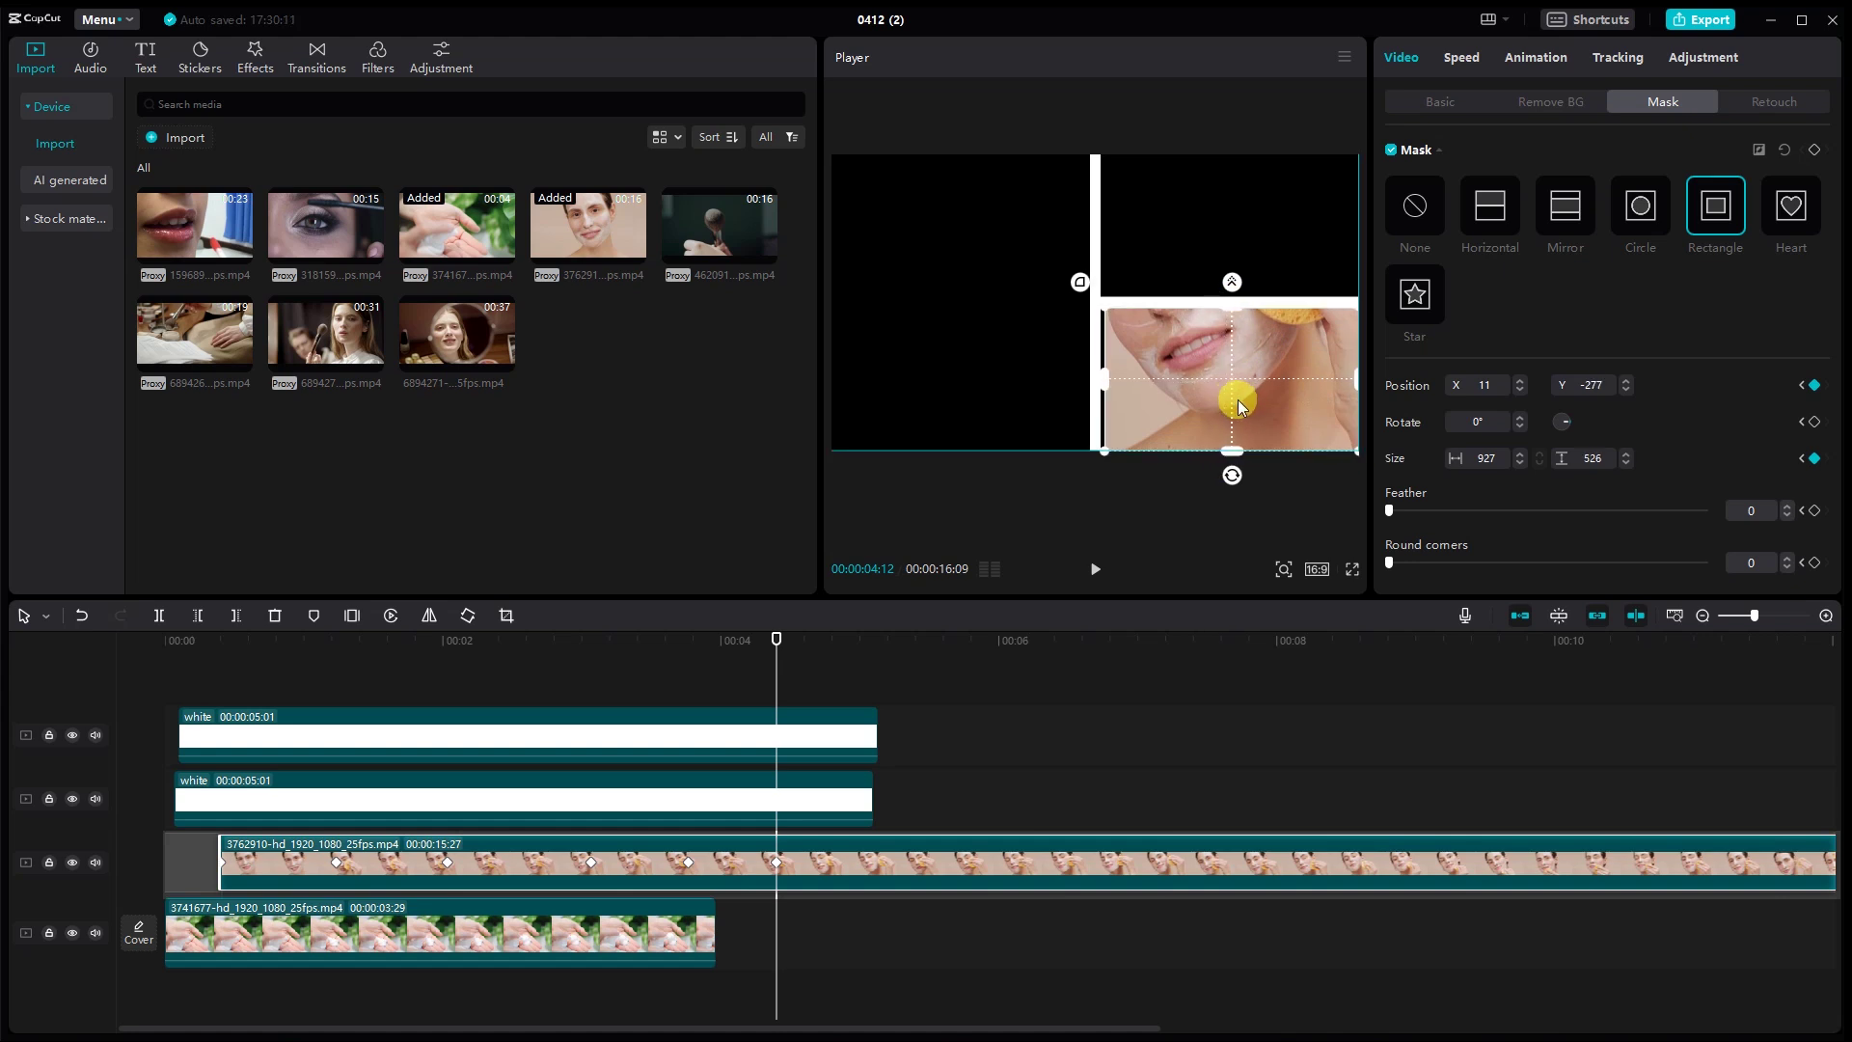
{"action": "left_click_drag", "start_coordinate": [1103, 374], "coordinate": [1194, 297]}
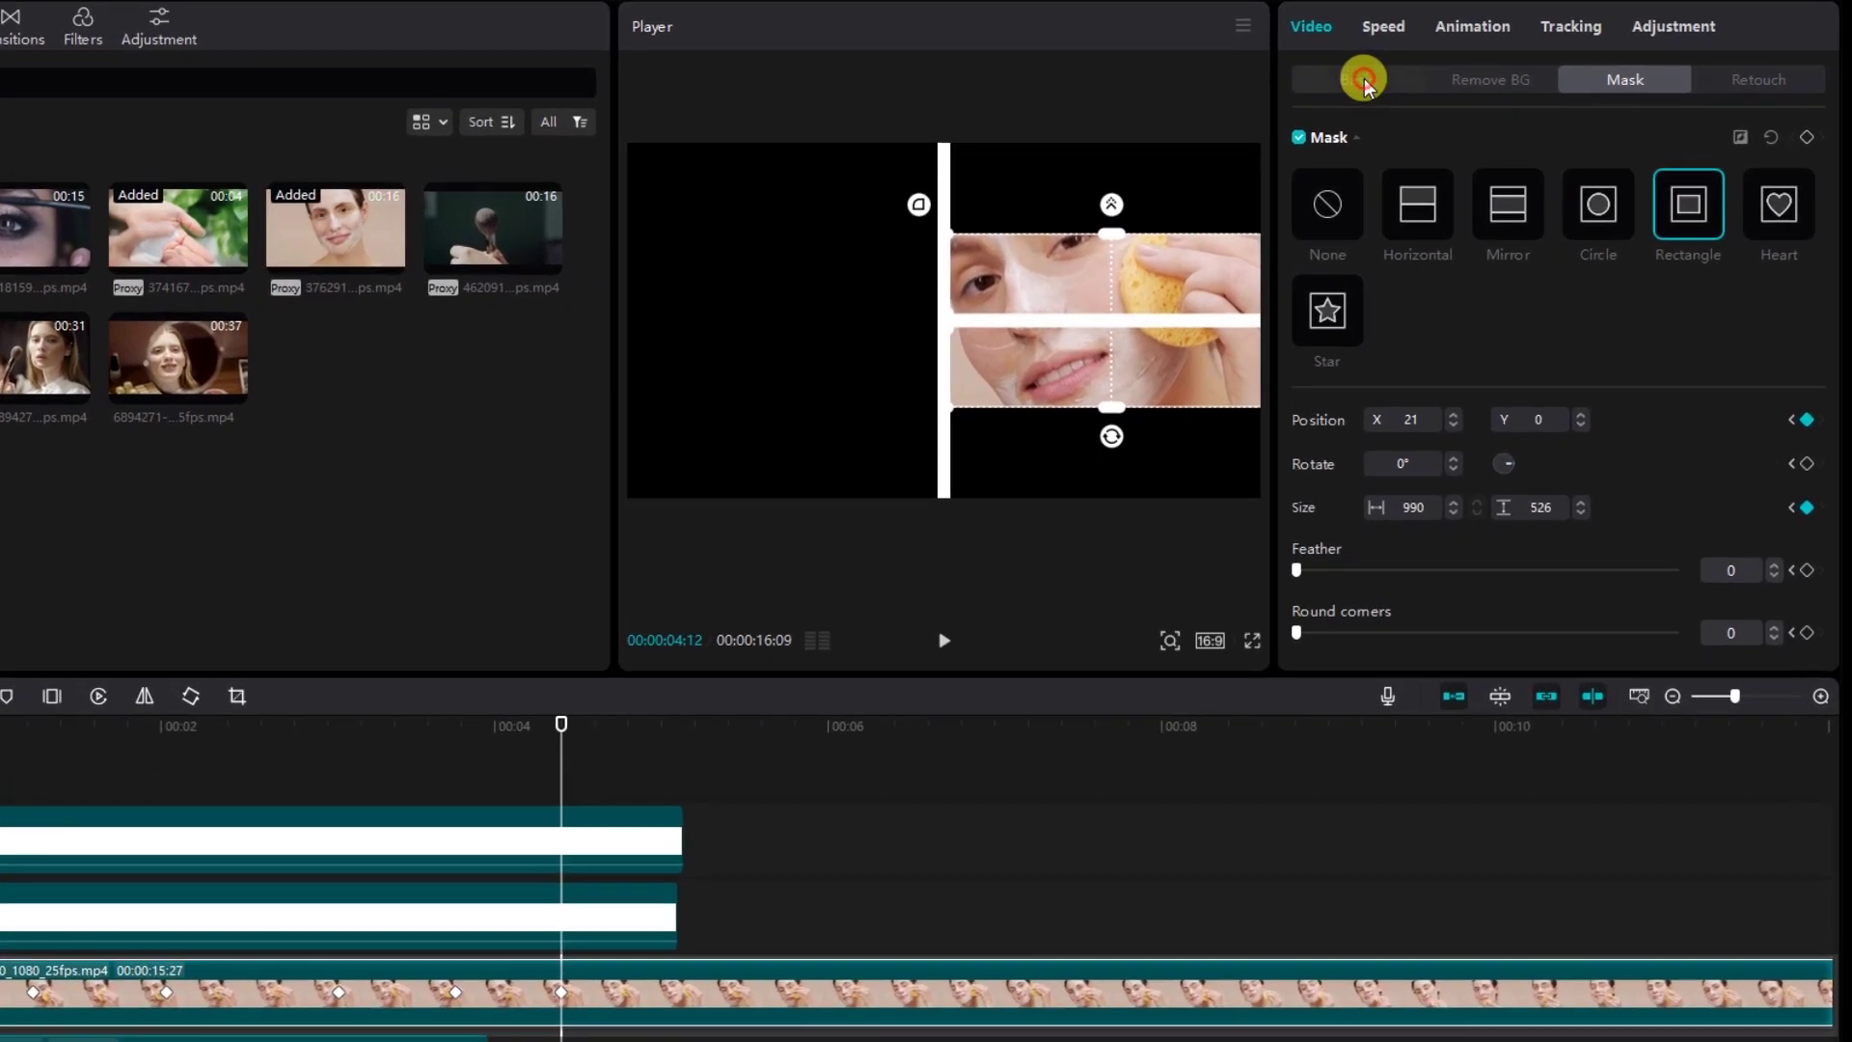
{"action": "left_click", "coordinate": [1440, 101]}
{"action": "left_click_drag", "start_coordinate": [1103, 357], "coordinate": [1102, 463]}
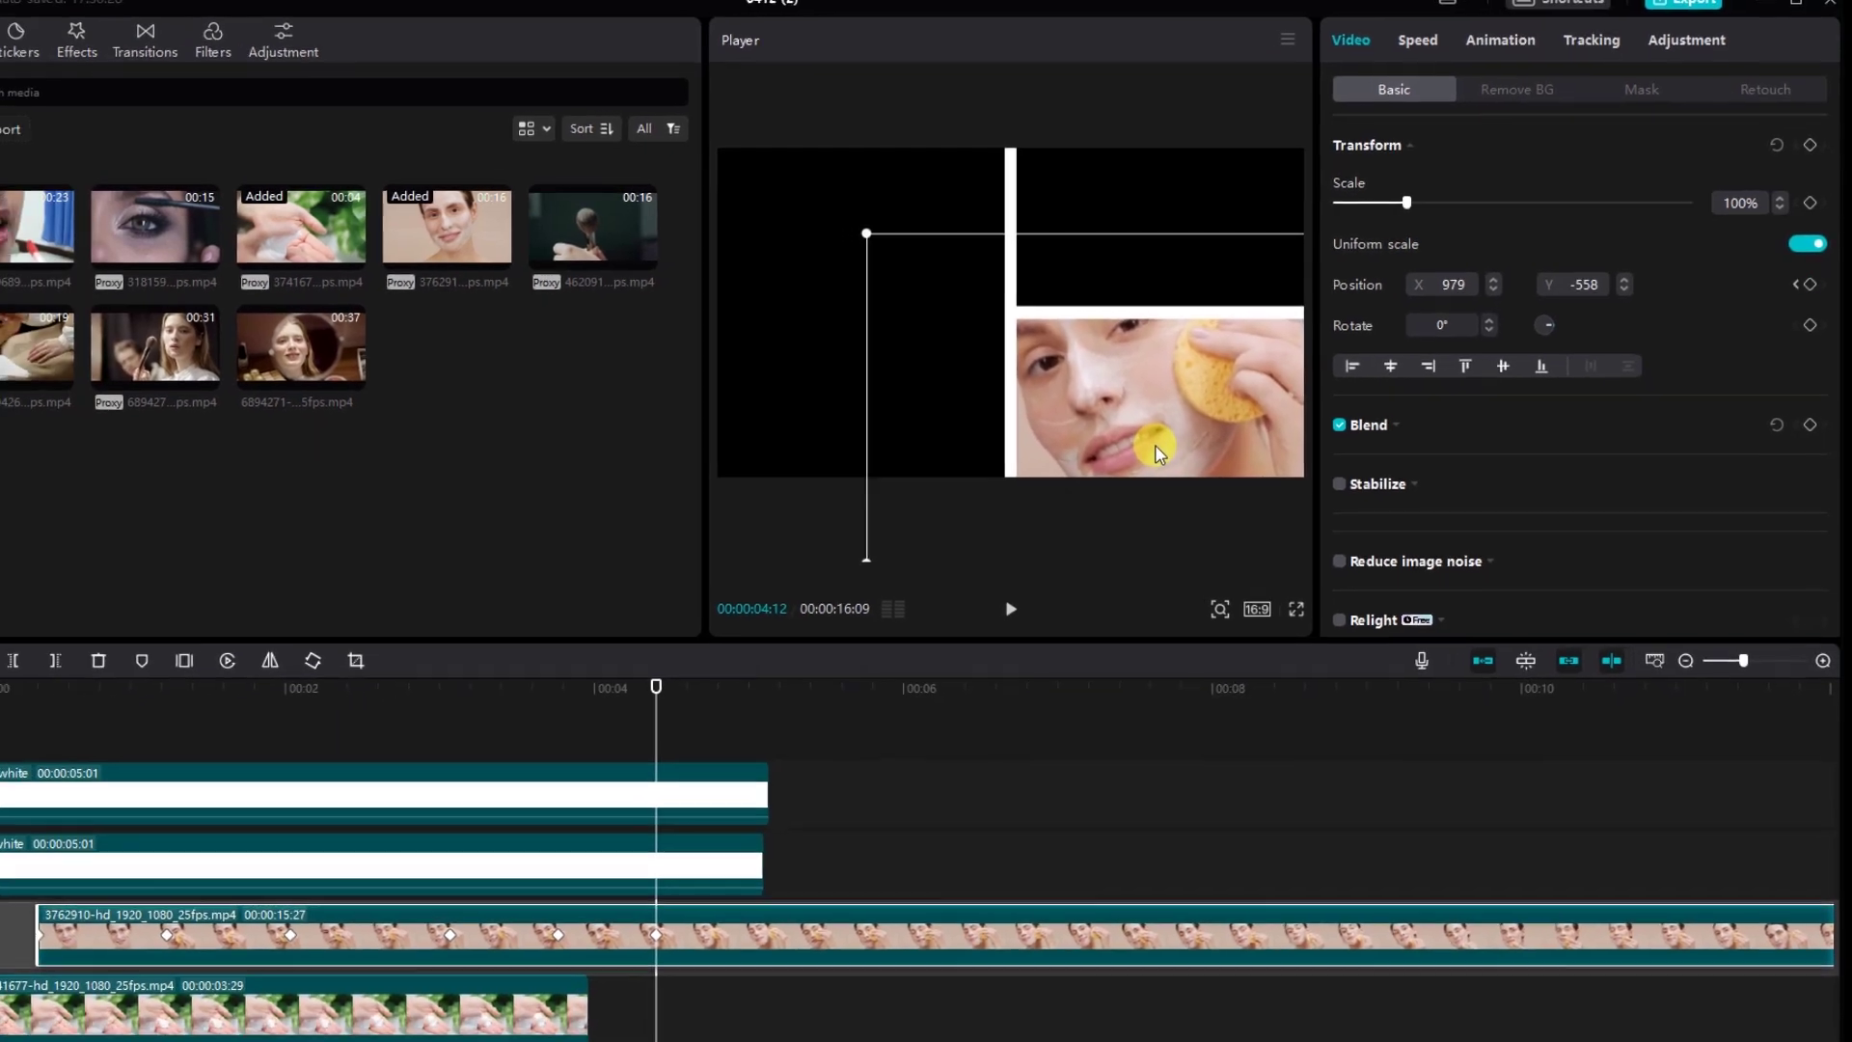
- Play back the face clip's shrinking animation and return the playhead to the start of the timeline
{"action": "left_click", "coordinate": [513, 700]}
{"action": "key", "text": "space"}
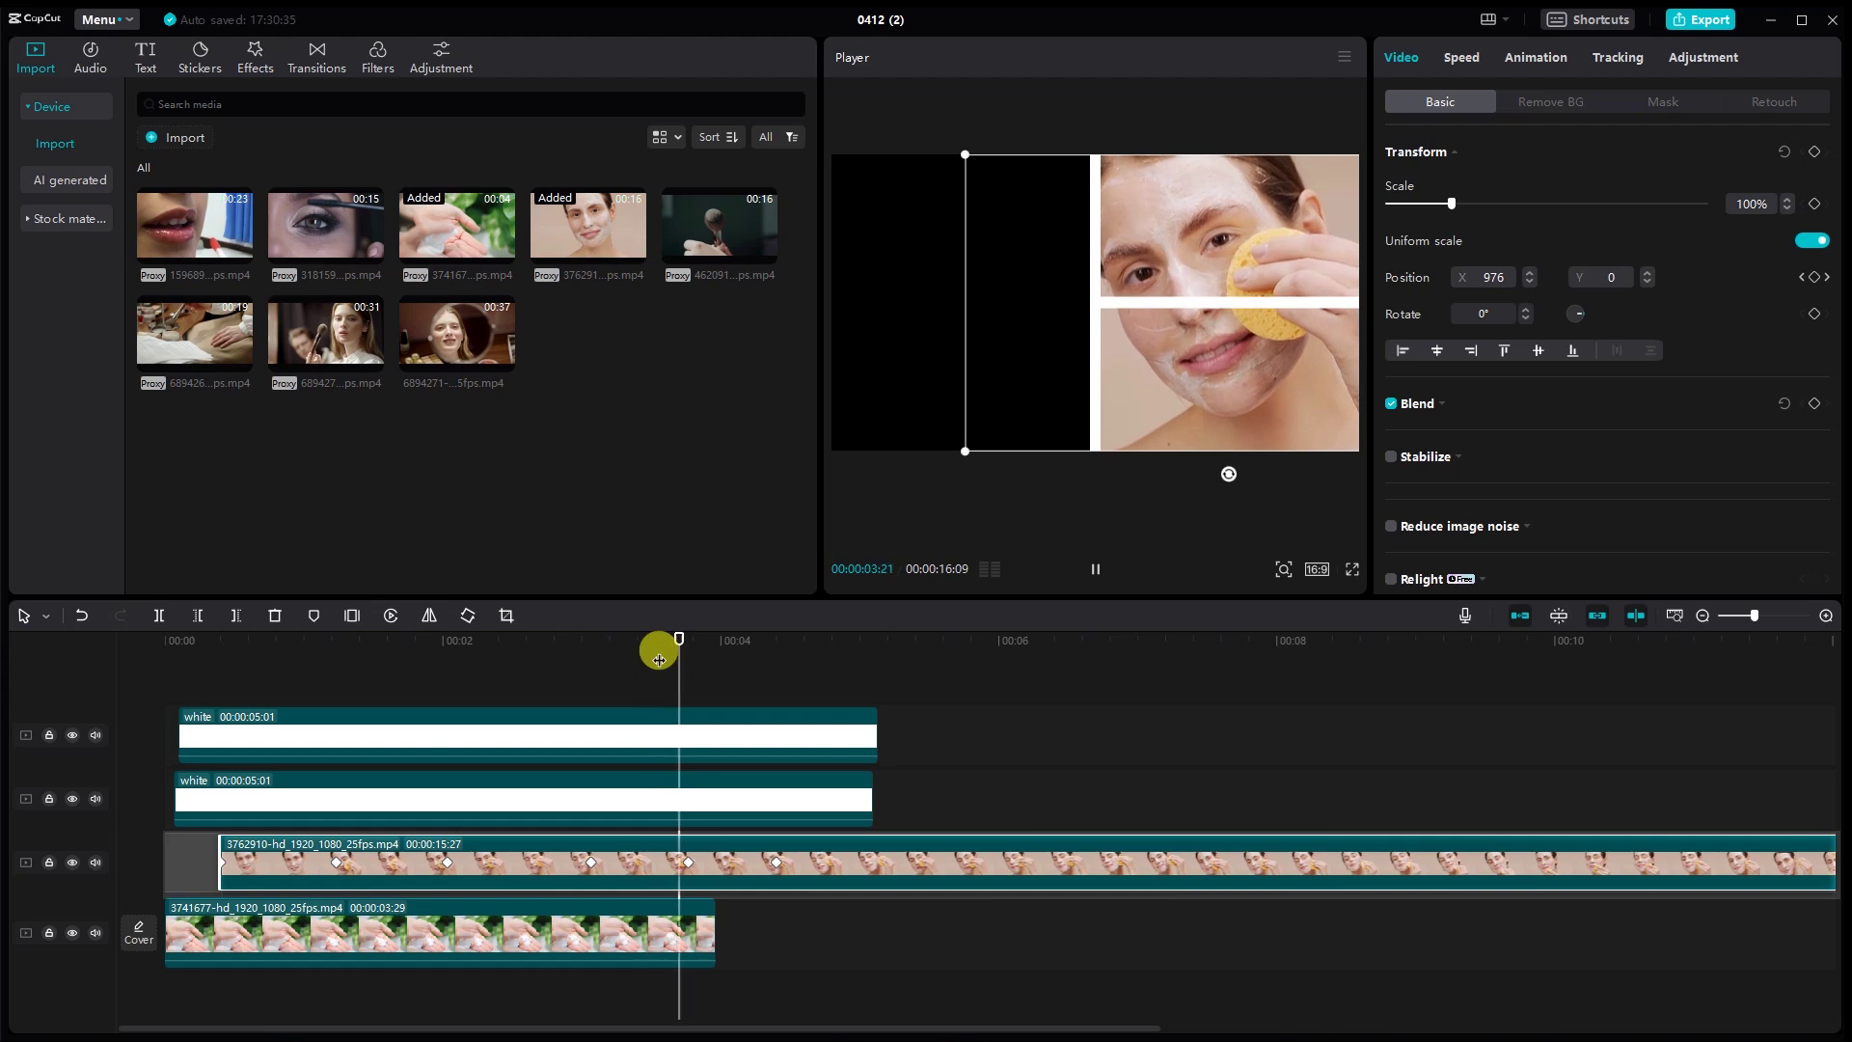
{"action": "key", "text": "space"}
{"action": "left_click_drag", "start_coordinate": [794, 652], "coordinate": [5, 681]}
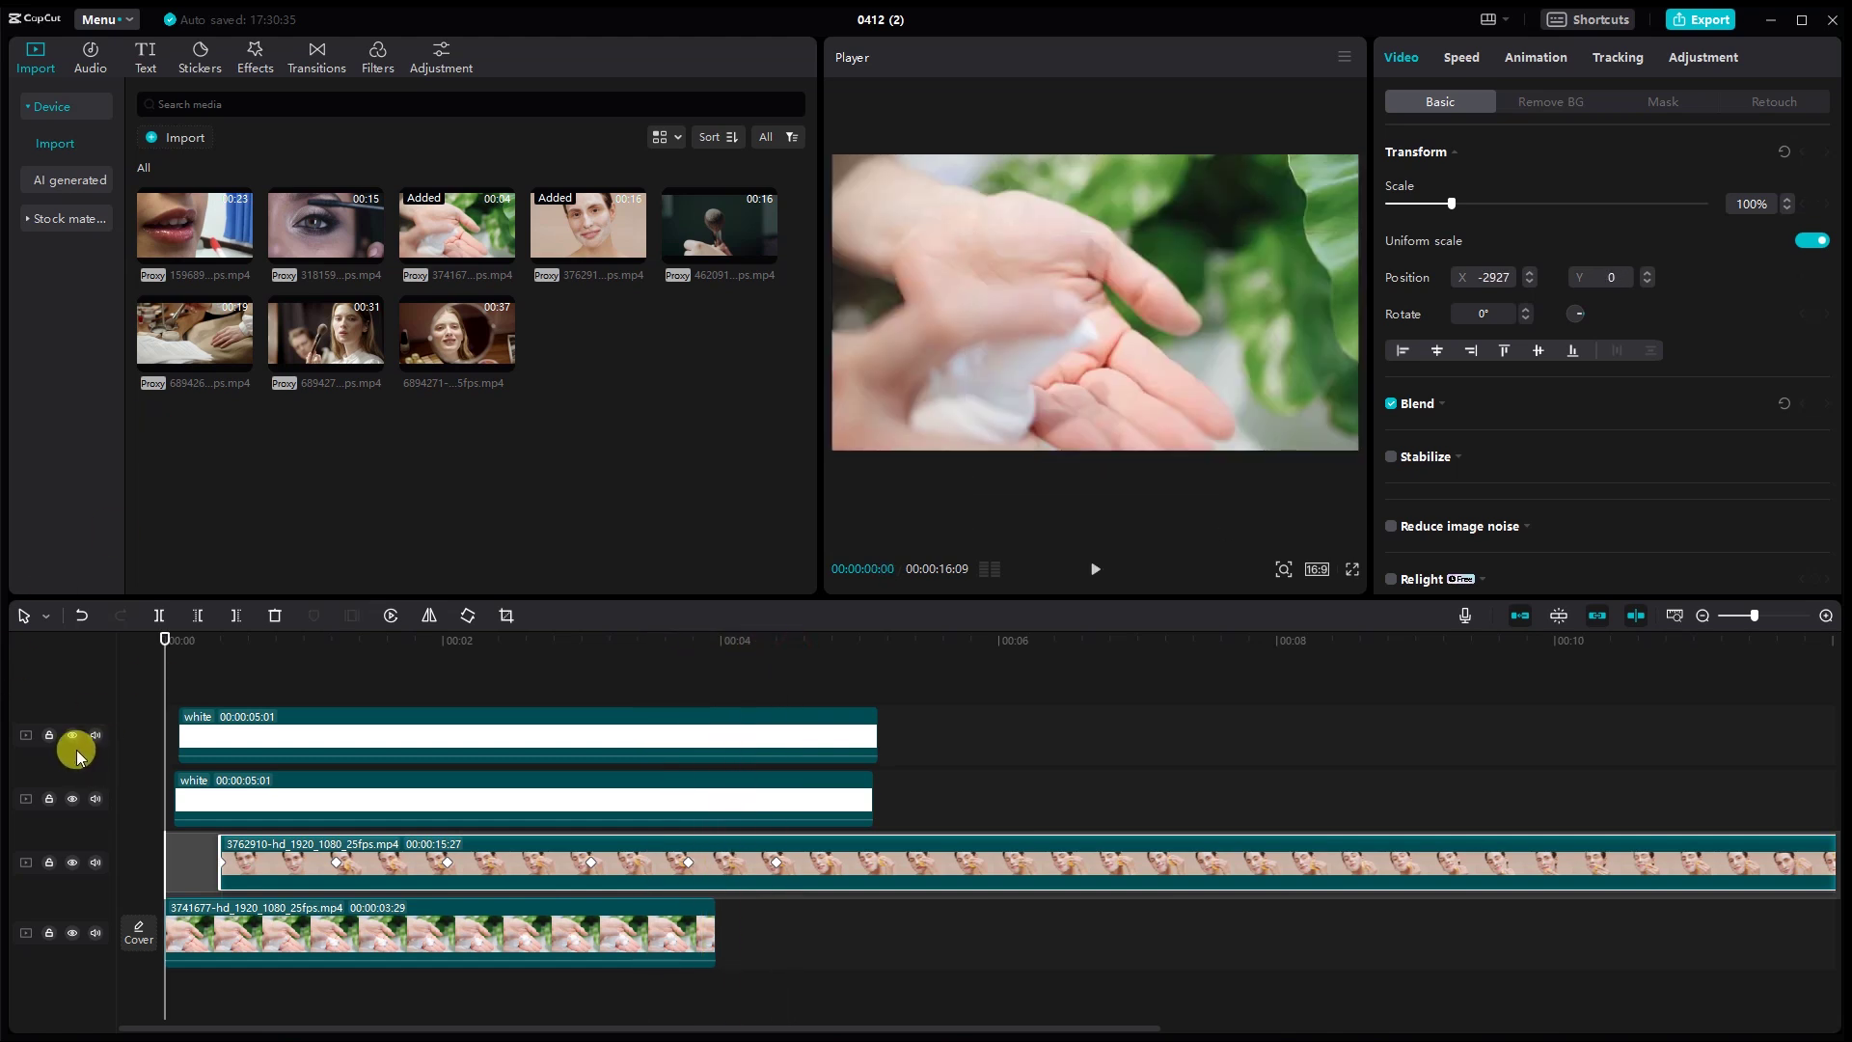
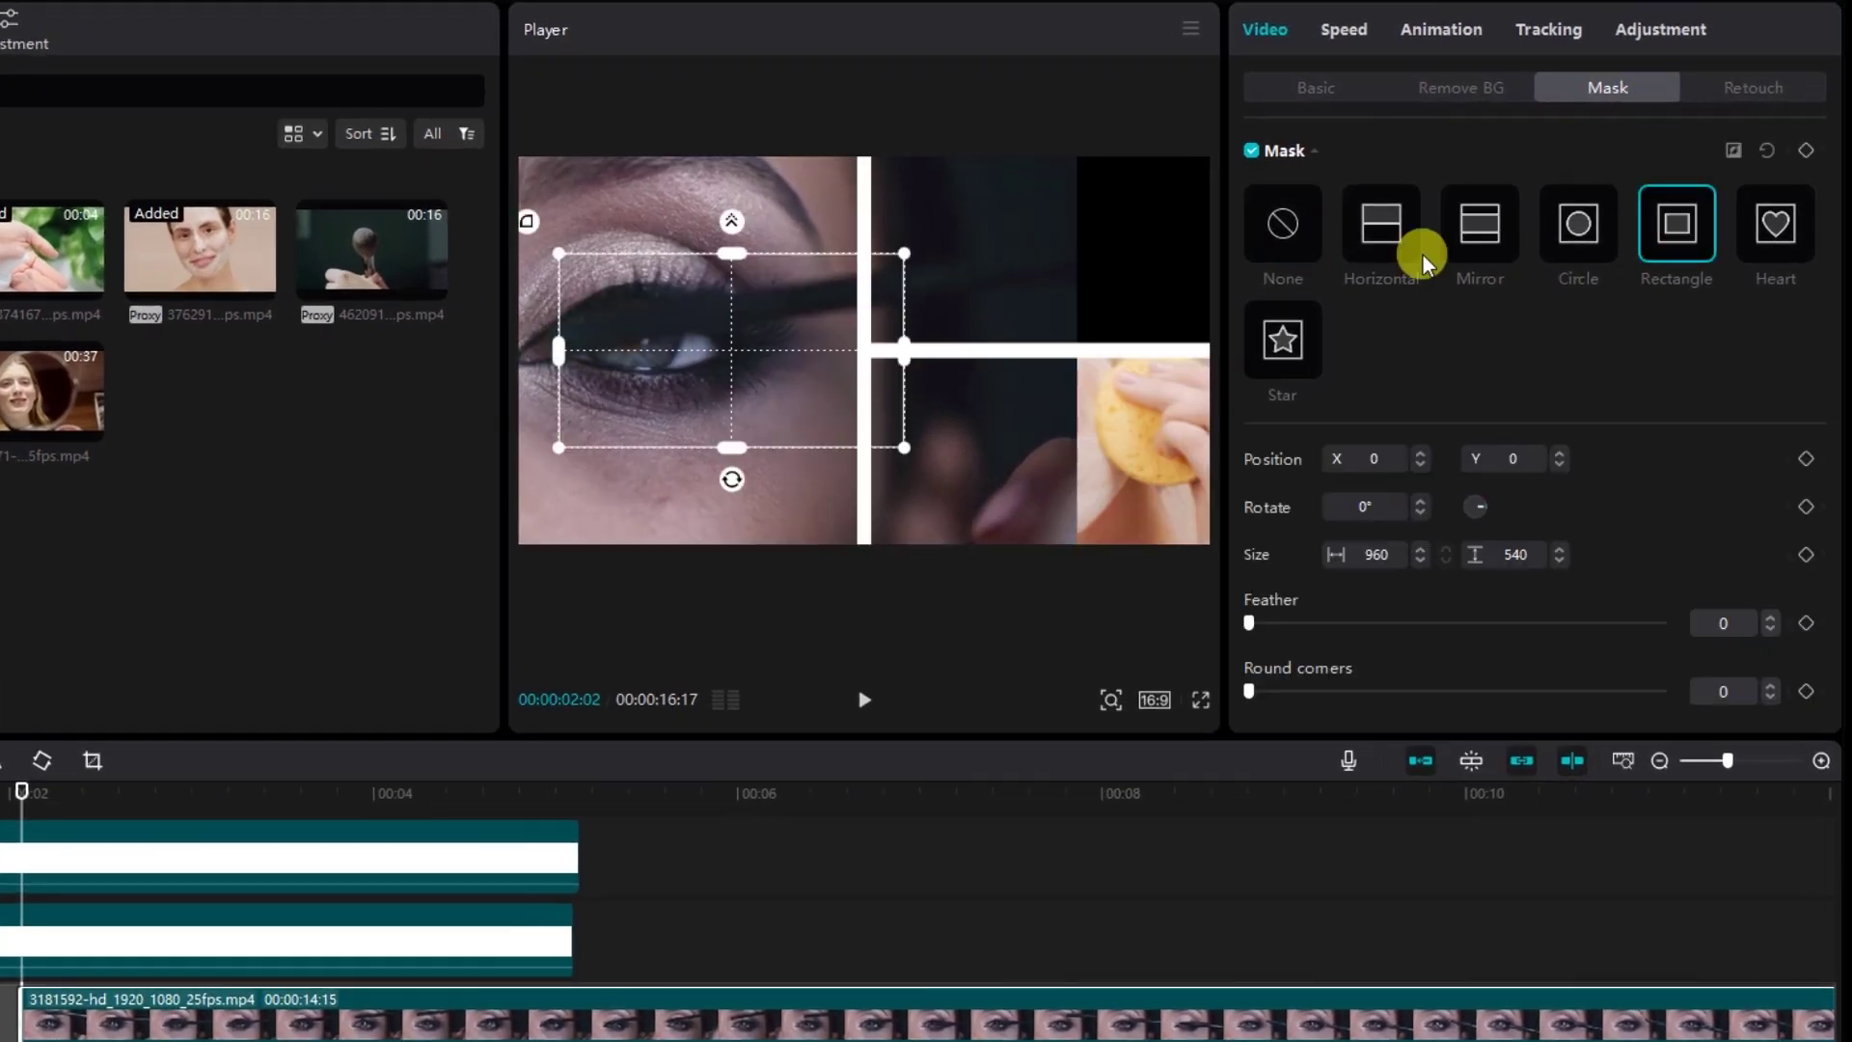
- Mask the eye clip with a 960 by 1081 rectangle at X -141, fitted beside the vertical white strip
{"action": "left_click_drag", "start_coordinate": [707, 319], "coordinate": [682, 346]}
{"action": "left_click_drag", "start_coordinate": [688, 260], "coordinate": [710, 164]}
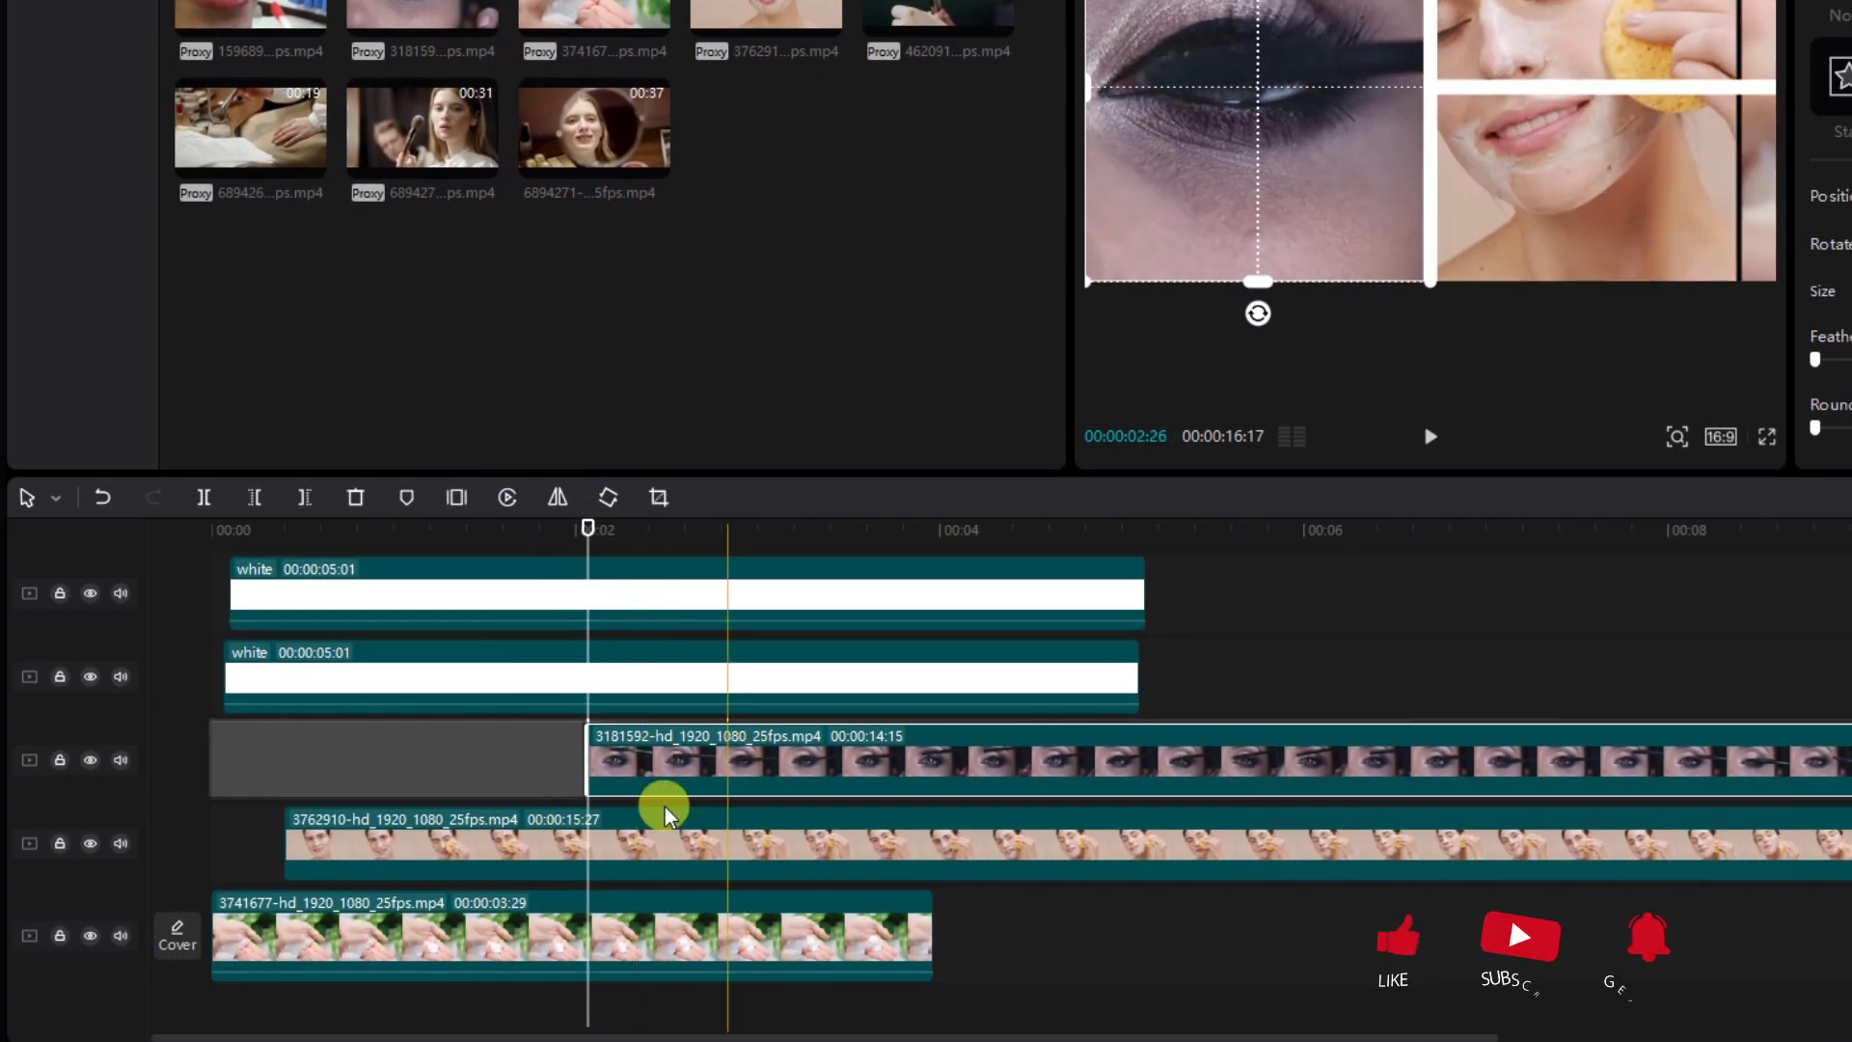
- Add a position keyframe to the eye clip at 00:00:02:02 and move it out of the frame to X -2615
{"action": "left_click", "coordinate": [628, 846]}
{"action": "left_click_drag", "start_coordinate": [587, 528], "coordinate": [678, 580]}
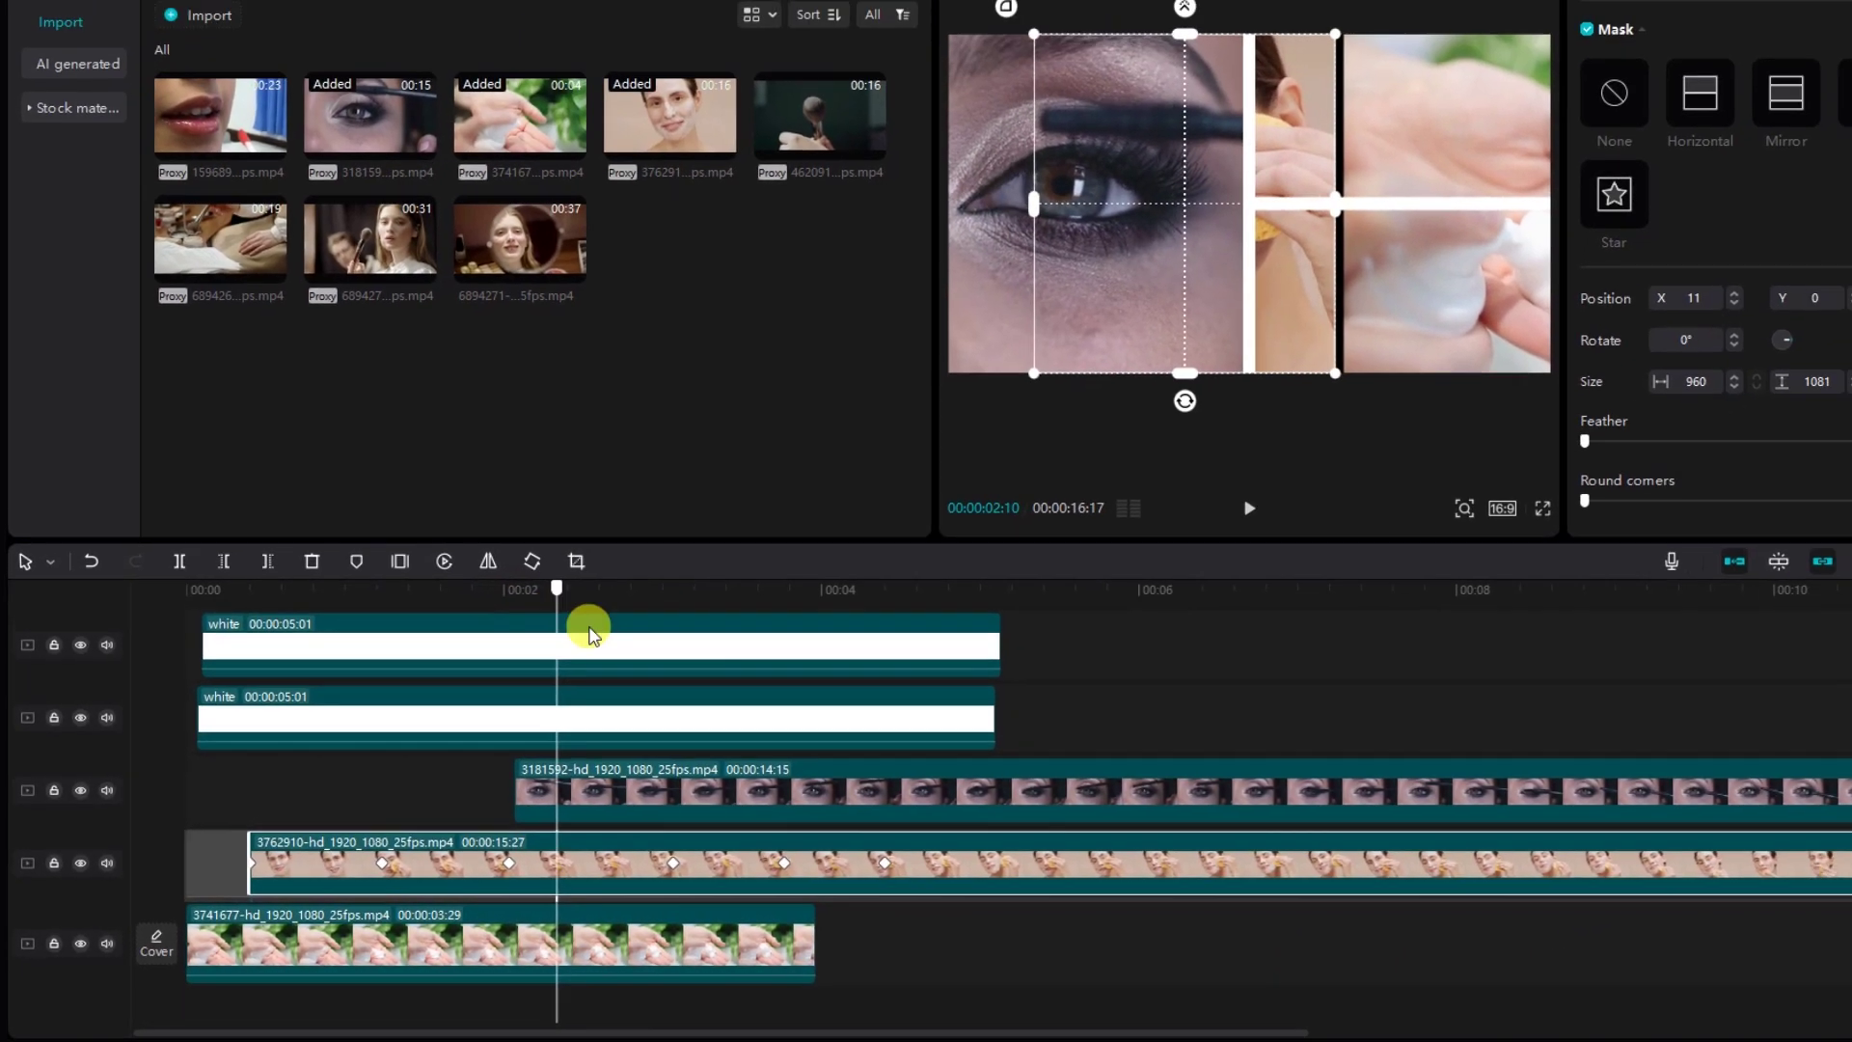
{"action": "left_click_drag", "start_coordinate": [589, 627], "coordinate": [647, 637]}
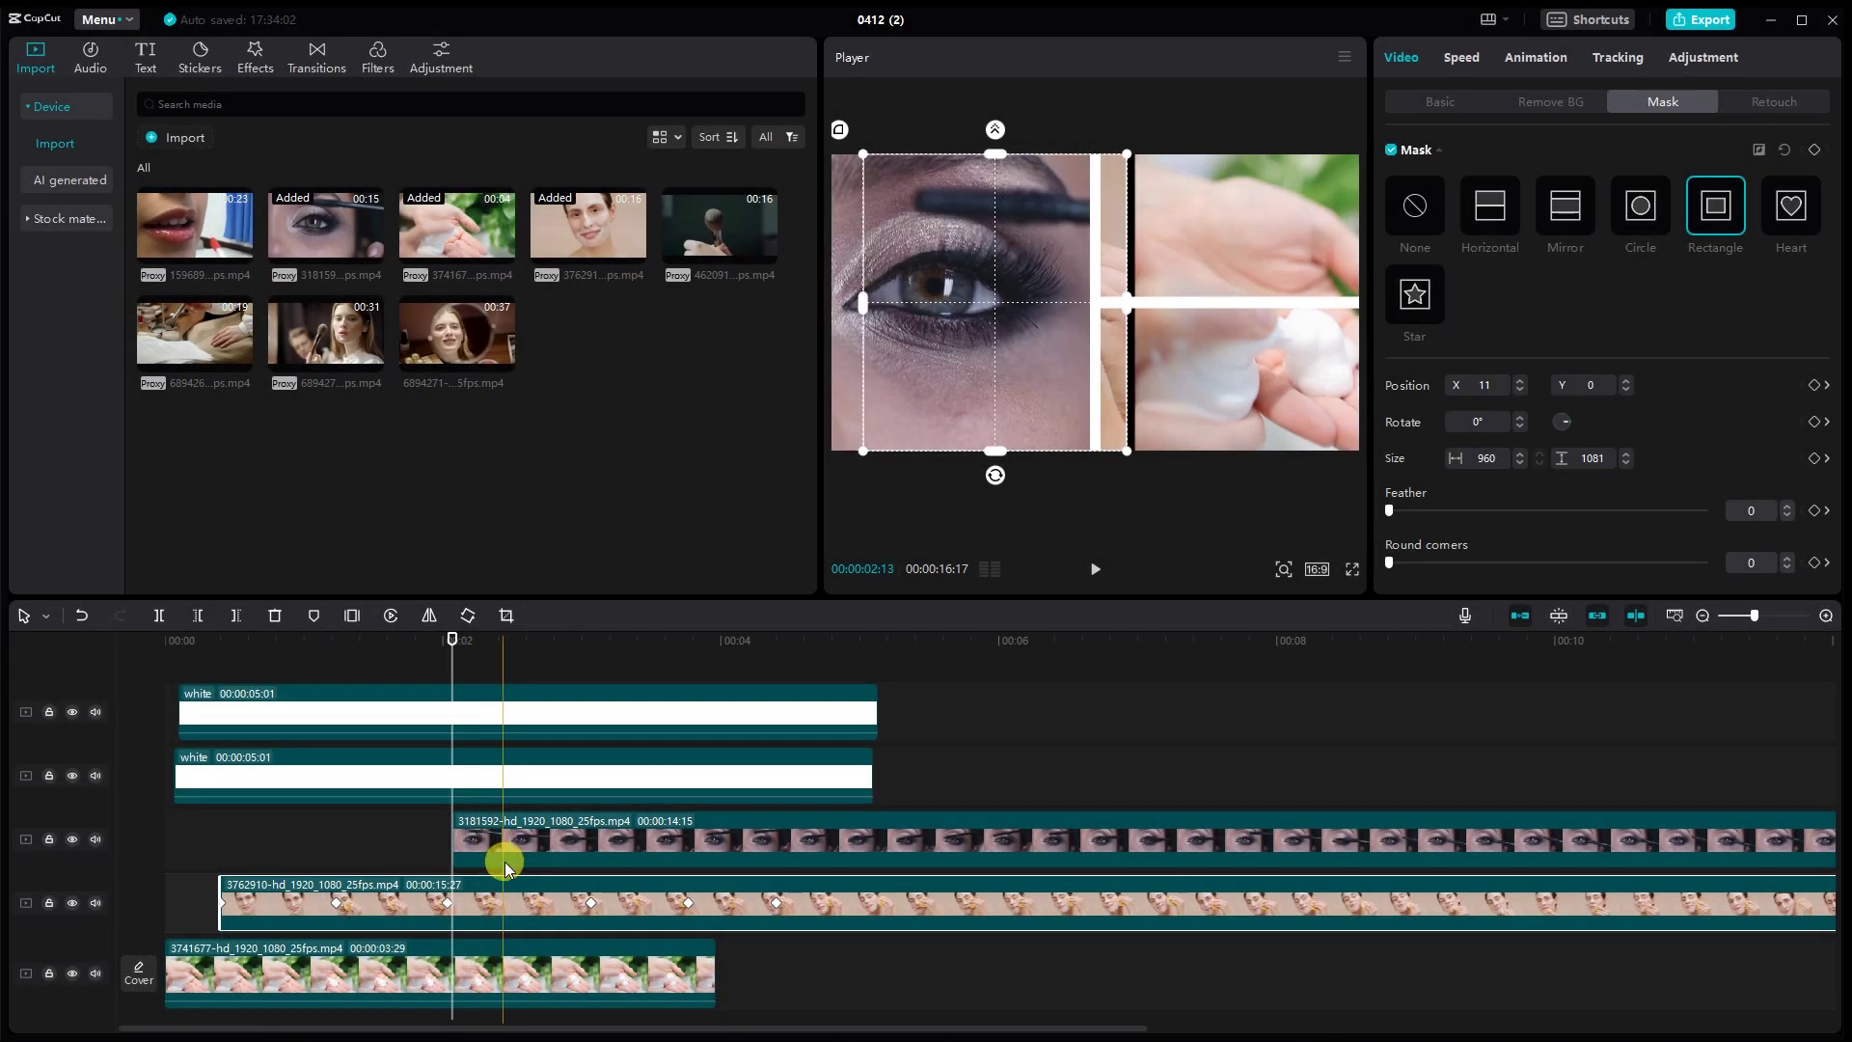
{"action": "left_click", "coordinate": [569, 781]}
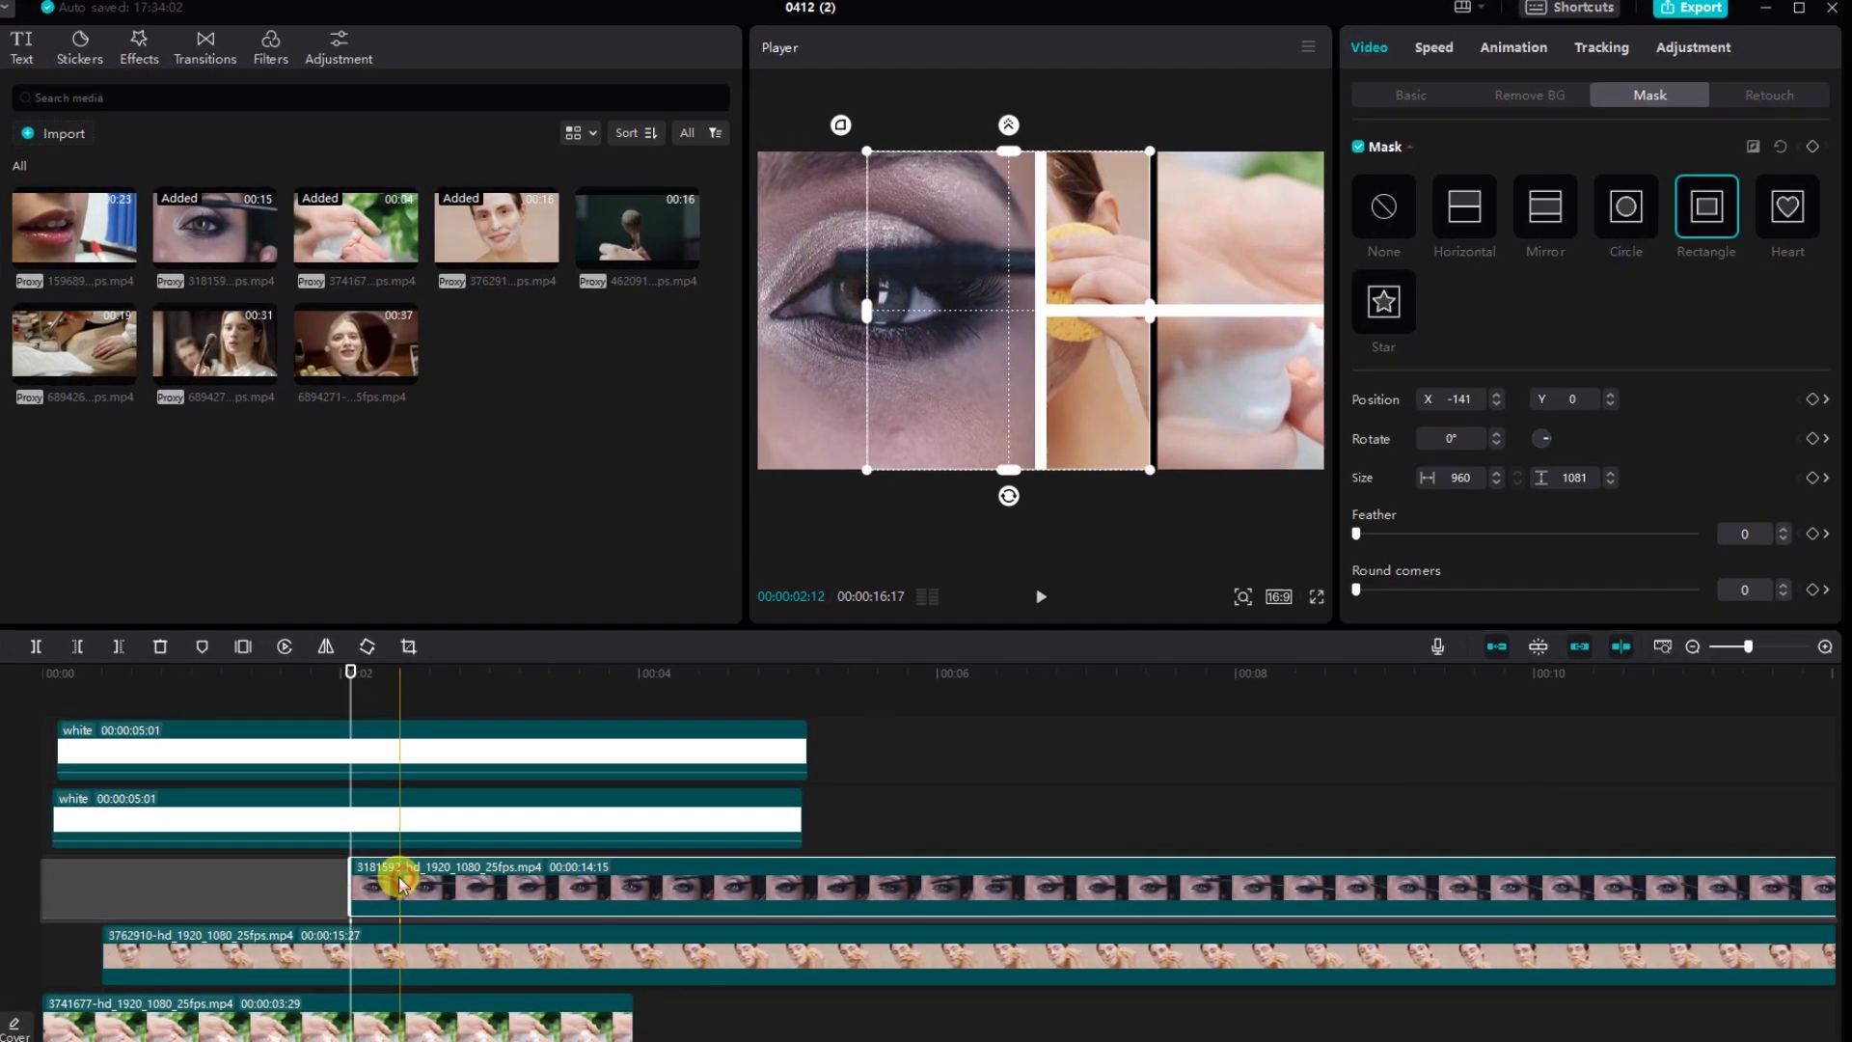
{"action": "left_click", "coordinate": [417, 876]}
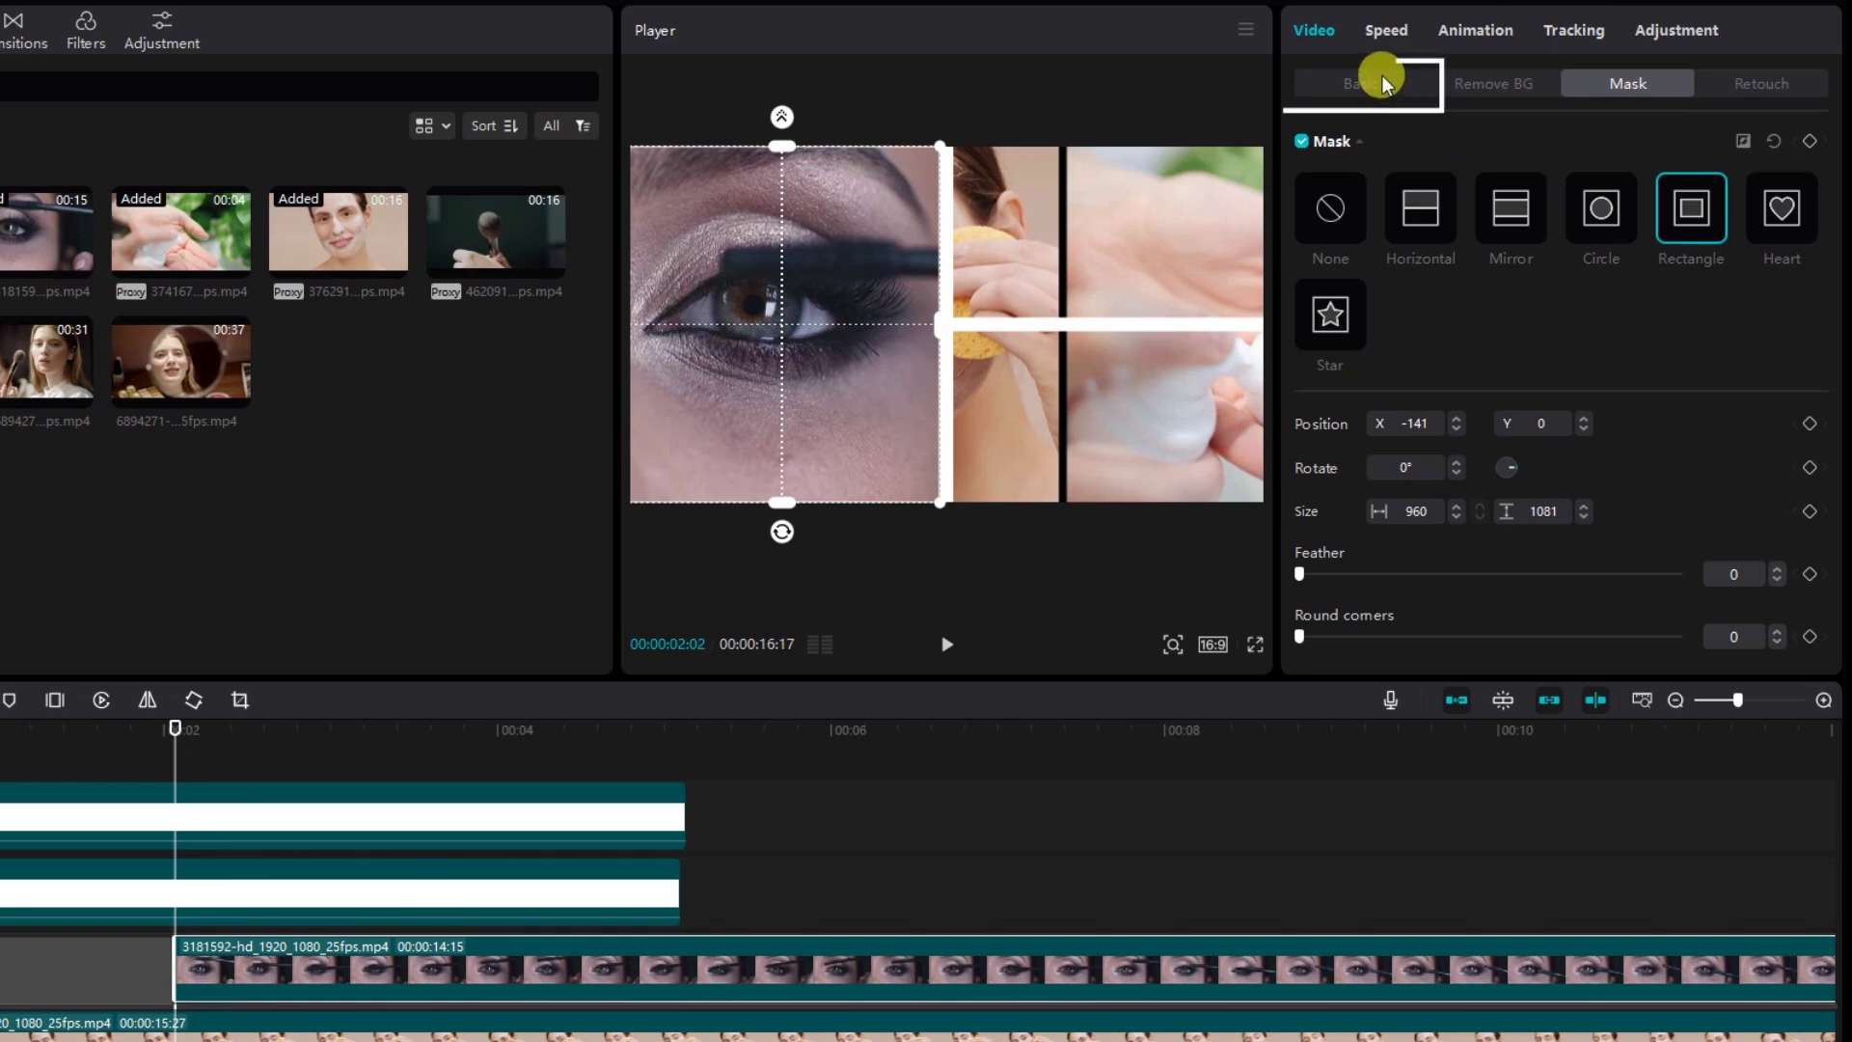
{"action": "left_click", "coordinate": [1383, 83]}
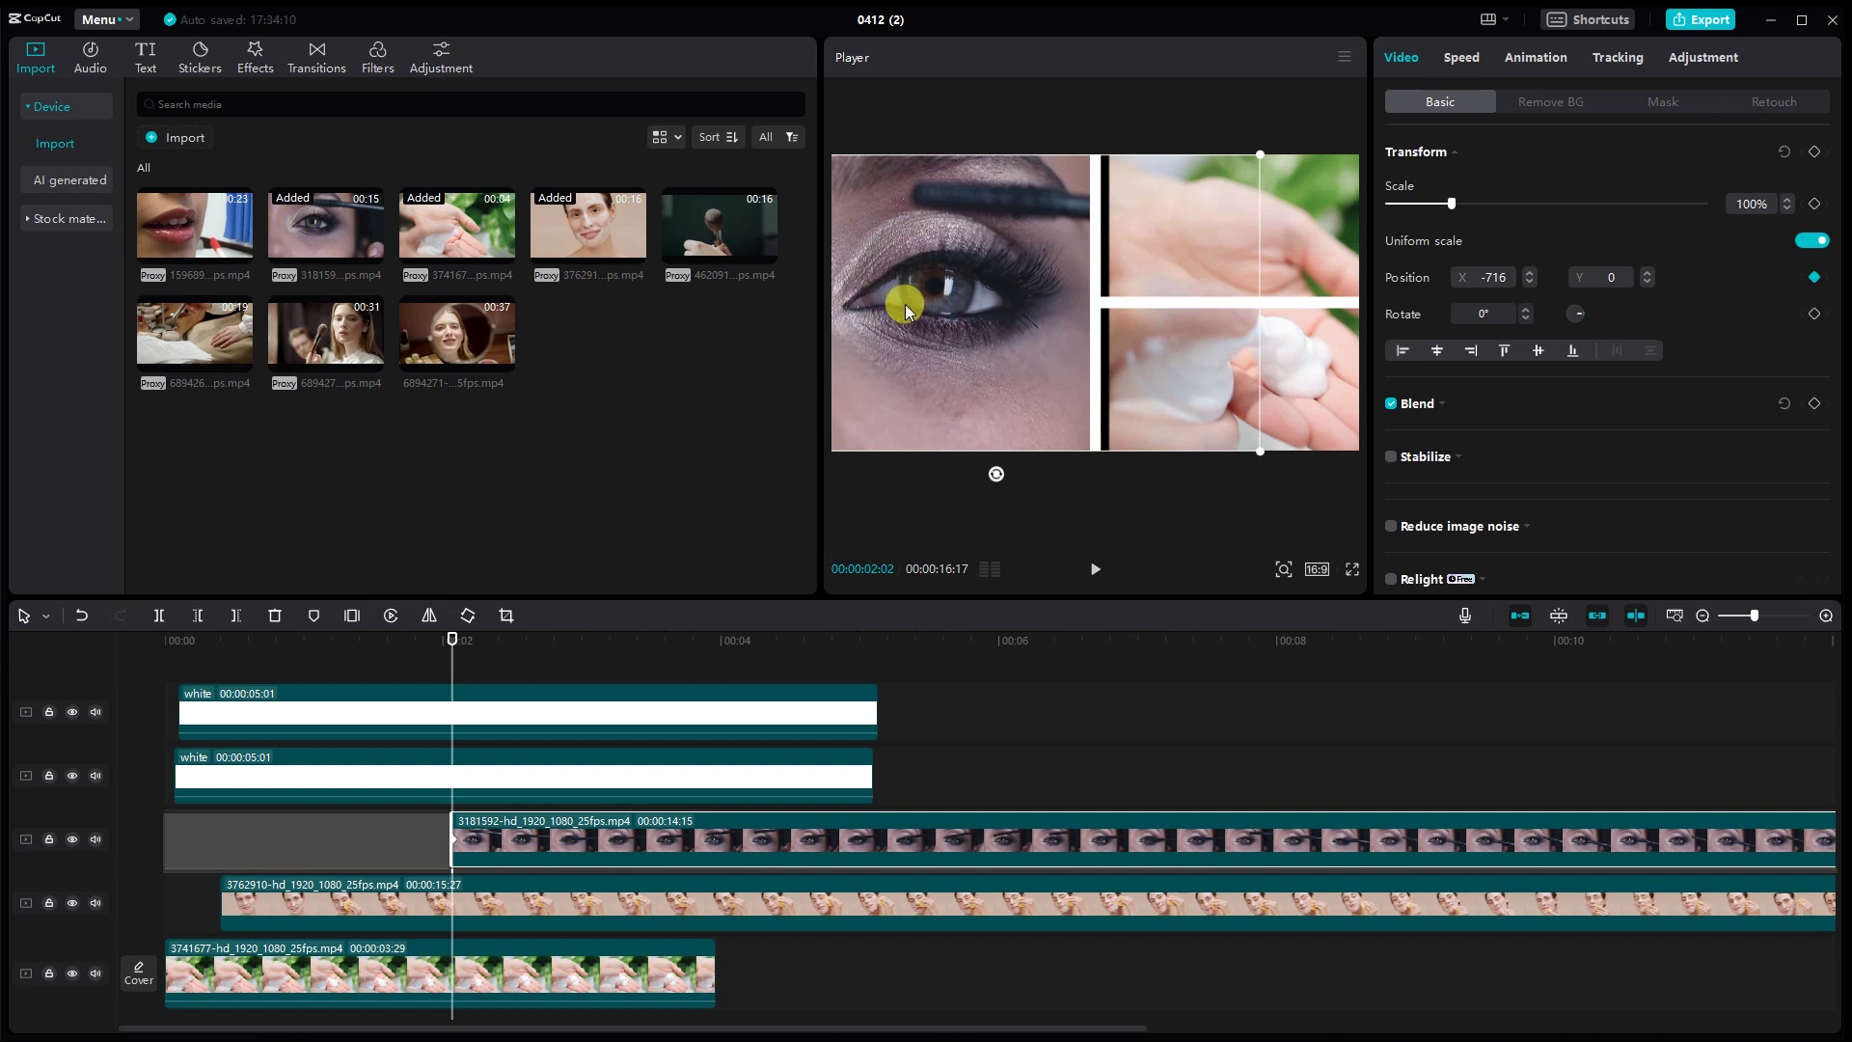
{"action": "left_click_drag", "start_coordinate": [899, 295], "coordinate": [638, 299]}
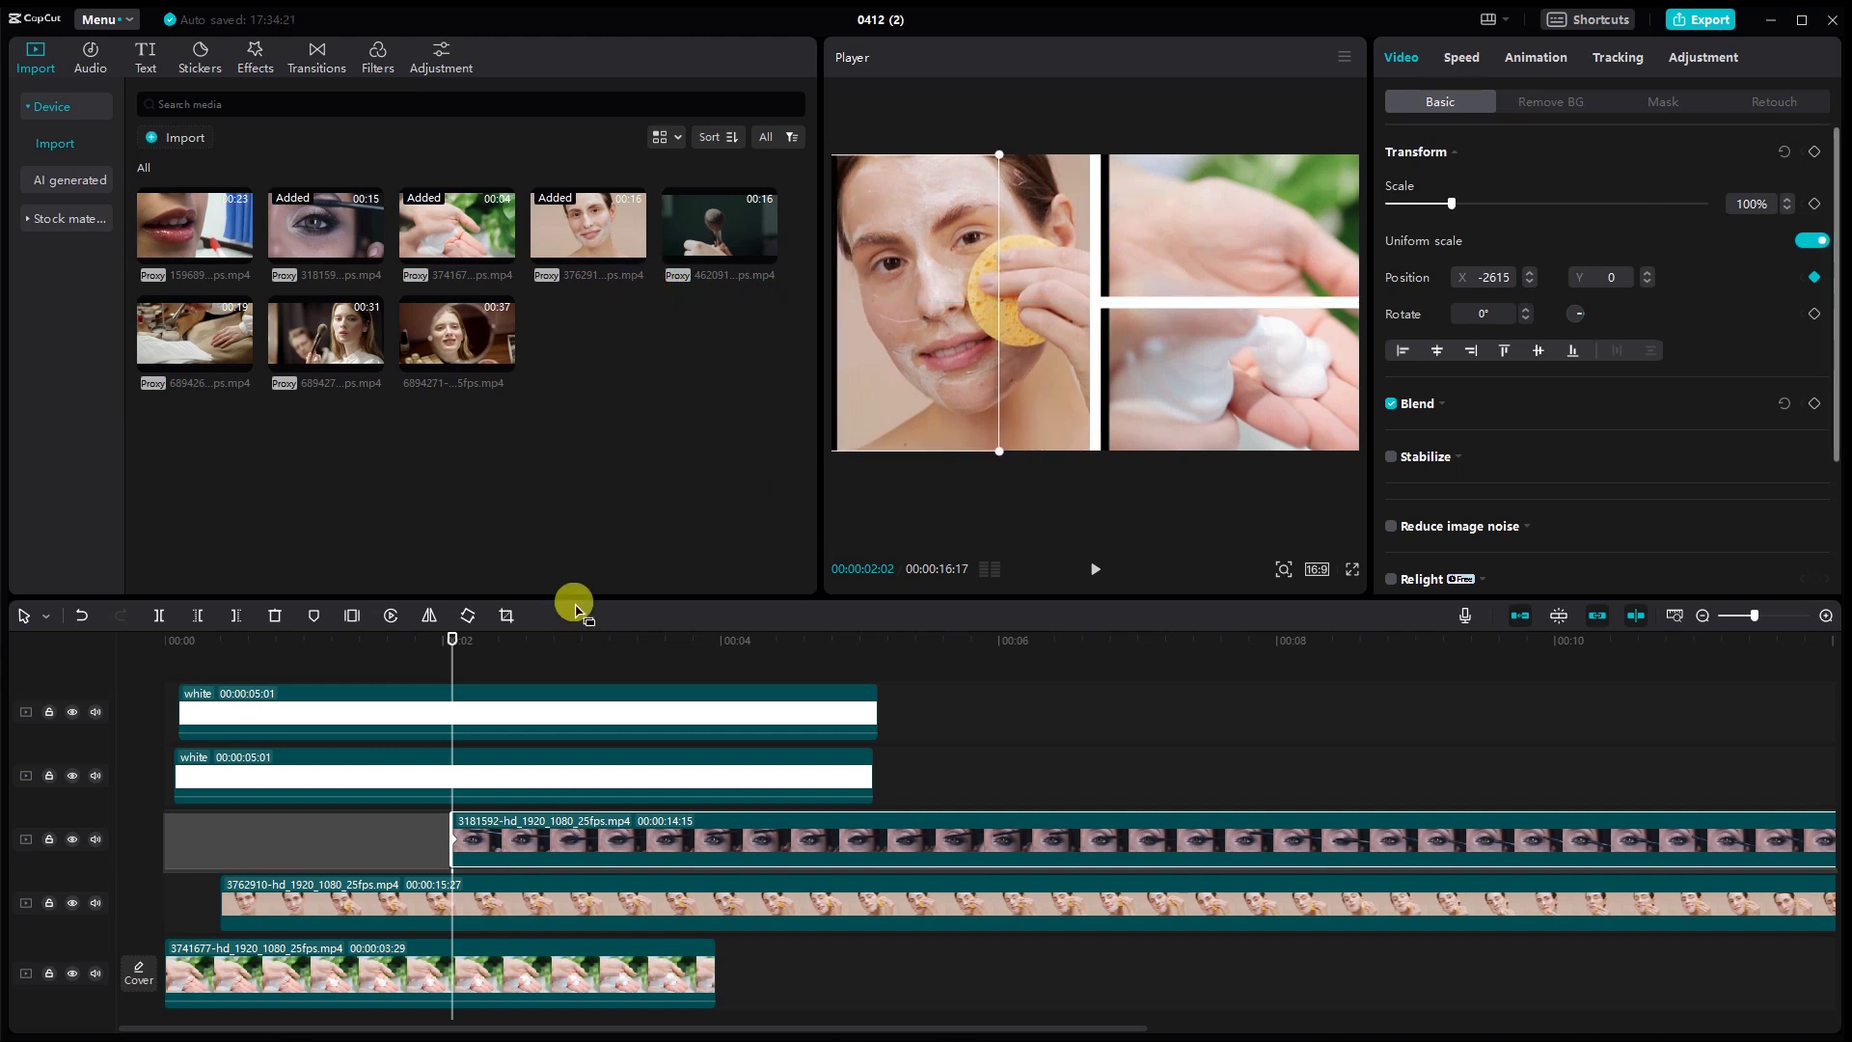
- At 00:00:03:03, move the eye clip back into the panel left of the vertical strip, at X -709
{"action": "left_click", "coordinate": [530, 897]}
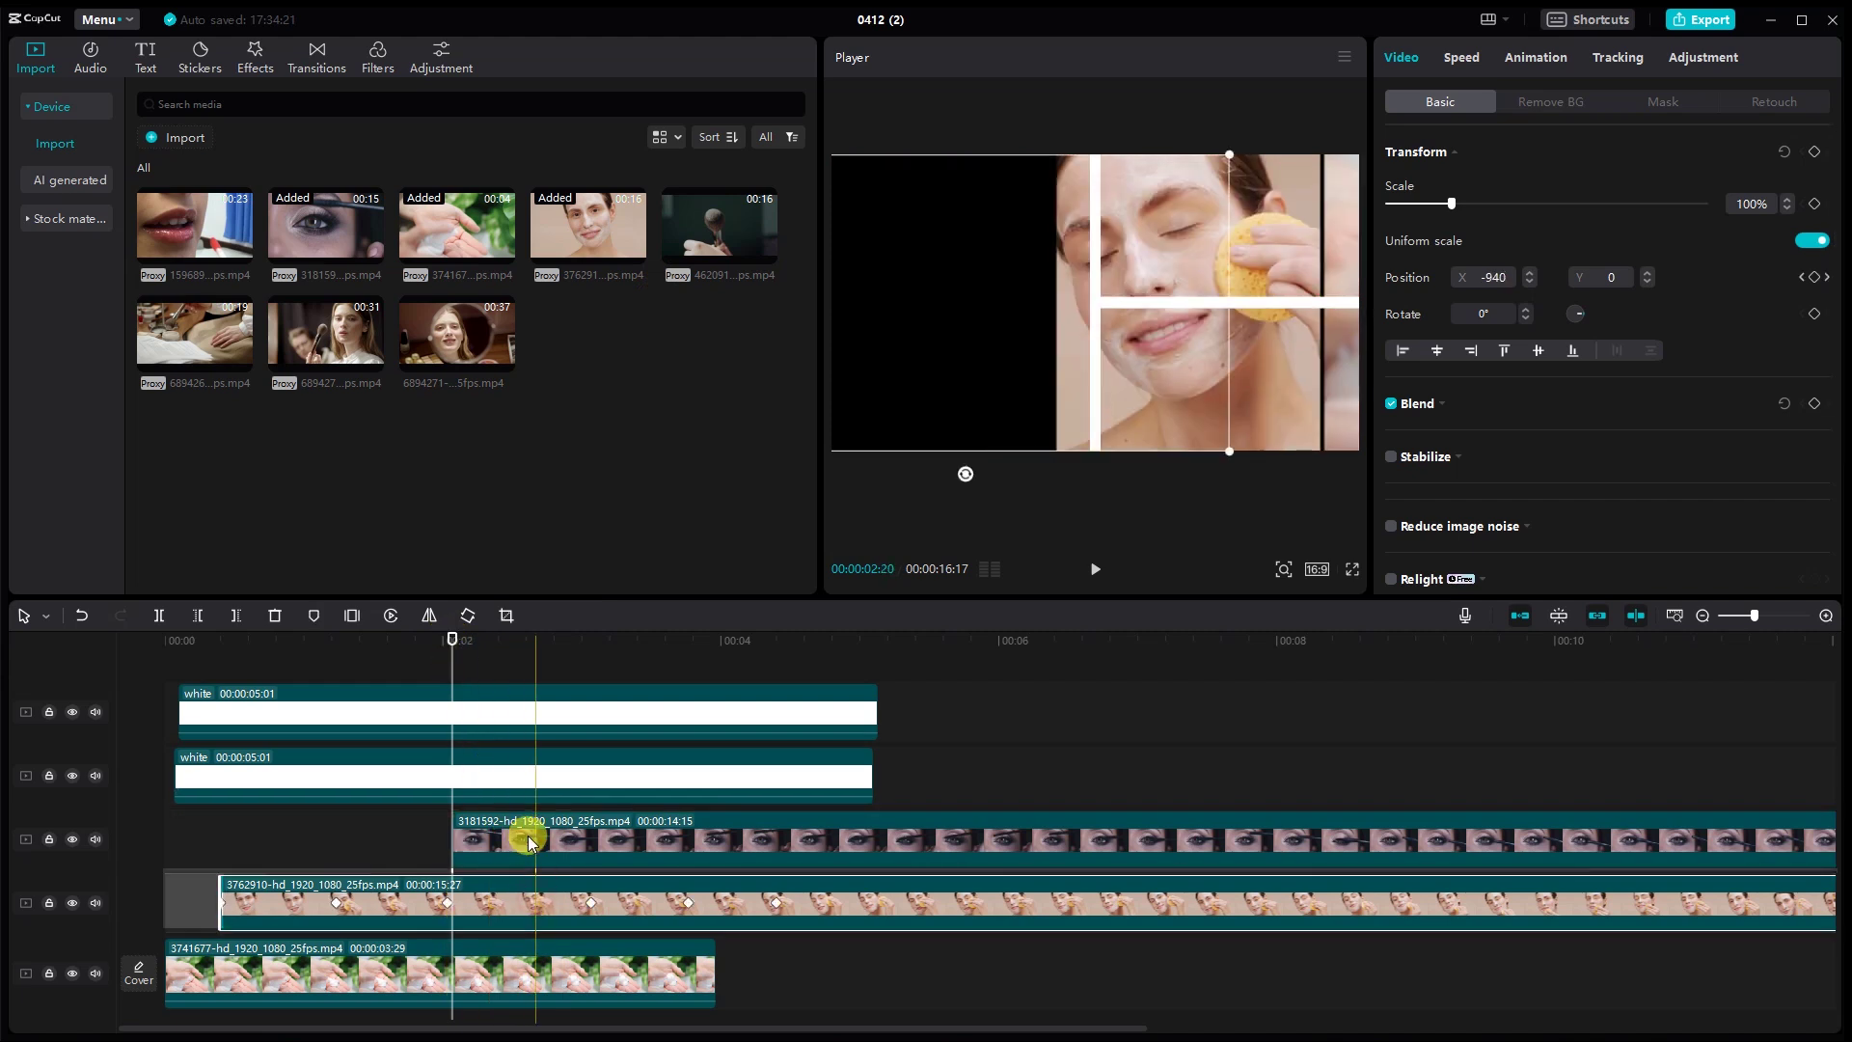
{"action": "left_click", "coordinate": [448, 653]}
{"action": "left_click_drag", "start_coordinate": [614, 696], "coordinate": [591, 693]}
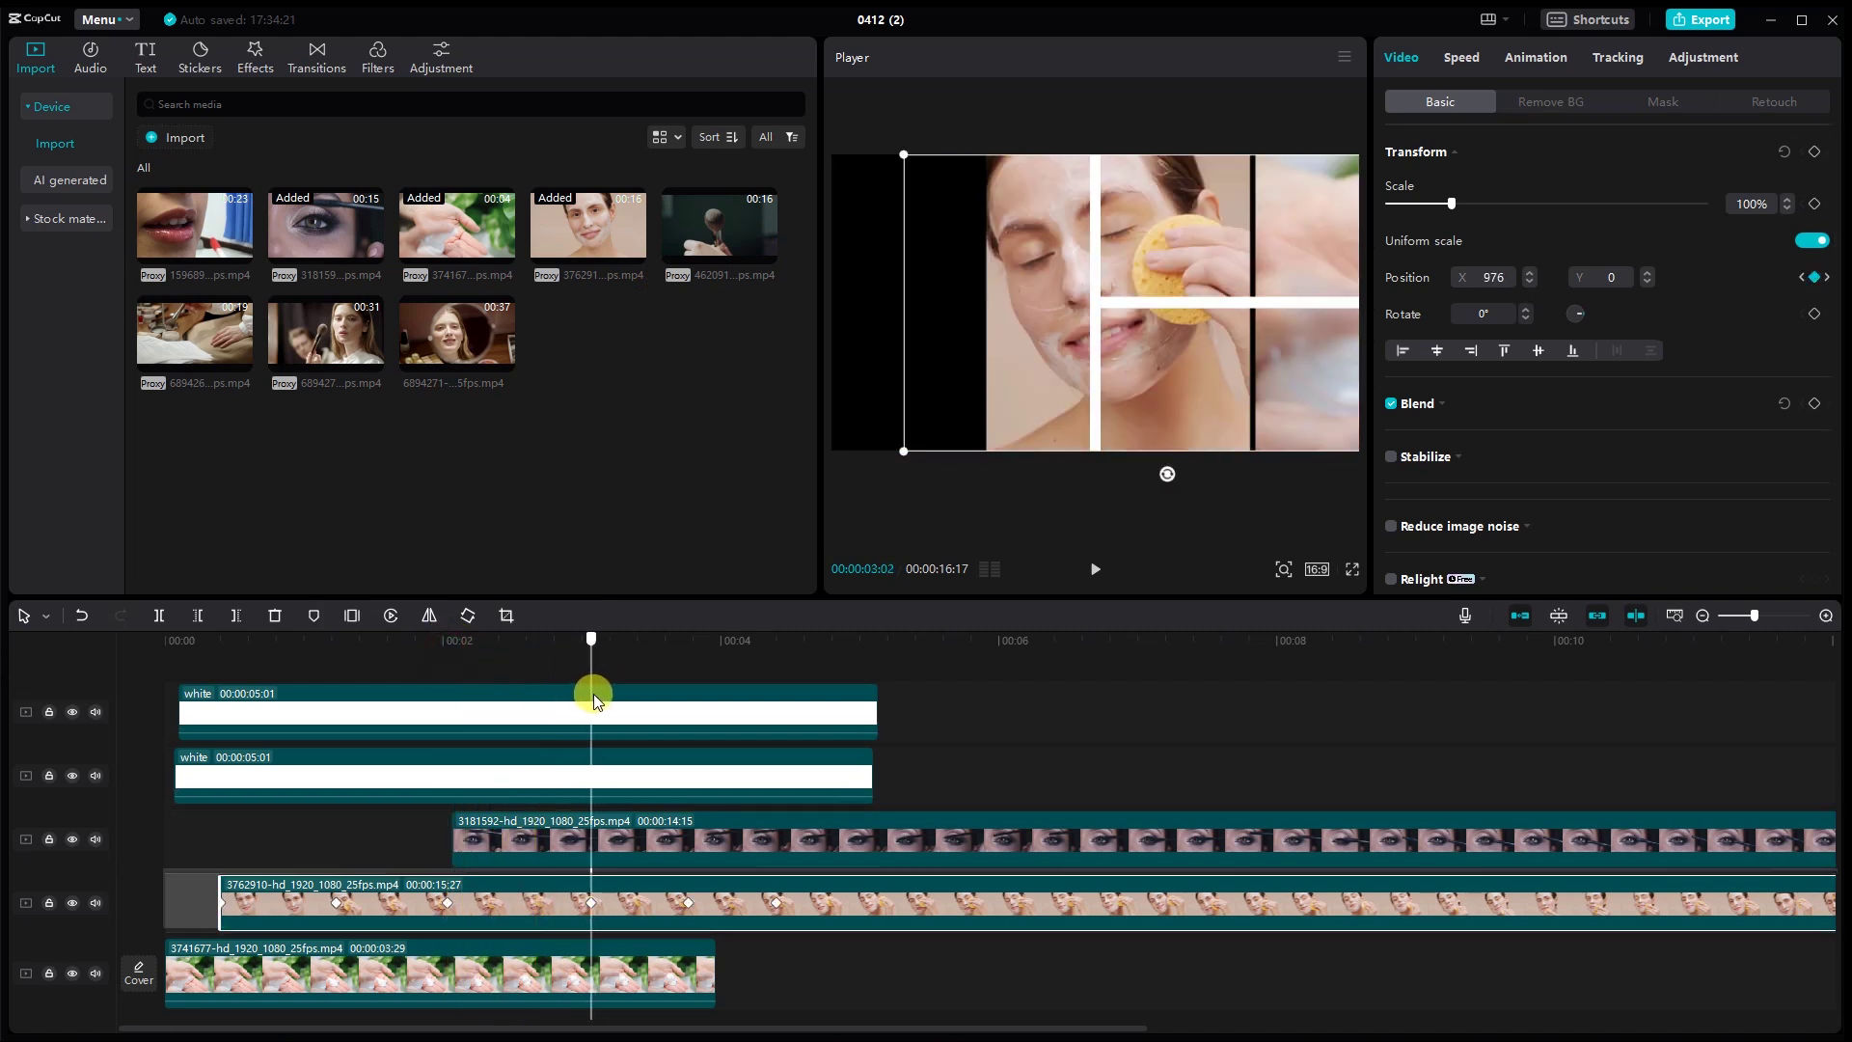
{"action": "left_click", "coordinate": [608, 828]}
{"action": "left_click_drag", "start_coordinate": [1011, 279], "coordinate": [1167, 281]}
- Play back the timeline from the start to check the eye clip sliding into its panel
{"action": "left_click", "coordinate": [442, 699]}
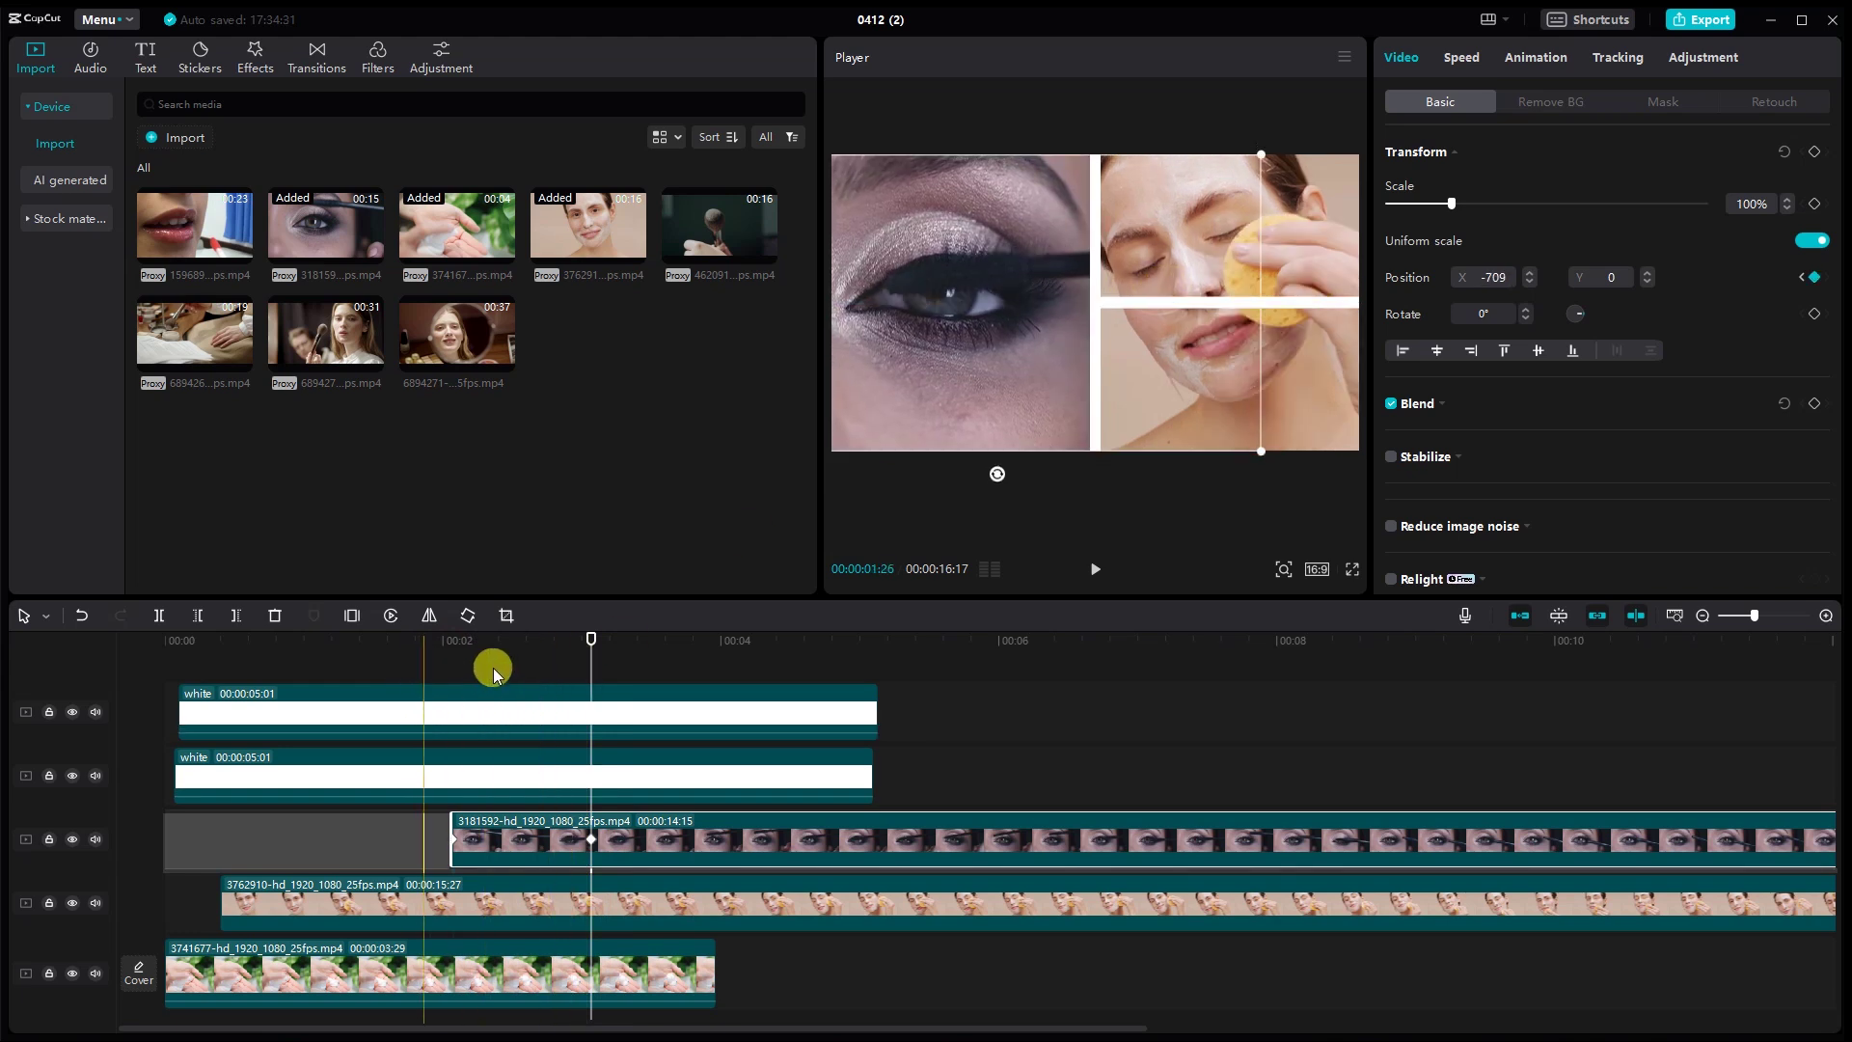
{"action": "left_click_drag", "start_coordinate": [594, 645], "coordinate": [166, 651]}
{"action": "key", "text": "space"}
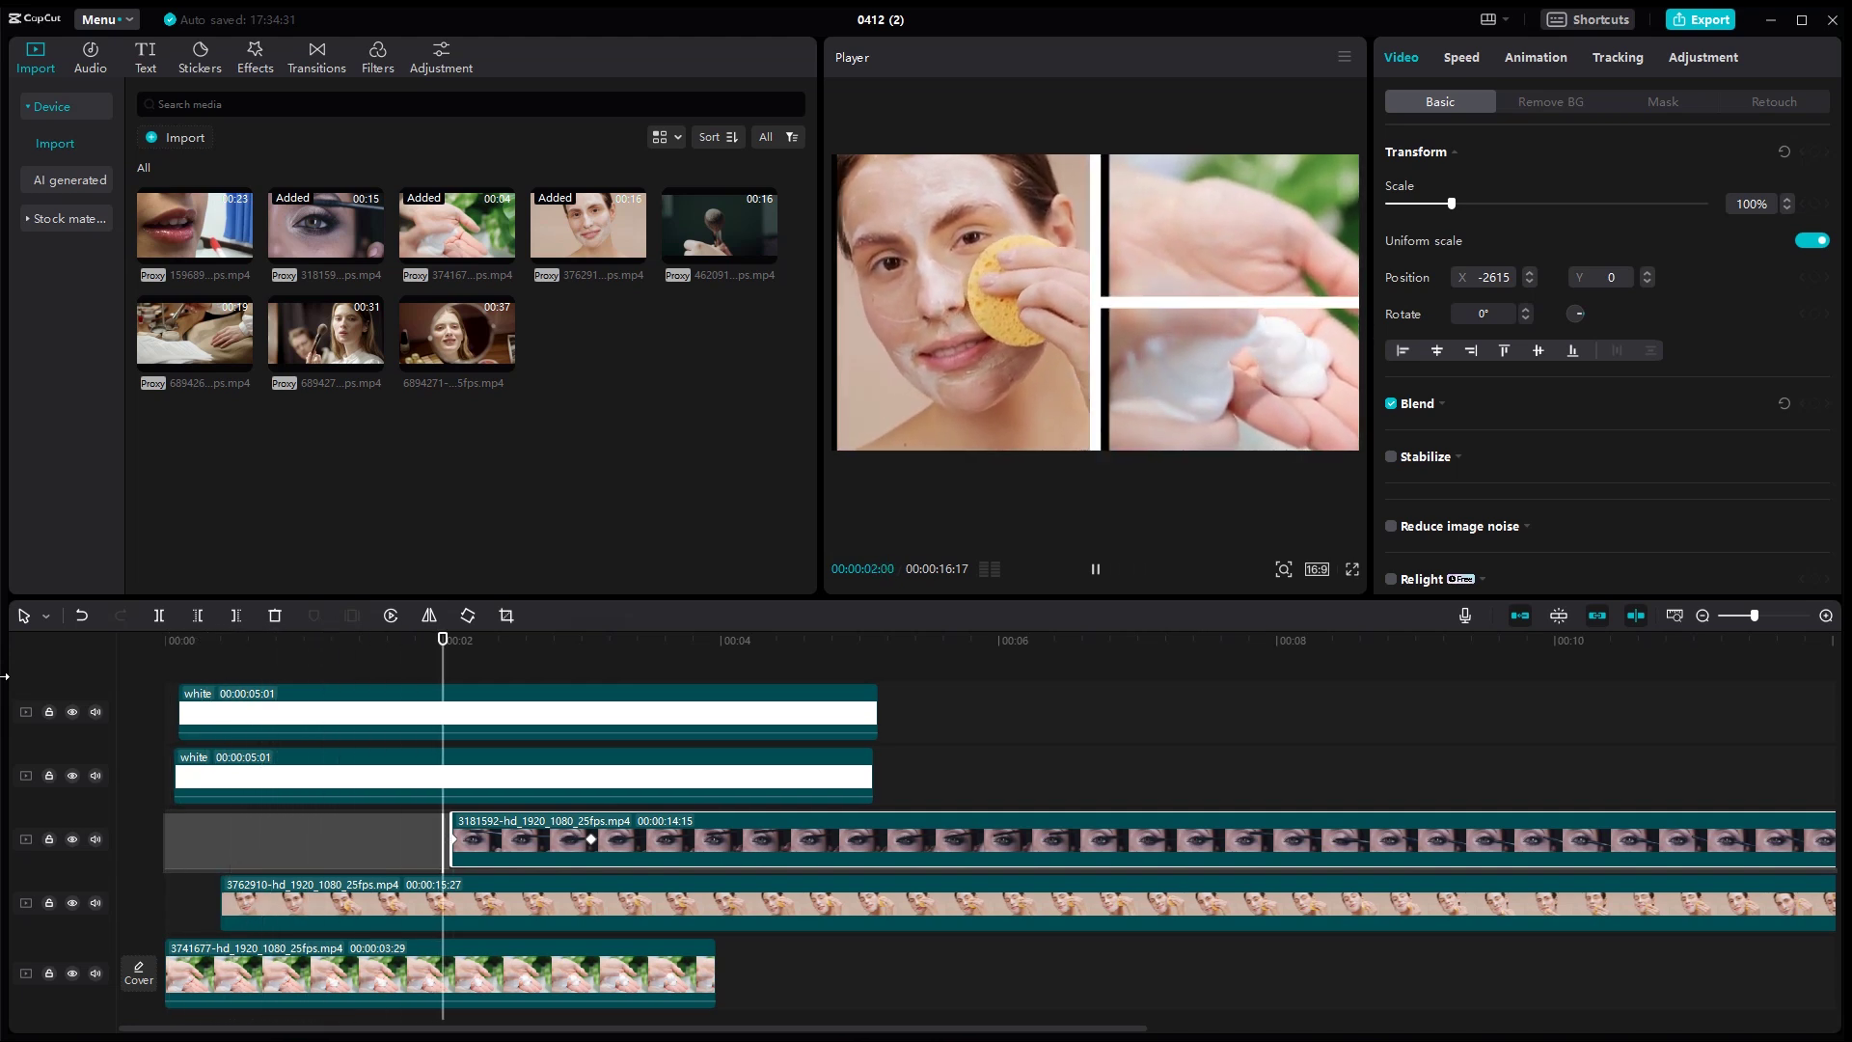
{"action": "key", "text": "space"}
- Play back the animation from the start with both white strip tracks hidden, and unhide the tracks at the end
{"action": "left_click", "coordinate": [74, 713]}
{"action": "left_click", "coordinate": [73, 775]}
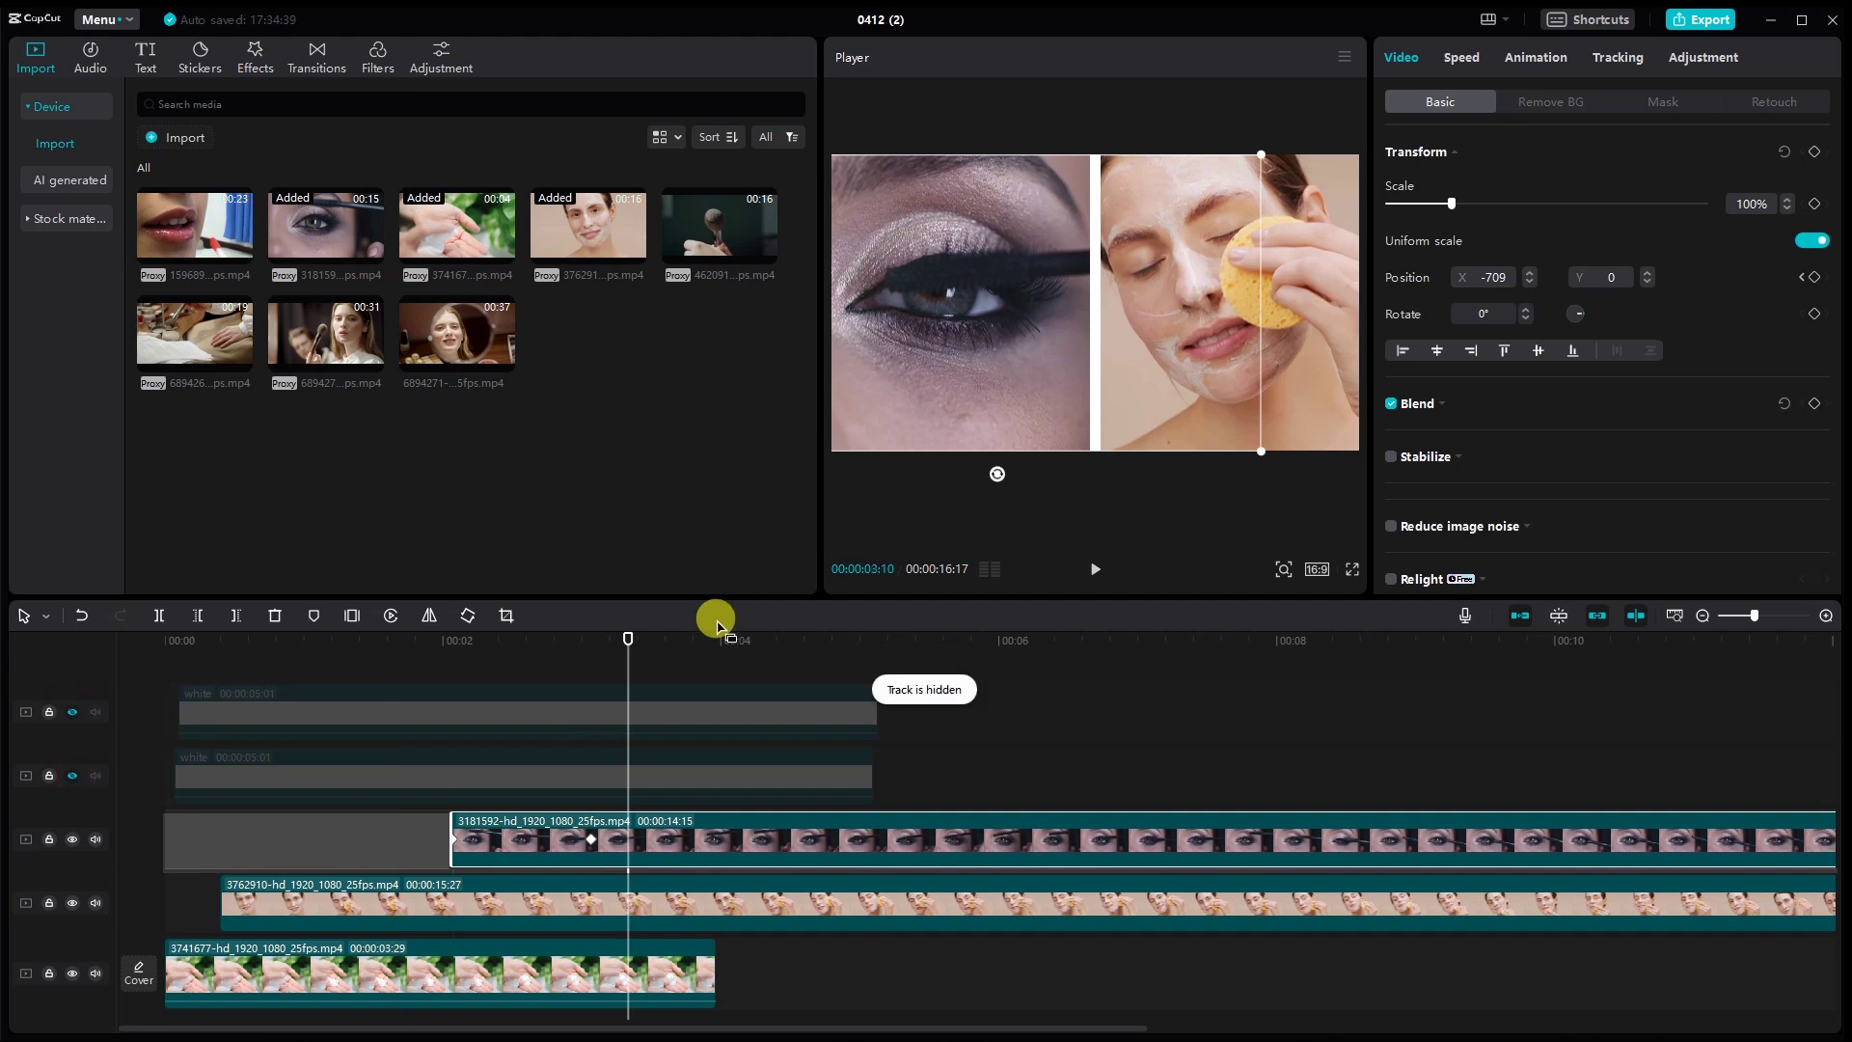
{"action": "key", "text": "Home"}
{"action": "left_click", "coordinate": [1096, 569]}
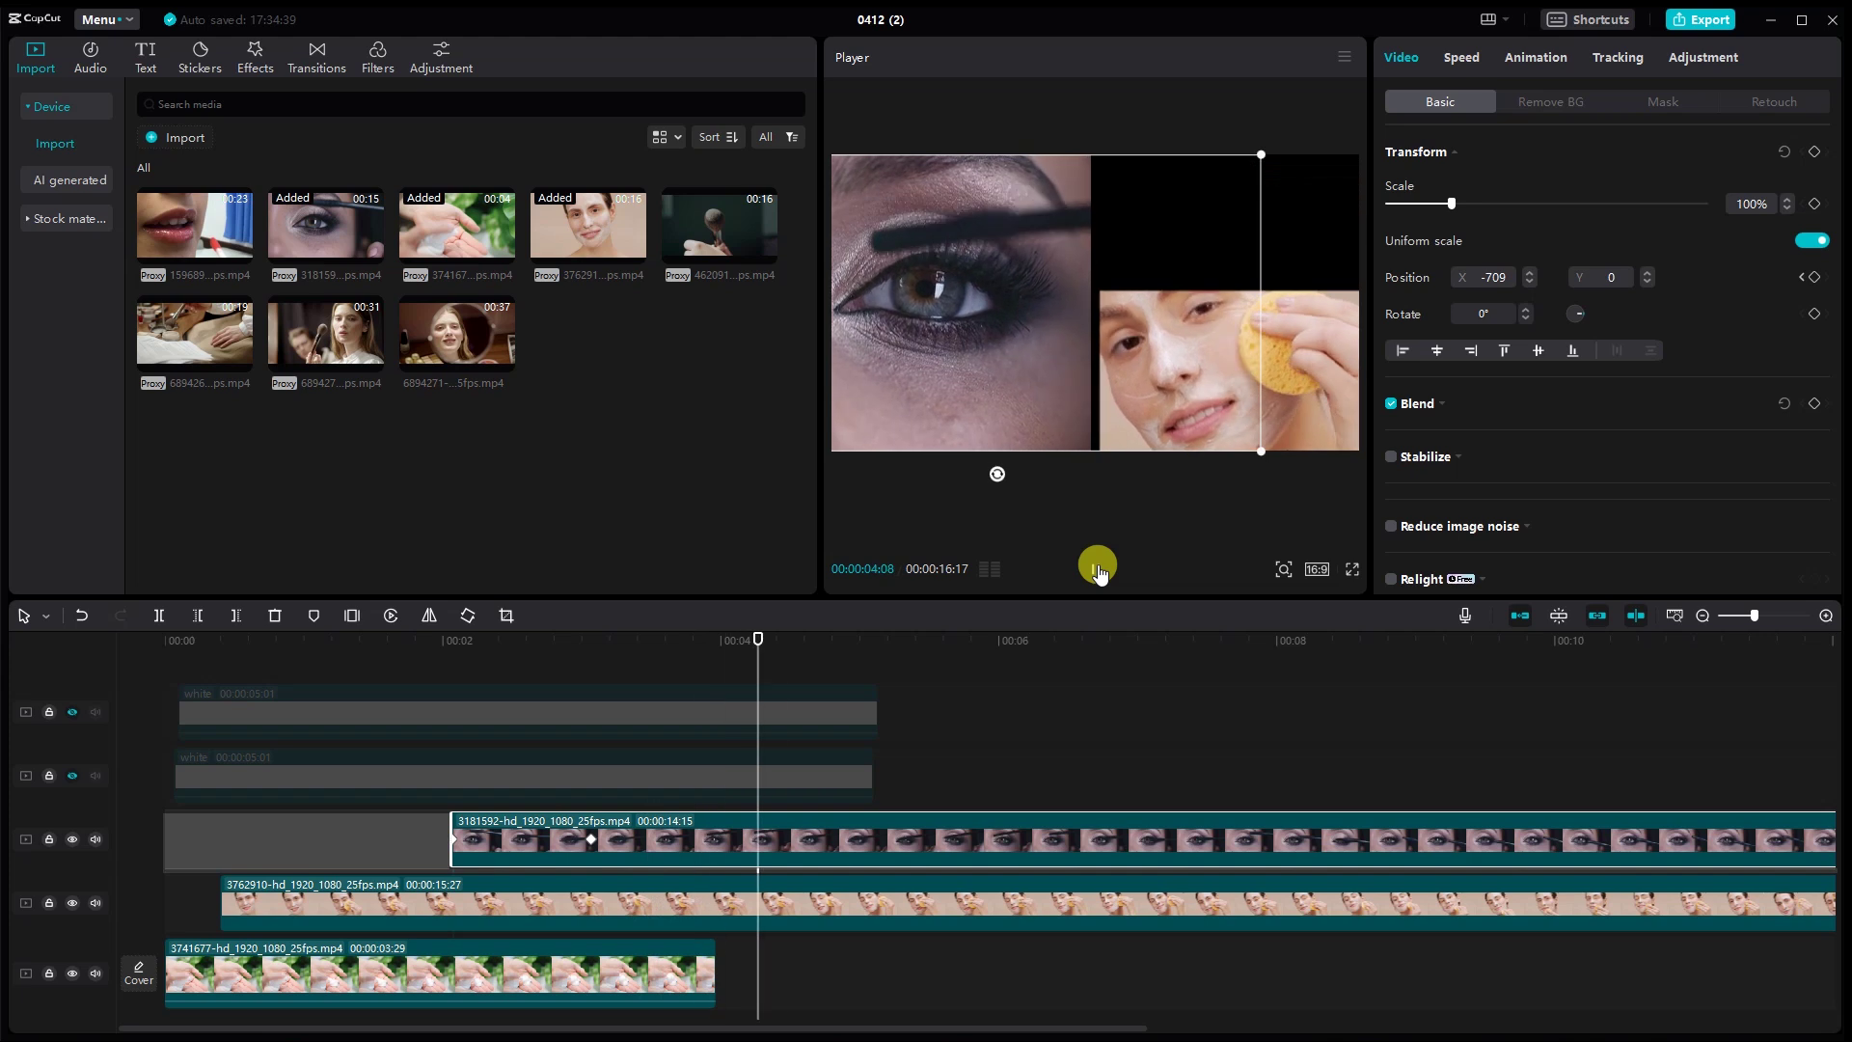
{"action": "left_click", "coordinate": [1079, 577]}
{"action": "left_click", "coordinate": [1095, 569]}
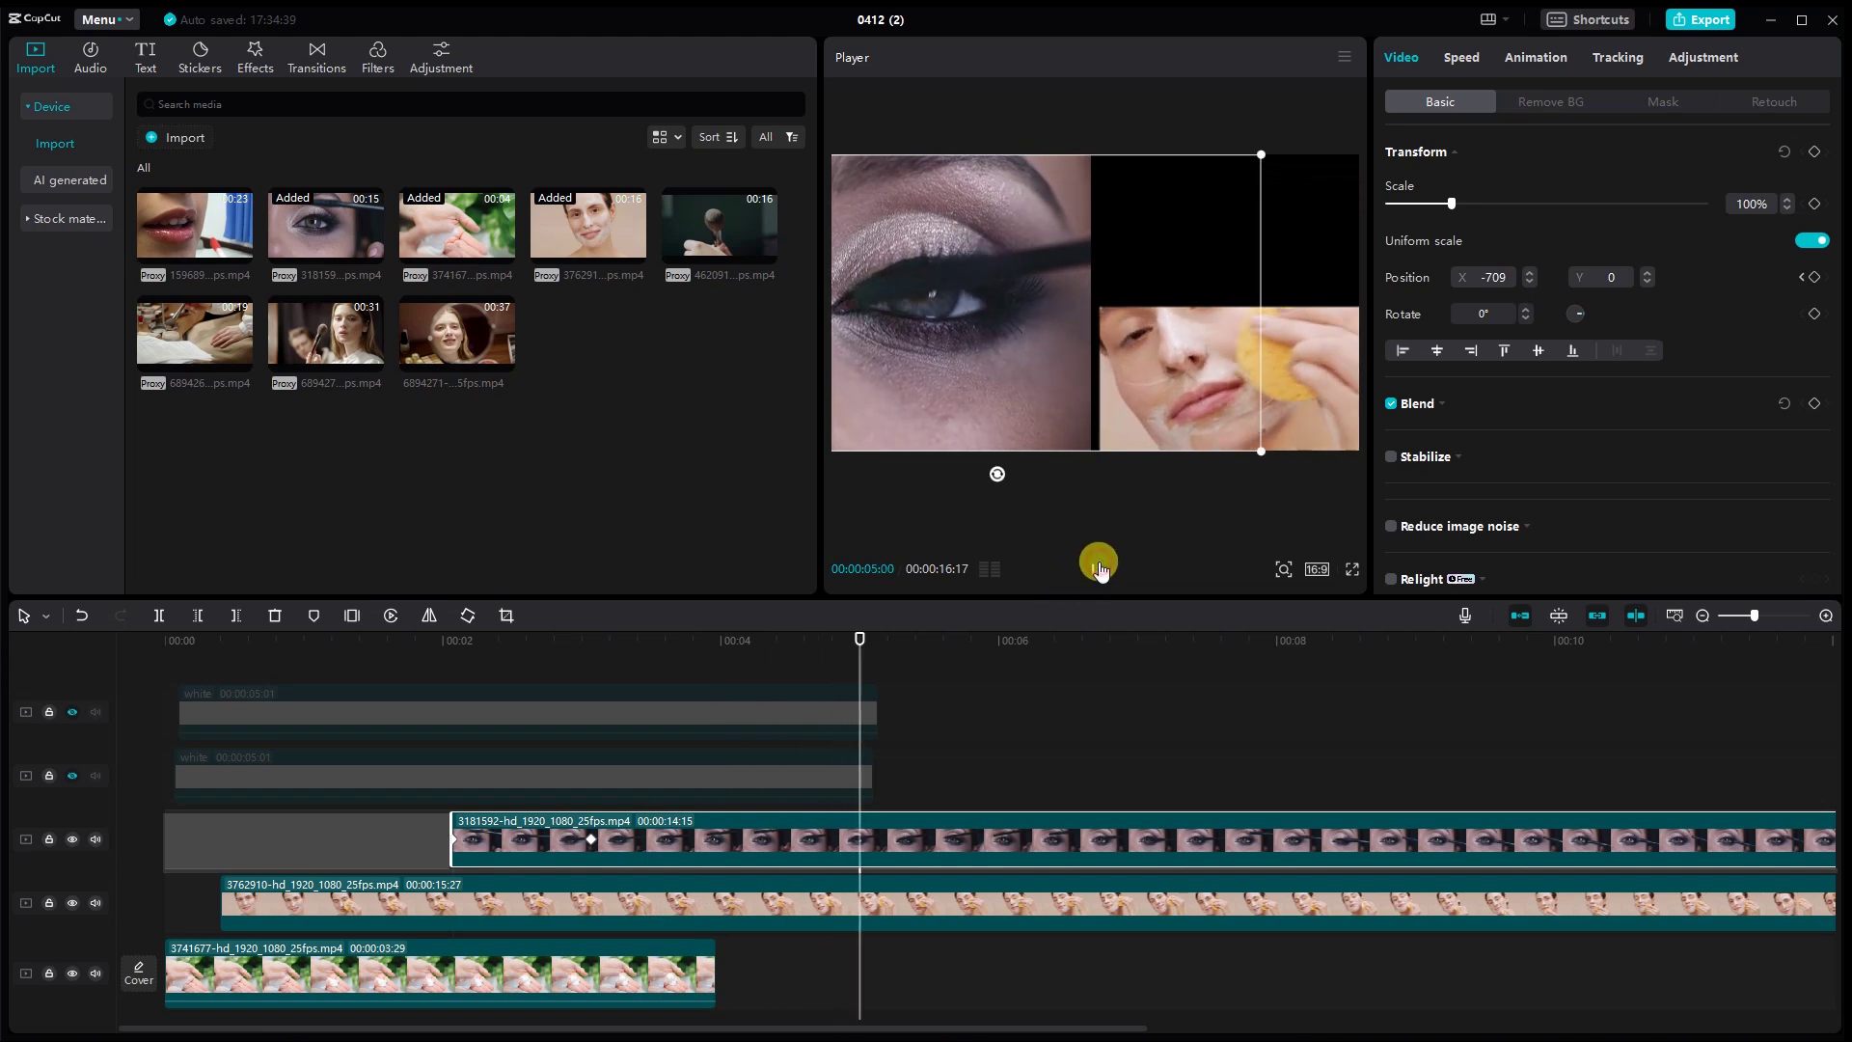
{"action": "left_click", "coordinate": [73, 775]}
{"action": "left_click", "coordinate": [71, 711]}
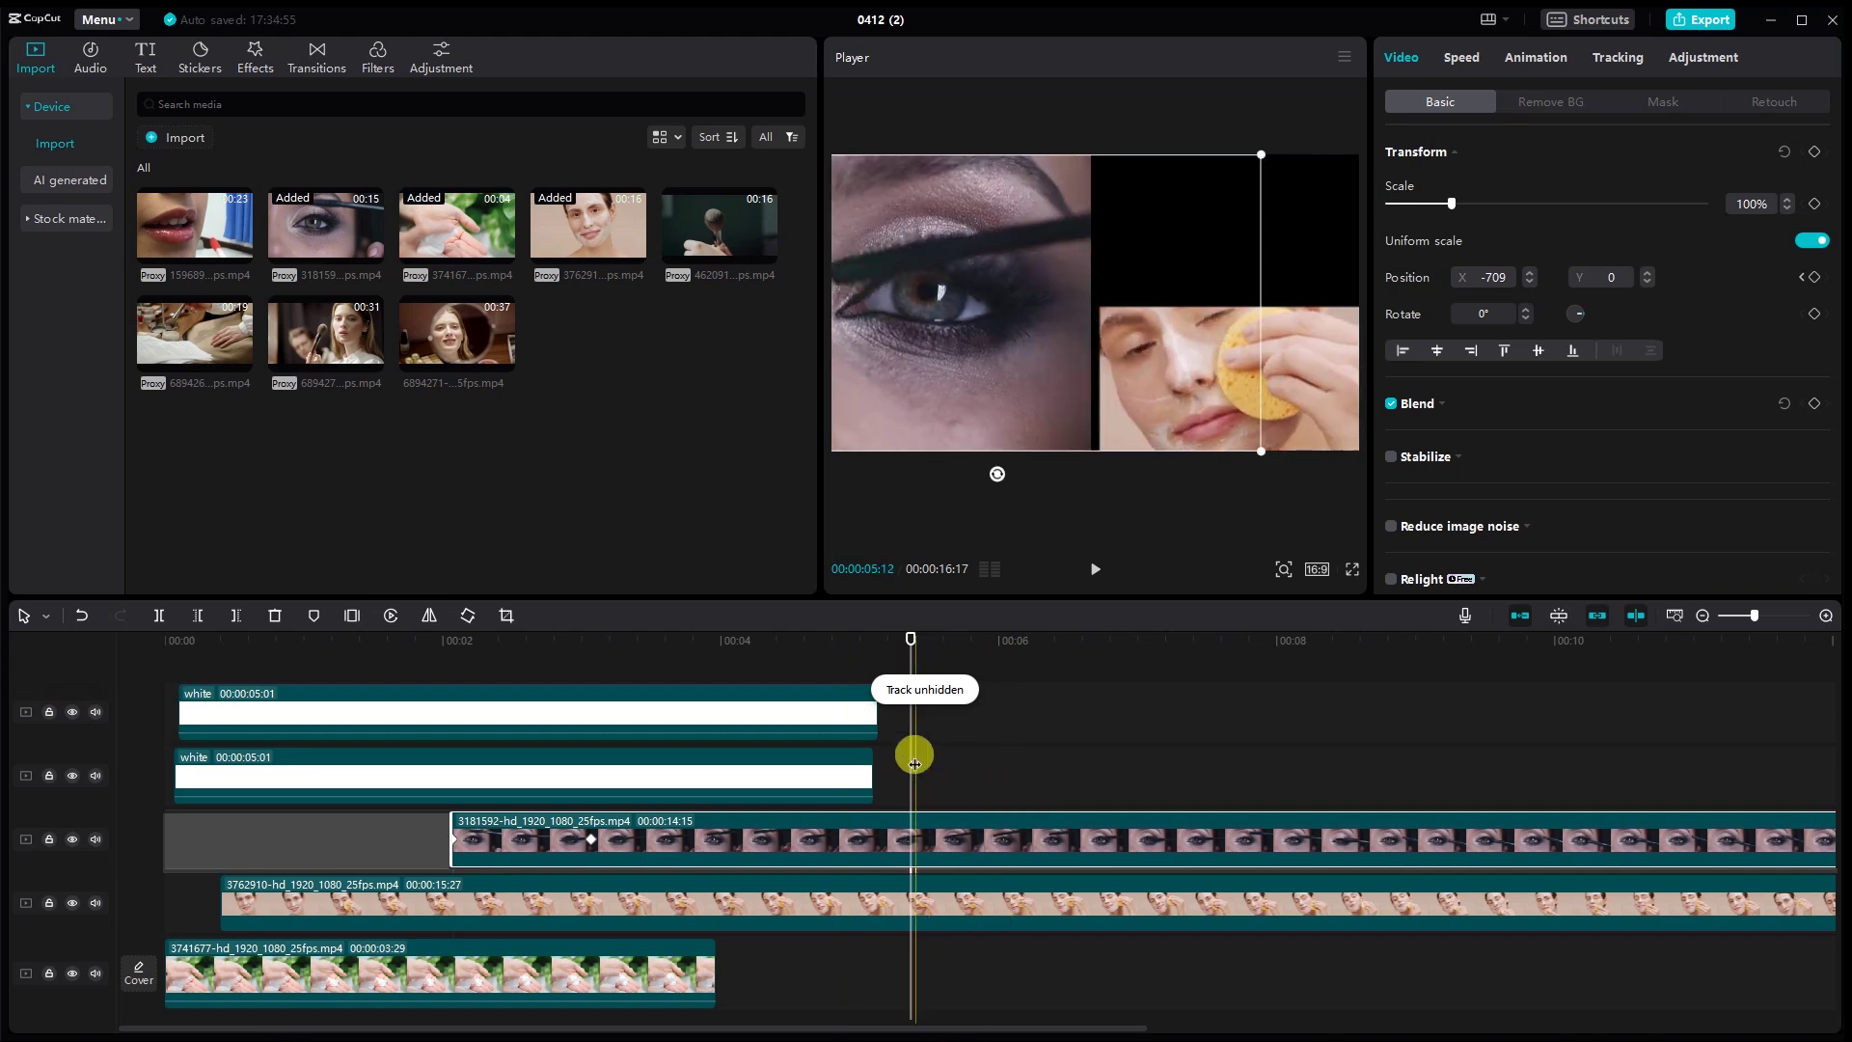
- Add the makeup brush clip to a new track between the eye clip and the white strips
{"action": "mouse_move", "coordinate": [913, 760]}
{"action": "left_mouse_down"}
{"action": "mouse_move", "coordinate": [933, 749]}
{"action": "mouse_move", "coordinate": [906, 749]}
{"action": "left_mouse_up"}
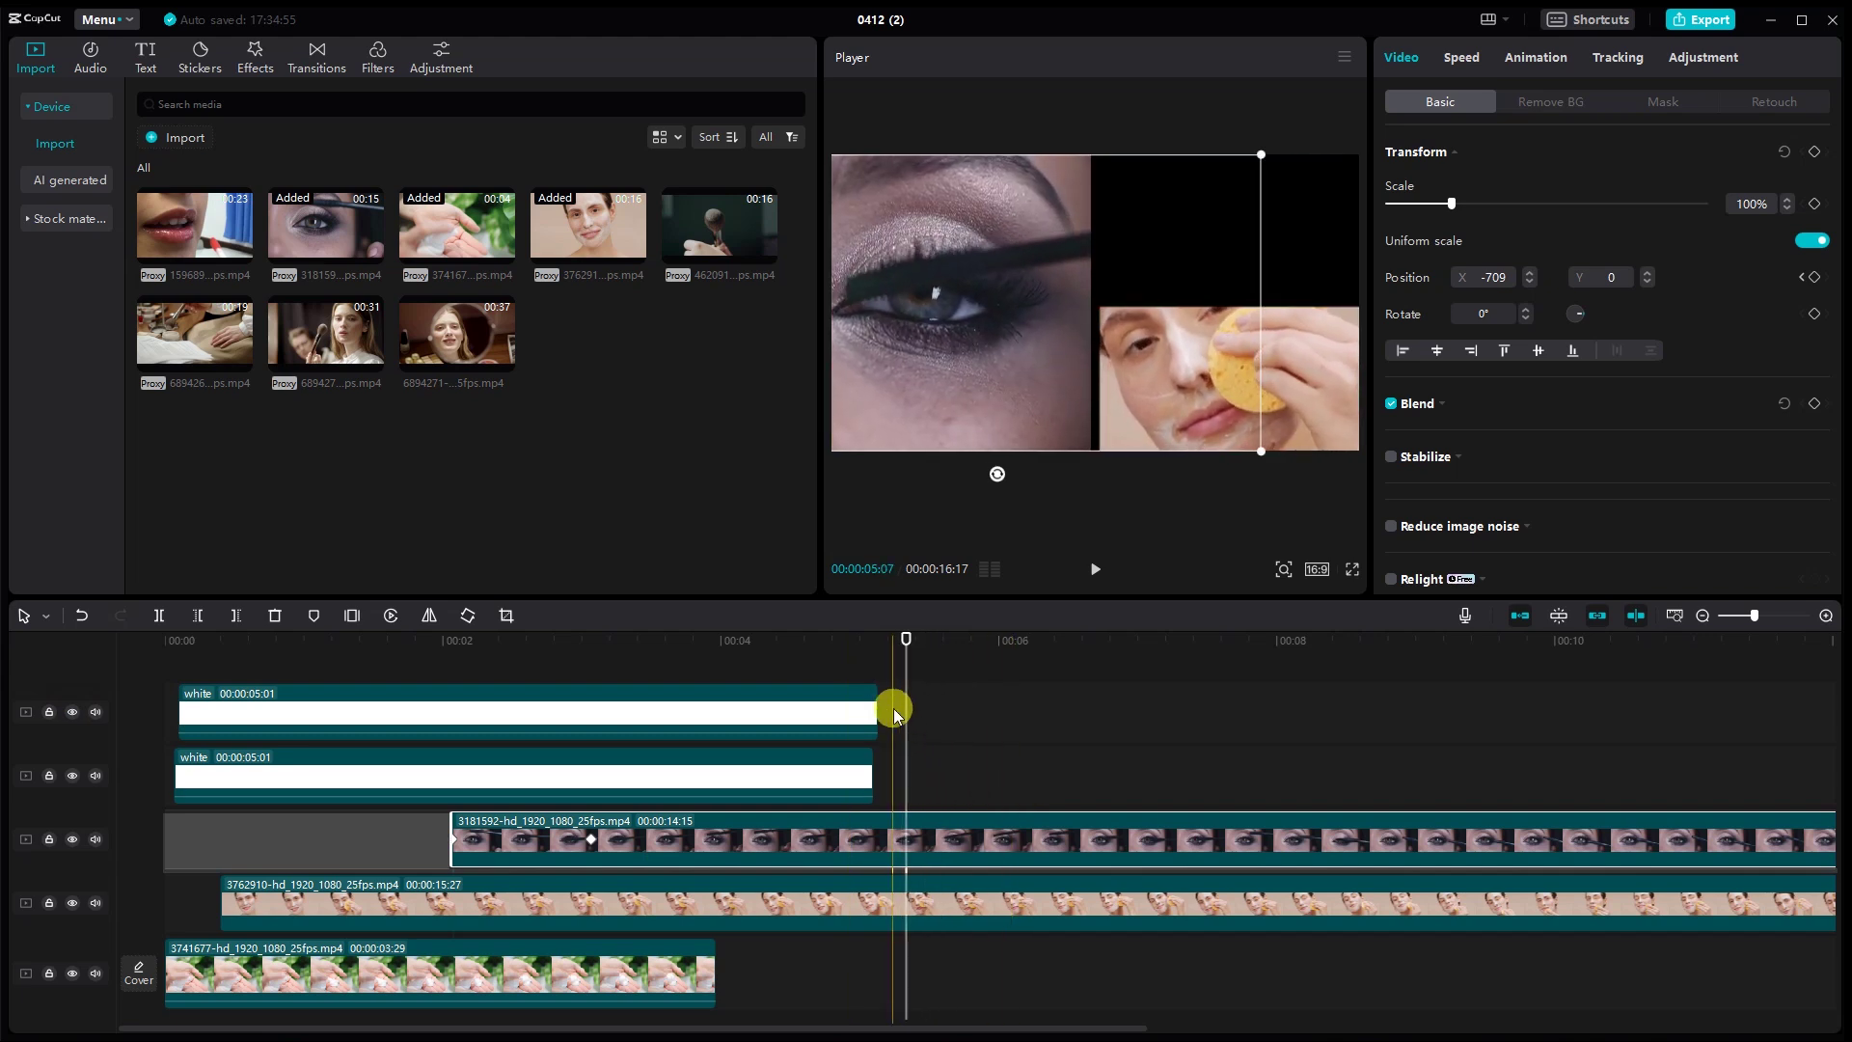
{"action": "left_click", "coordinate": [690, 220]}
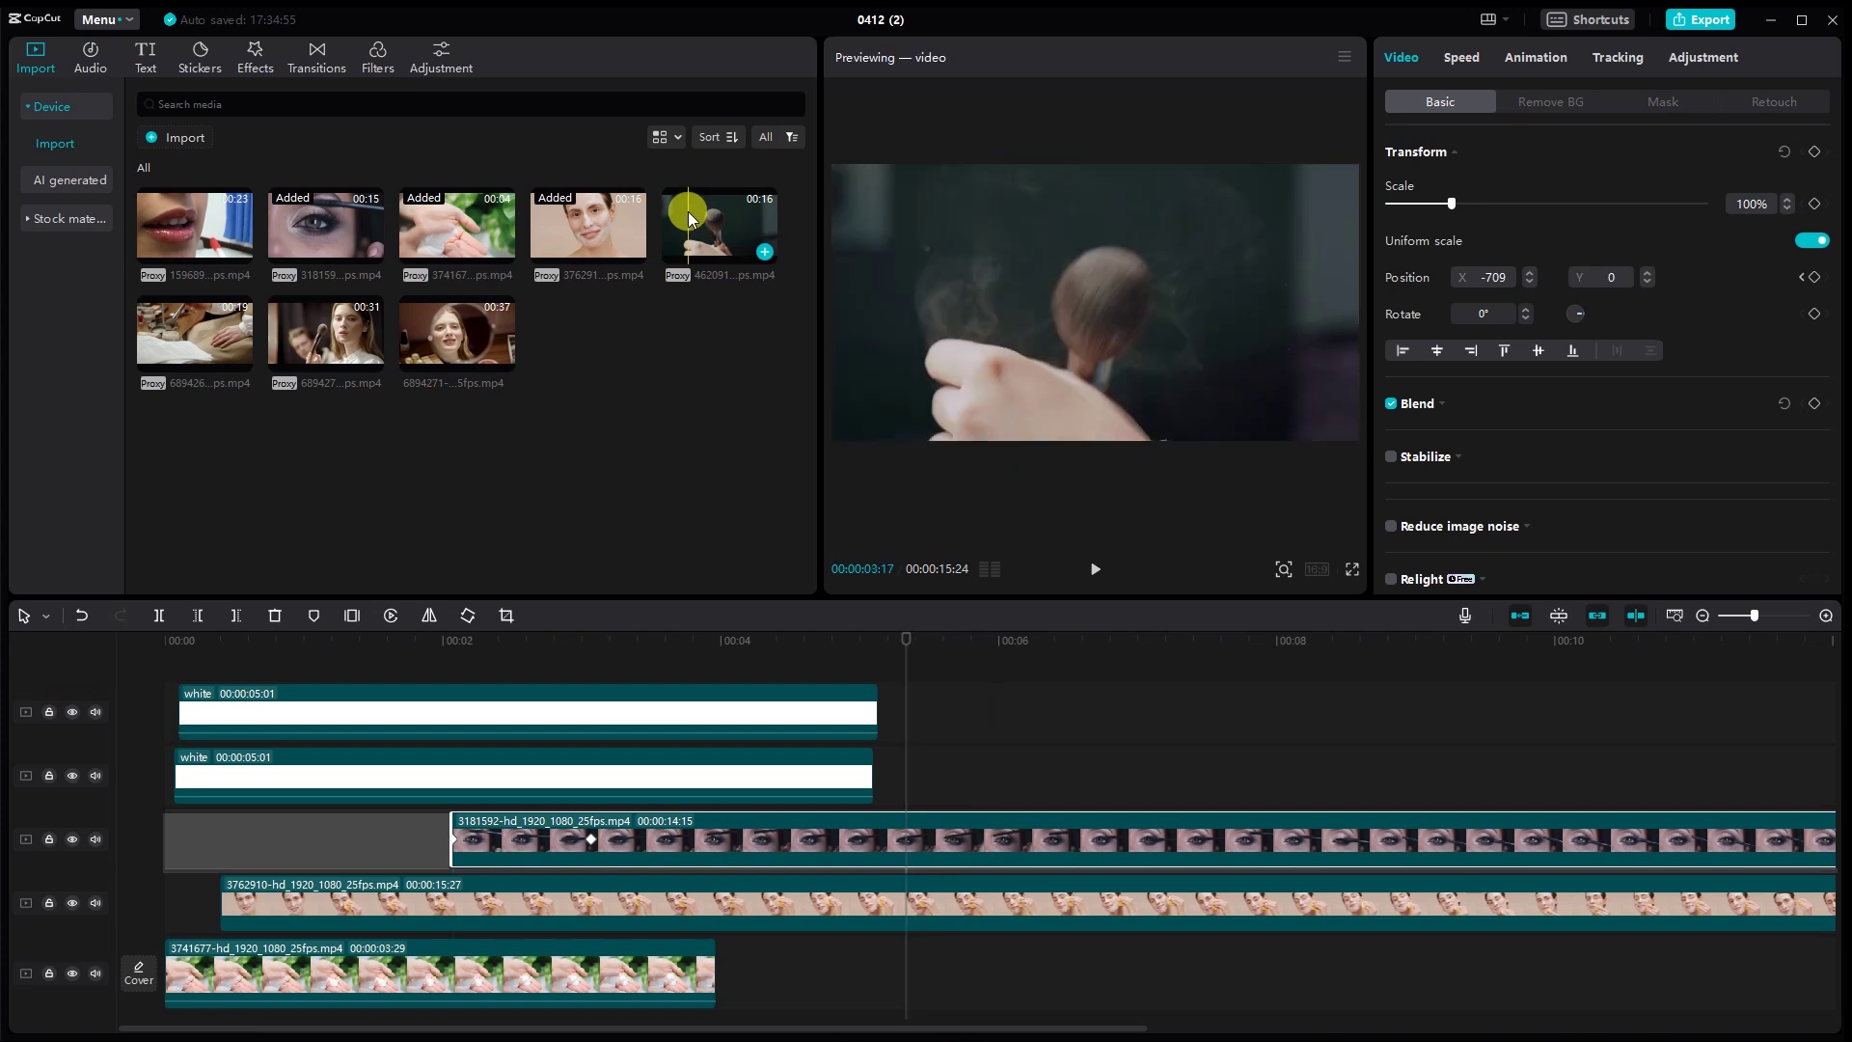
{"action": "left_click_drag", "start_coordinate": [689, 219], "coordinate": [542, 807]}
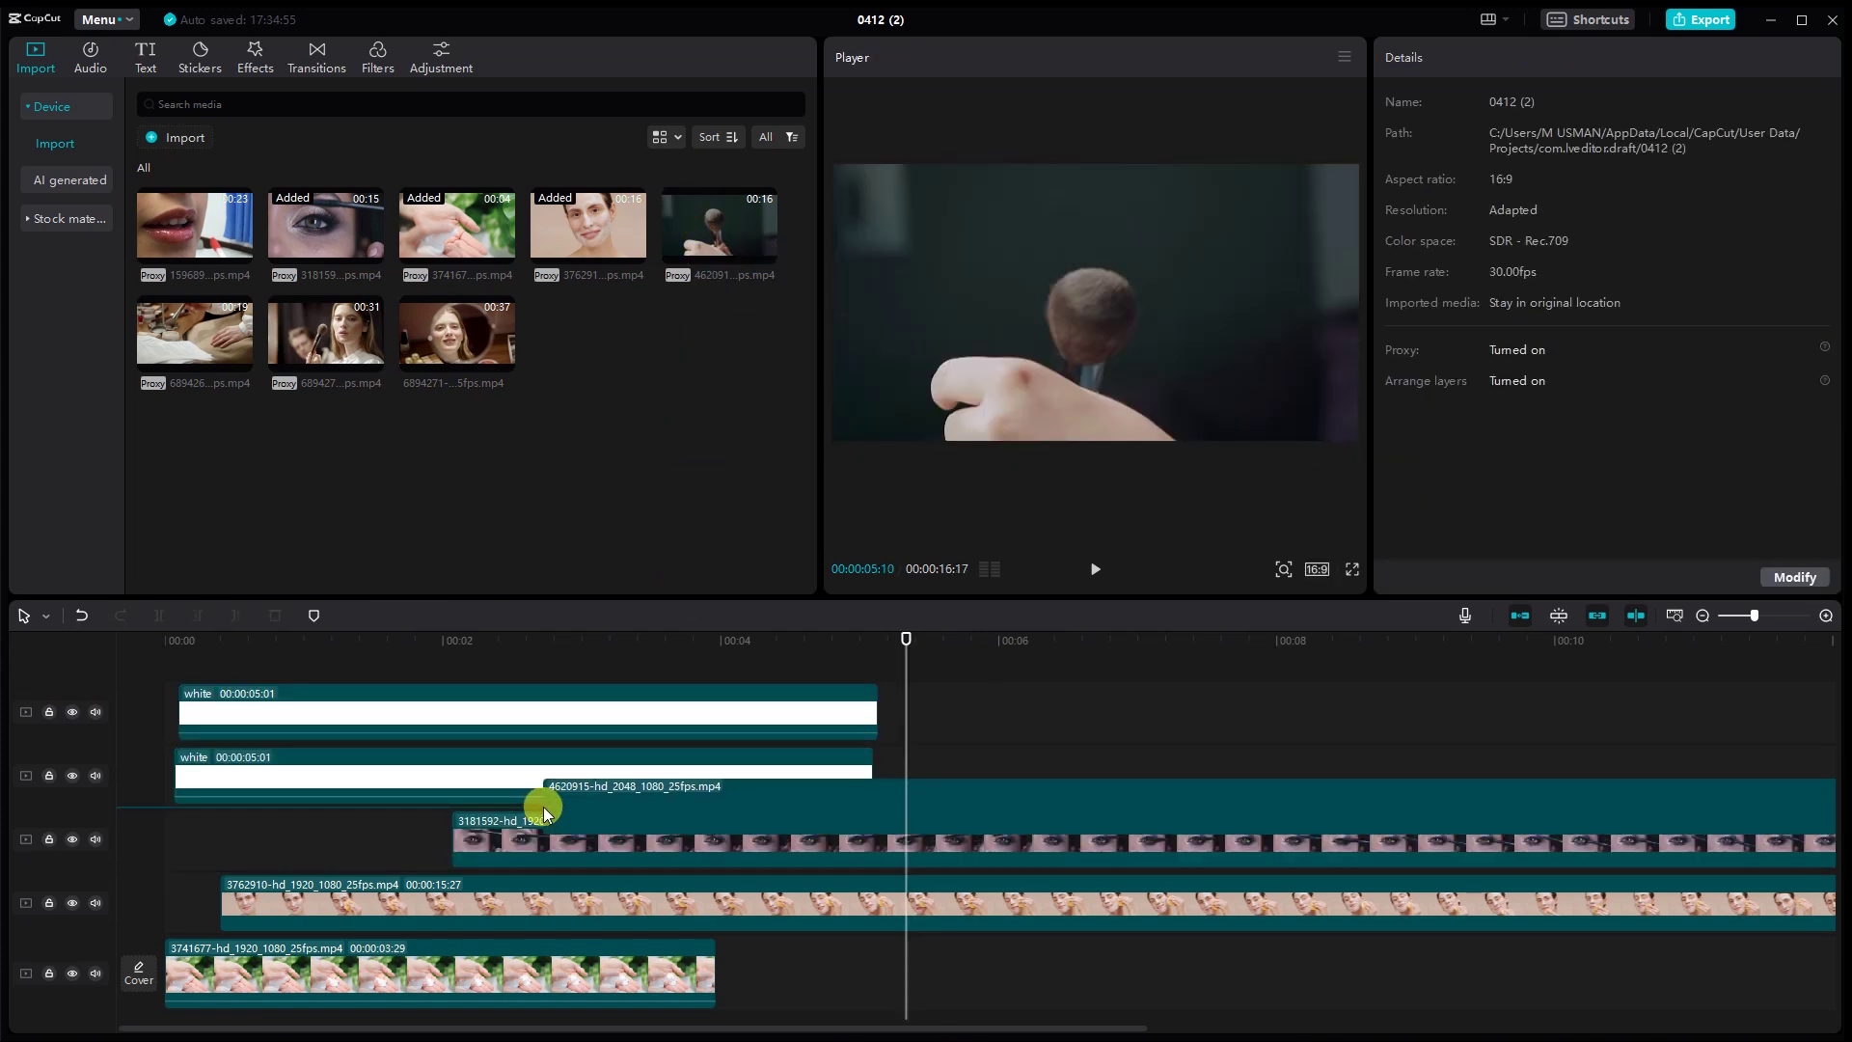
- Enlarge the makeup brush clip to 107% and move it out of the frame to X 2103, Y 2160
{"action": "left_click", "coordinate": [807, 876]}
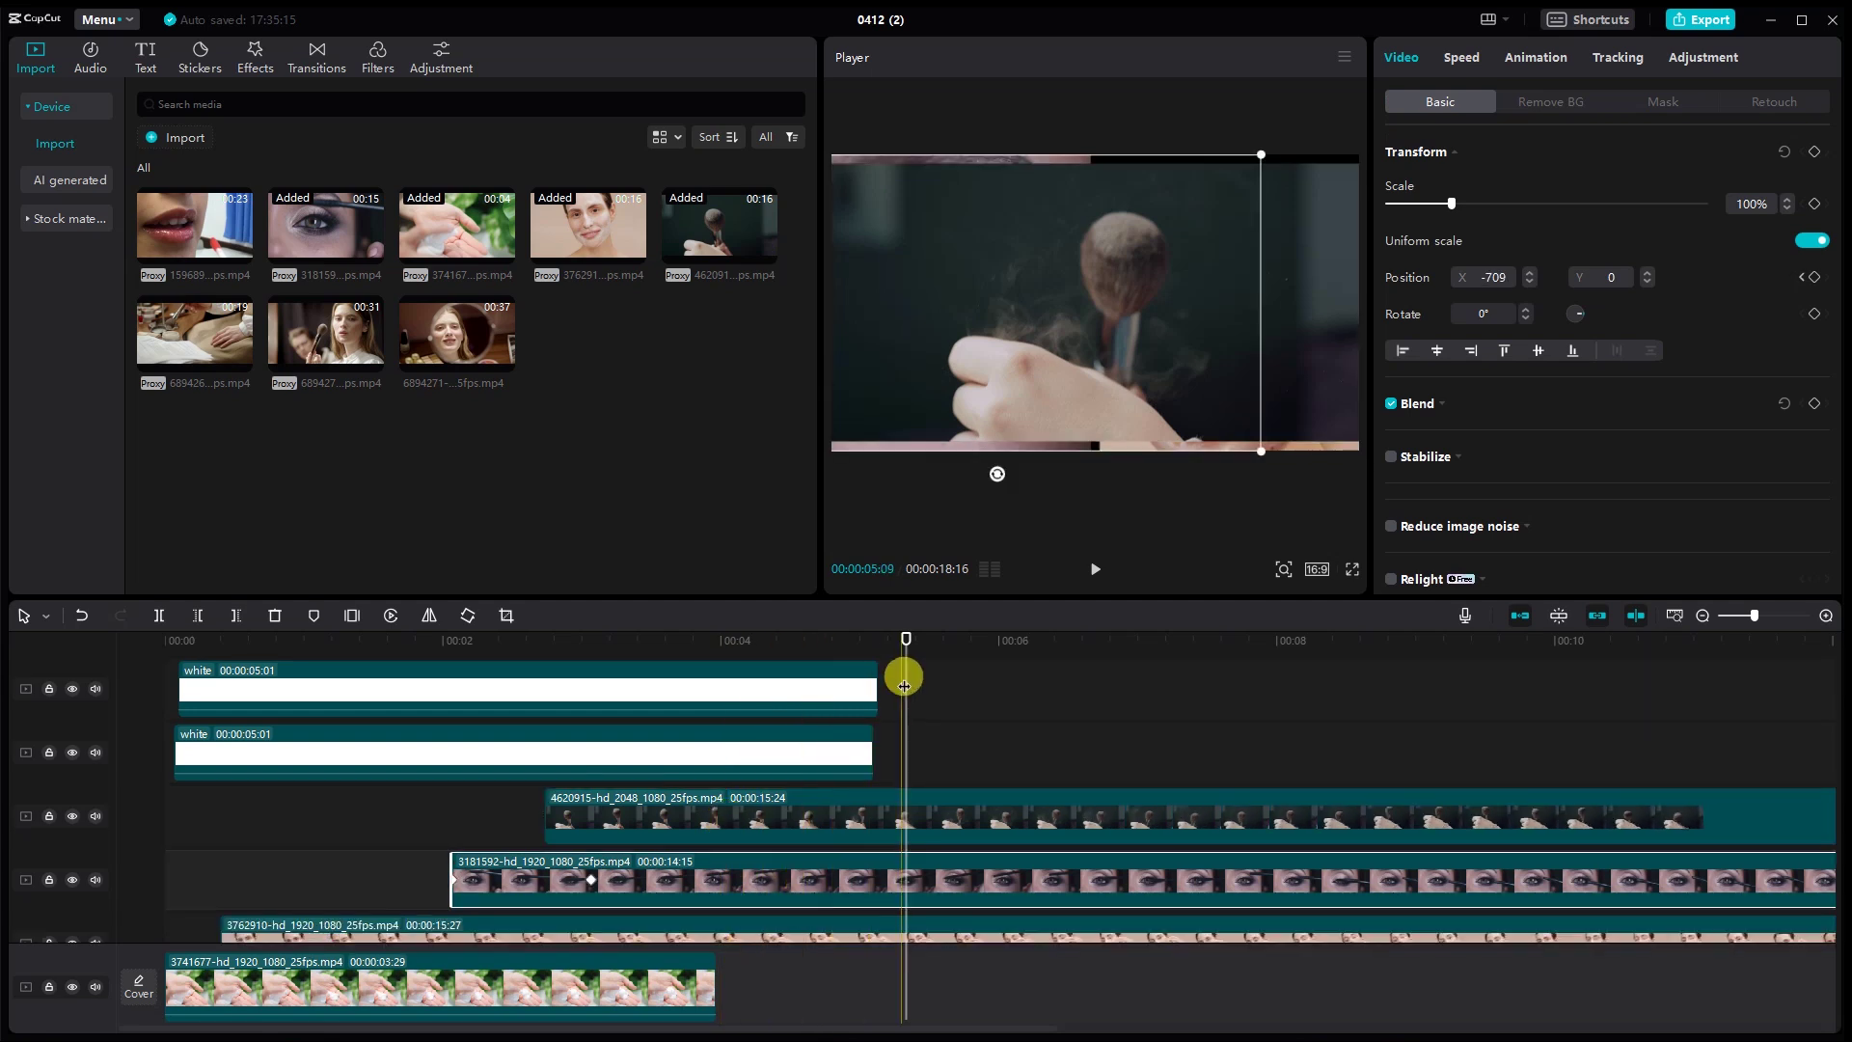
{"action": "left_click", "coordinate": [758, 835]}
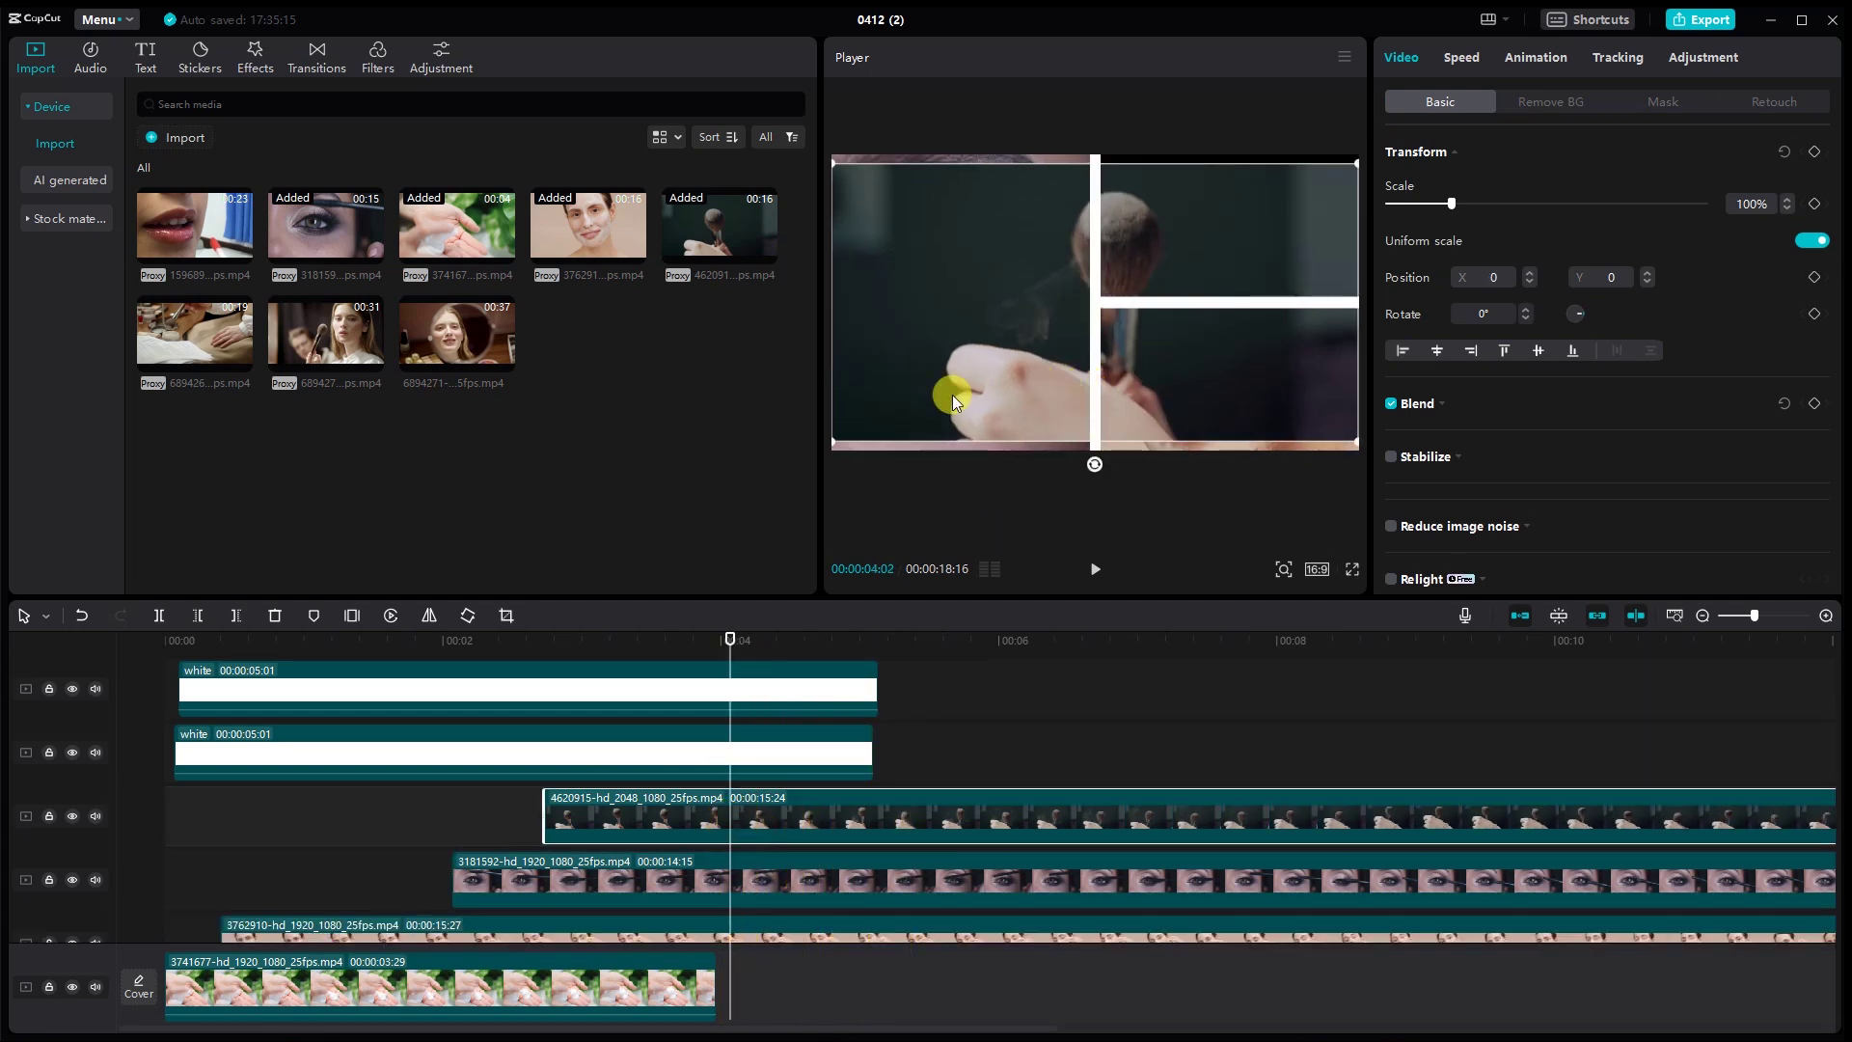
{"action": "left_click_drag", "start_coordinate": [832, 164], "coordinate": [807, 156]}
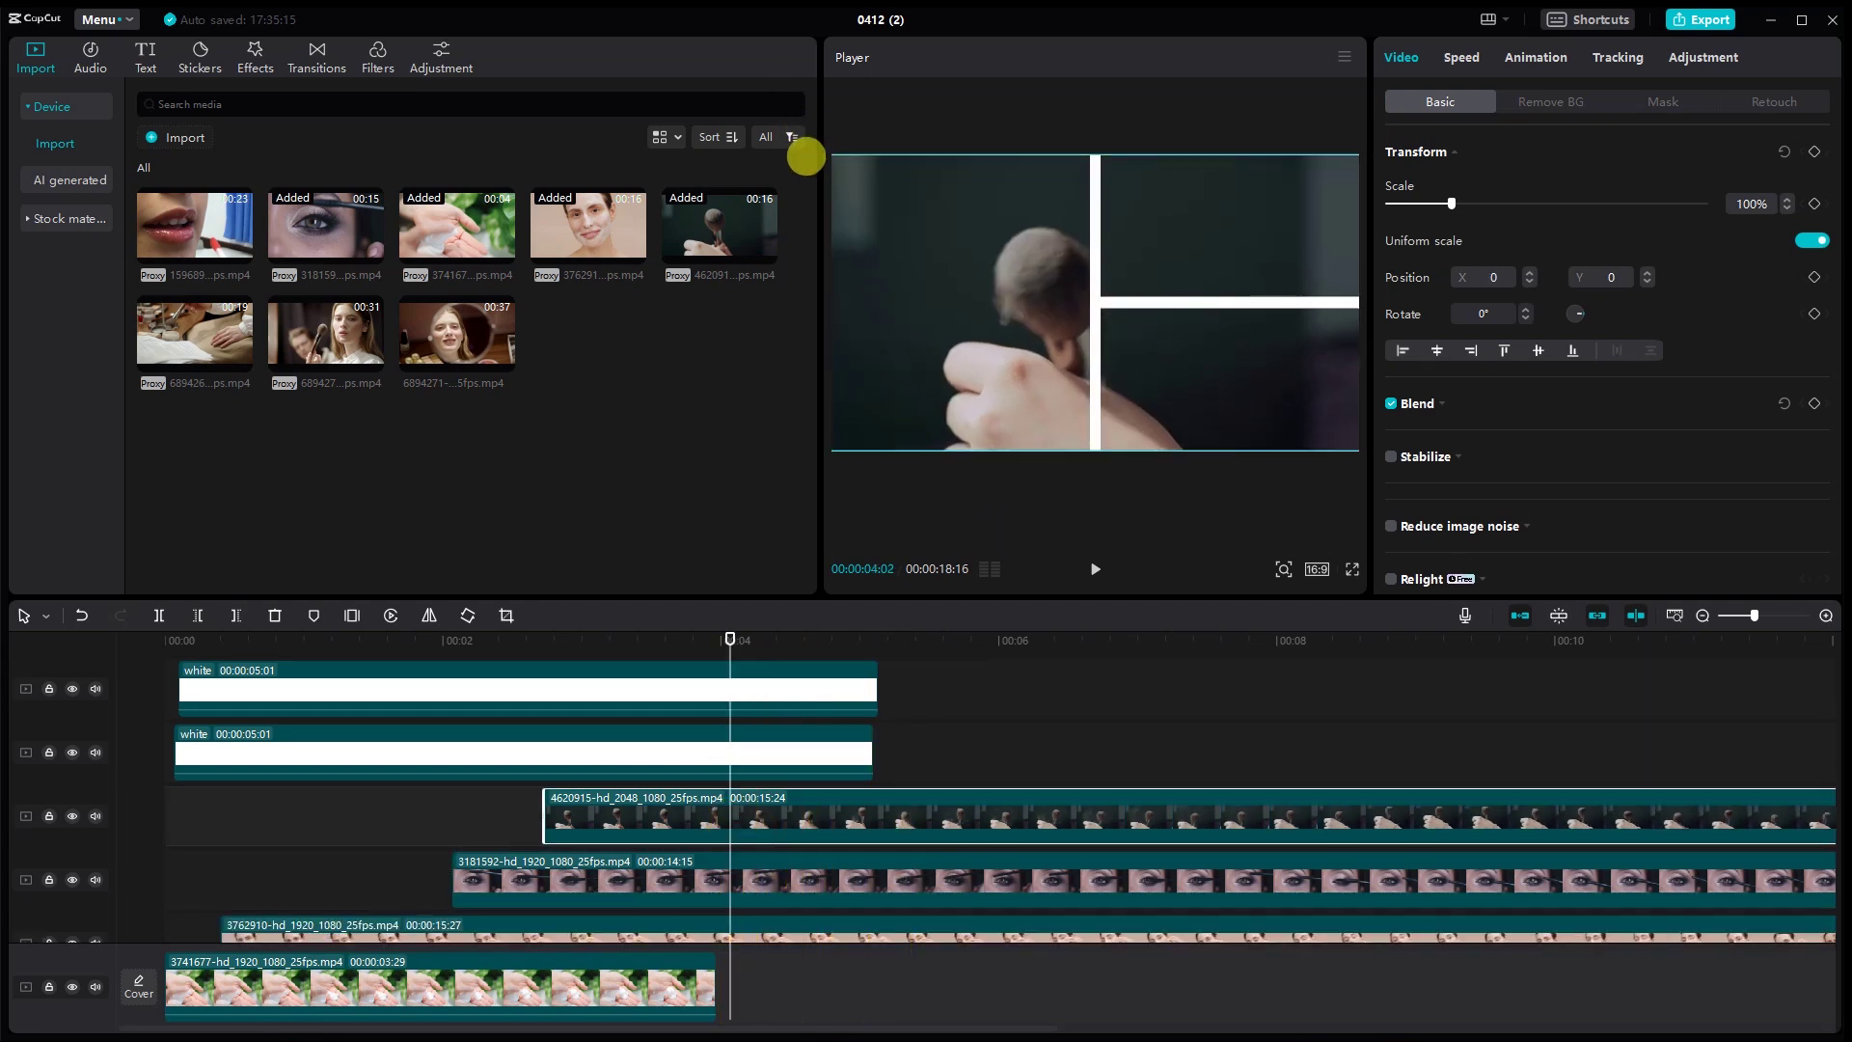
{"action": "mouse_move", "coordinate": [948, 304]}
{"action": "left_mouse_down"}
{"action": "mouse_move", "coordinate": [1228, 90]}
{"action": "mouse_move", "coordinate": [1254, 13]}
{"action": "left_mouse_up"}
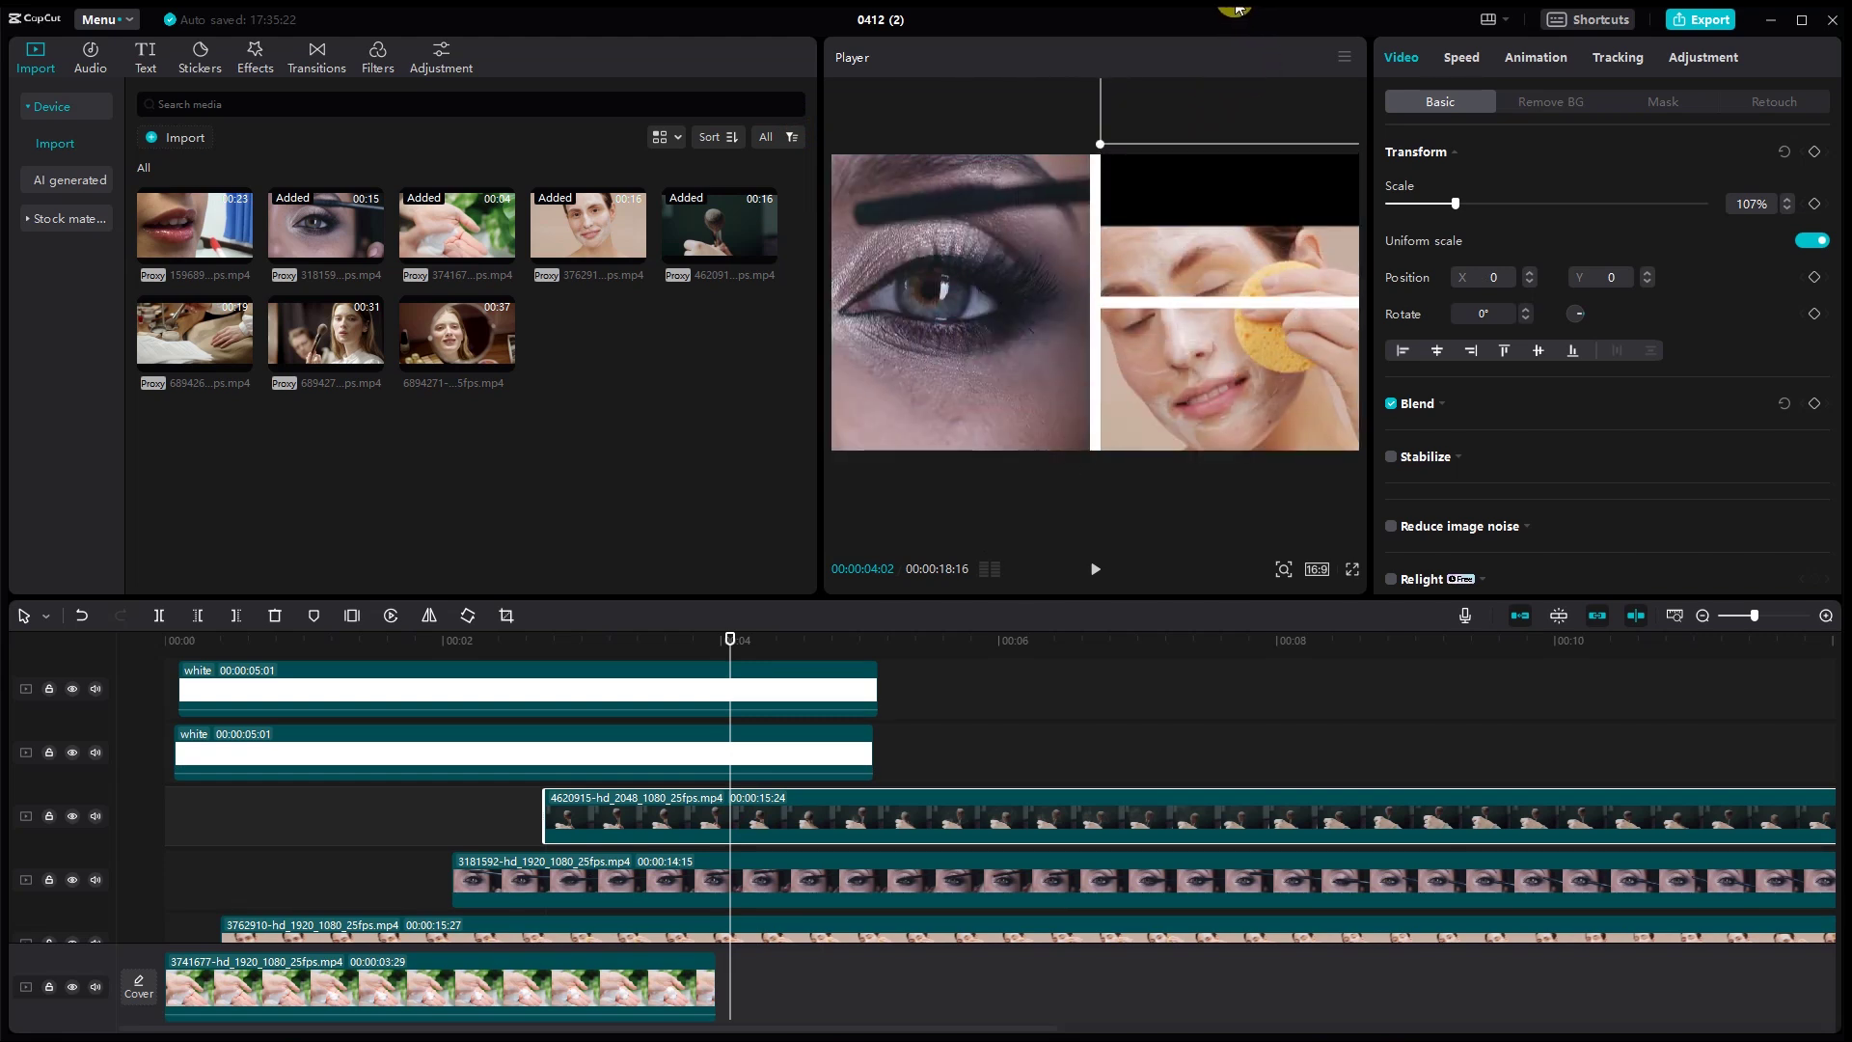
- Shift the makeup brush clip to start at 00:00:03:23 and place the playhead at its start
{"action": "left_click", "coordinate": [507, 863]}
{"action": "left_click", "coordinate": [522, 880]}
{"action": "left_click", "coordinate": [589, 878]}
{"action": "left_click_drag", "start_coordinate": [675, 831], "coordinate": [819, 831]}
{"action": "left_click", "coordinate": [548, 892]}
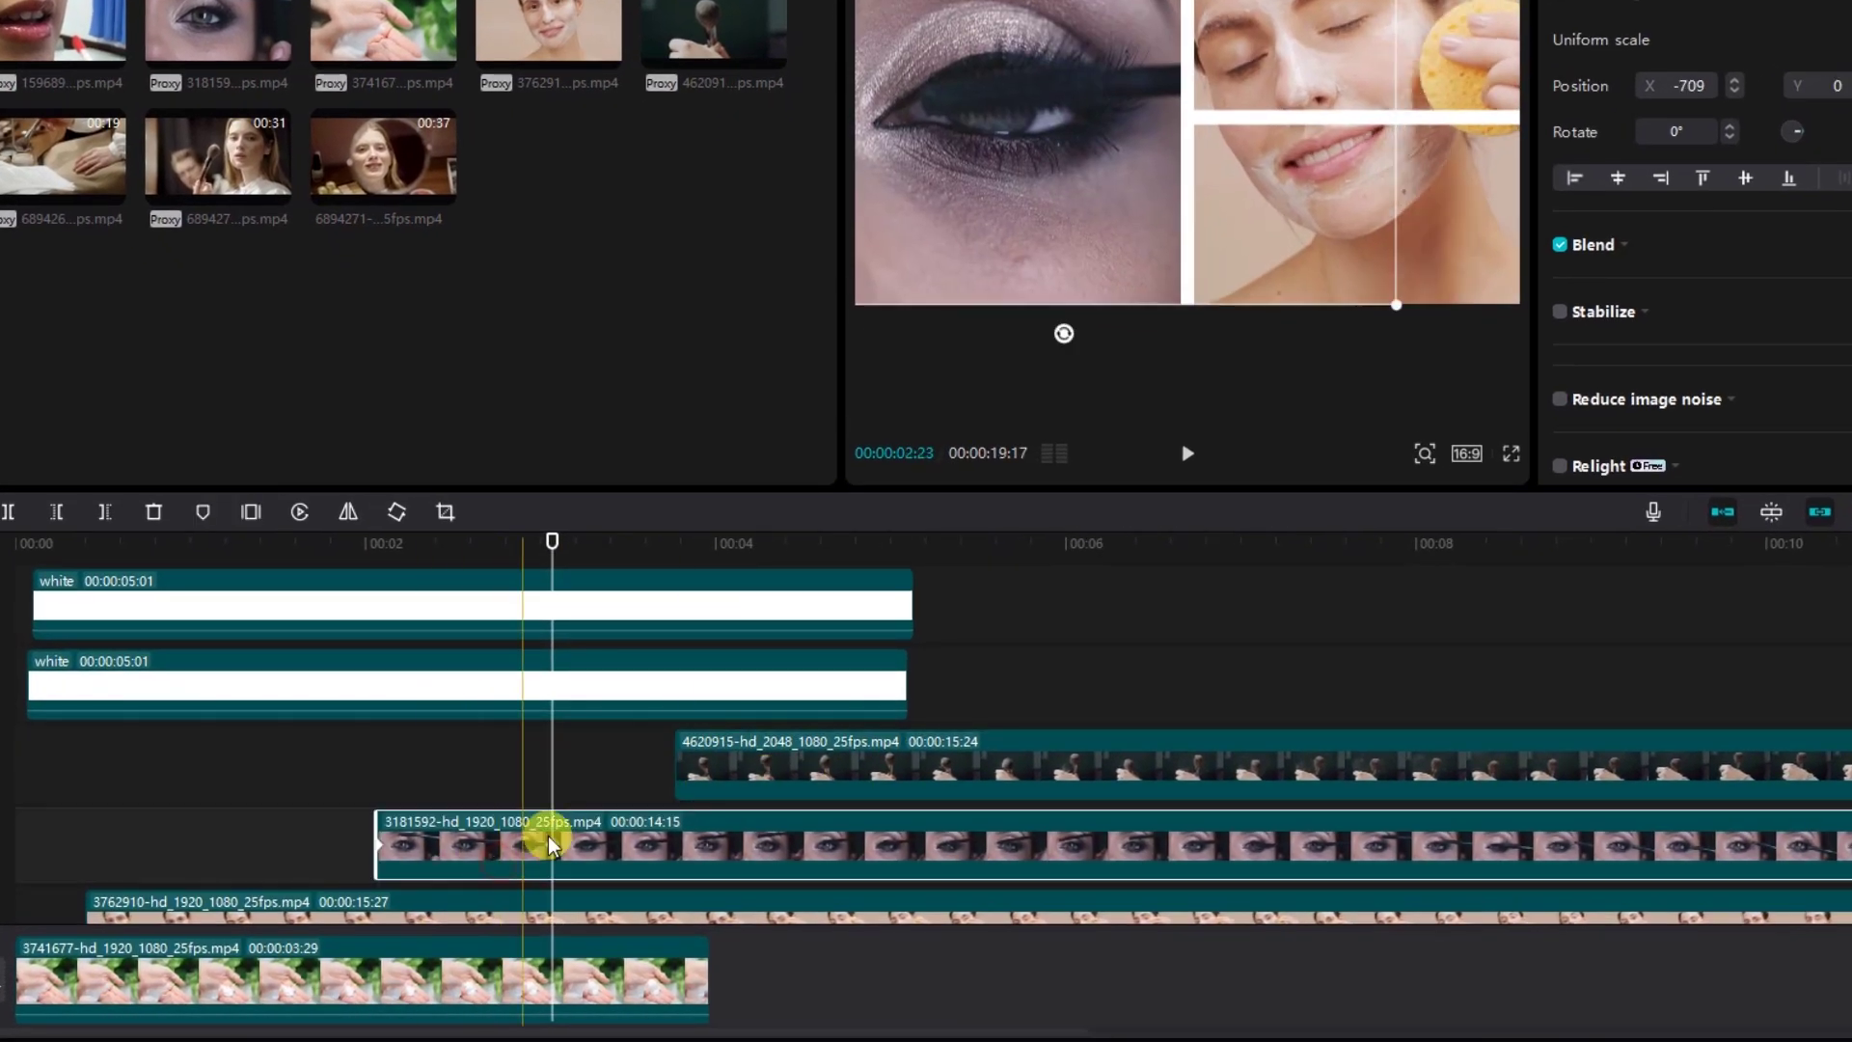
{"action": "scroll", "coordinate": [549, 742], "scroll_direction": "down", "scroll_amount": 1}
{"action": "left_click_drag", "start_coordinate": [550, 715], "coordinate": [800, 760]}
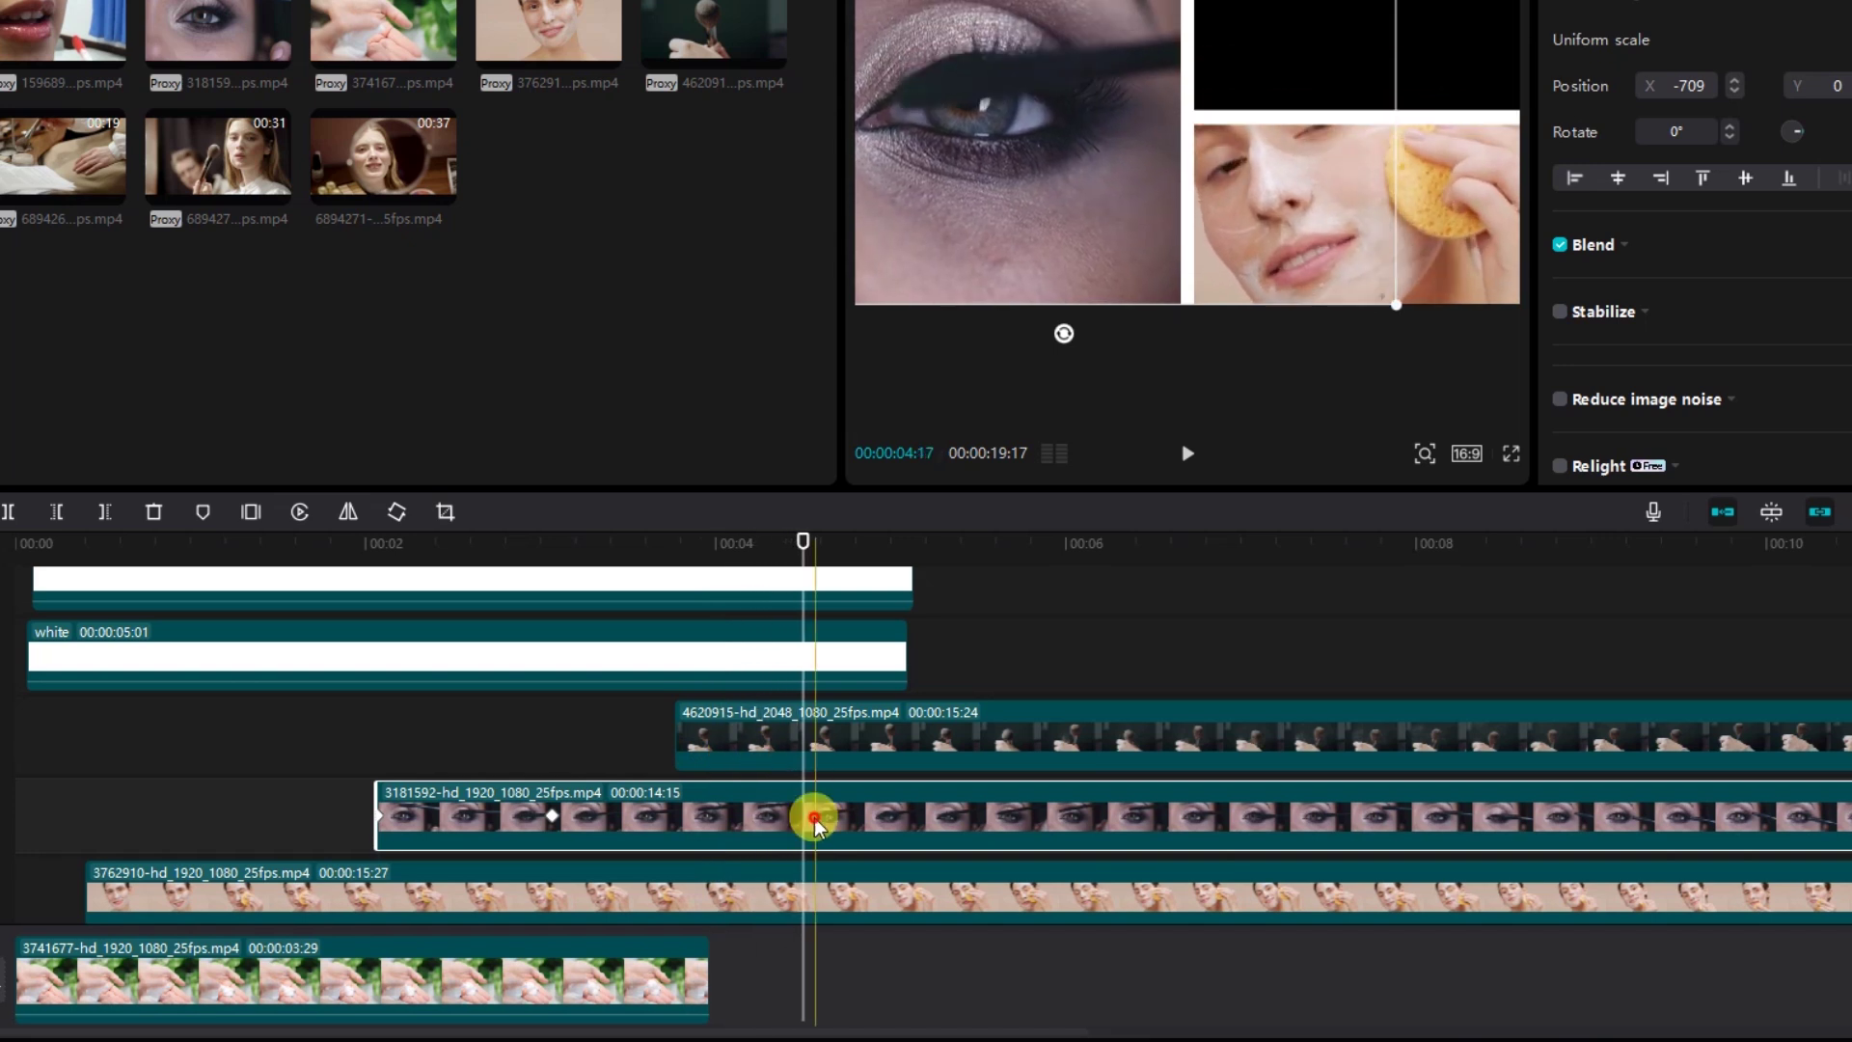
{"action": "left_click", "coordinate": [822, 876]}
{"action": "left_click_drag", "start_coordinate": [801, 541], "coordinate": [680, 602]}
{"action": "left_click", "coordinate": [714, 741]}
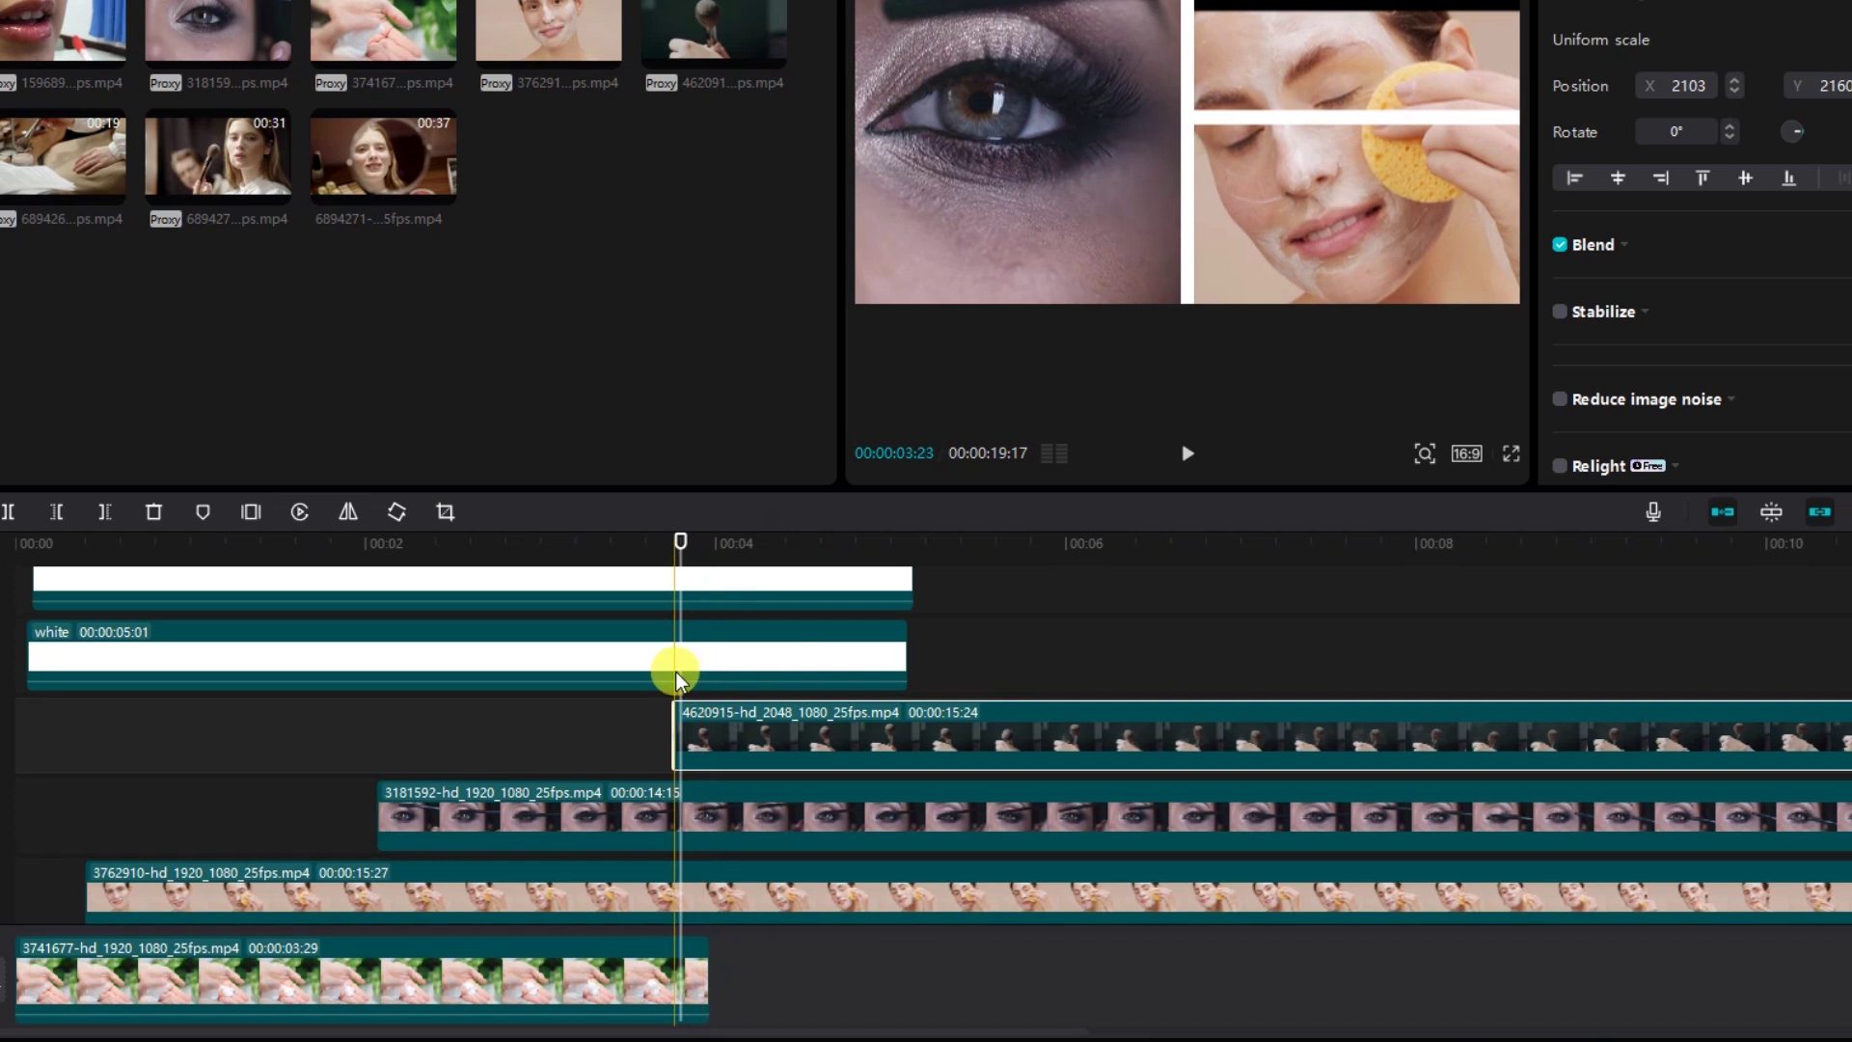
{"action": "left_click_drag", "start_coordinate": [680, 541], "coordinate": [674, 543]}
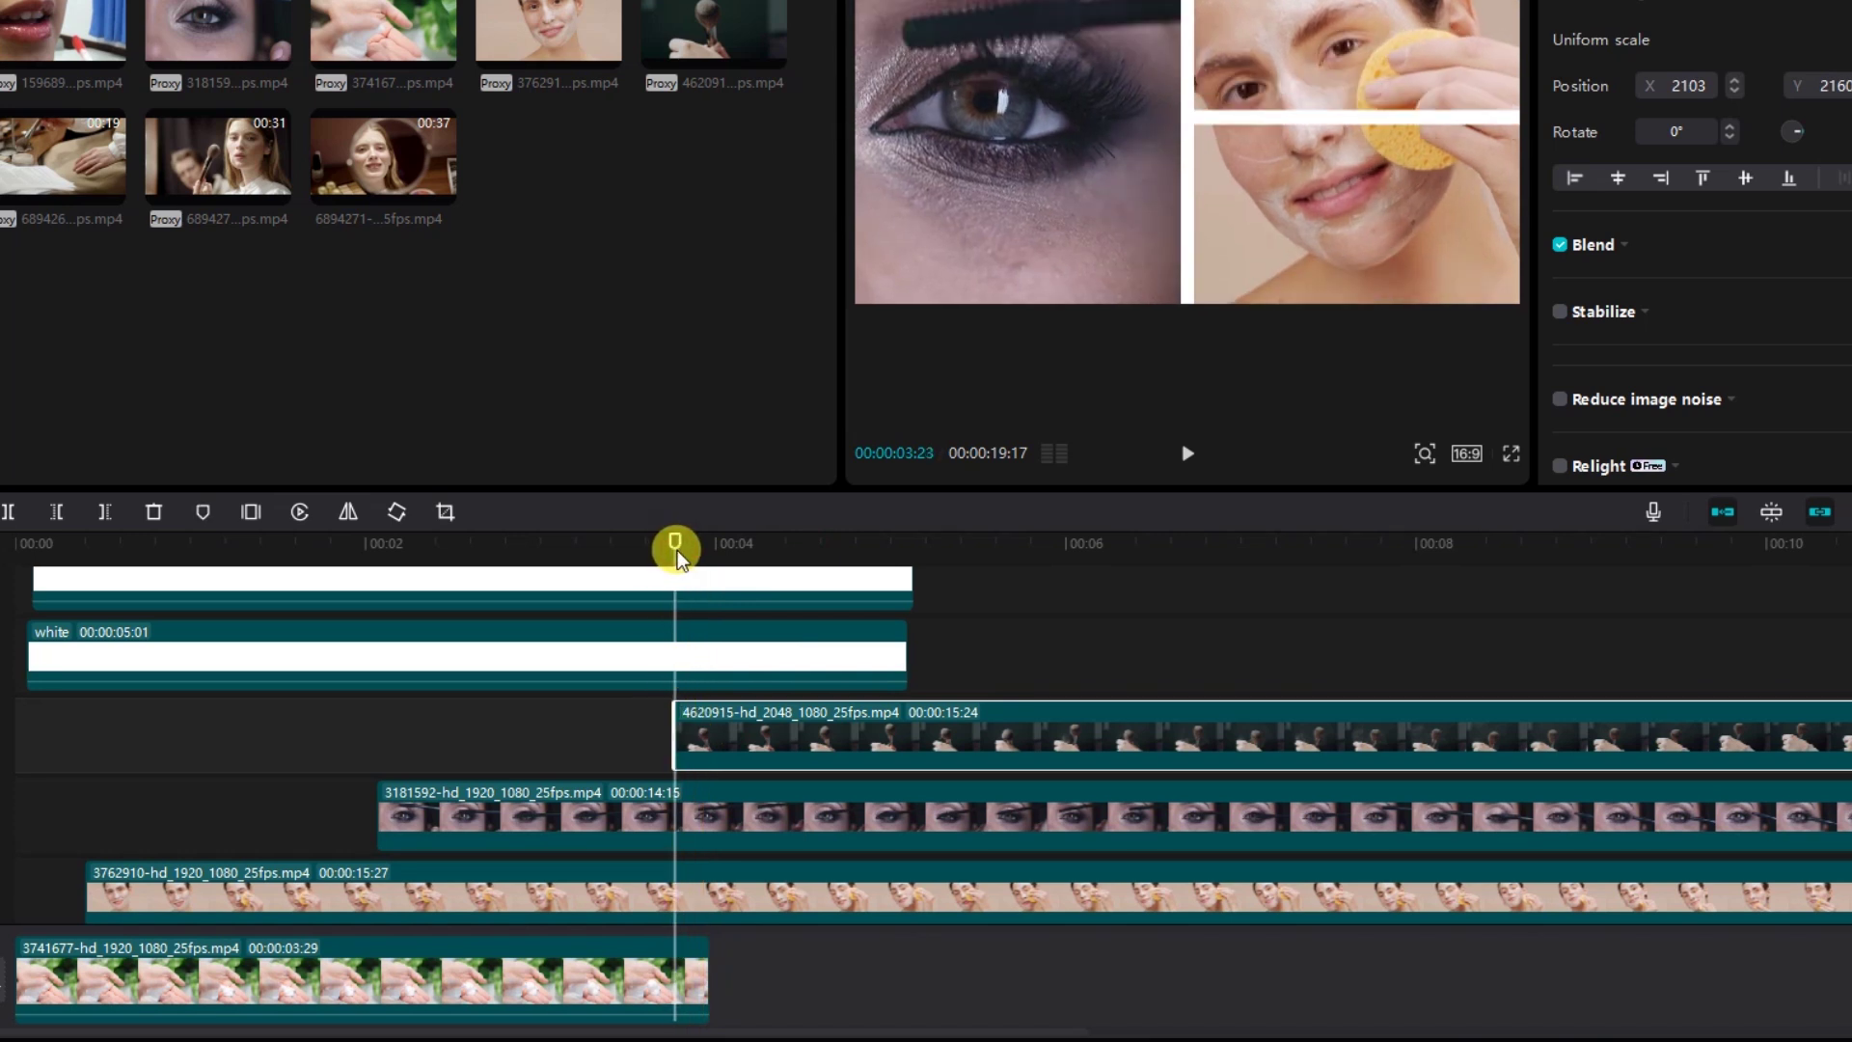
- Trim the brush clip's start to 00:00:03:25 and add a transform keyframe there at X 2085, Y 2160
{"action": "scroll", "coordinate": [781, 675], "scroll_direction": "down", "scroll_amount": 2}
{"action": "left_click", "coordinate": [710, 844]}
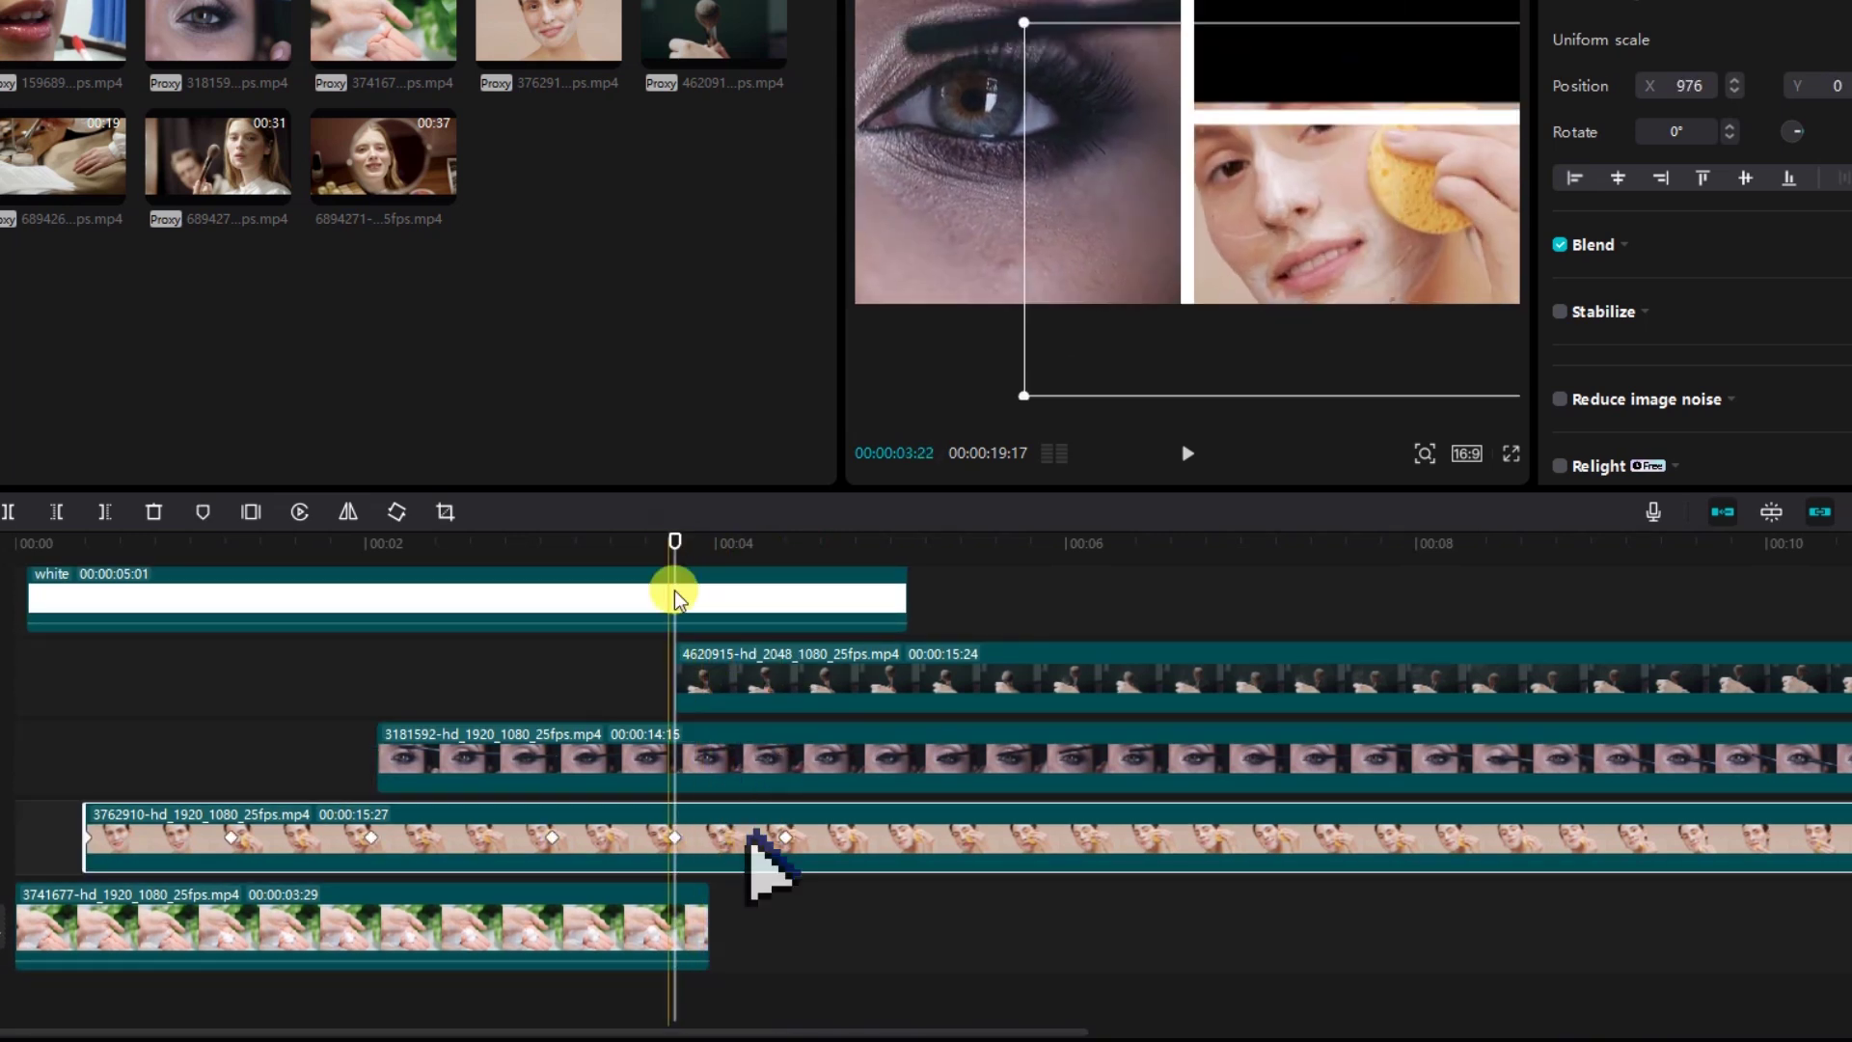
{"action": "left_click_drag", "start_coordinate": [675, 551], "coordinate": [683, 550]}
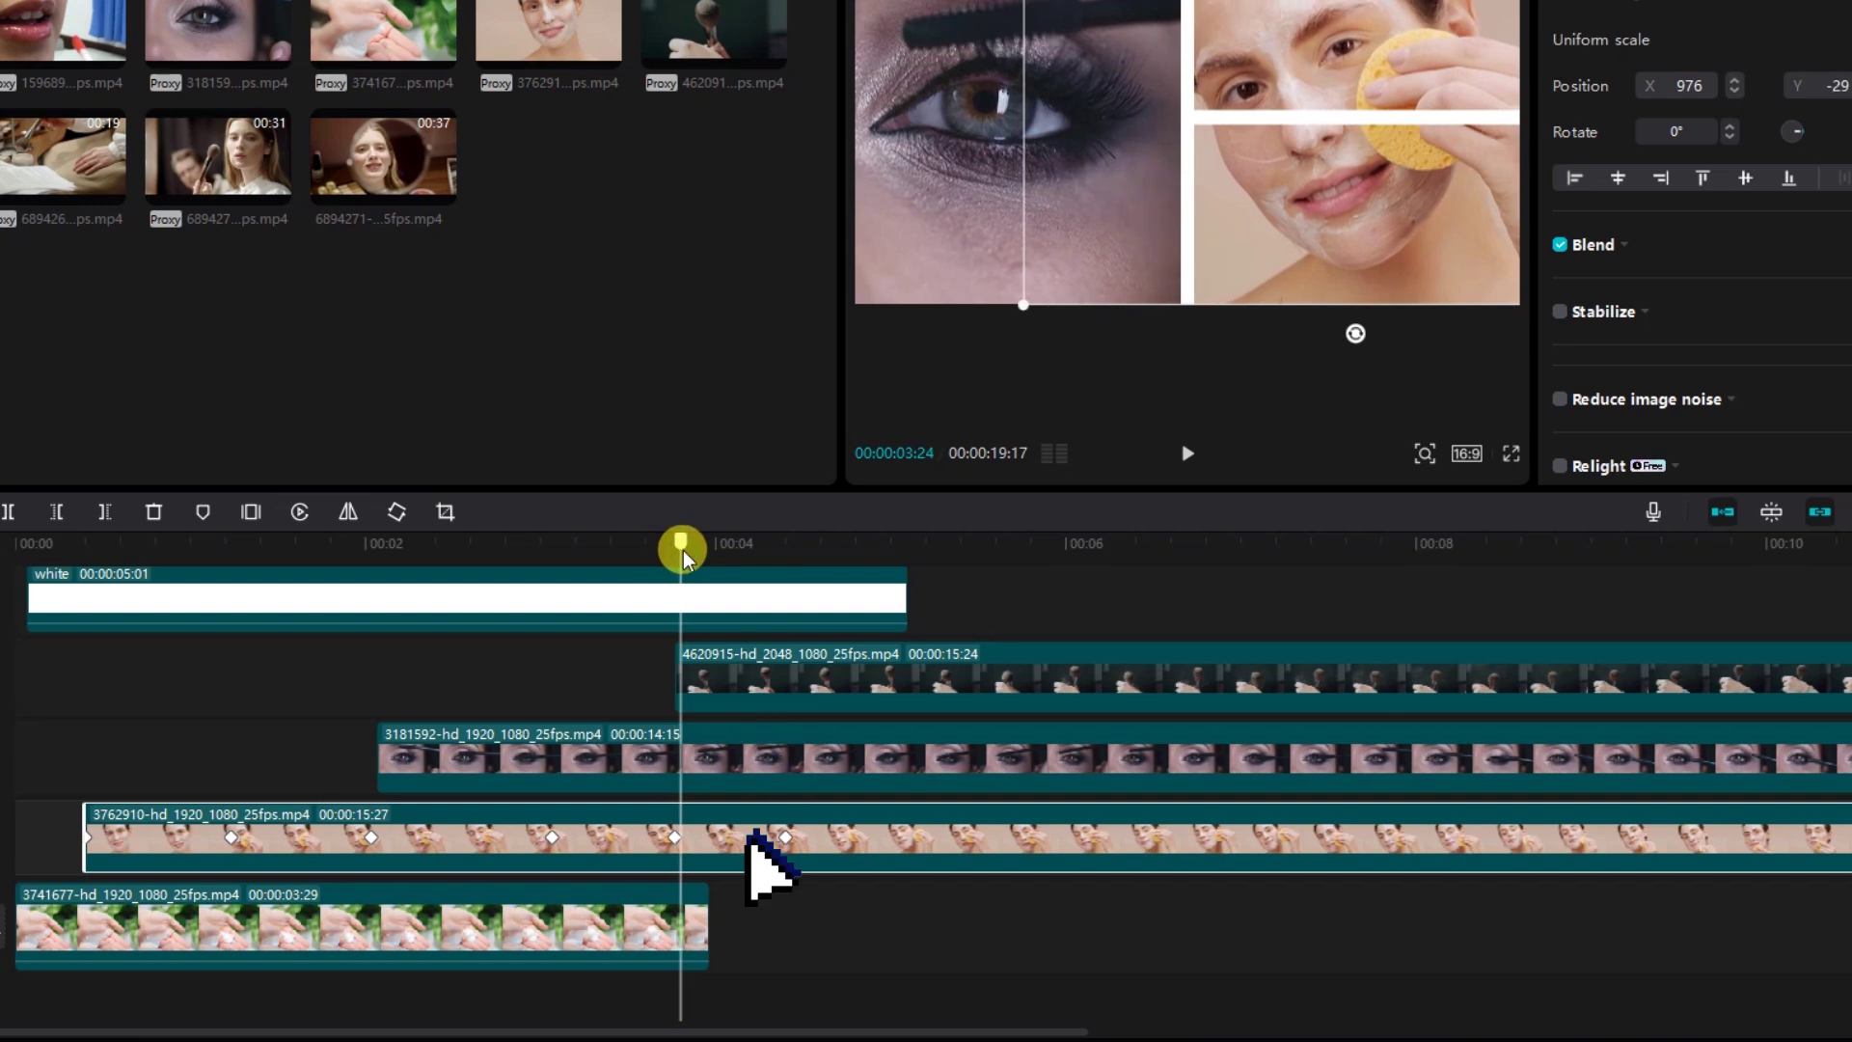
{"action": "left_click", "coordinate": [682, 675]}
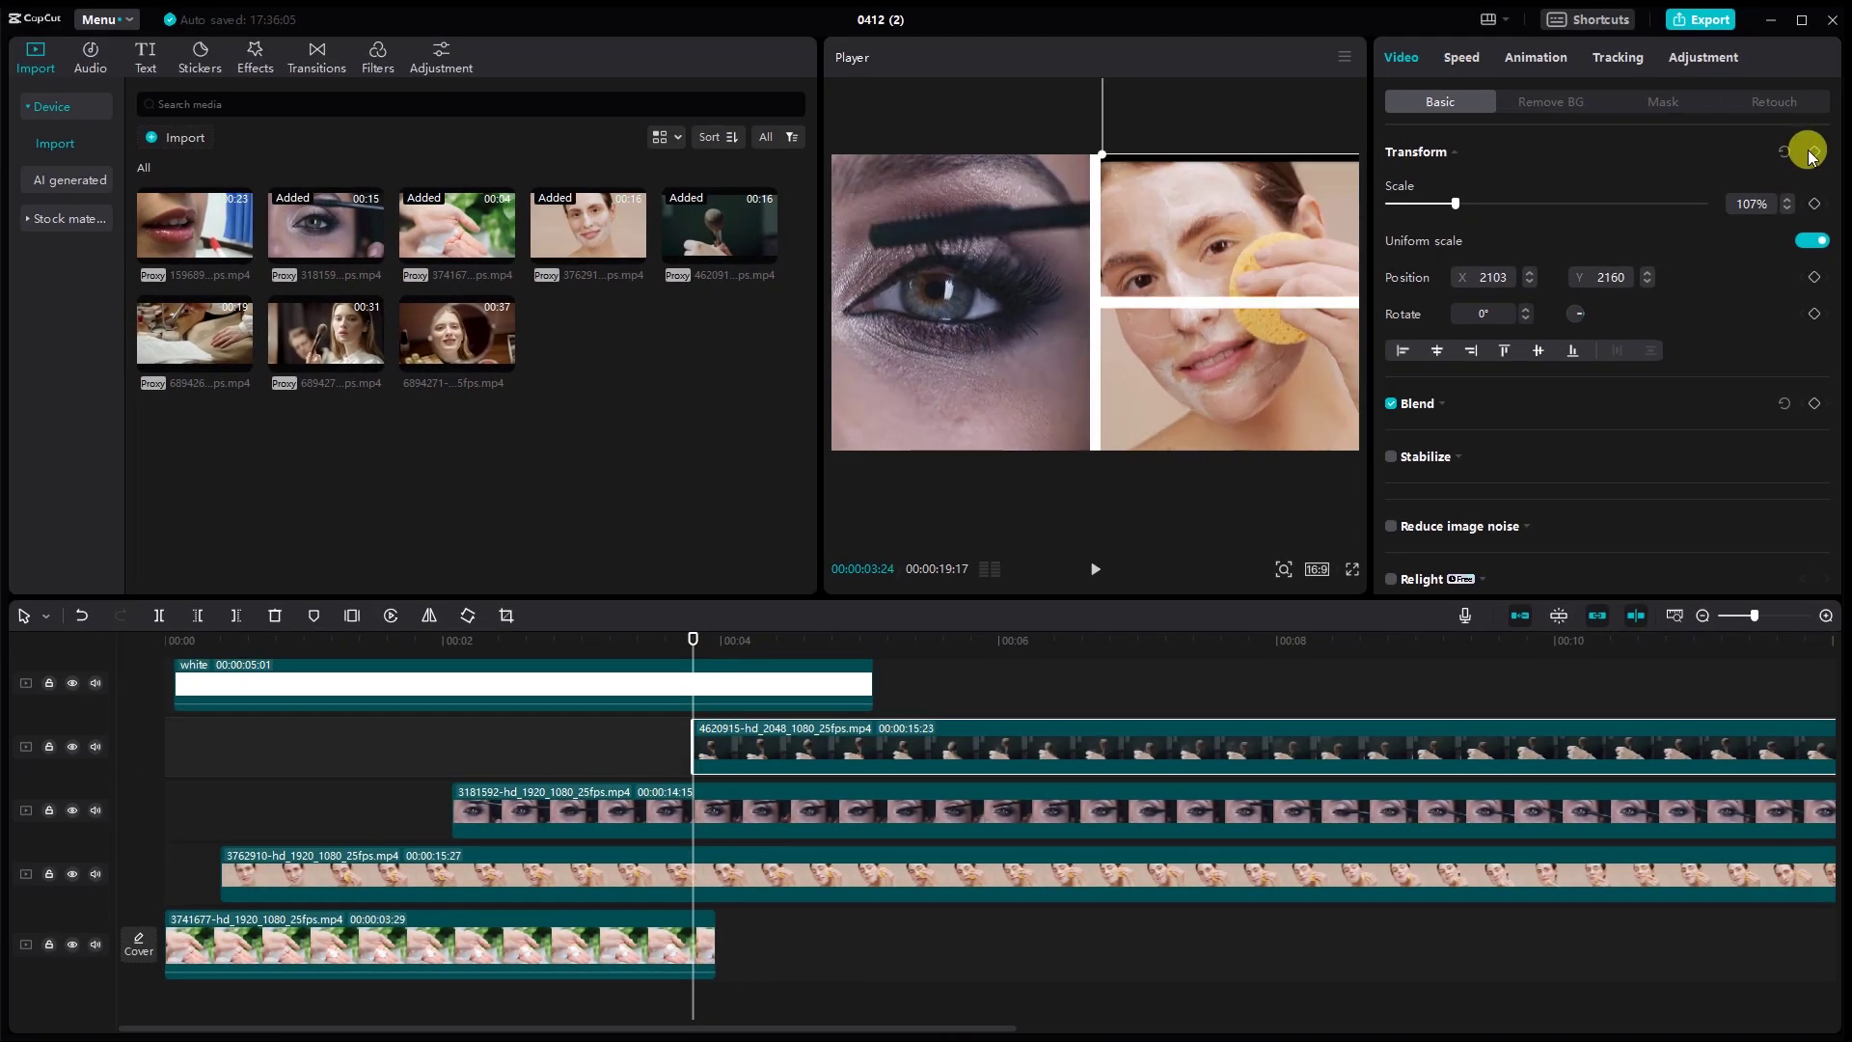
{"action": "left_click", "coordinate": [1850, 120]}
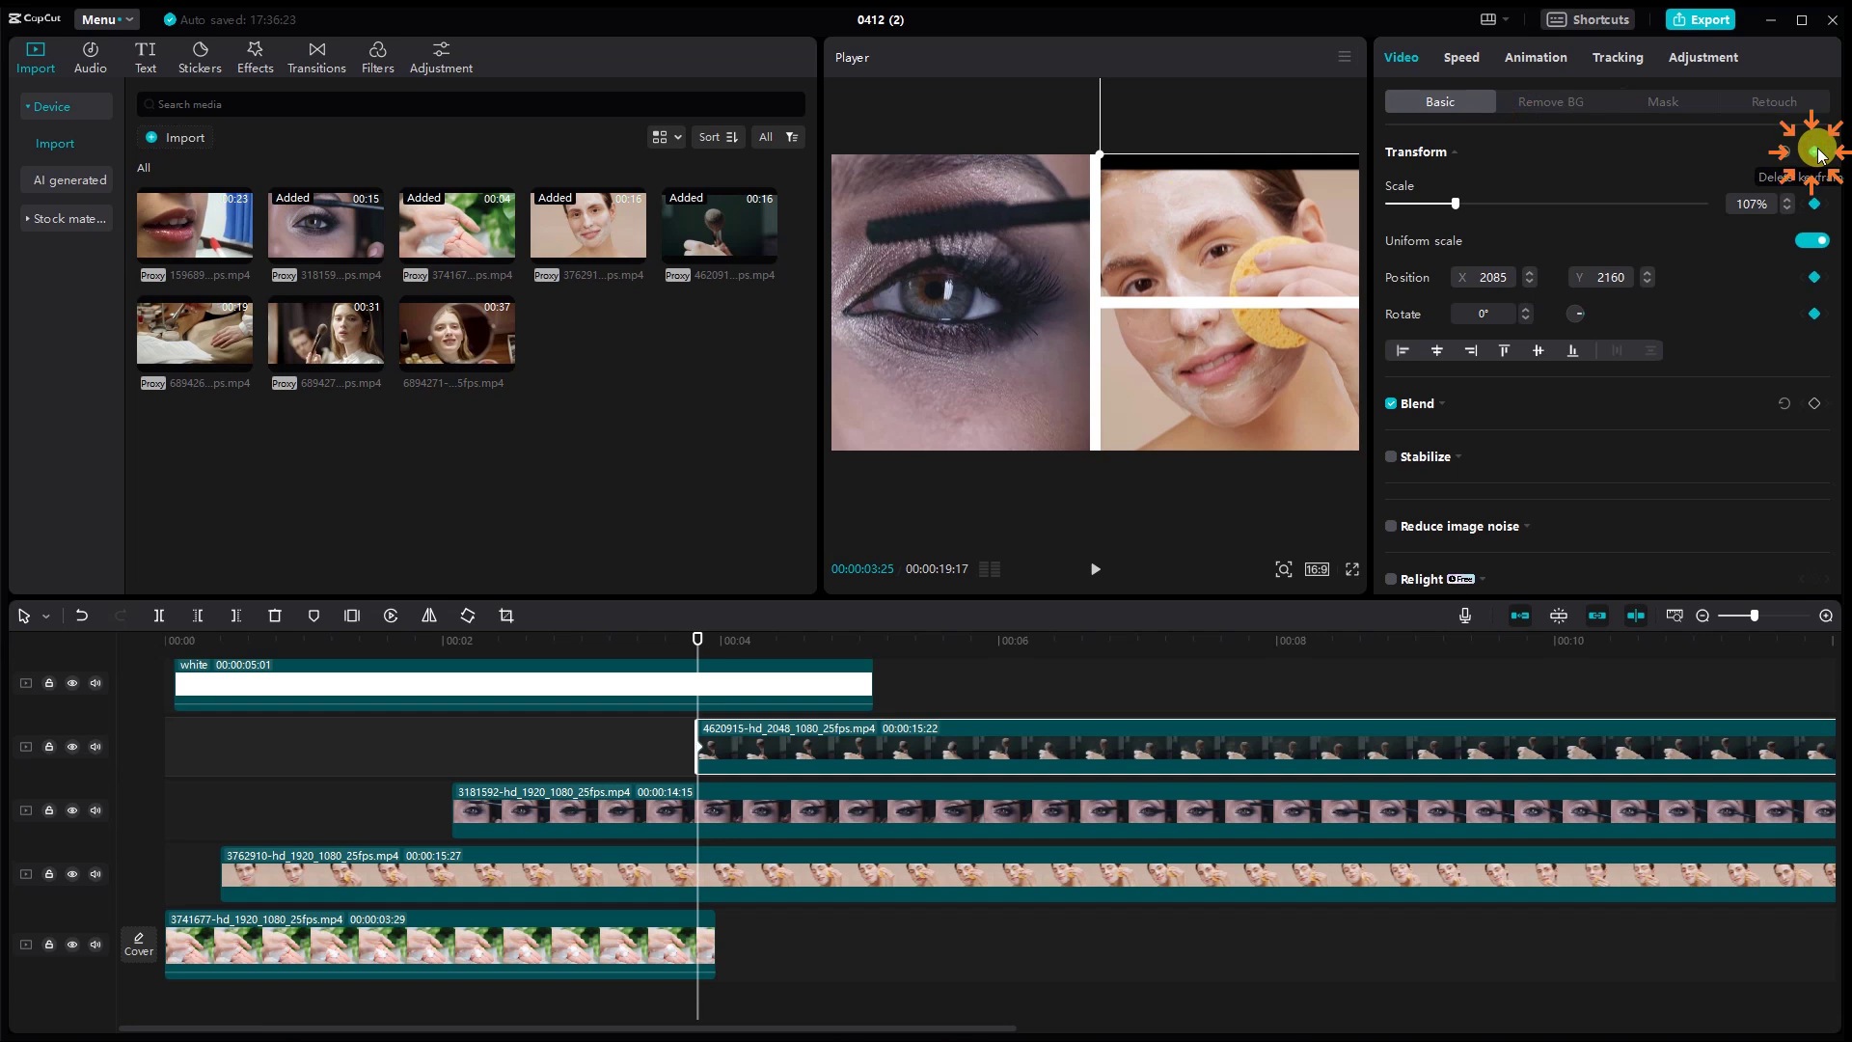
- At 00:00:04:12, scale down the brush clip and move it into the empty panel above the horizontal strip
{"action": "left_click", "coordinate": [780, 841]}
{"action": "left_click_drag", "start_coordinate": [694, 653], "coordinate": [781, 657]}
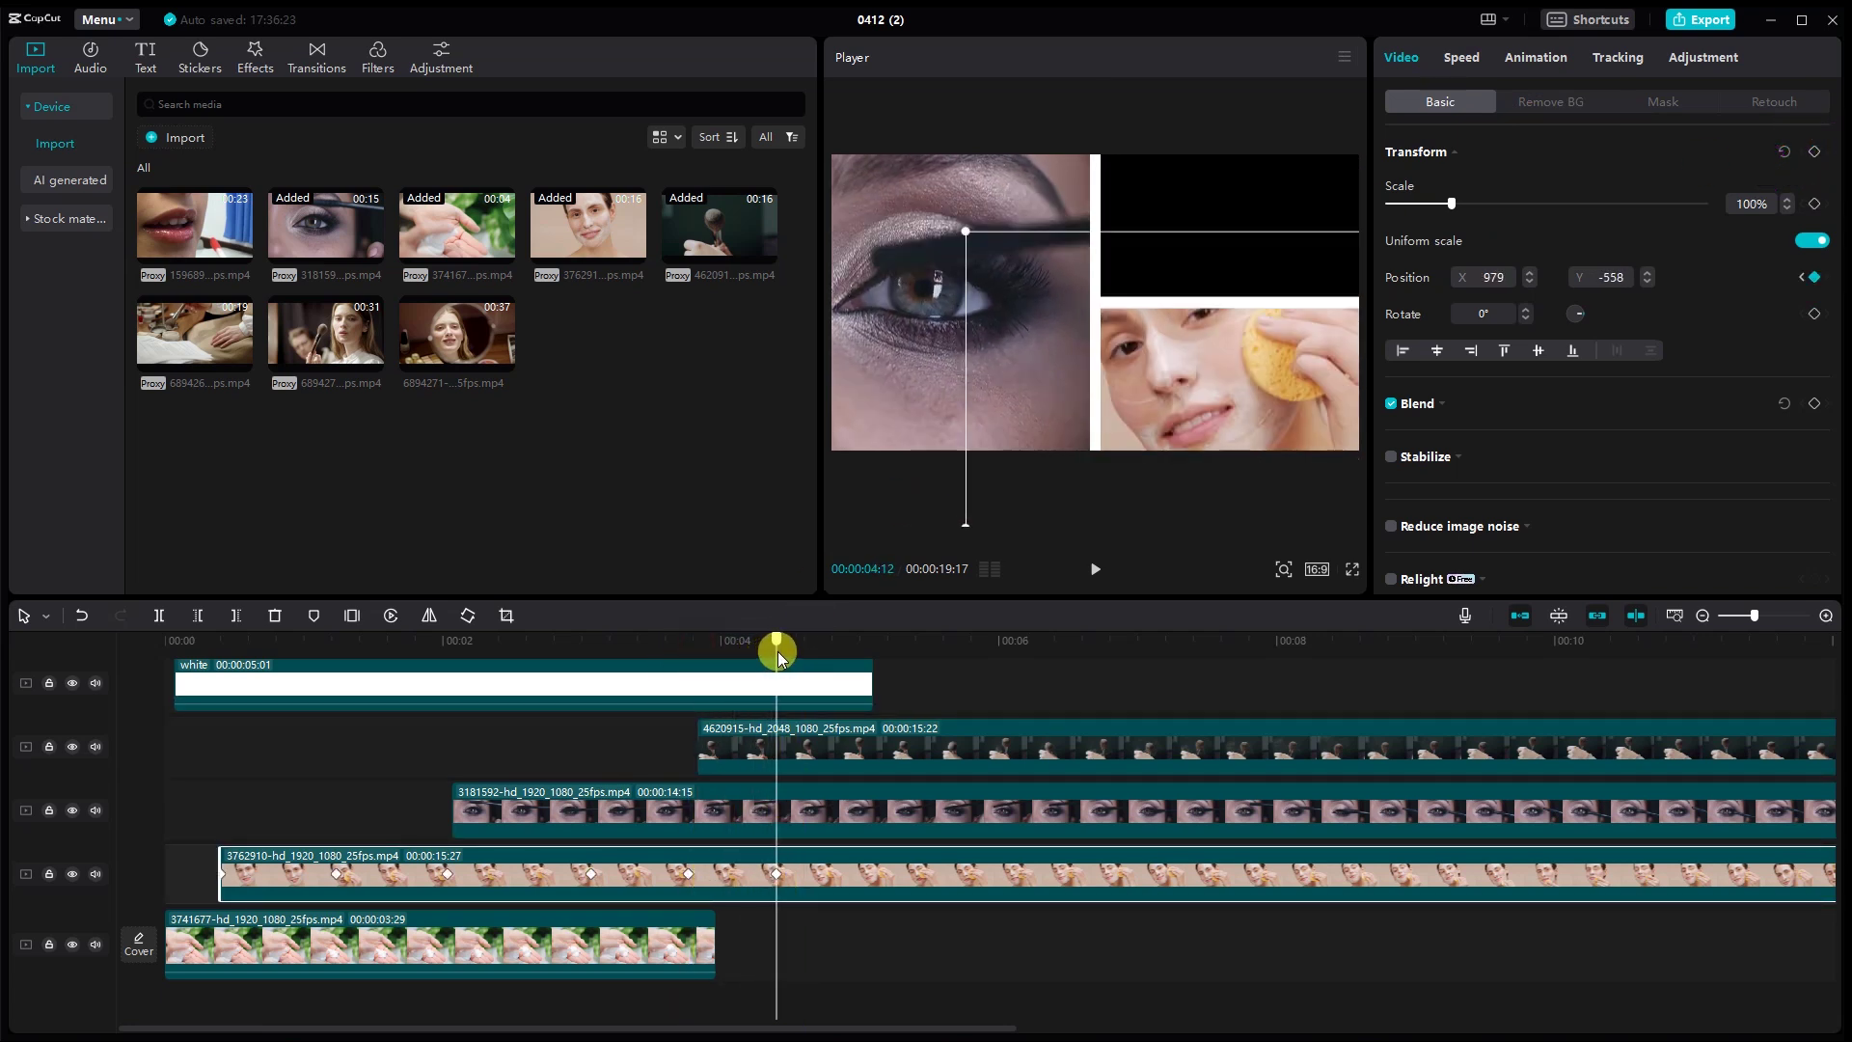
{"action": "left_click", "coordinate": [804, 737]}
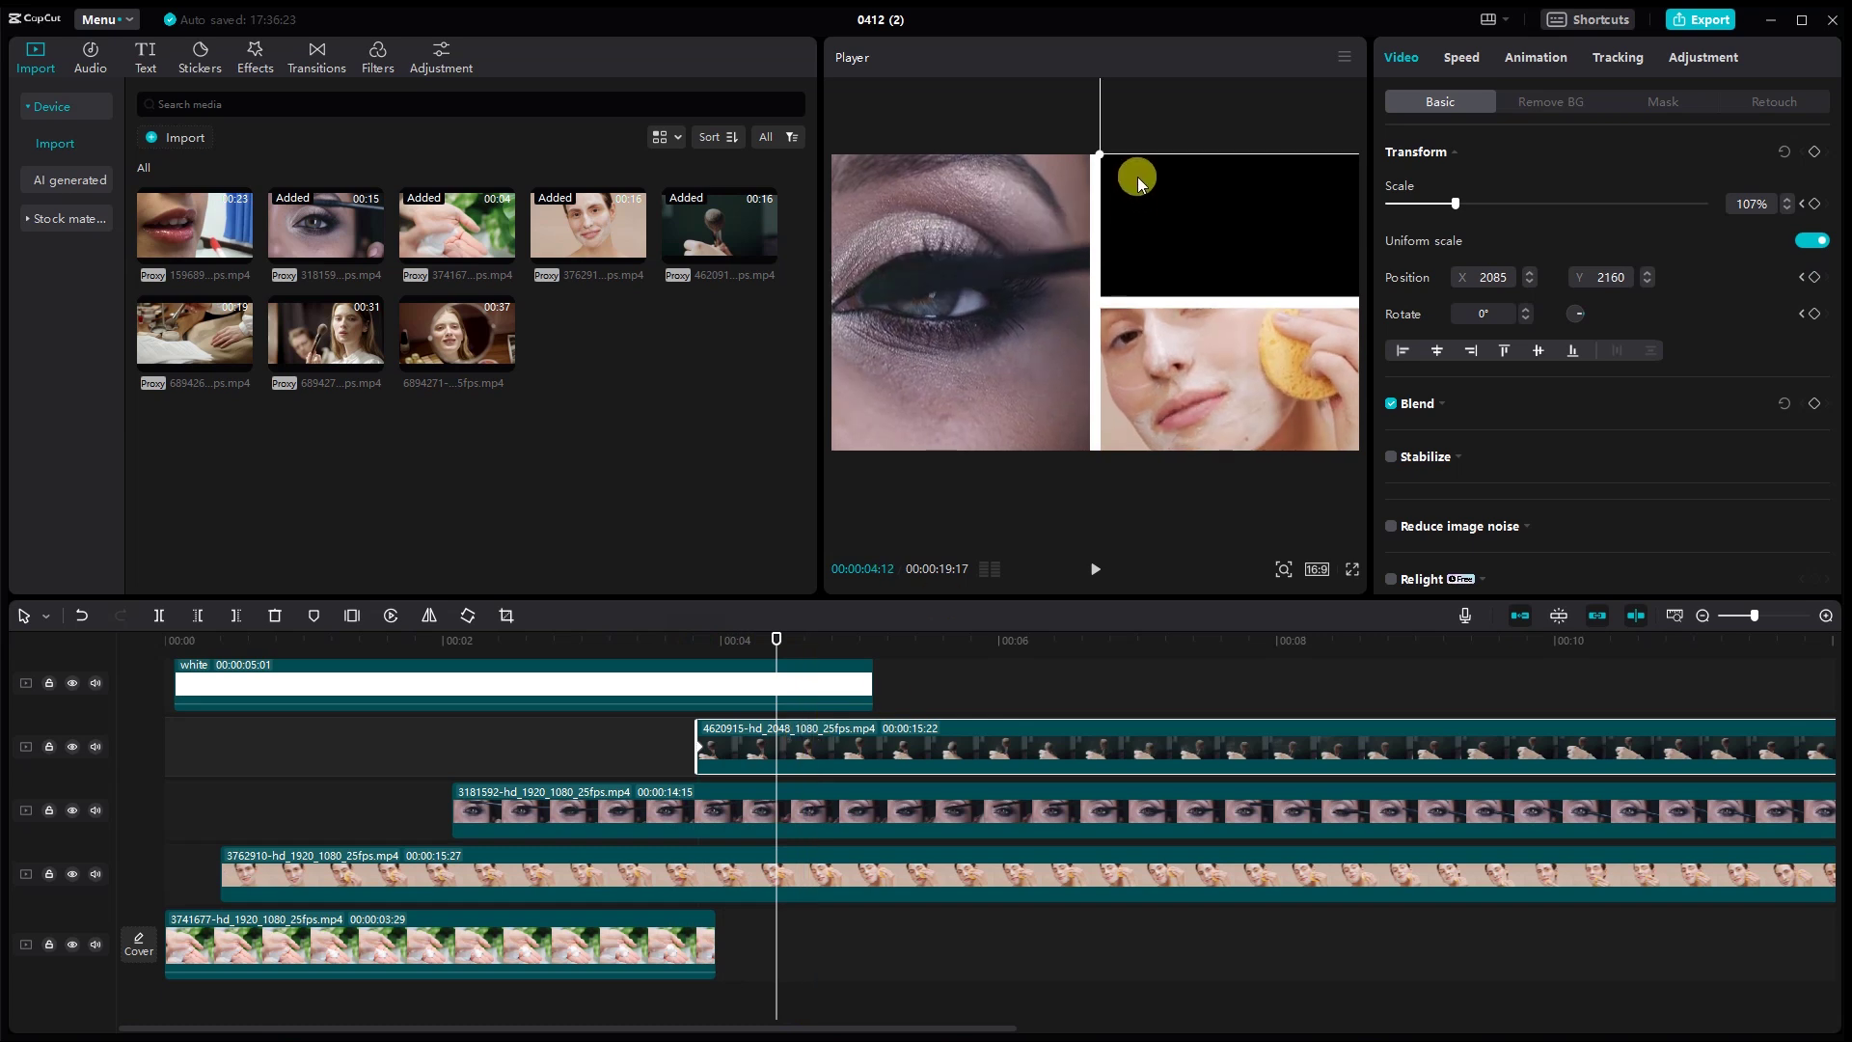
{"action": "left_click_drag", "start_coordinate": [1121, 225], "coordinate": [986, 273]}
{"action": "left_click_drag", "start_coordinate": [1441, 210], "coordinate": [1420, 205]}
{"action": "mouse_move", "coordinate": [1155, 236]}
{"action": "left_mouse_down"}
{"action": "mouse_move", "coordinate": [1177, 240]}
{"action": "mouse_move", "coordinate": [1160, 227]}
{"action": "left_mouse_up"}
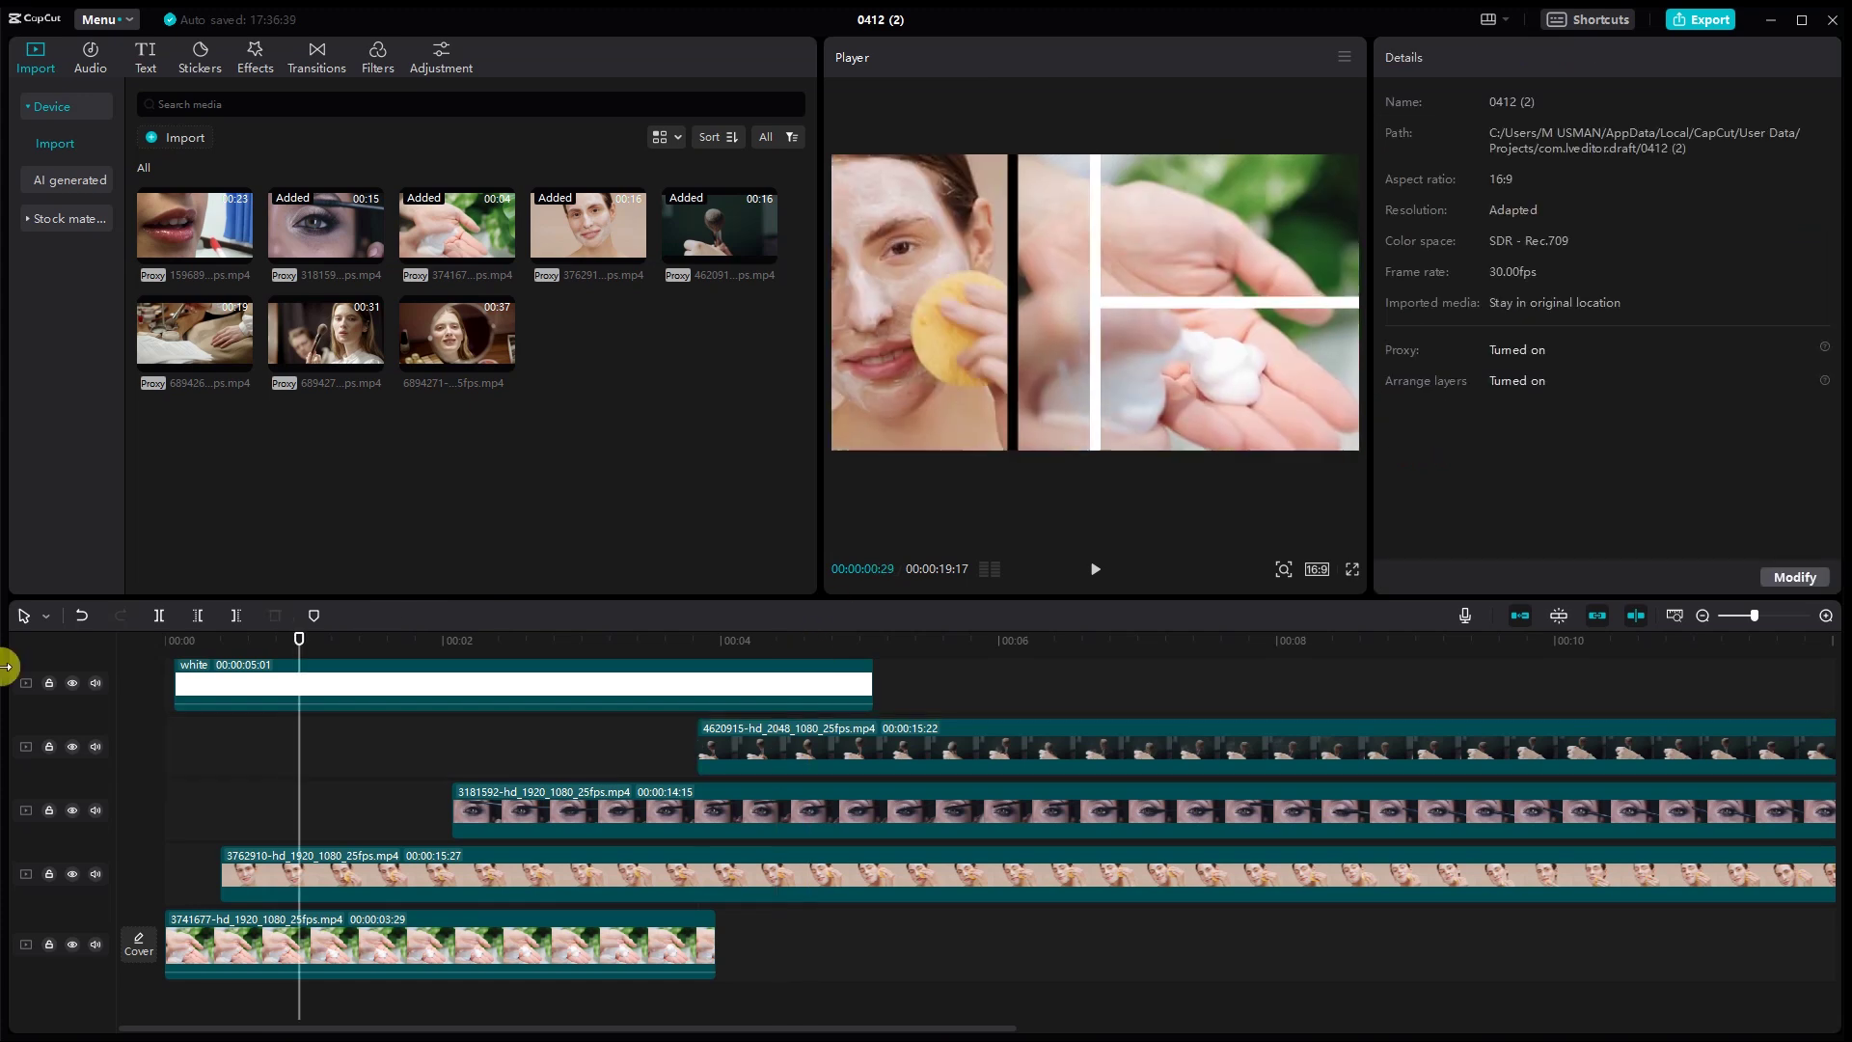
- Hide both white strip tracks and play back the split-screen sequence from the start
{"action": "scroll", "coordinate": [58, 699], "scroll_direction": "up", "scroll_amount": 1}
{"action": "left_click", "coordinate": [72, 730]}
{"action": "left_click", "coordinate": [72, 666]}
{"action": "left_click_drag", "start_coordinate": [295, 644], "coordinate": [165, 644]}
{"action": "left_click", "coordinate": [1098, 571]}
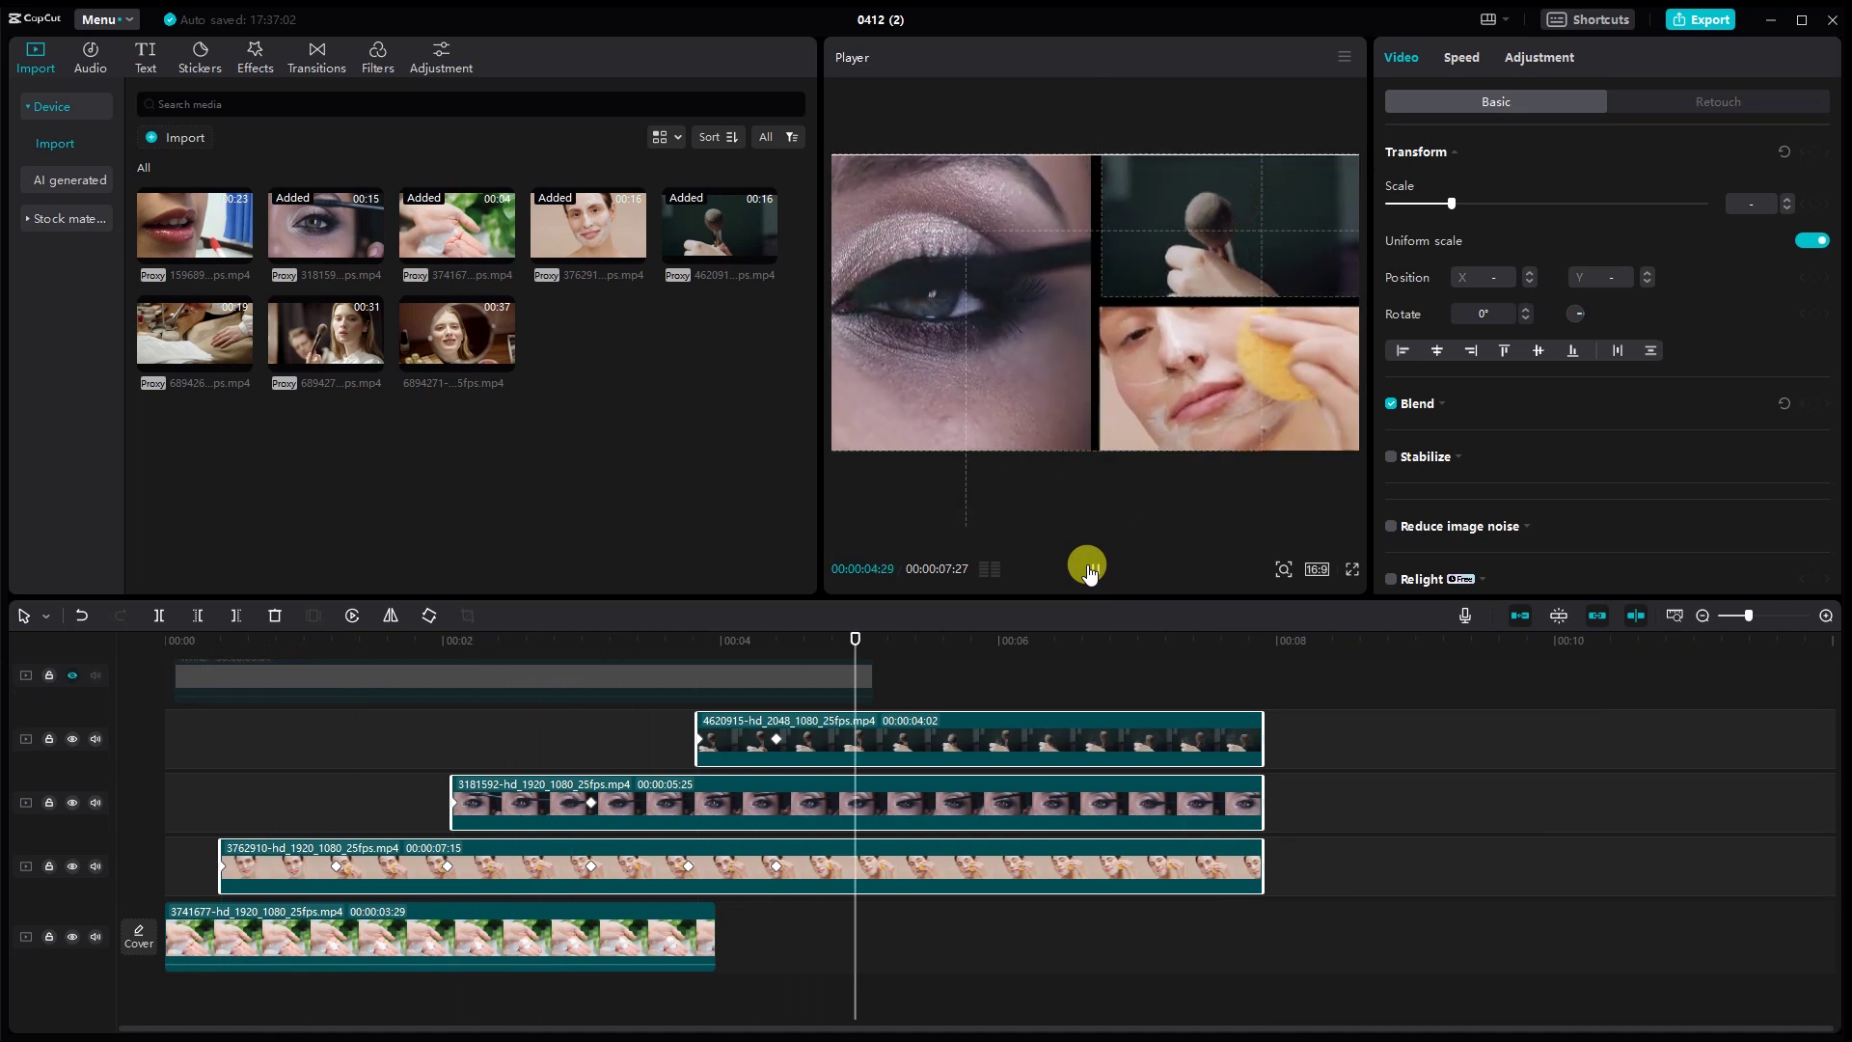
{"action": "left_click", "coordinate": [1297, 673]}
{"action": "left_click_drag", "start_coordinate": [1268, 674], "coordinate": [982, 715]}
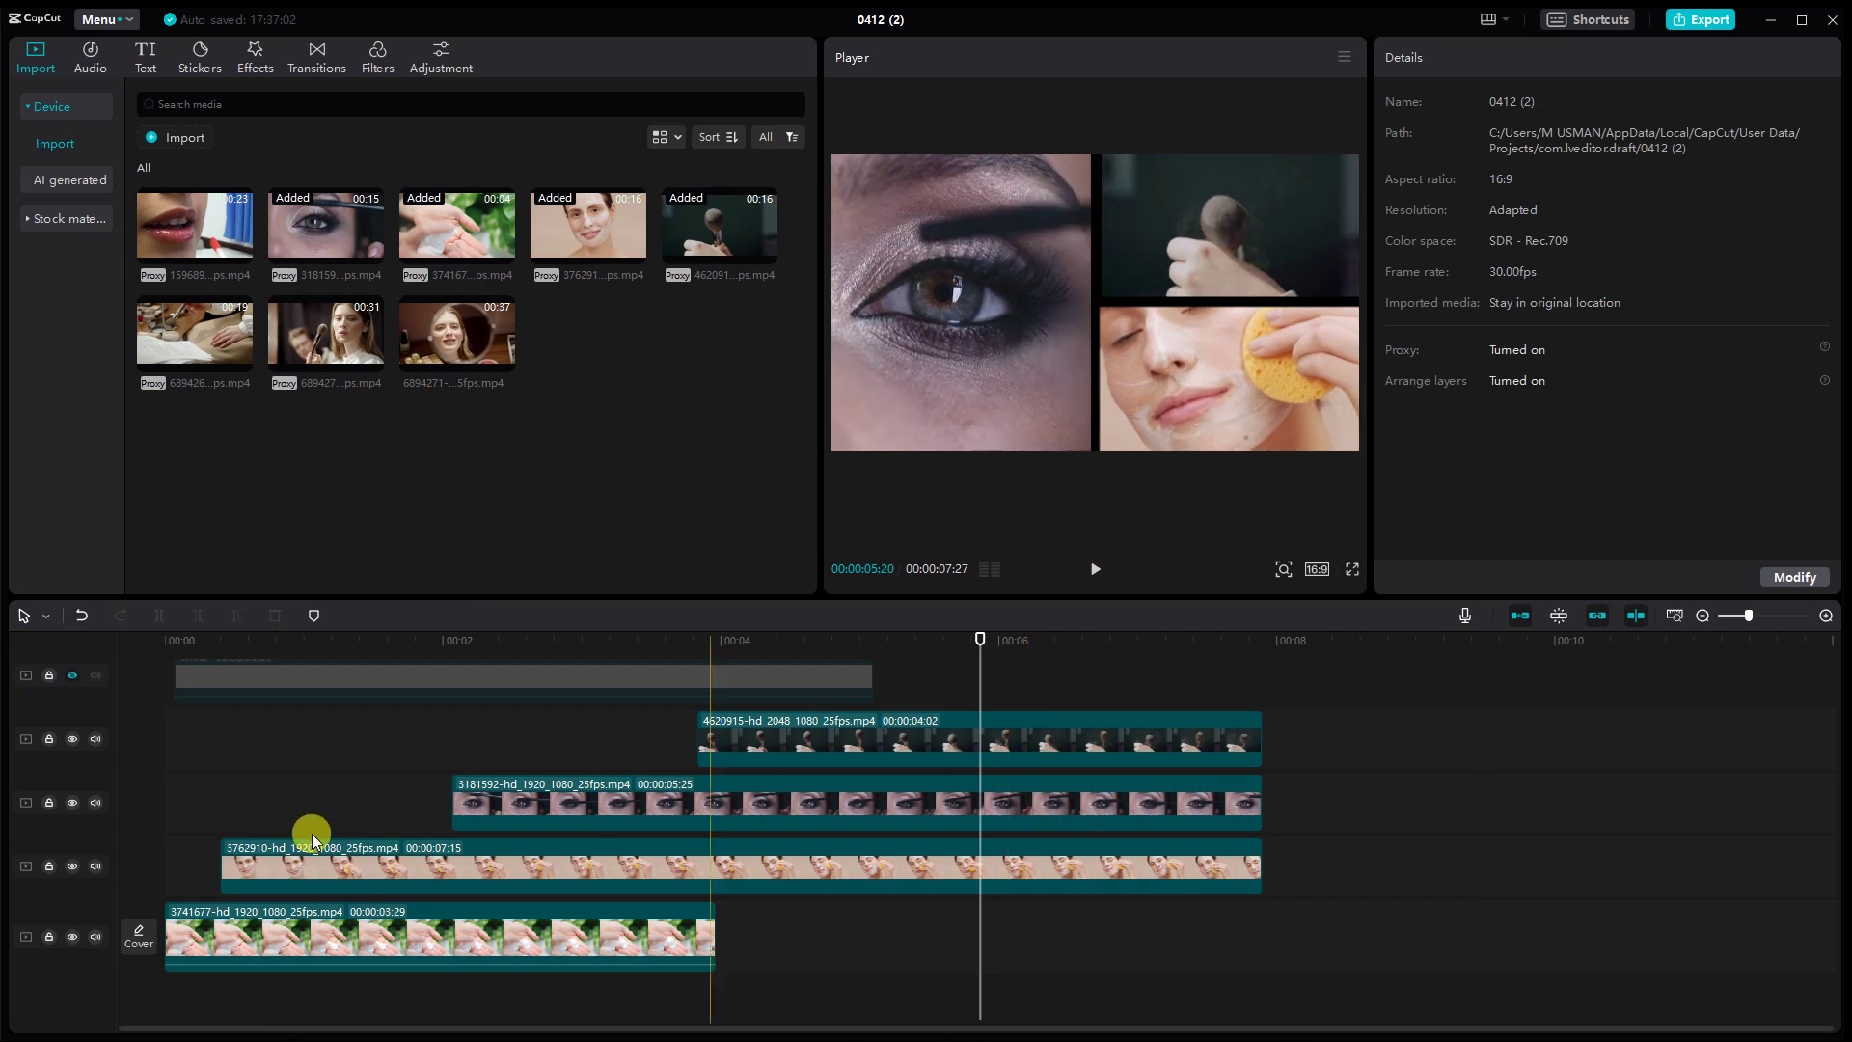
{"action": "scroll", "coordinate": [278, 843], "scroll_direction": "up", "scroll_amount": 2}
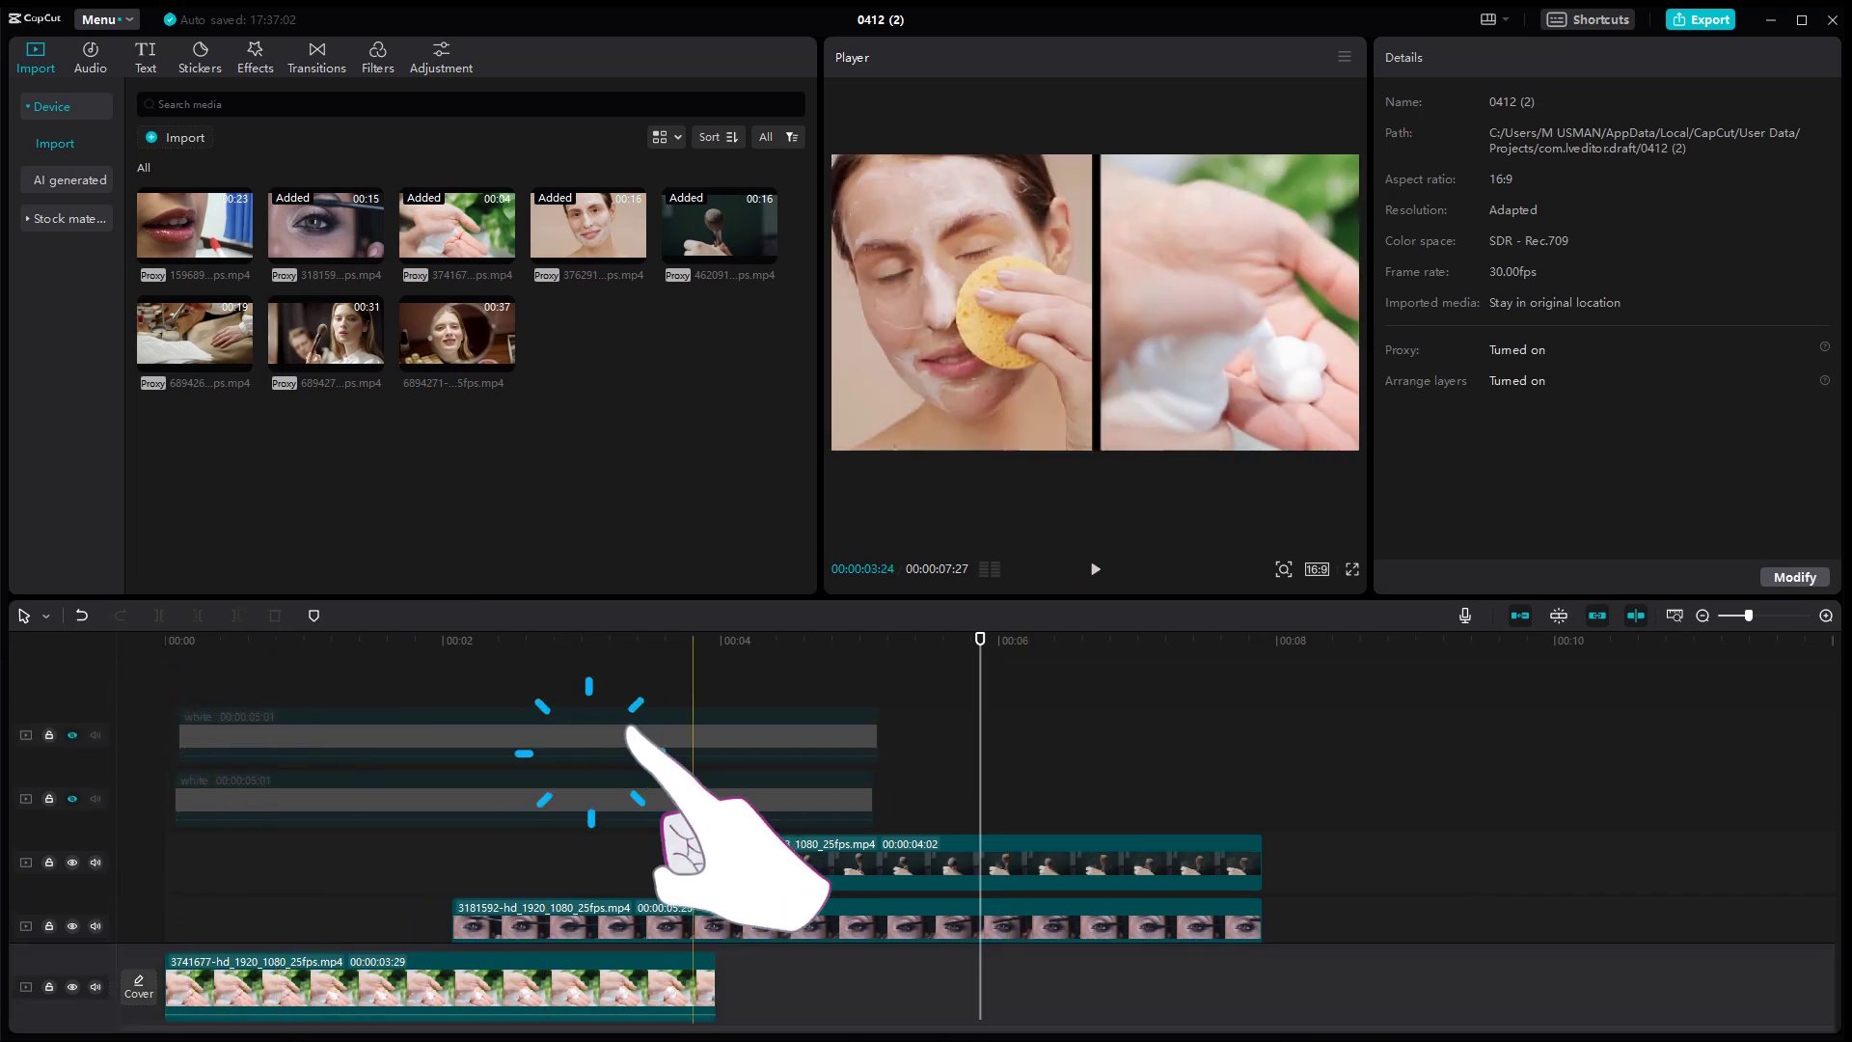
- Export the project as a 1080P mp4 video with the H.264 codec at 30fps
{"action": "left_click", "coordinate": [1684, 32]}
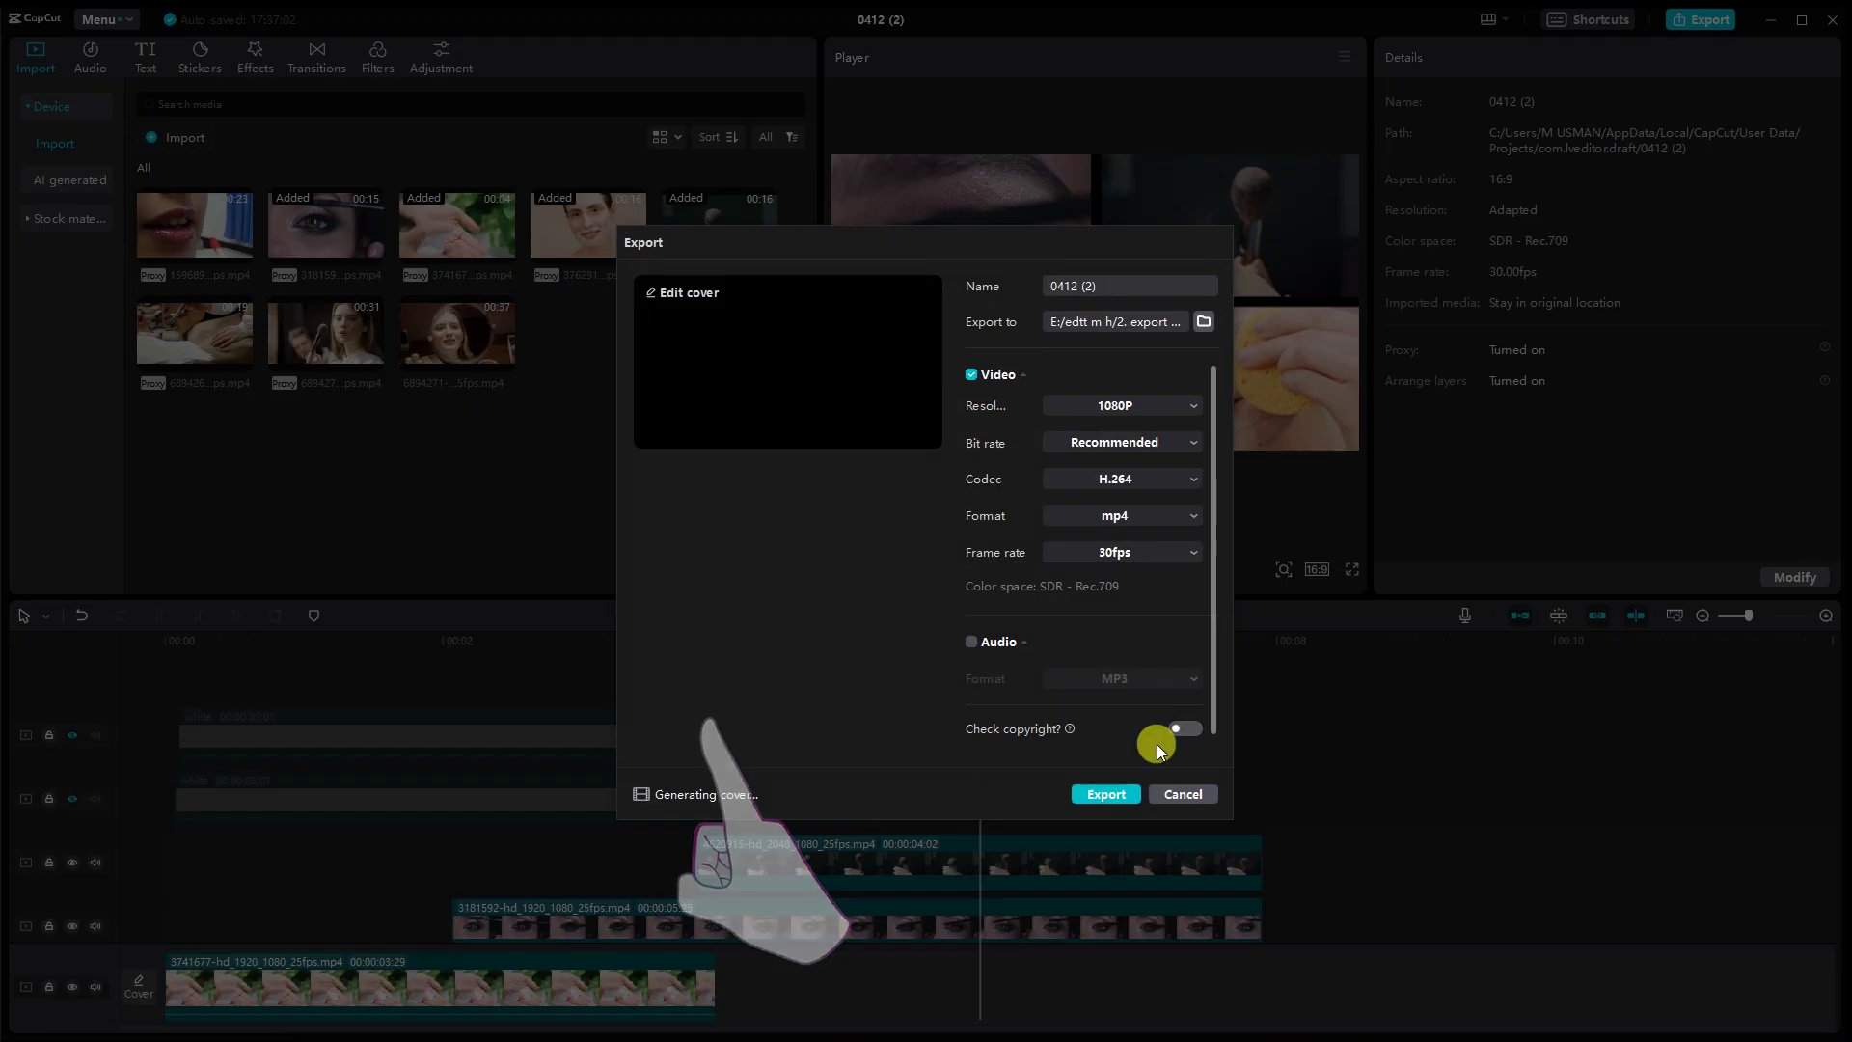
{"action": "left_click", "coordinate": [1203, 313]}
{"action": "left_click", "coordinate": [1259, 770]}
{"action": "left_click", "coordinate": [1106, 794]}
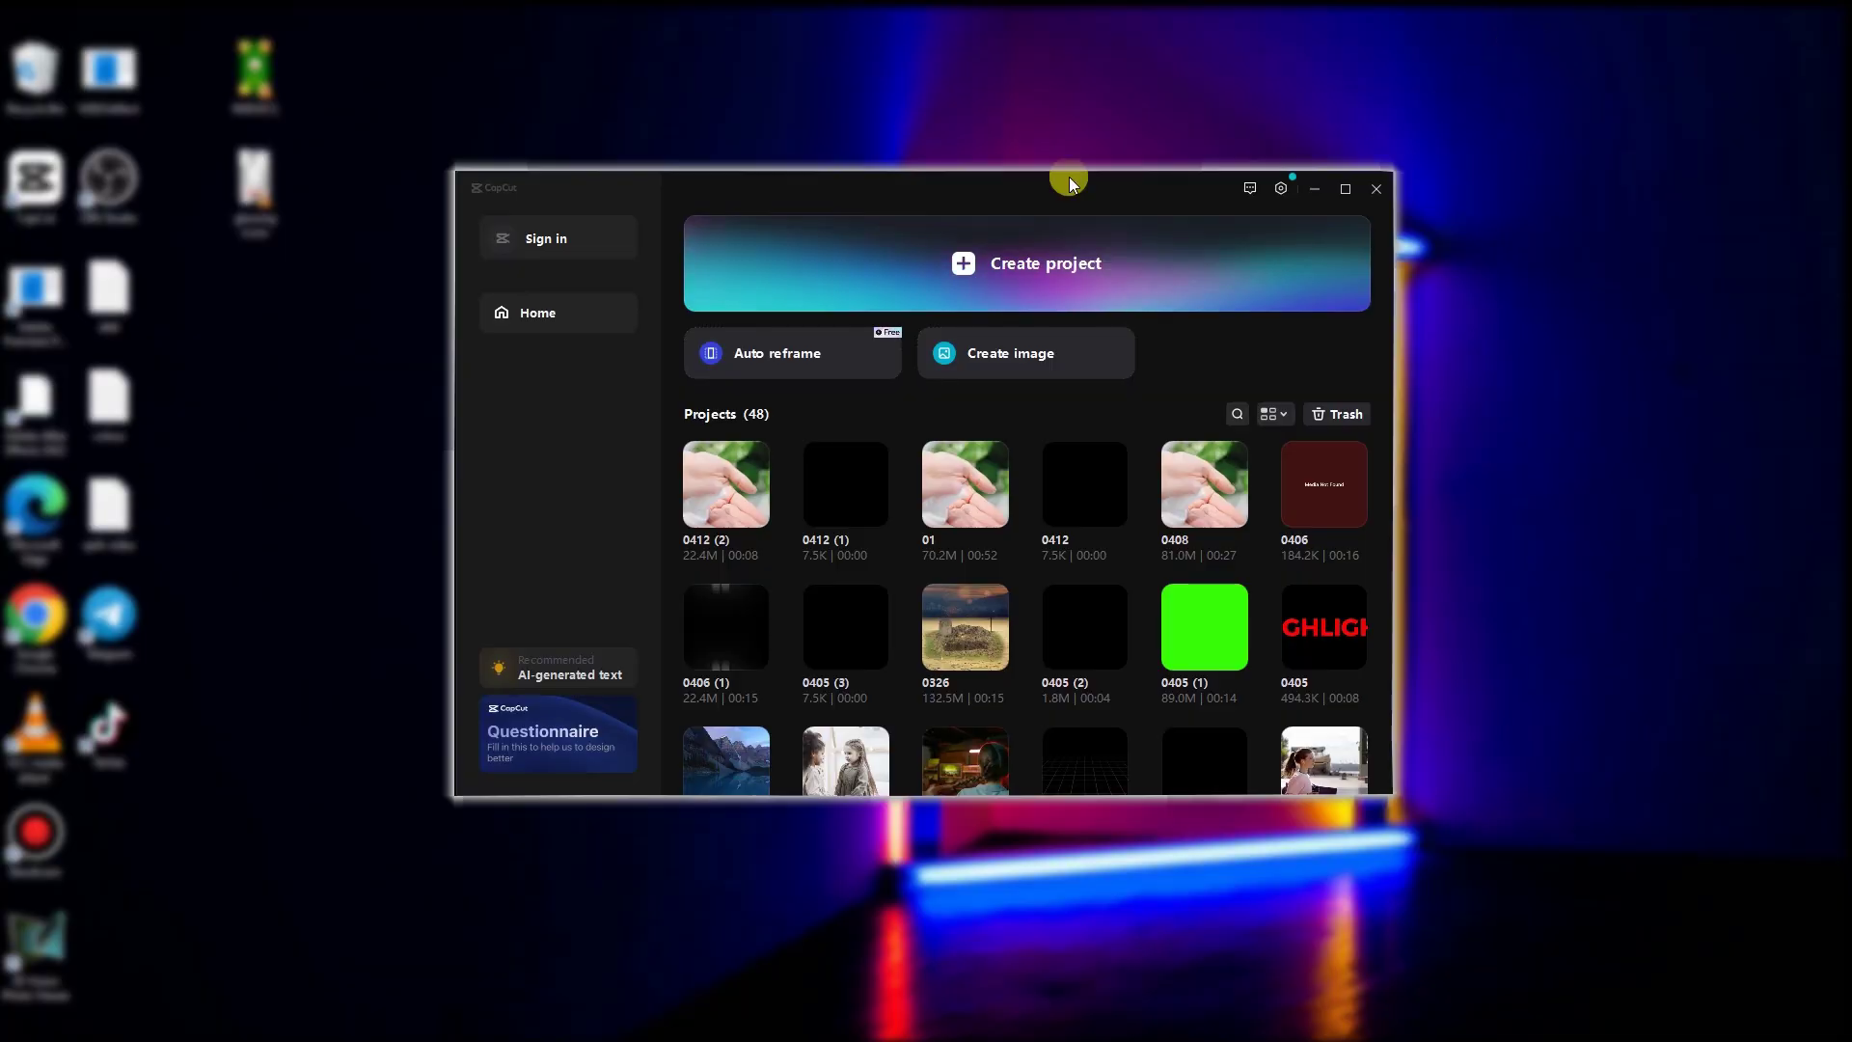
- Start a new project and import the exported 0412 (2) video
{"action": "left_click", "coordinate": [1045, 237]}
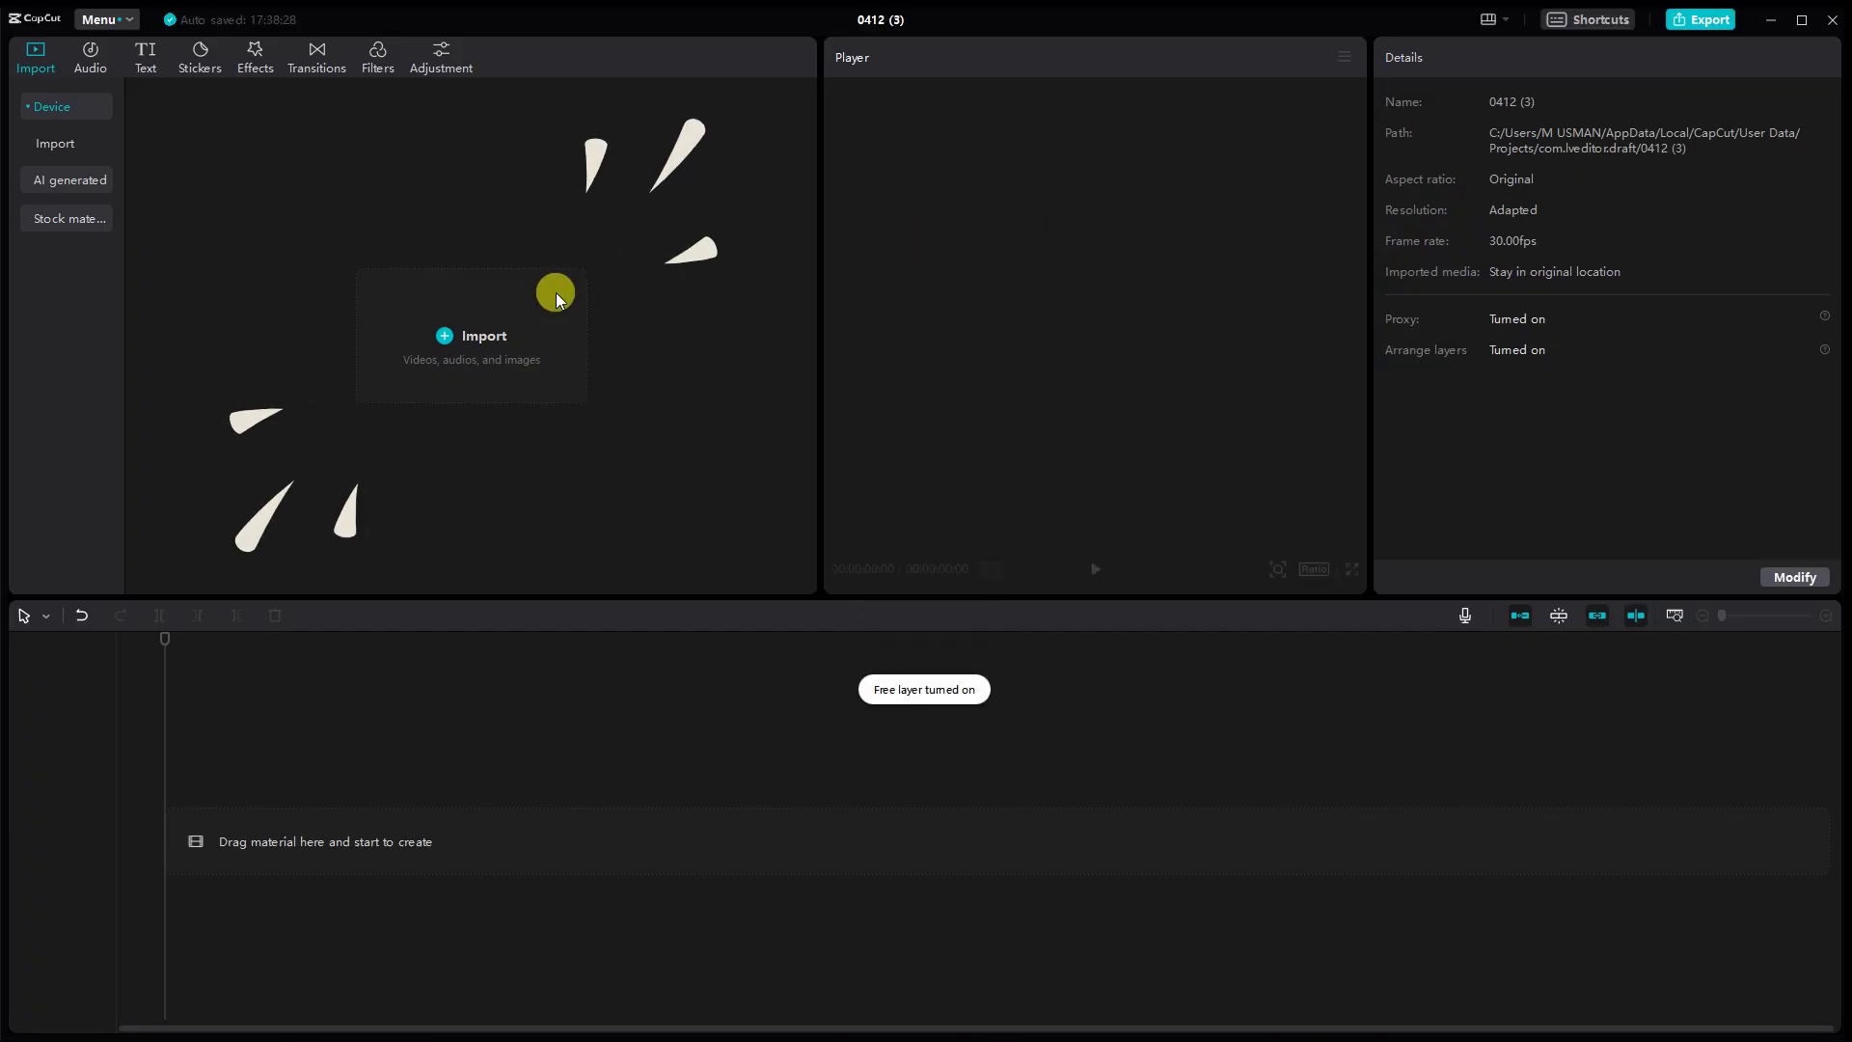
{"action": "left_click", "coordinate": [500, 322]}
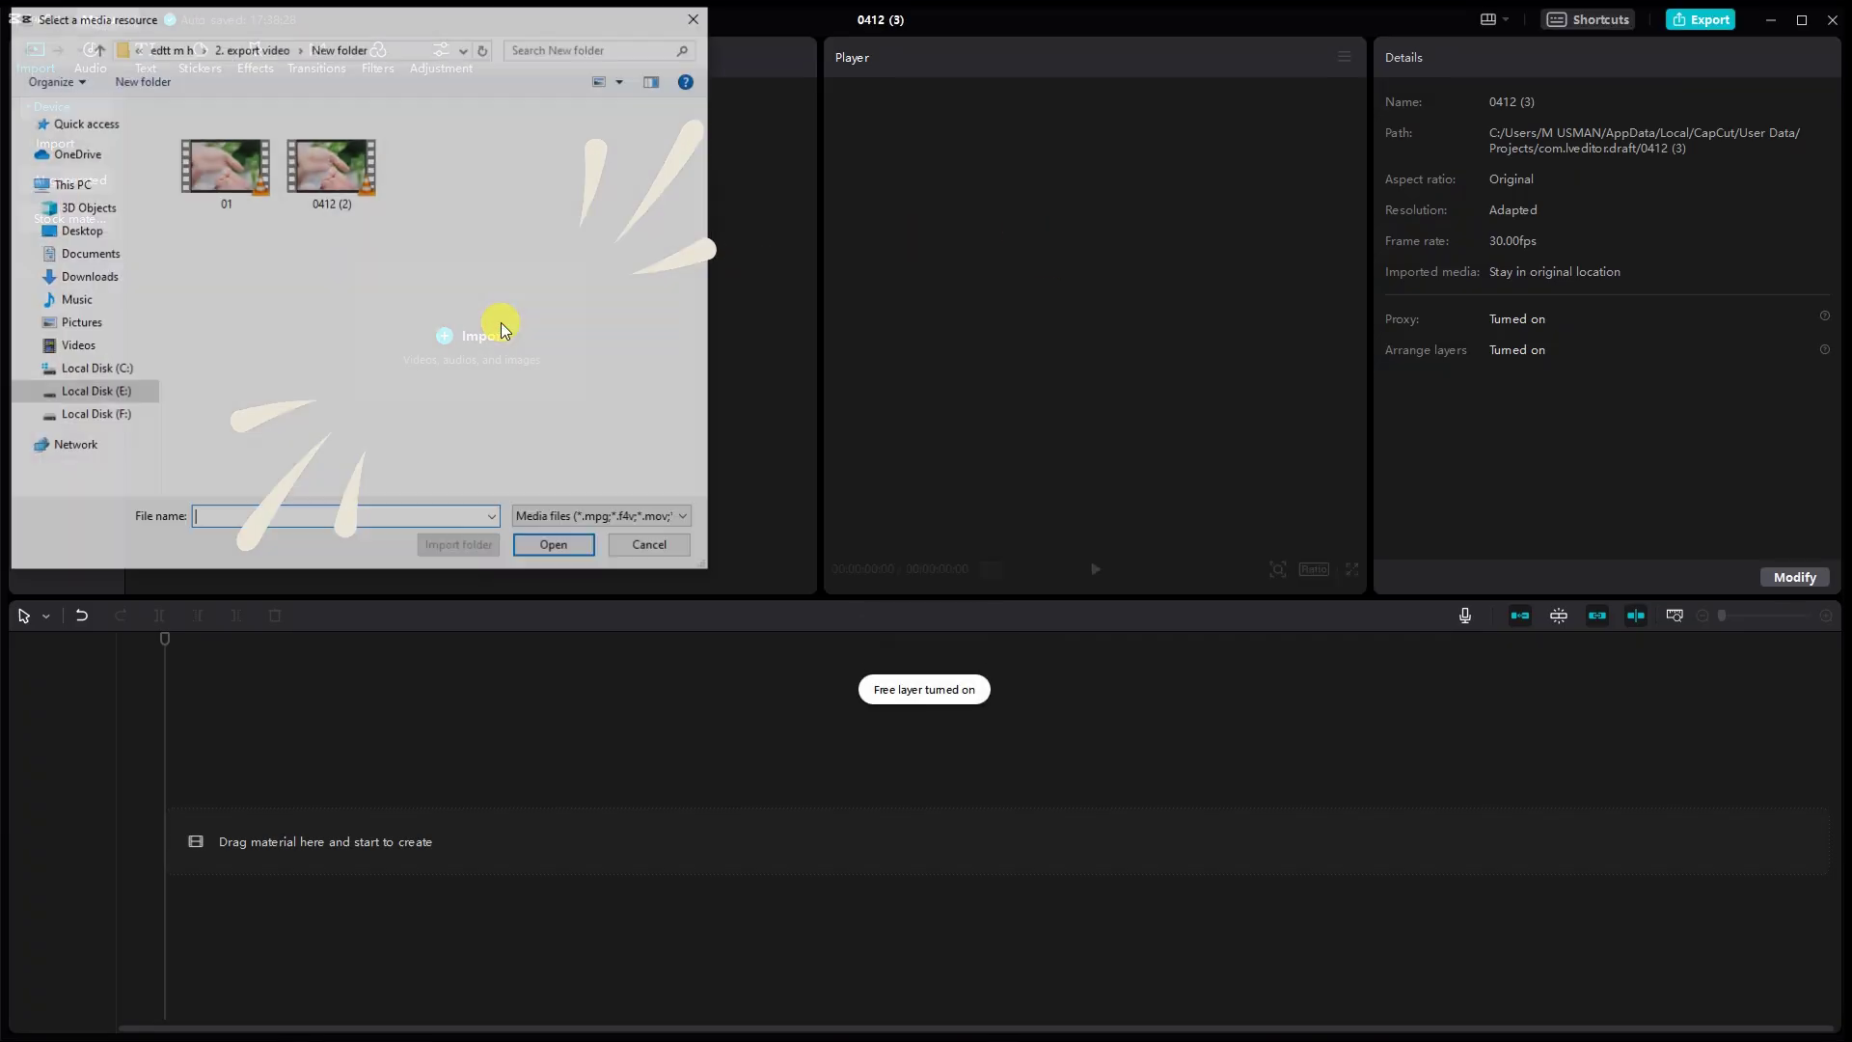
{"action": "double_click", "coordinate": [352, 159]}
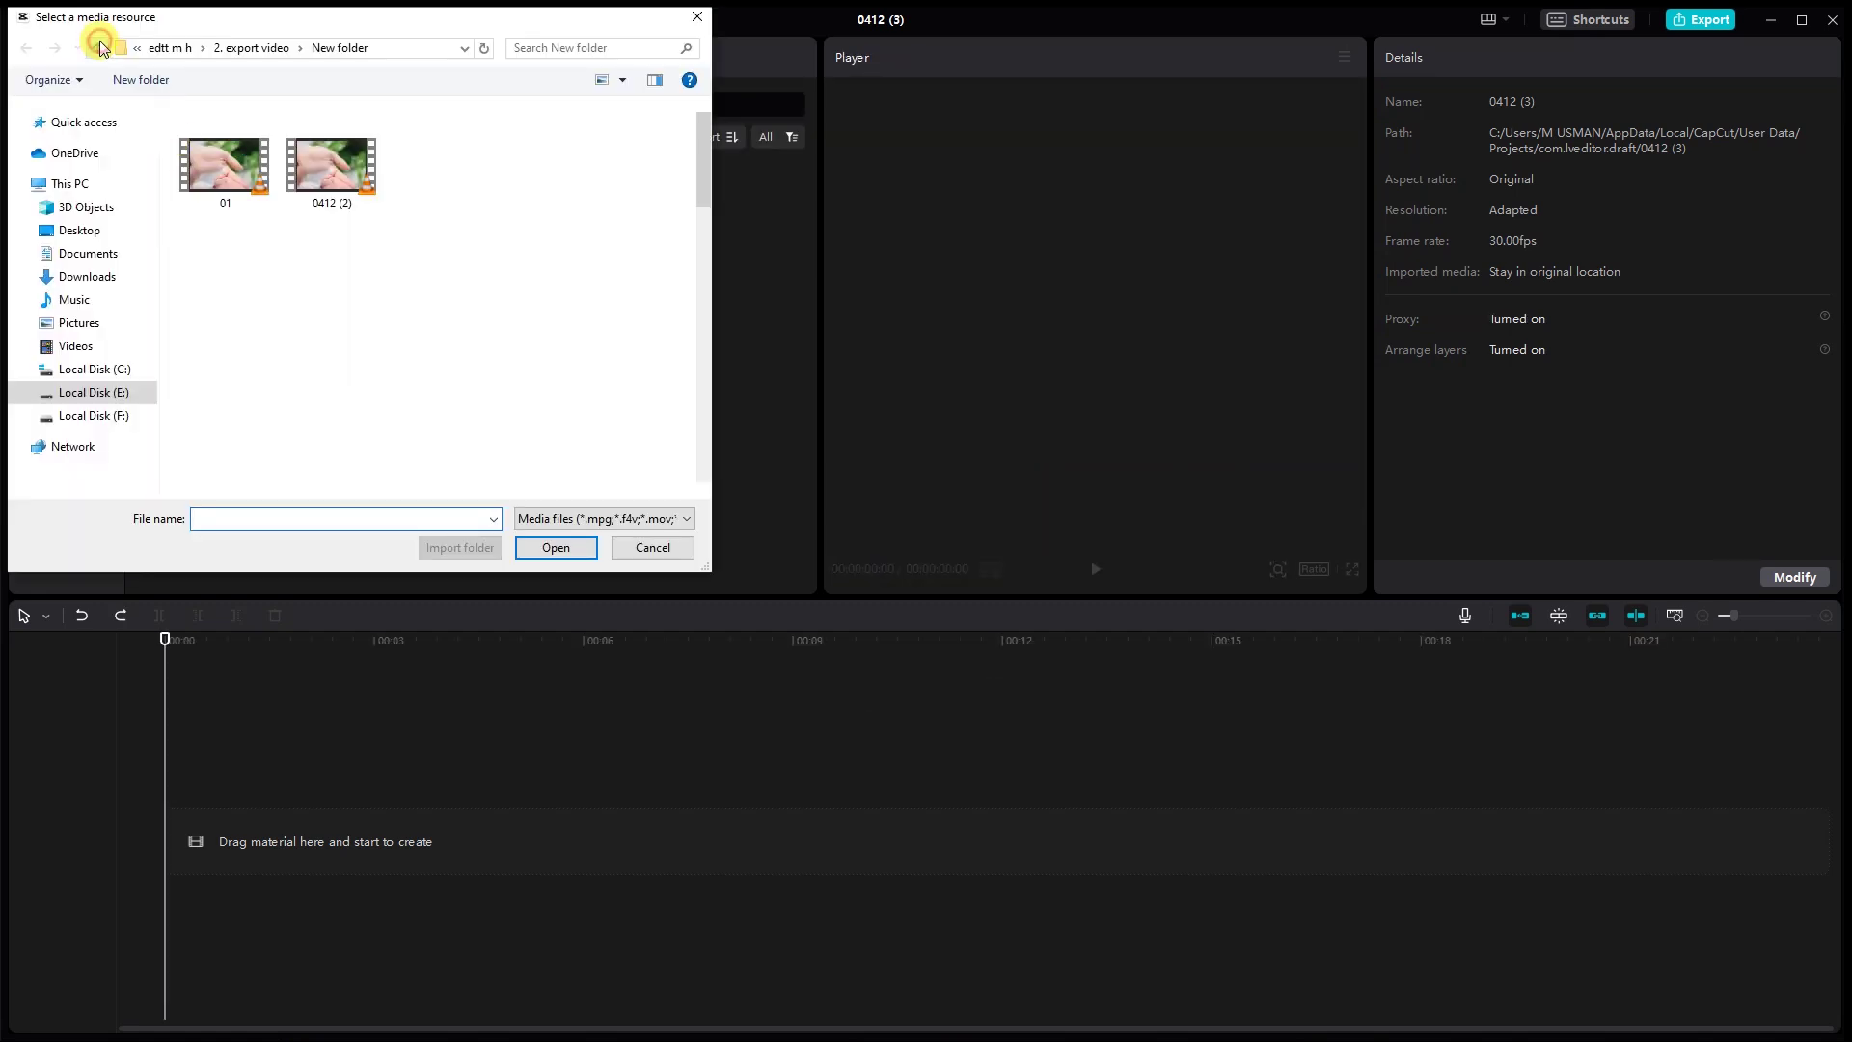
- Import the 1596893, 6894270 and 6894271 clips from New folder inside the "capcut use video" video folder
{"action": "left_click", "coordinate": [97, 47]}
{"action": "double_click", "coordinate": [248, 190]}
{"action": "double_click", "coordinate": [259, 197]}
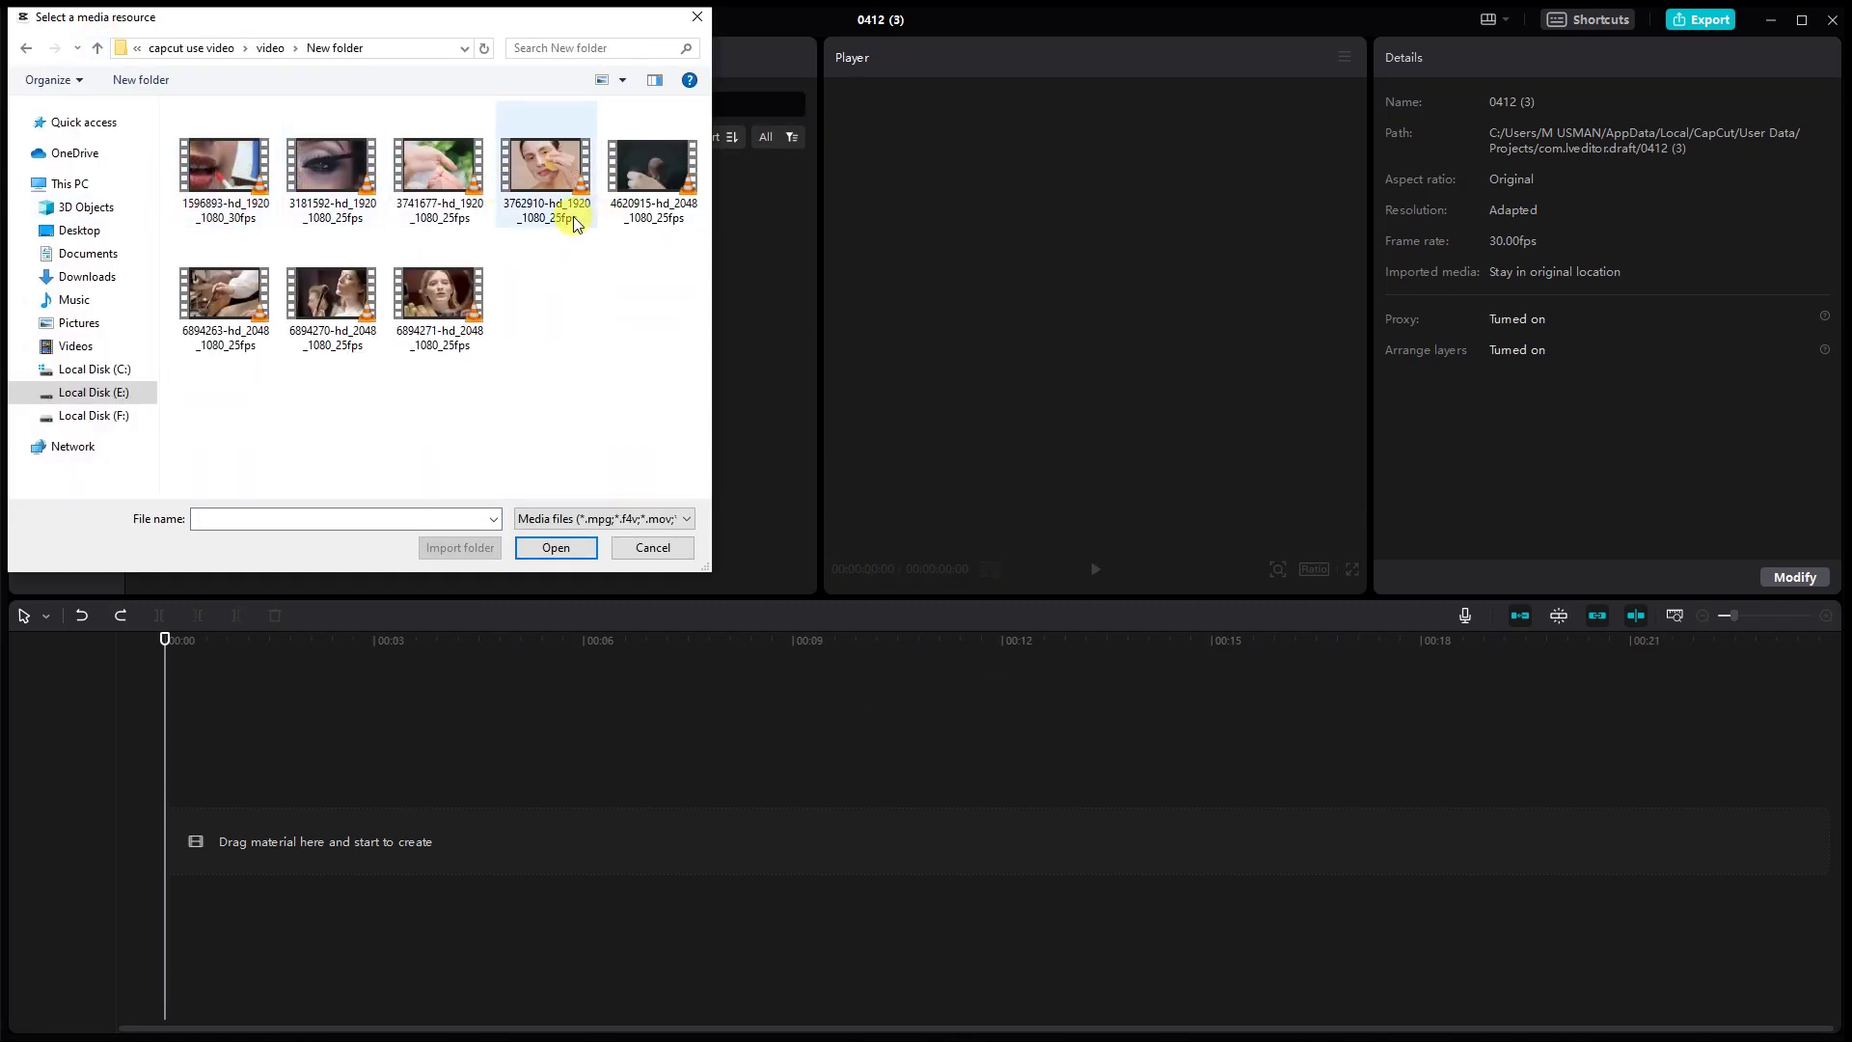
{"action": "left_click", "coordinate": [413, 299], "text": "ctrl"}
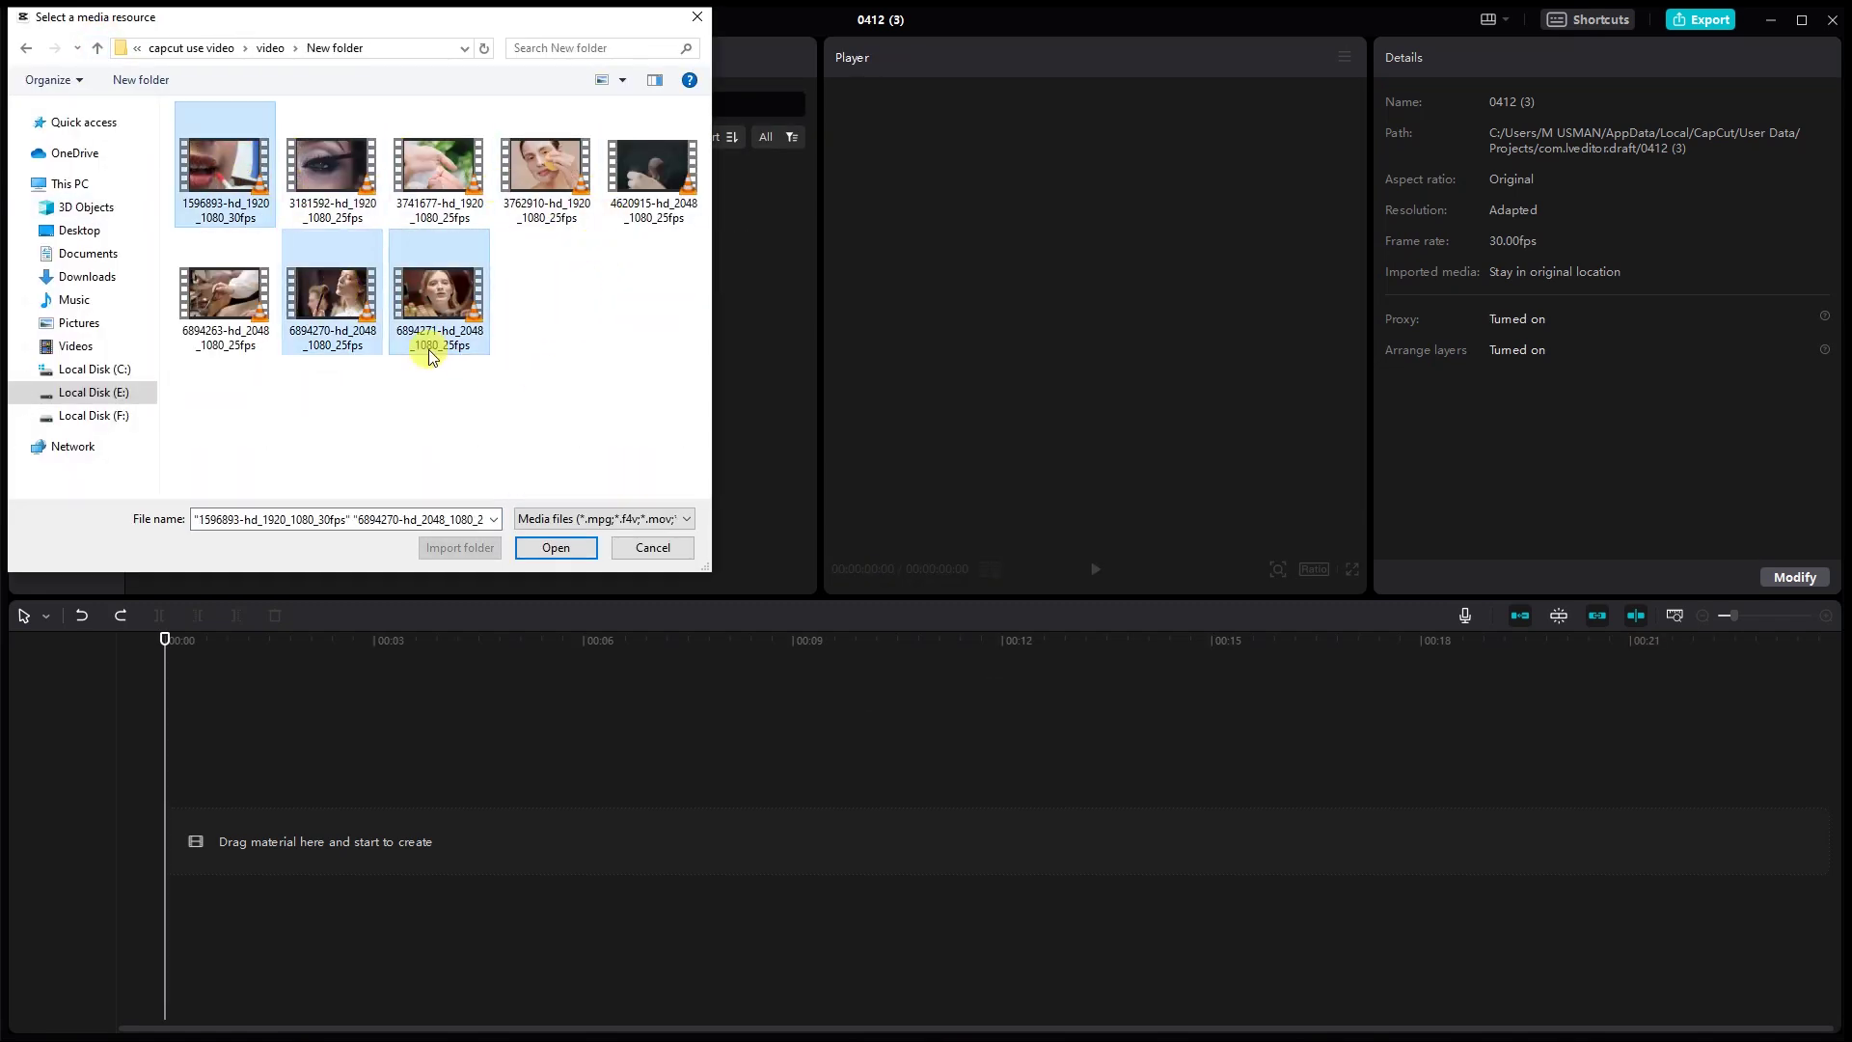
{"action": "left_click", "coordinate": [552, 547]}
- Place 0412 (2).mp4 on the main track and add a position keyframe at 00:00:05:17
{"action": "left_click_drag", "start_coordinate": [204, 214], "coordinate": [176, 825]}
{"action": "left_click", "coordinate": [567, 777]}
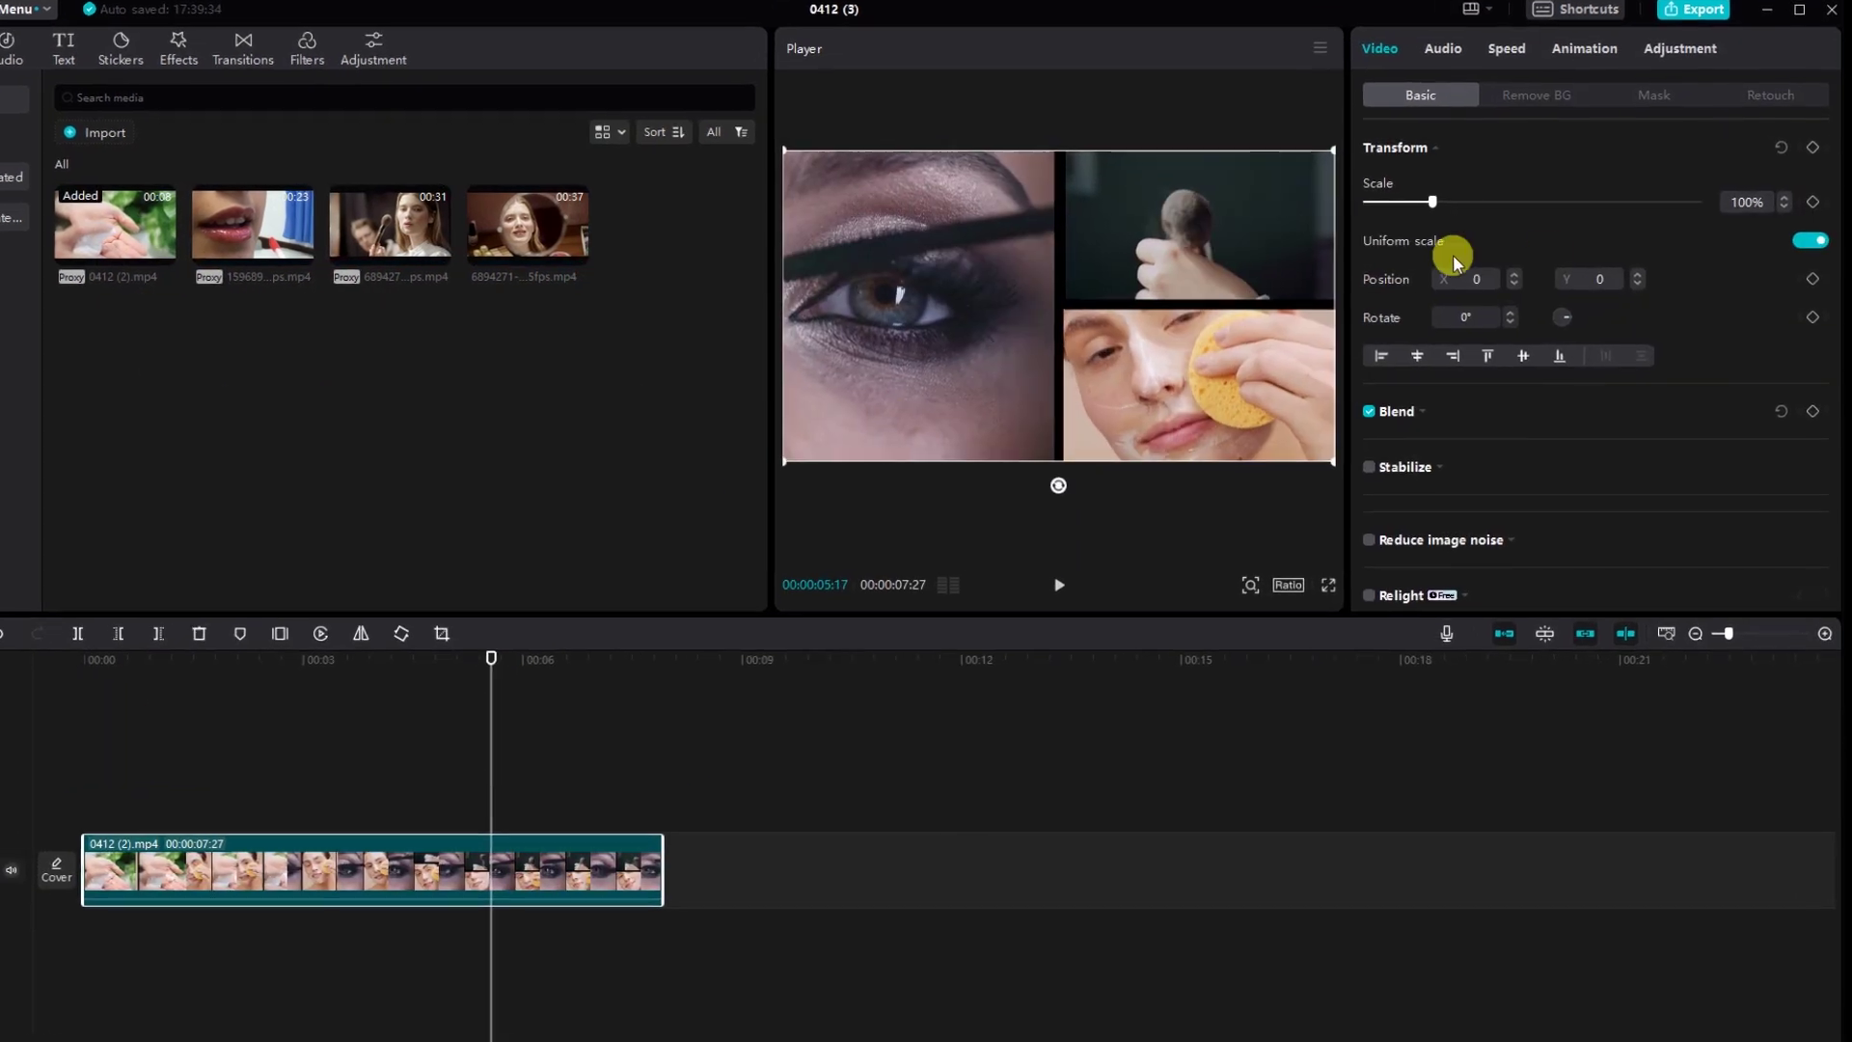
{"action": "left_click", "coordinate": [1811, 279]}
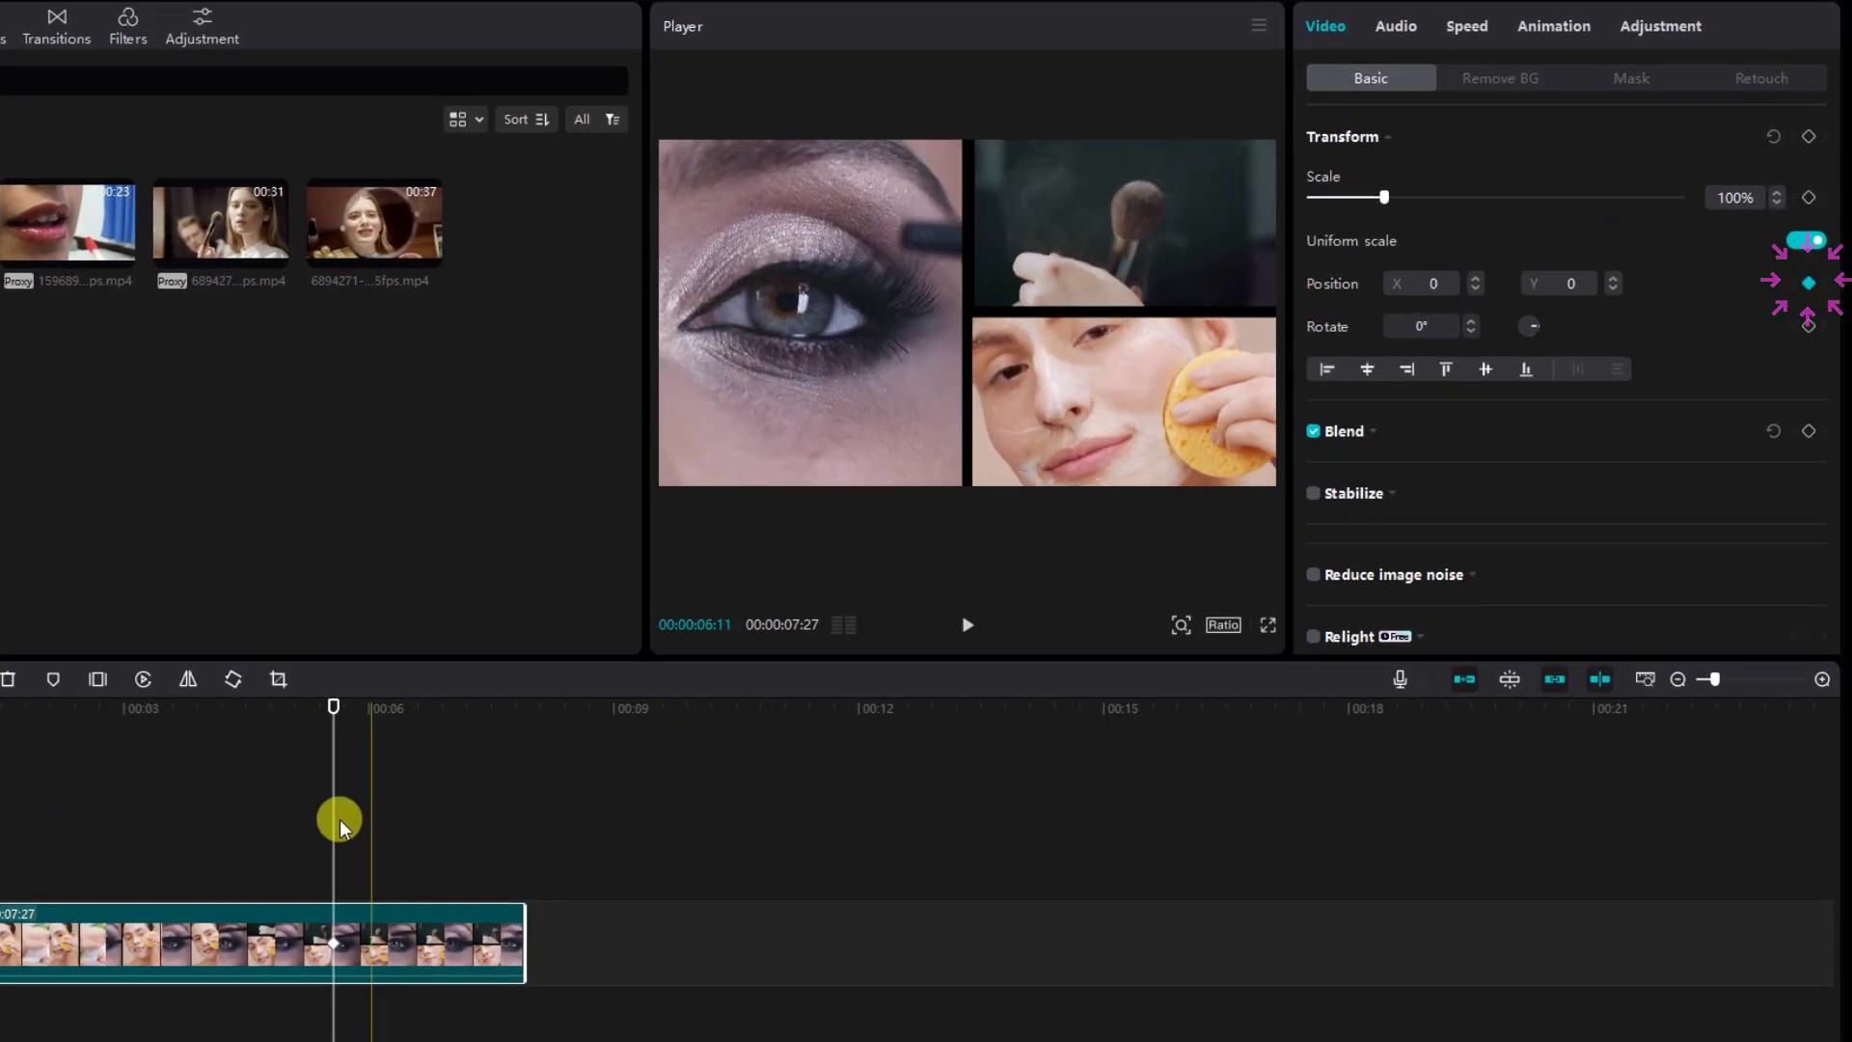
- At about 00:00:07:00, move the 0412 (2) clip straight down out of frame to Y -2160 and play back the slide
{"action": "left_click_drag", "start_coordinate": [337, 832], "coordinate": [453, 852]}
{"action": "left_click_drag", "start_coordinate": [948, 272], "coordinate": [952, 610]}
{"action": "left_click", "coordinate": [277, 722]}
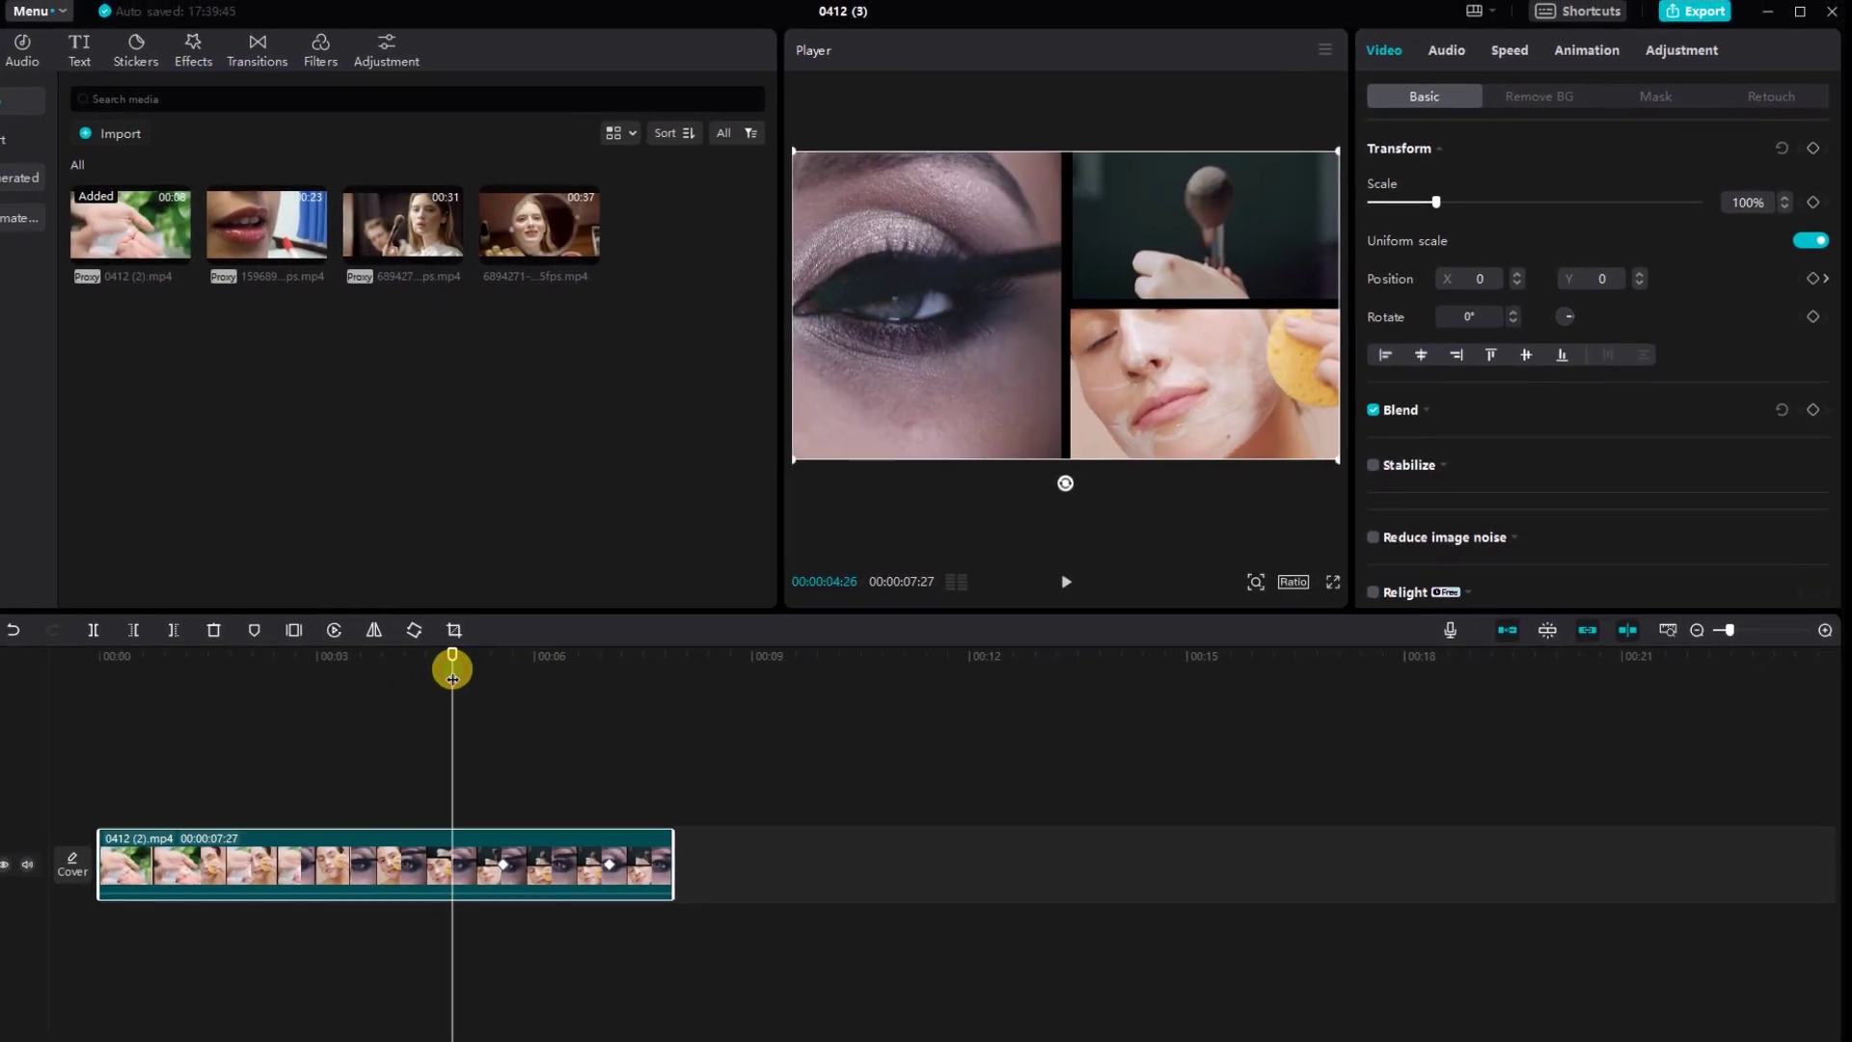
{"action": "key", "text": "space"}
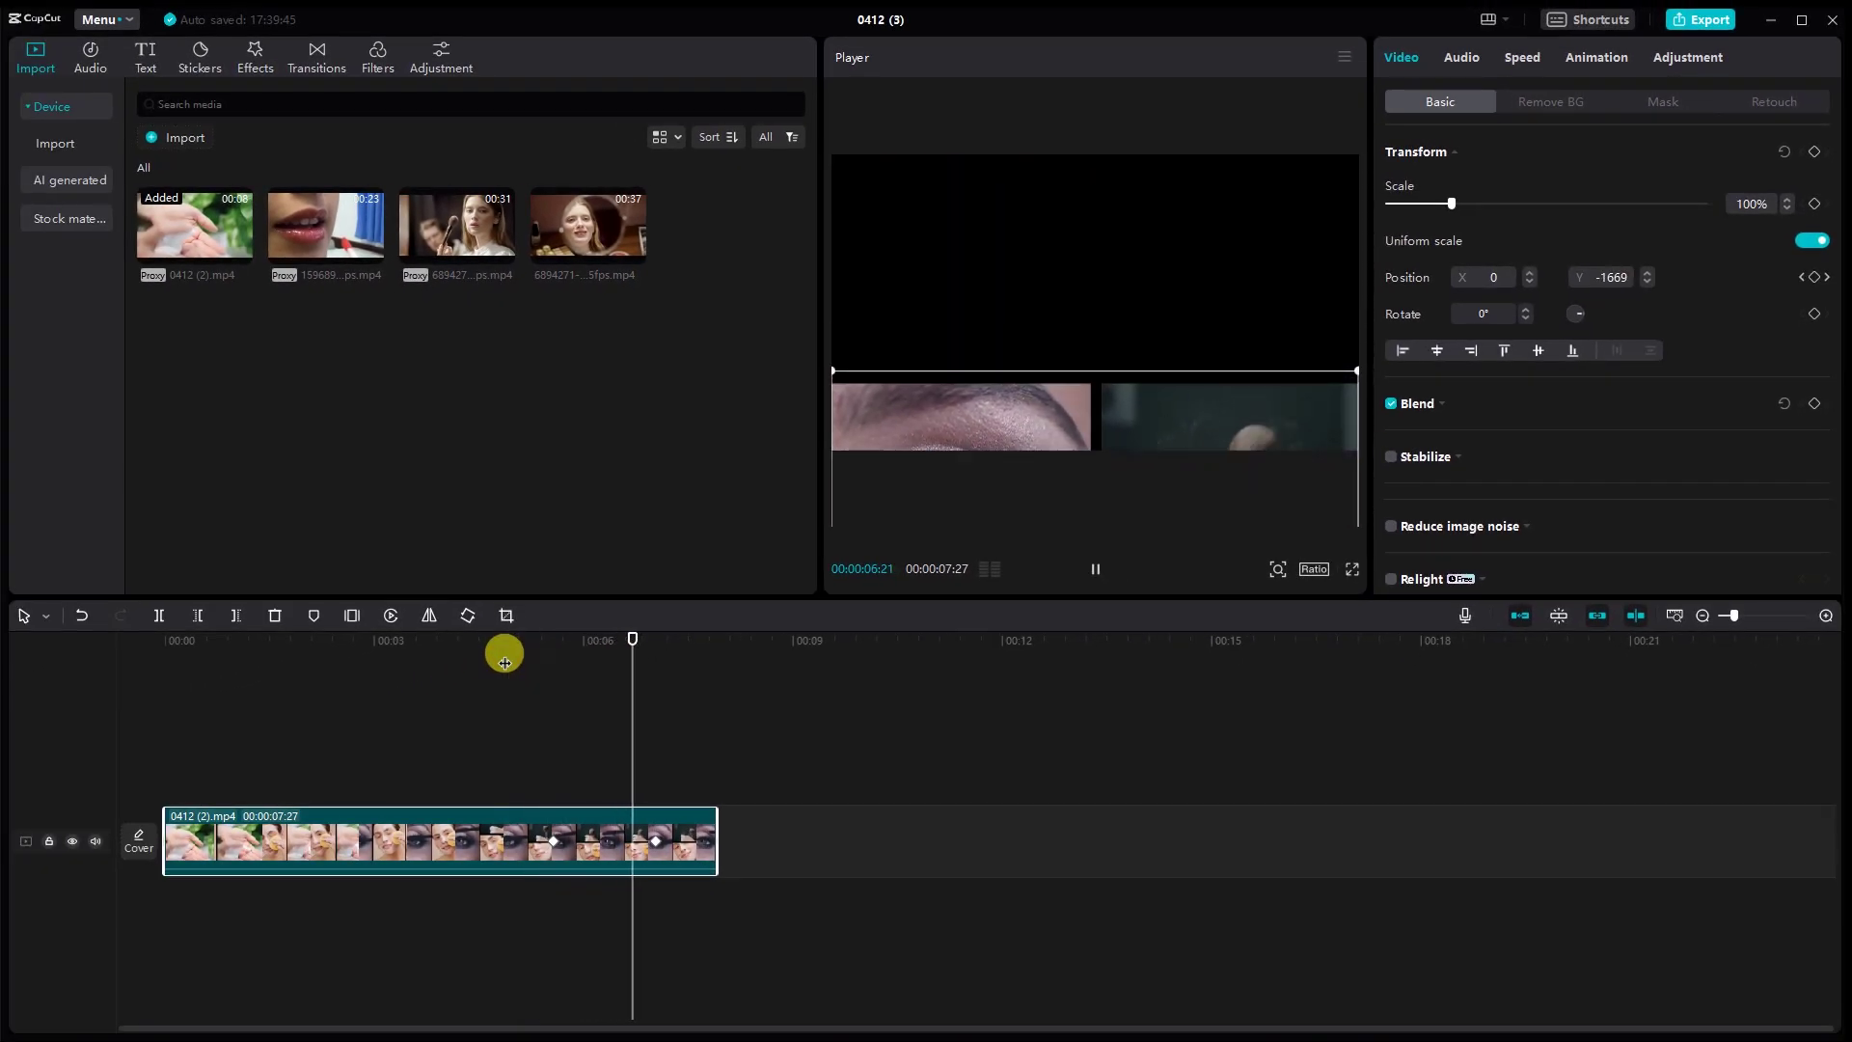
{"action": "key", "text": "space"}
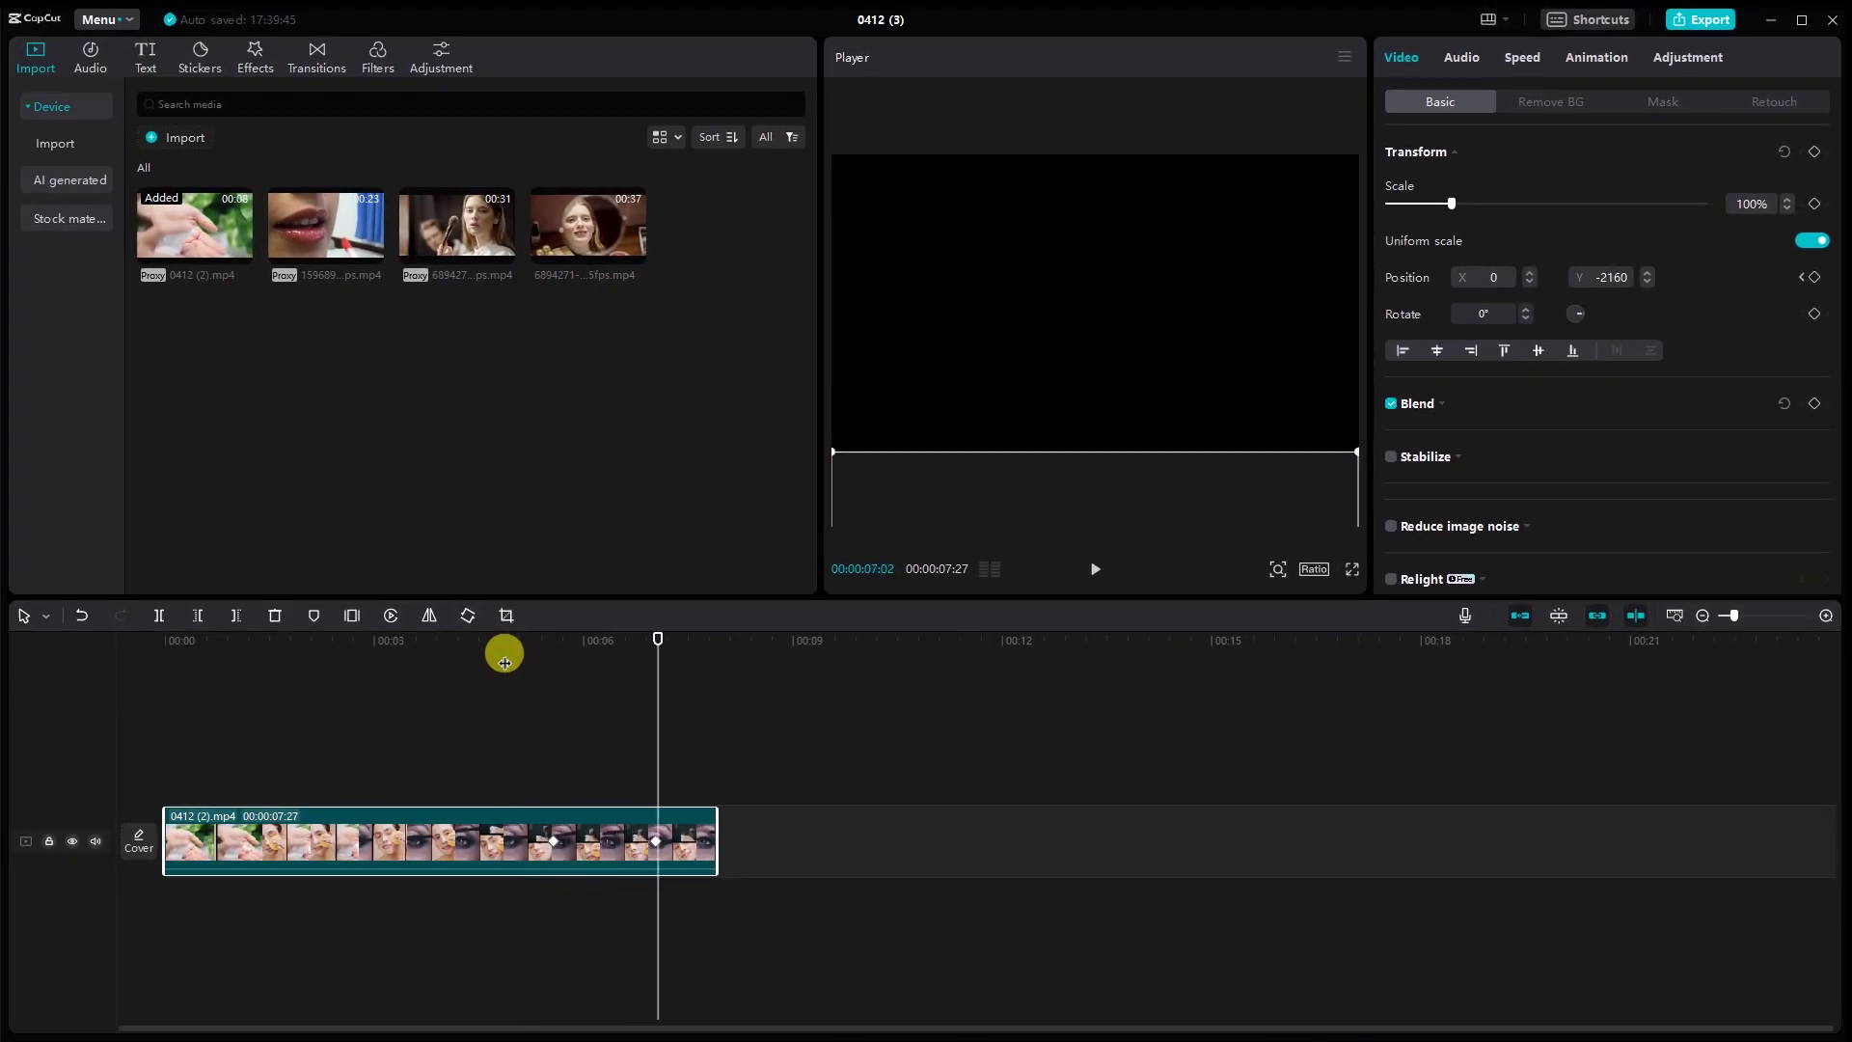
- Place the 6894270 clip on a new track at 00:00:05:20, scale it to 107%, and keyframe its position at X -130, Y 2114
{"action": "left_click_drag", "start_coordinate": [654, 815], "coordinate": [558, 794]}
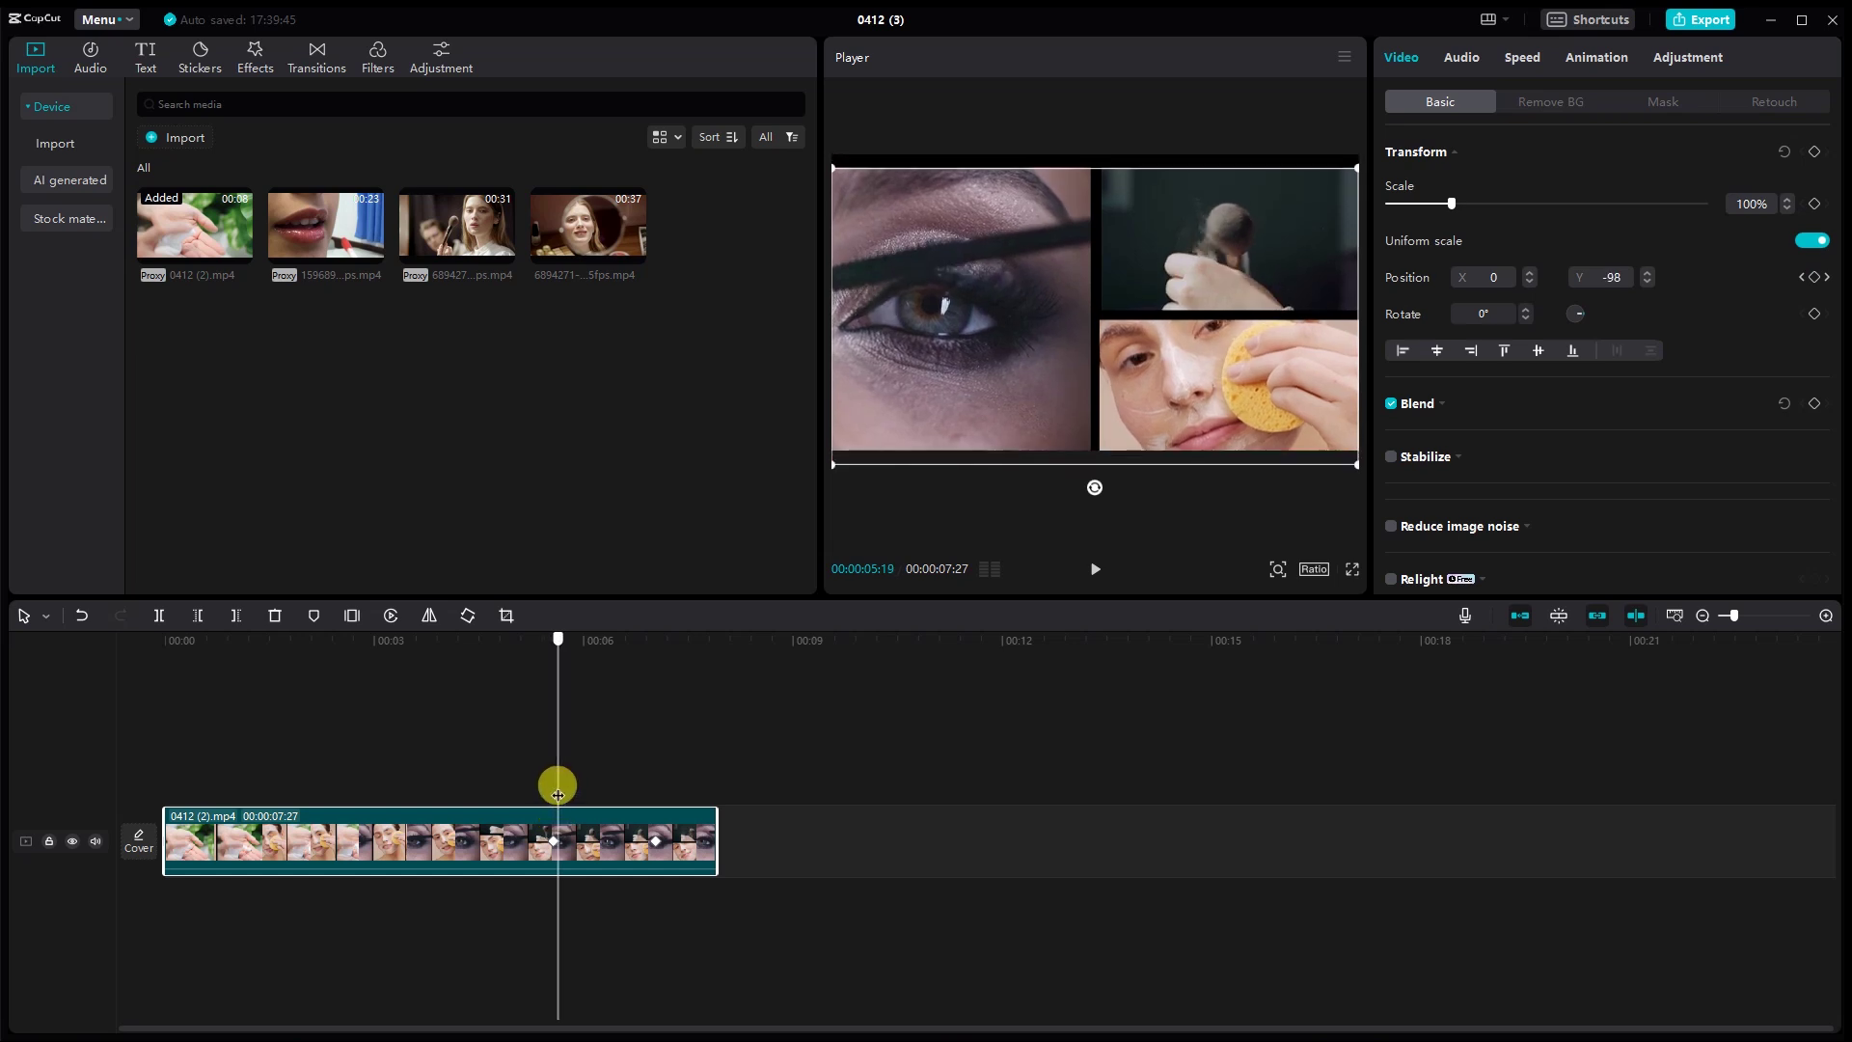
{"action": "left_click_drag", "start_coordinate": [487, 246], "coordinate": [562, 731]}
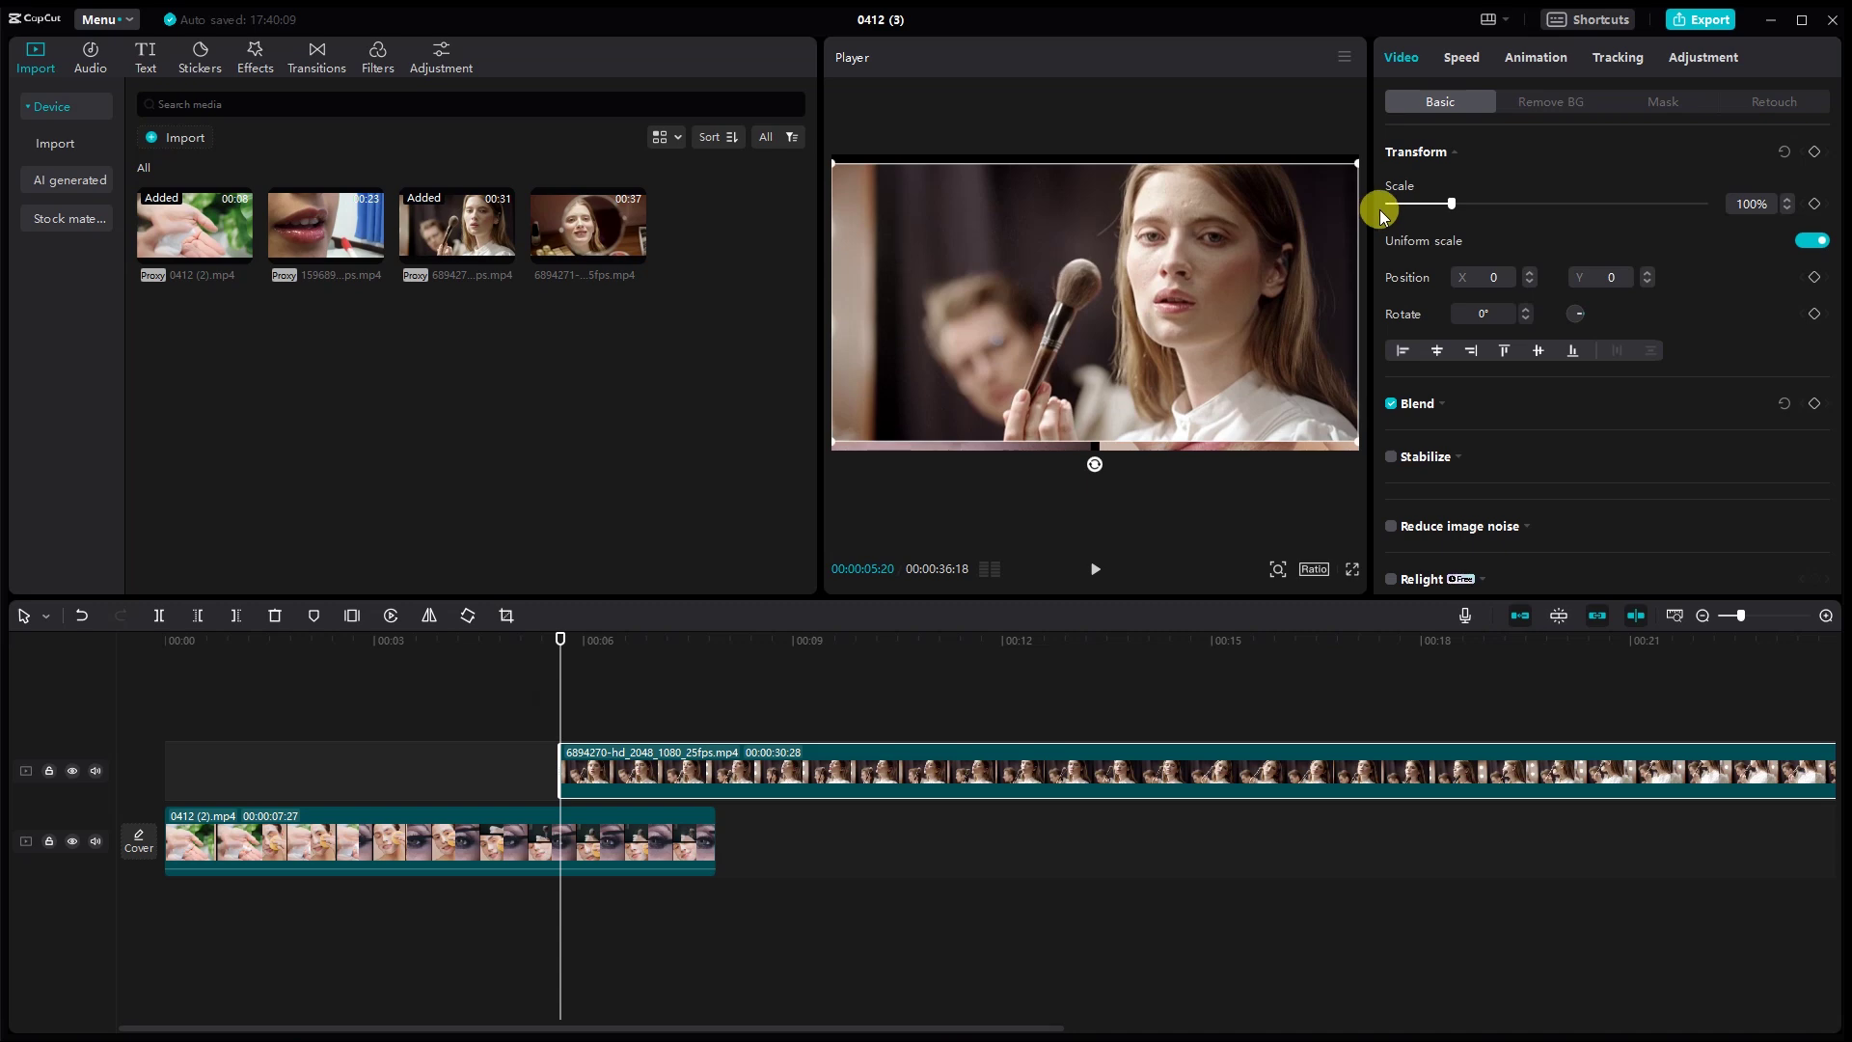
{"action": "left_click_drag", "start_coordinate": [1354, 162], "coordinate": [1373, 152]}
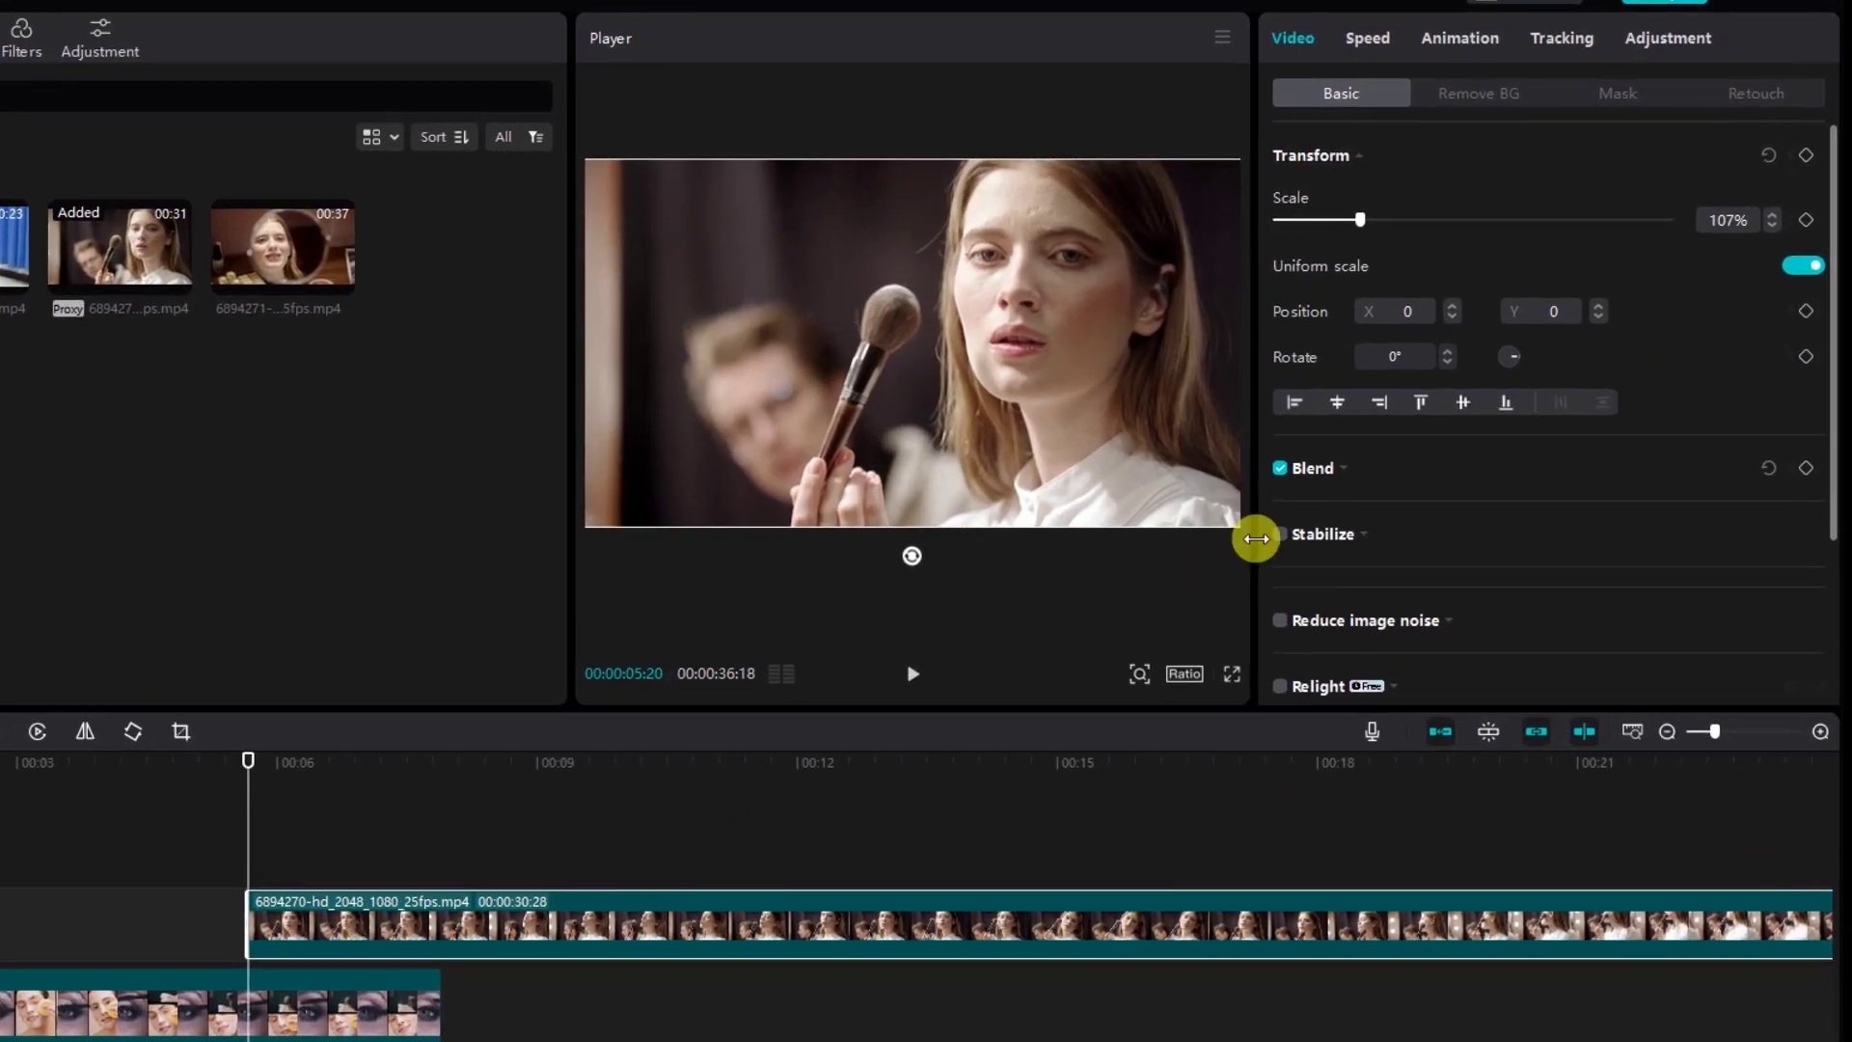
{"action": "left_click_drag", "start_coordinate": [819, 409], "coordinate": [791, 53]}
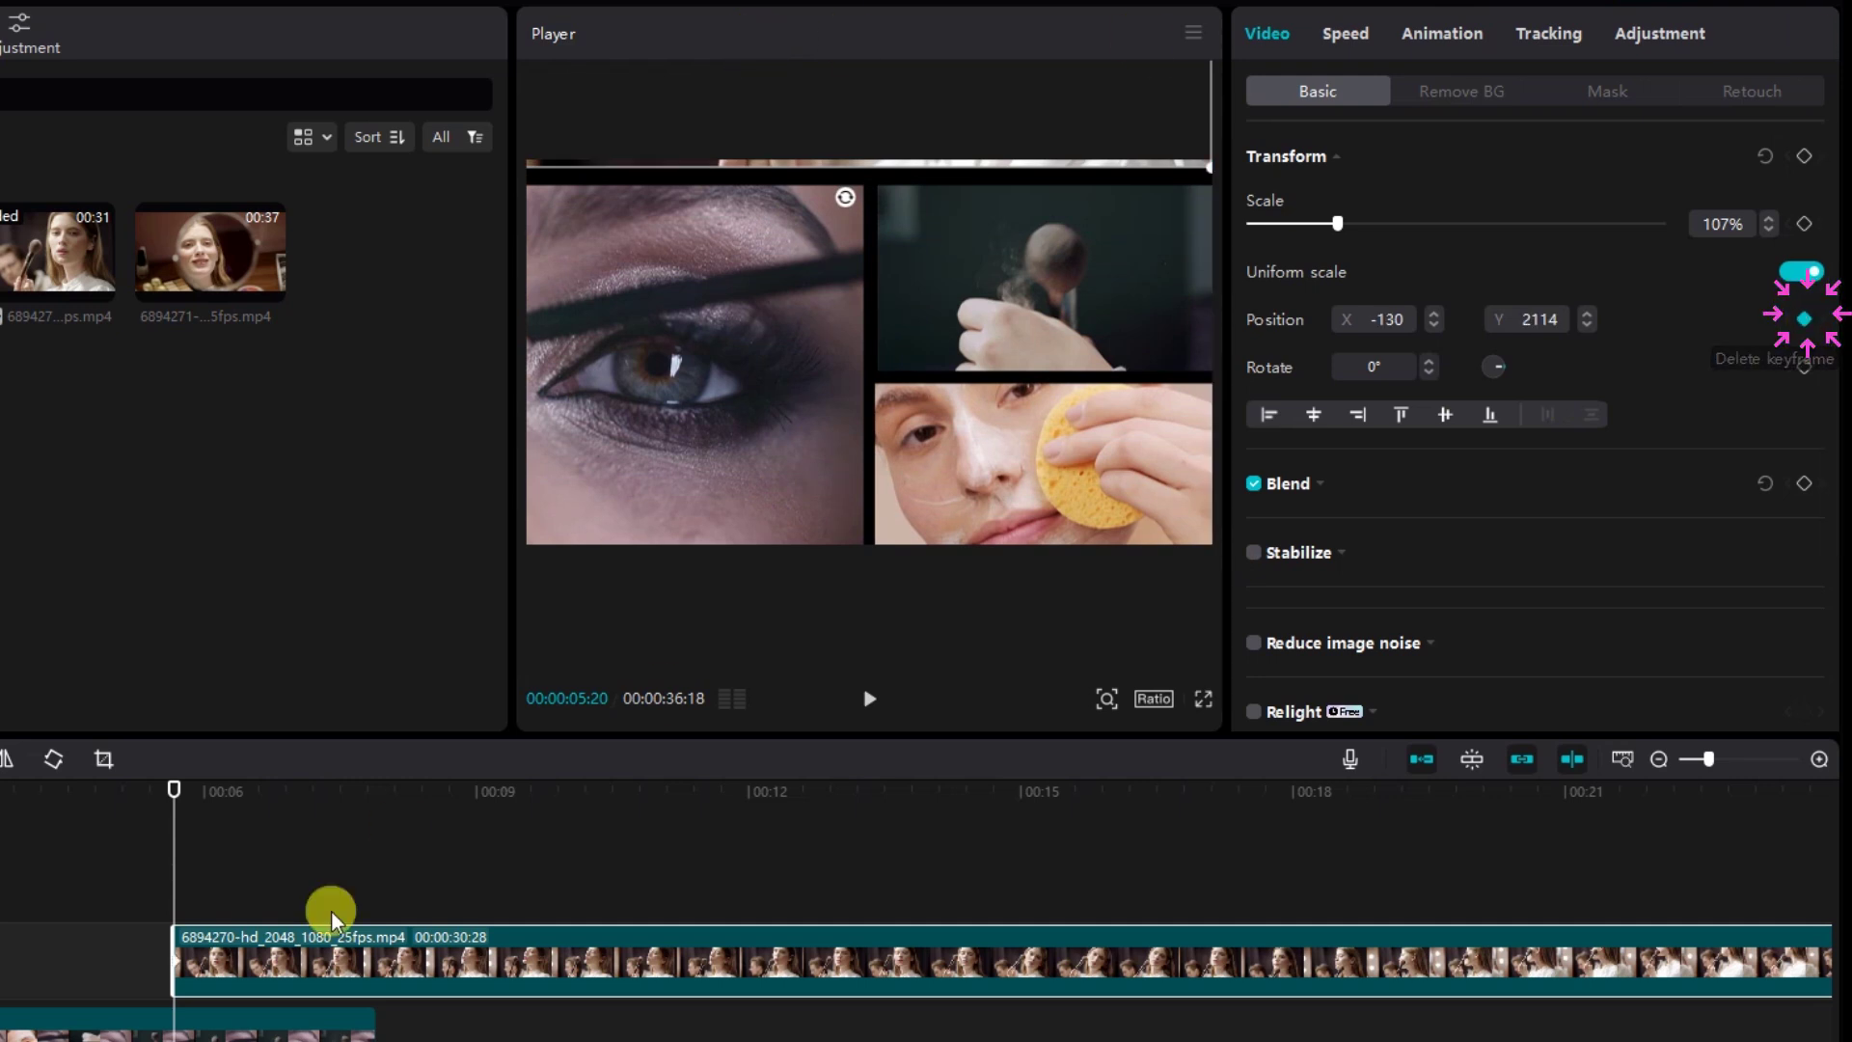
- At the base clip's ending keyframe, move the 6894270 clip down to Y 0 so it fills the frame, and preview the transition
{"action": "left_click", "coordinate": [244, 1028]}
{"action": "left_click_drag", "start_coordinate": [169, 849], "coordinate": [295, 873]}
{"action": "left_click", "coordinate": [328, 972]}
{"action": "left_click", "coordinate": [776, 319]}
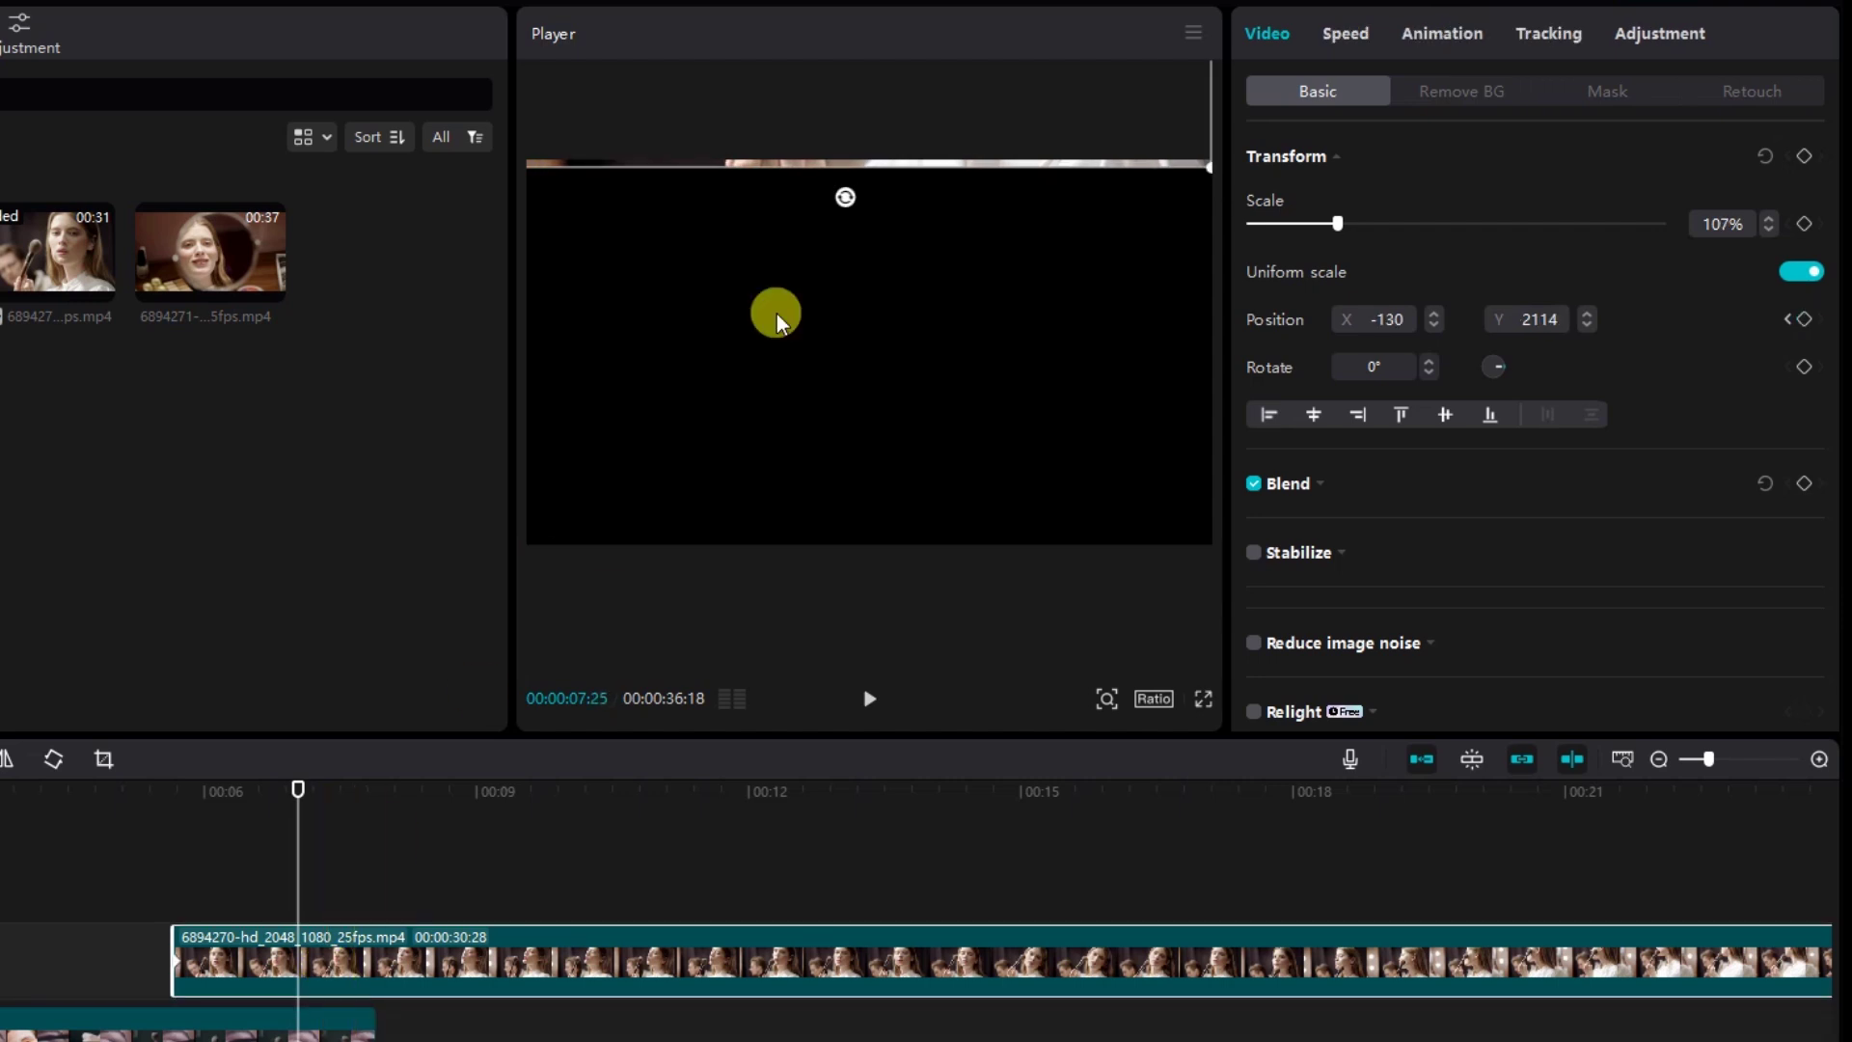
{"action": "left_click_drag", "start_coordinate": [882, 183], "coordinate": [885, 544]}
{"action": "left_click", "coordinate": [92, 849]}
{"action": "key", "text": "space"}
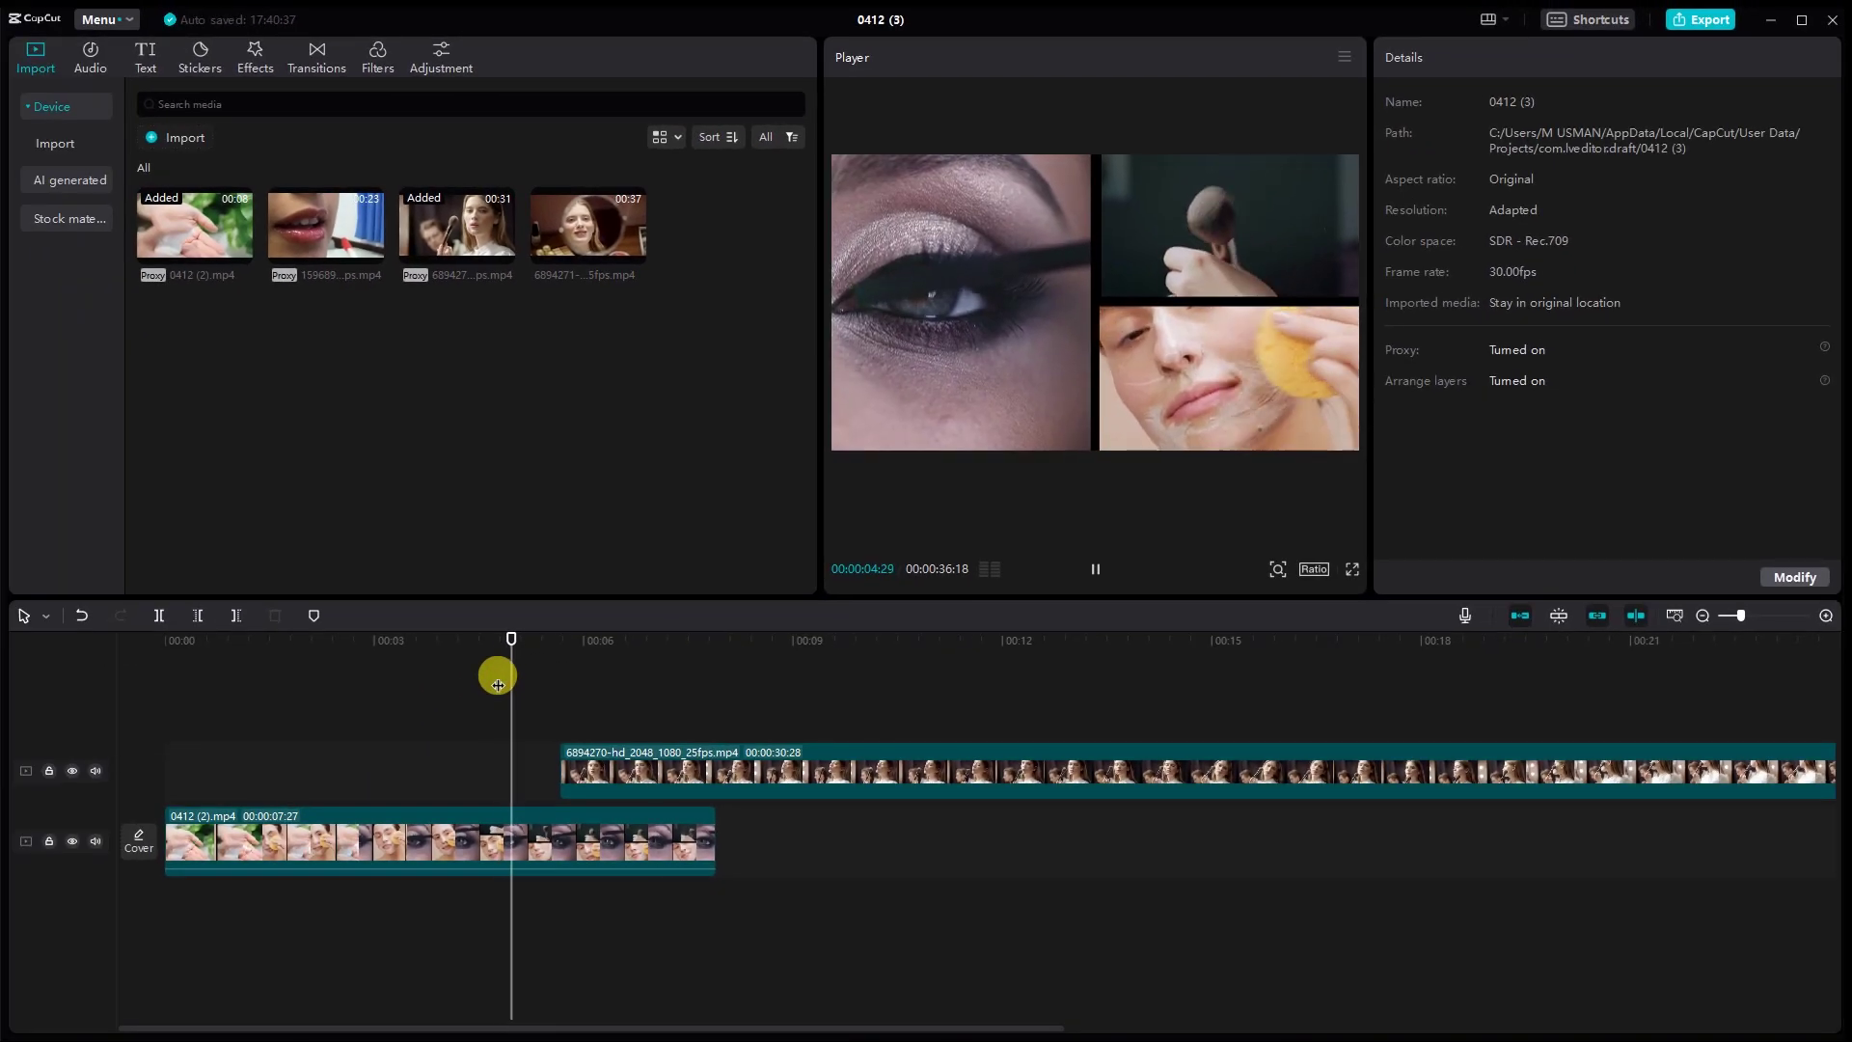
{"action": "key", "text": "space"}
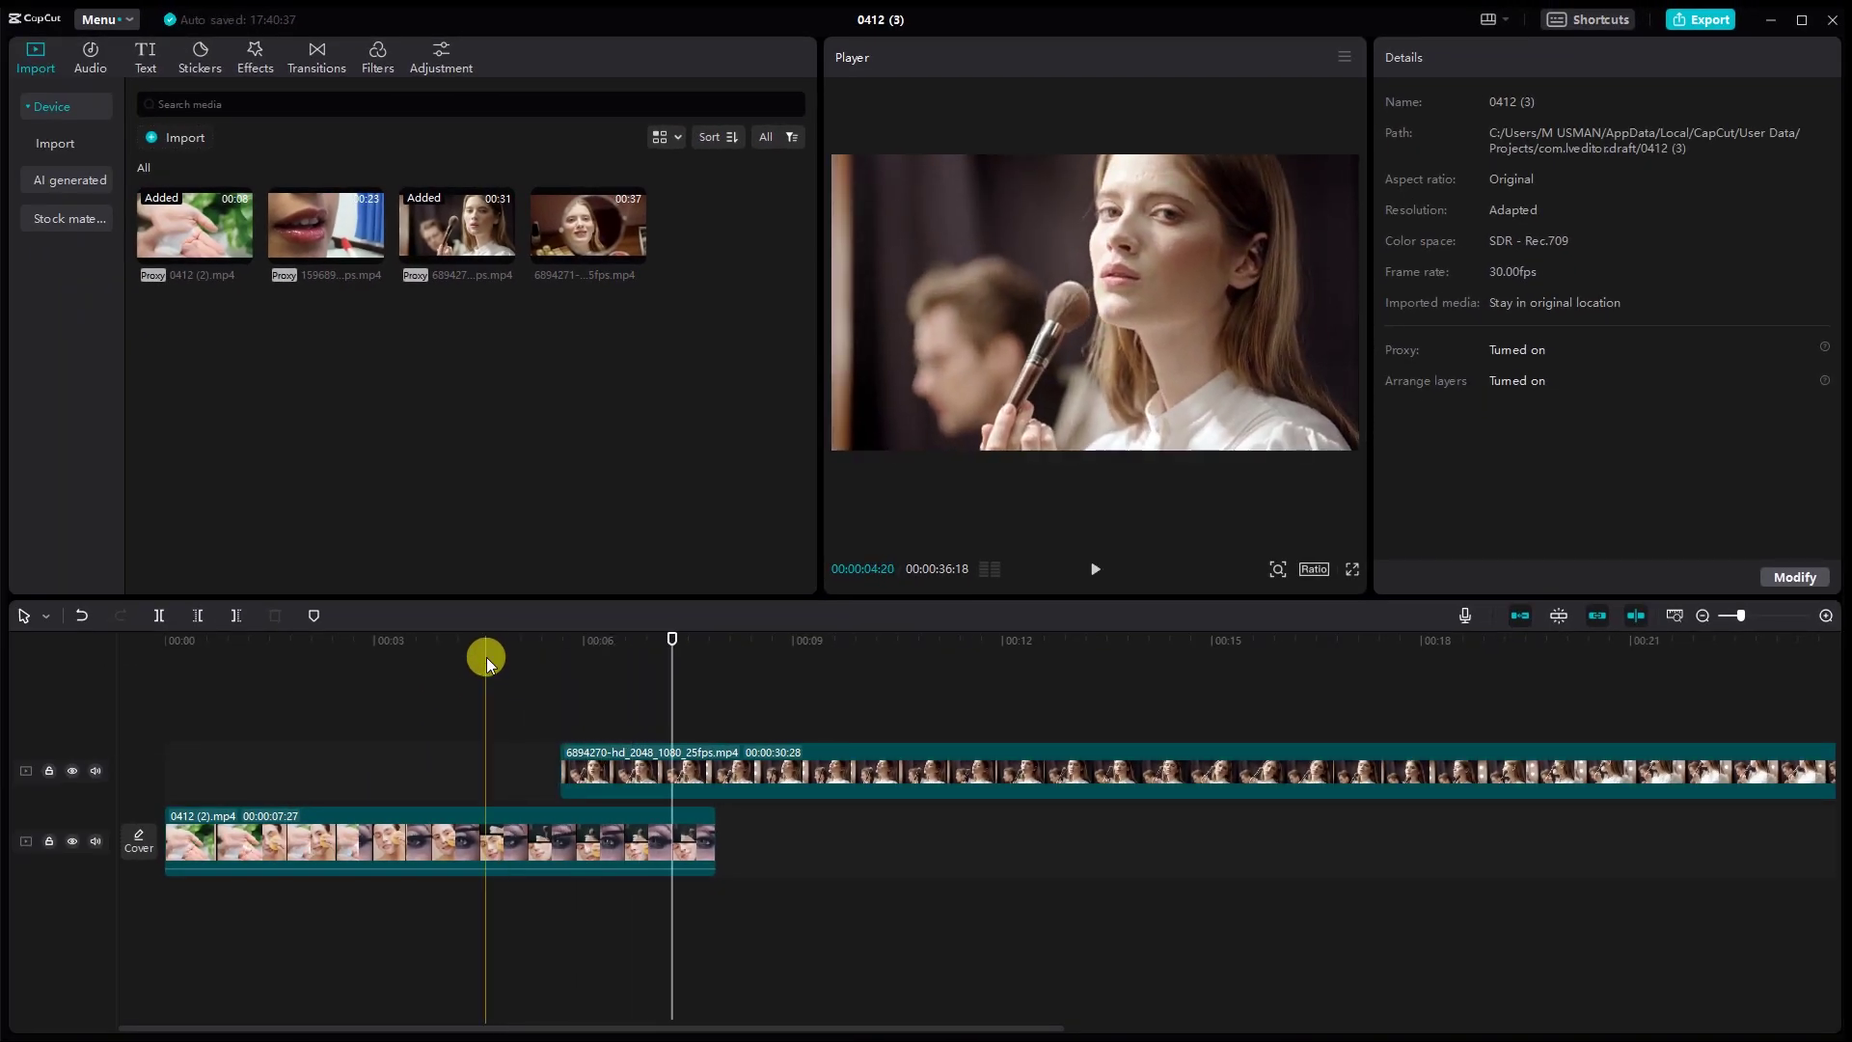
- Keyframe the 6894270 clip's position at 00:00:07:18, and at 00:00:09:00 move it left out of frame to X -4030
{"action": "left_click", "coordinate": [690, 704]}
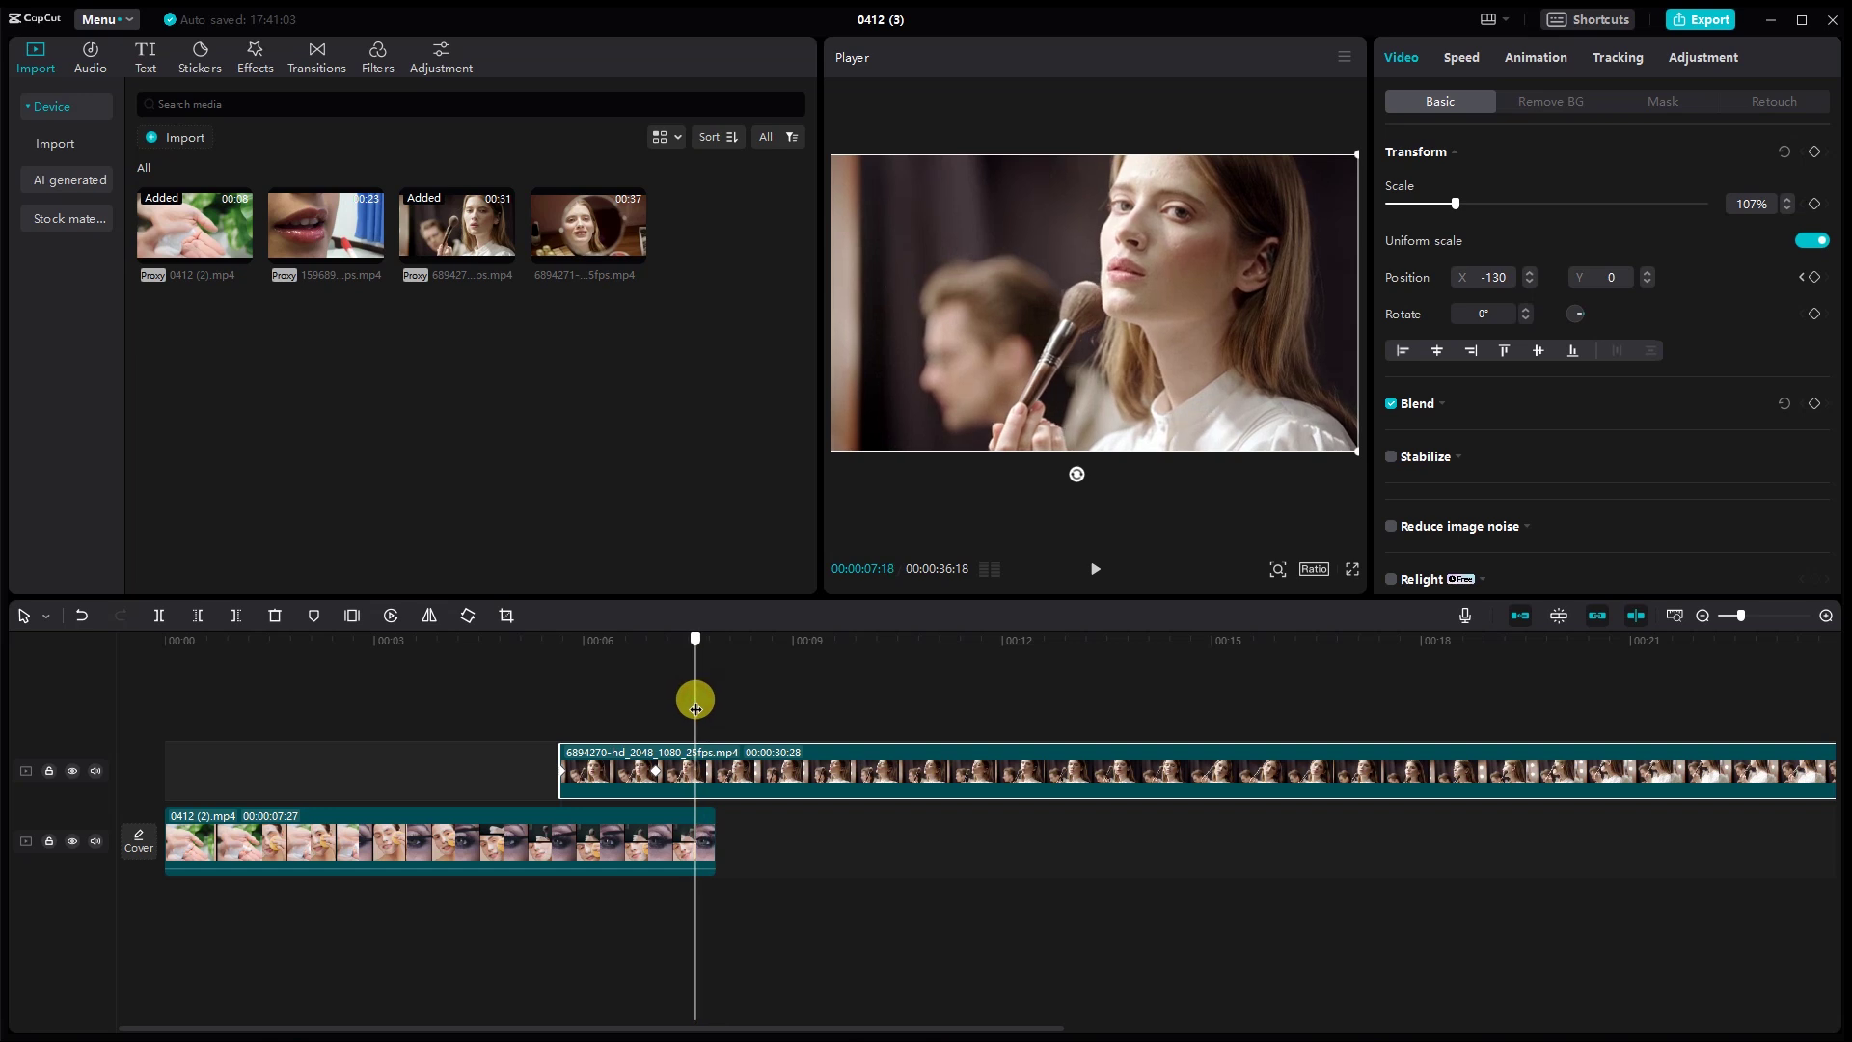
{"action": "left_click", "coordinate": [840, 445]}
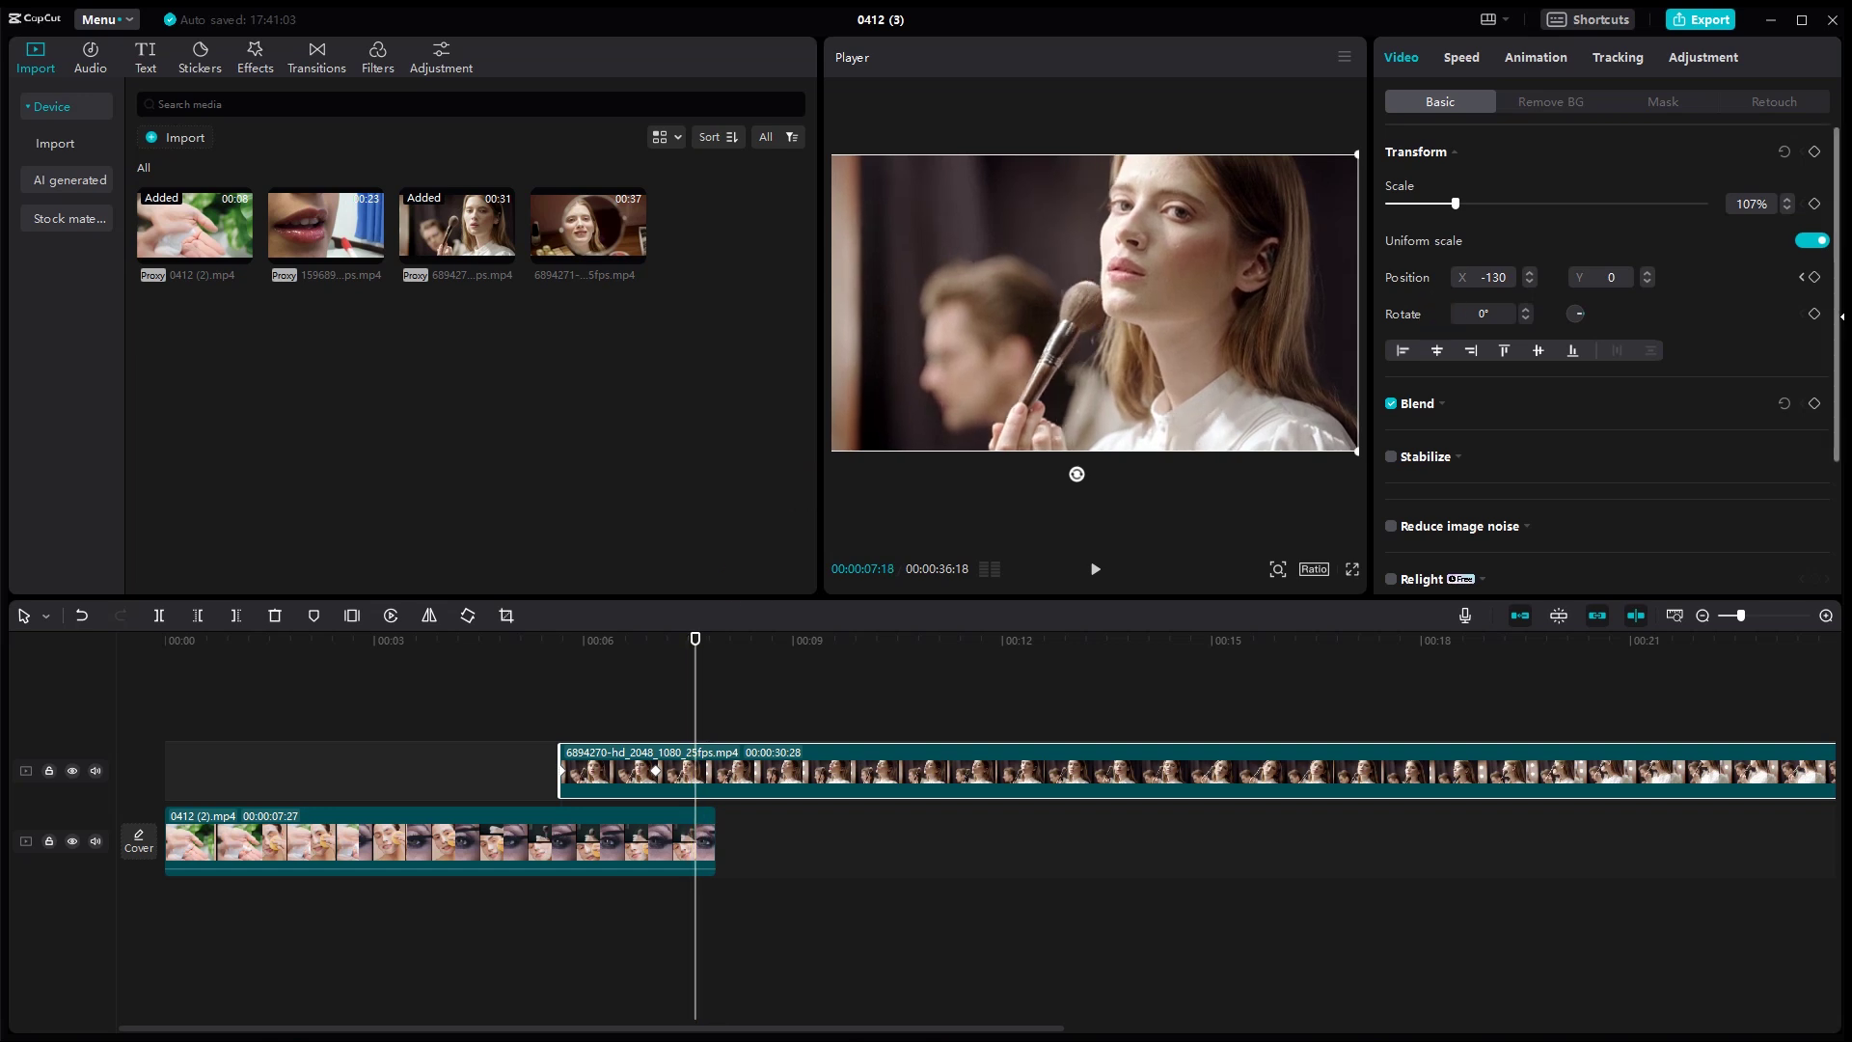
{"action": "left_click_drag", "start_coordinate": [694, 720], "coordinate": [793, 717]}
{"action": "left_click_drag", "start_coordinate": [1225, 364], "coordinate": [652, 382]}
- Play back the 6894270 clip's slide in from above and slide out to the left
{"action": "left_click", "coordinate": [673, 682]}
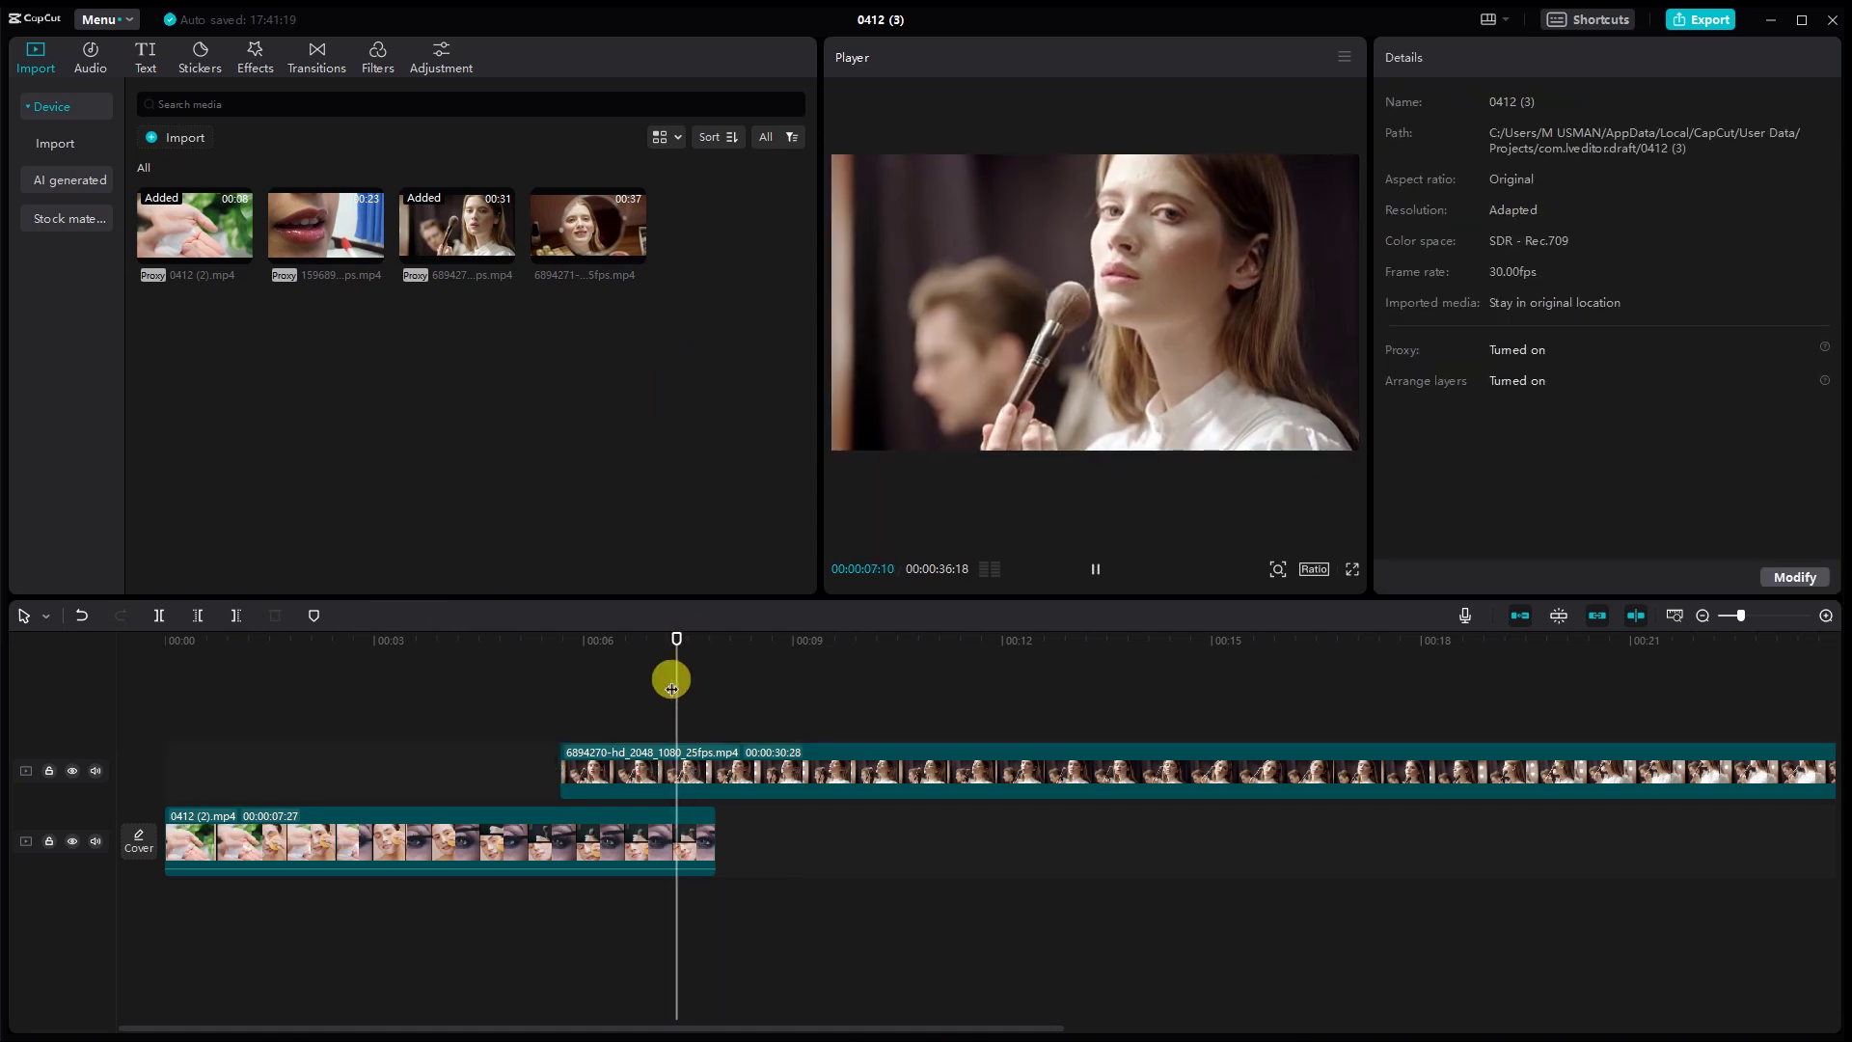
{"action": "key", "text": "space"}
{"action": "left_click", "coordinate": [512, 681]}
{"action": "key", "text": "space"}
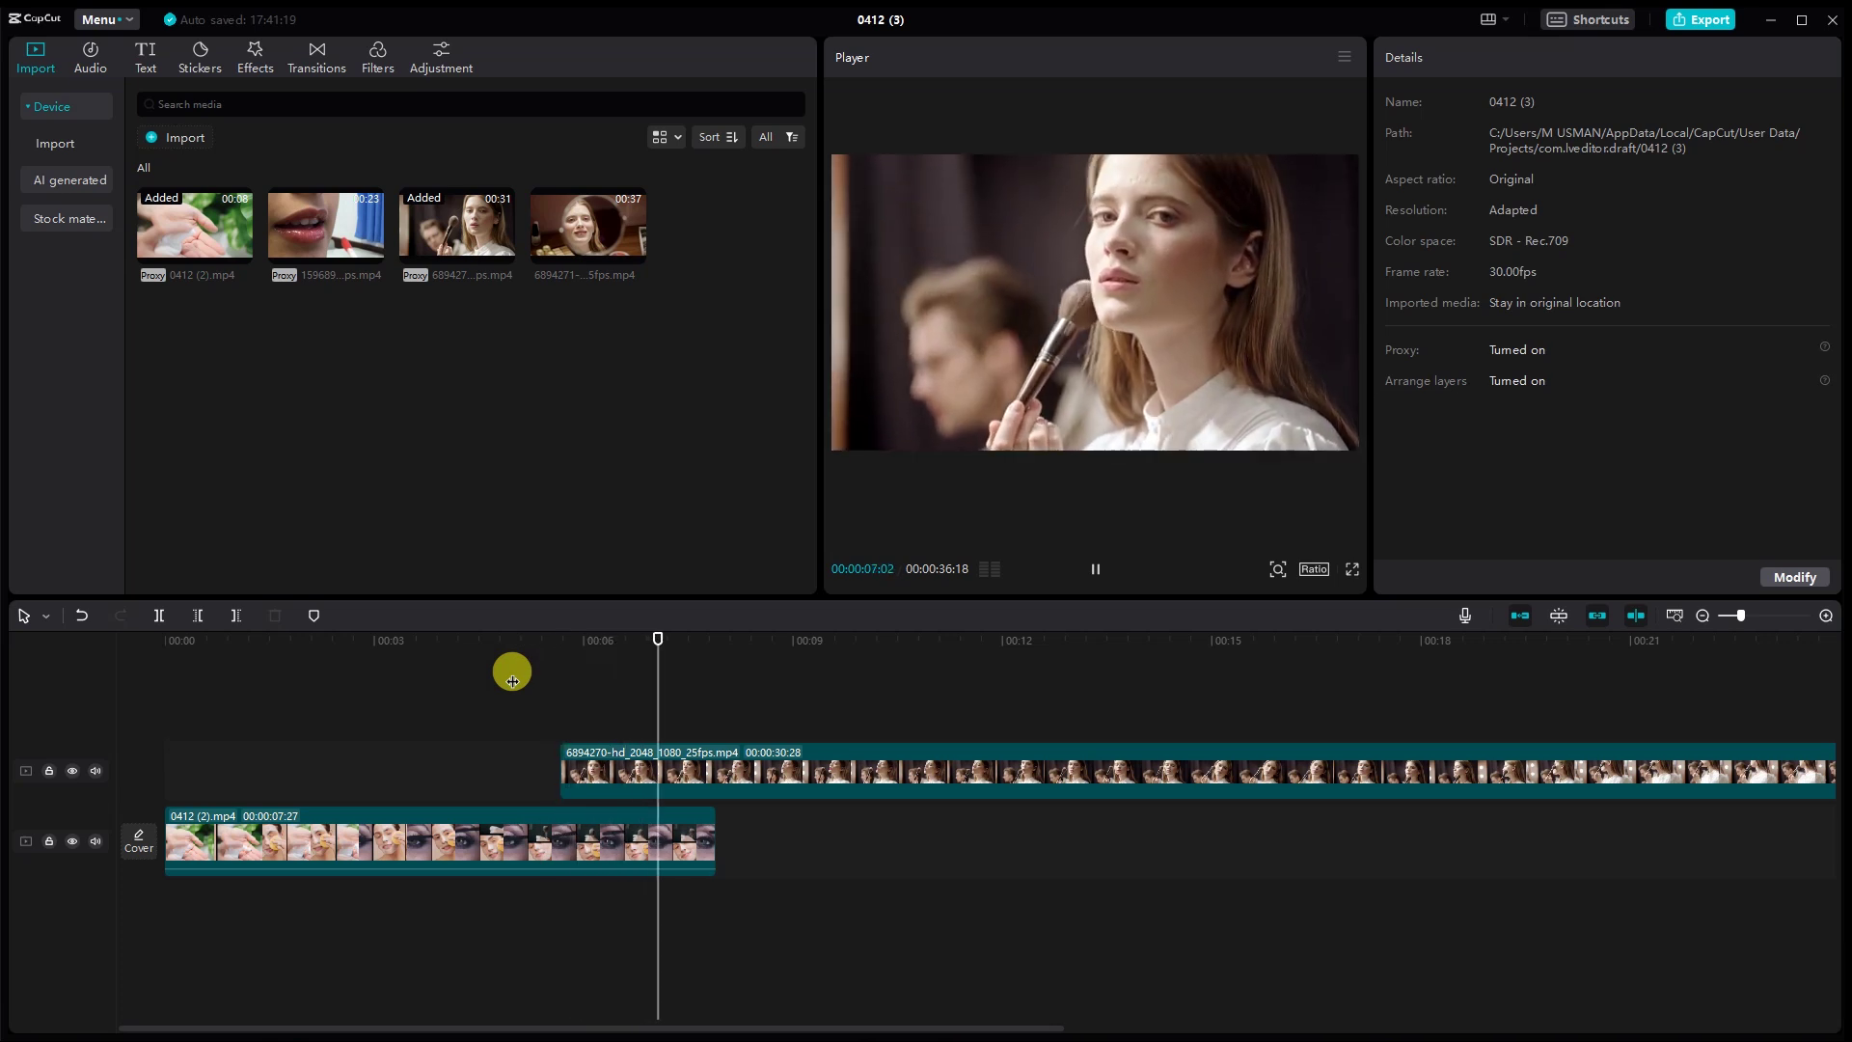
{"action": "key", "text": "space"}
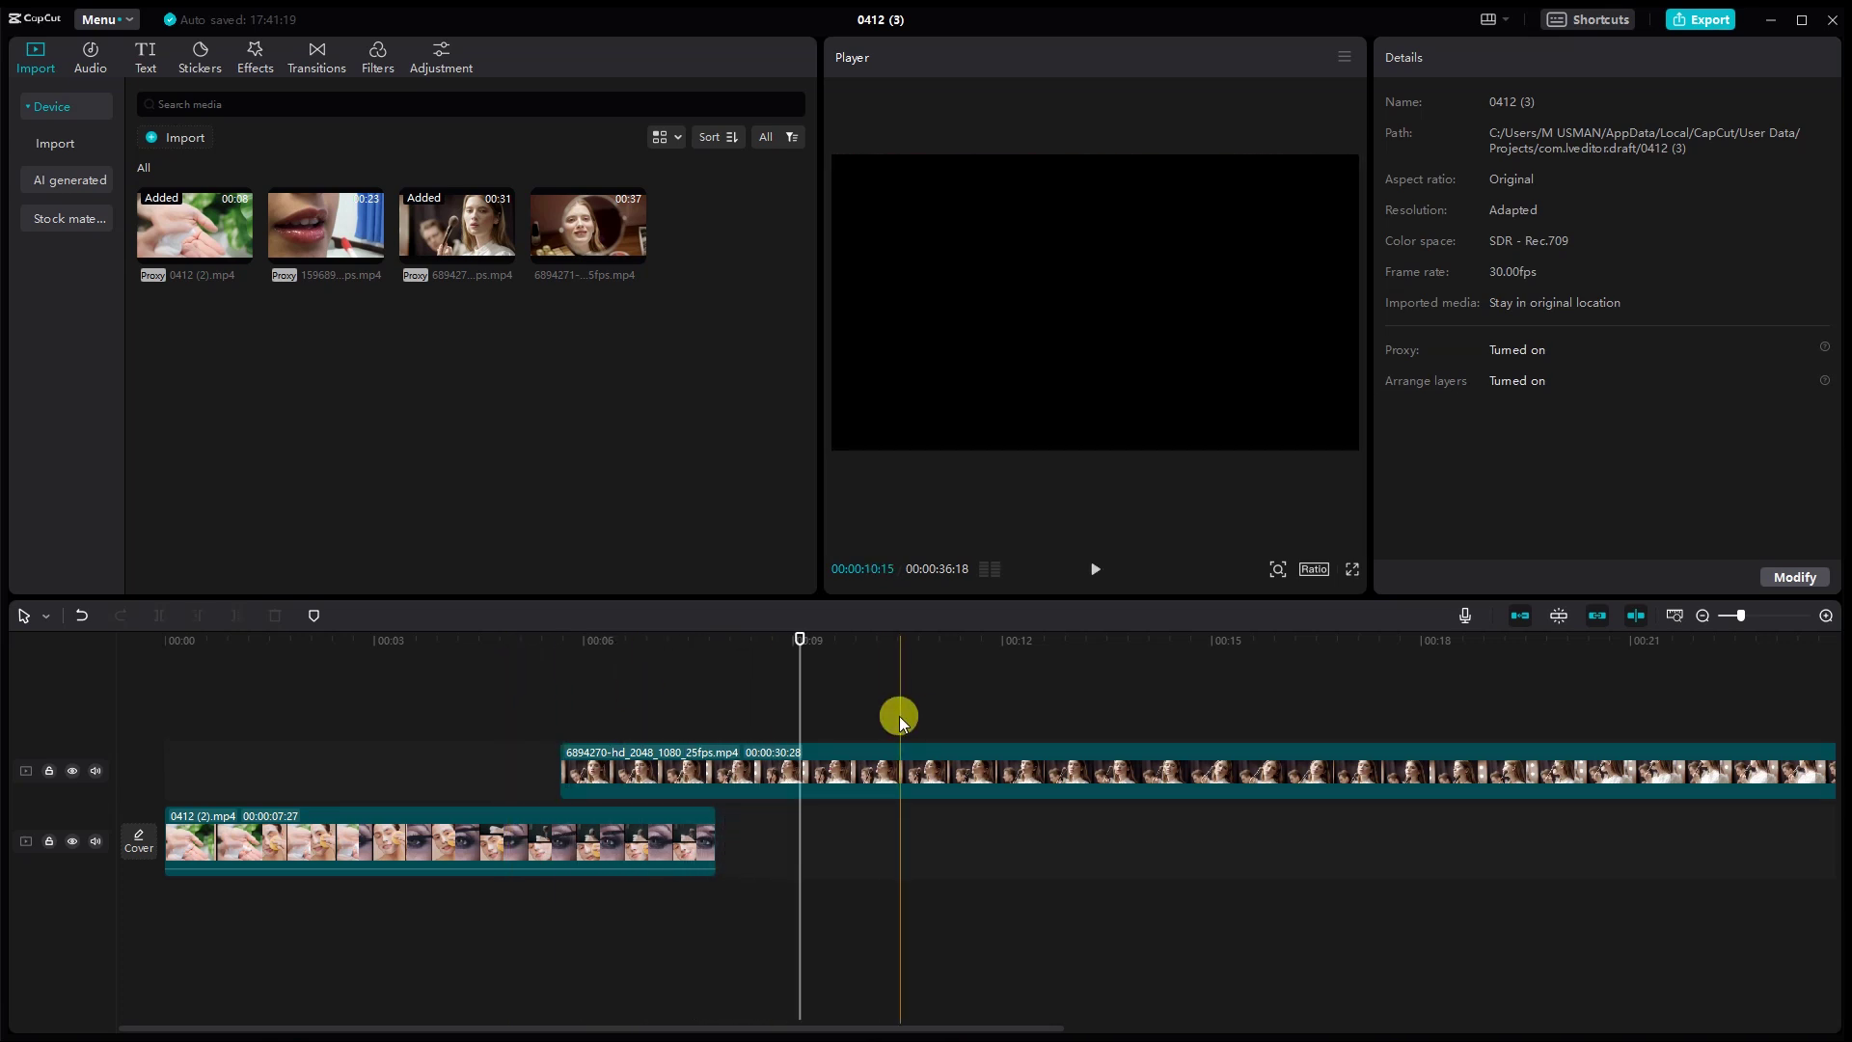
- Place the 1596893 lipstick clip on a new track at 00:00:07:20 and keyframe its position beyond the frame's right edge at X 3749, Y 0
{"action": "left_click", "coordinate": [787, 767]}
{"action": "left_click_drag", "start_coordinate": [798, 723], "coordinate": [698, 733]}
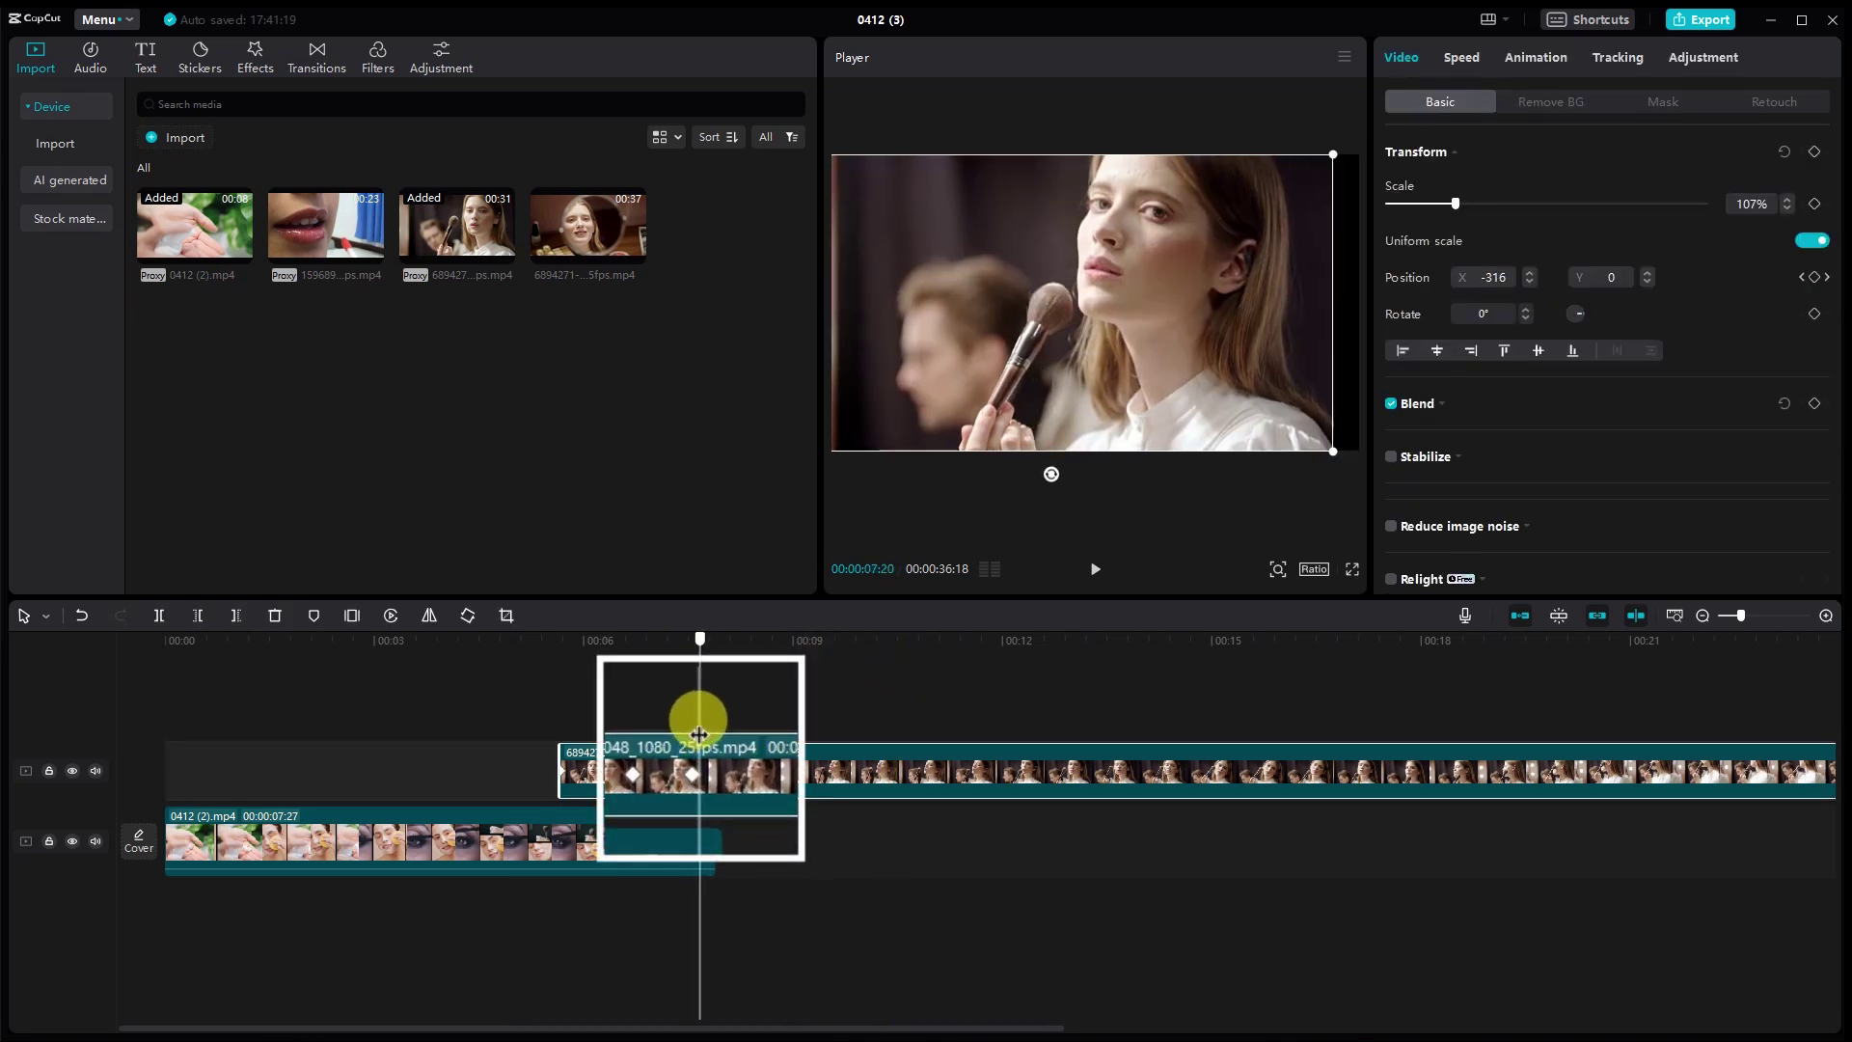
{"action": "left_click_drag", "start_coordinate": [318, 208], "coordinate": [699, 689]}
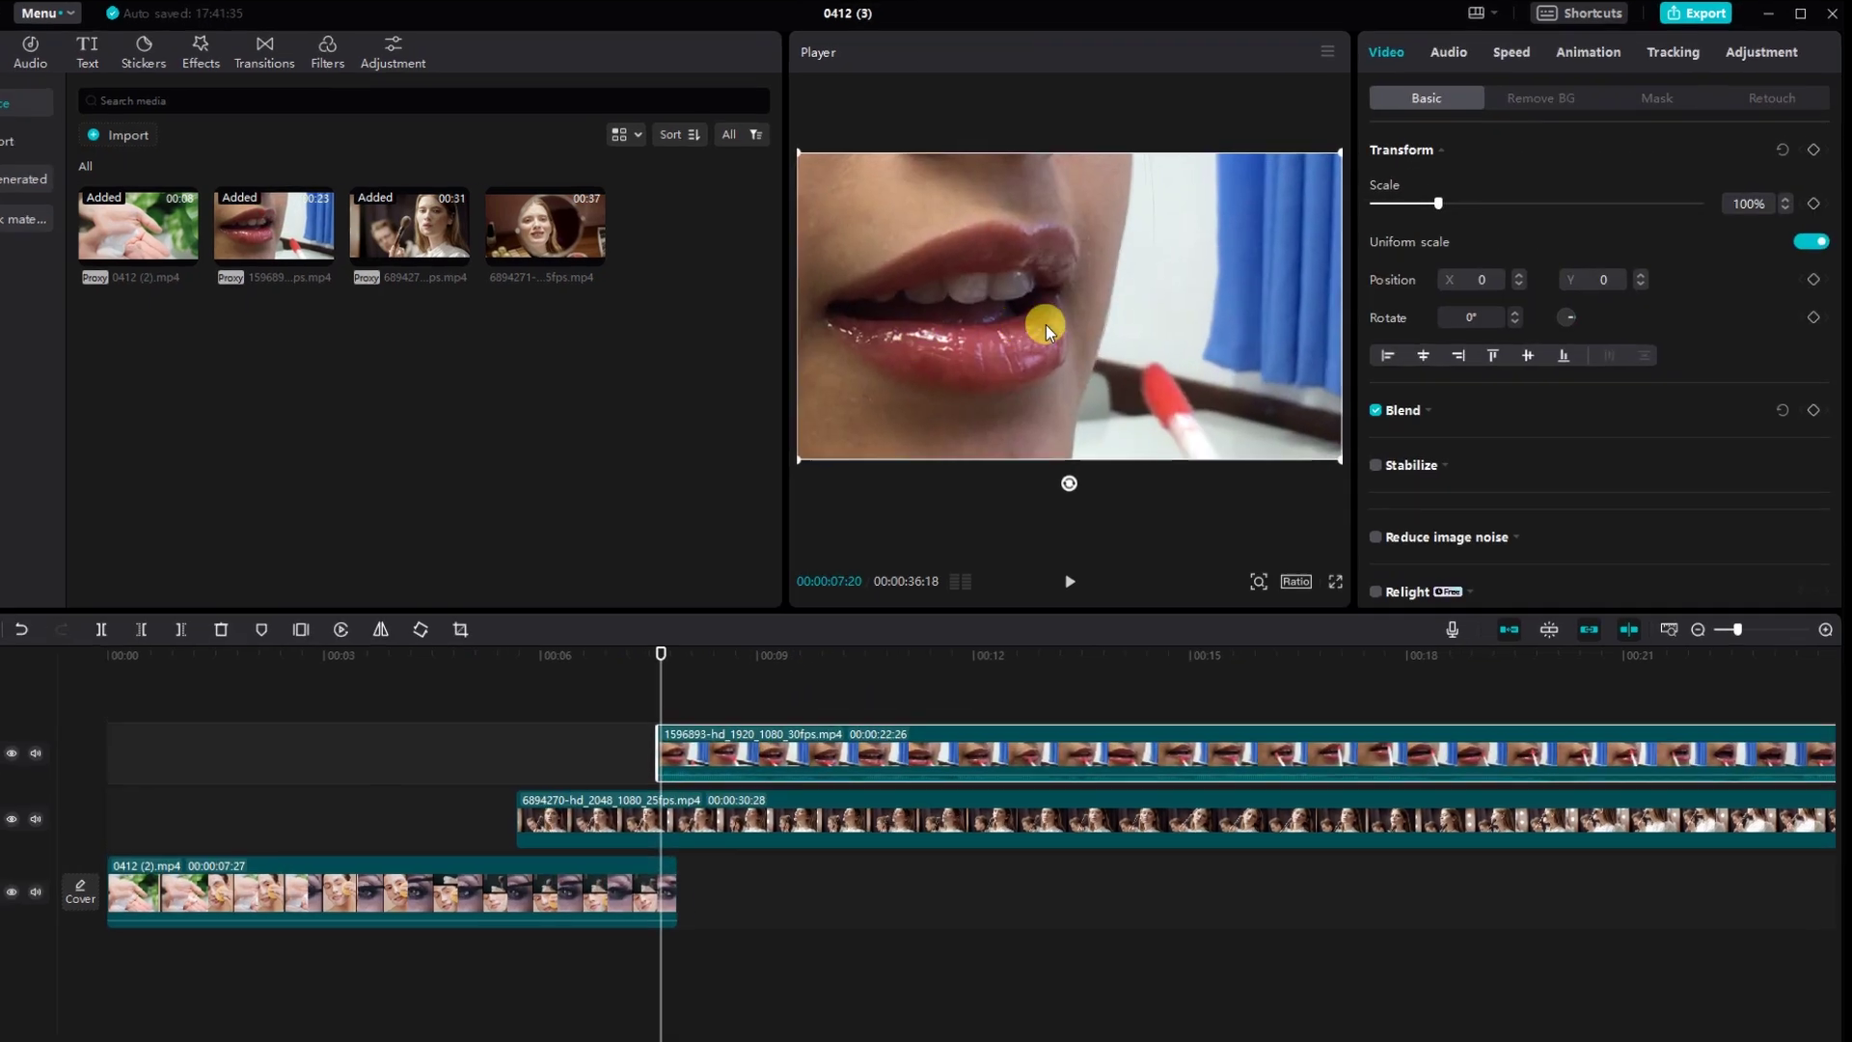
{"action": "left_click_drag", "start_coordinate": [1046, 324], "coordinate": [1263, 342]}
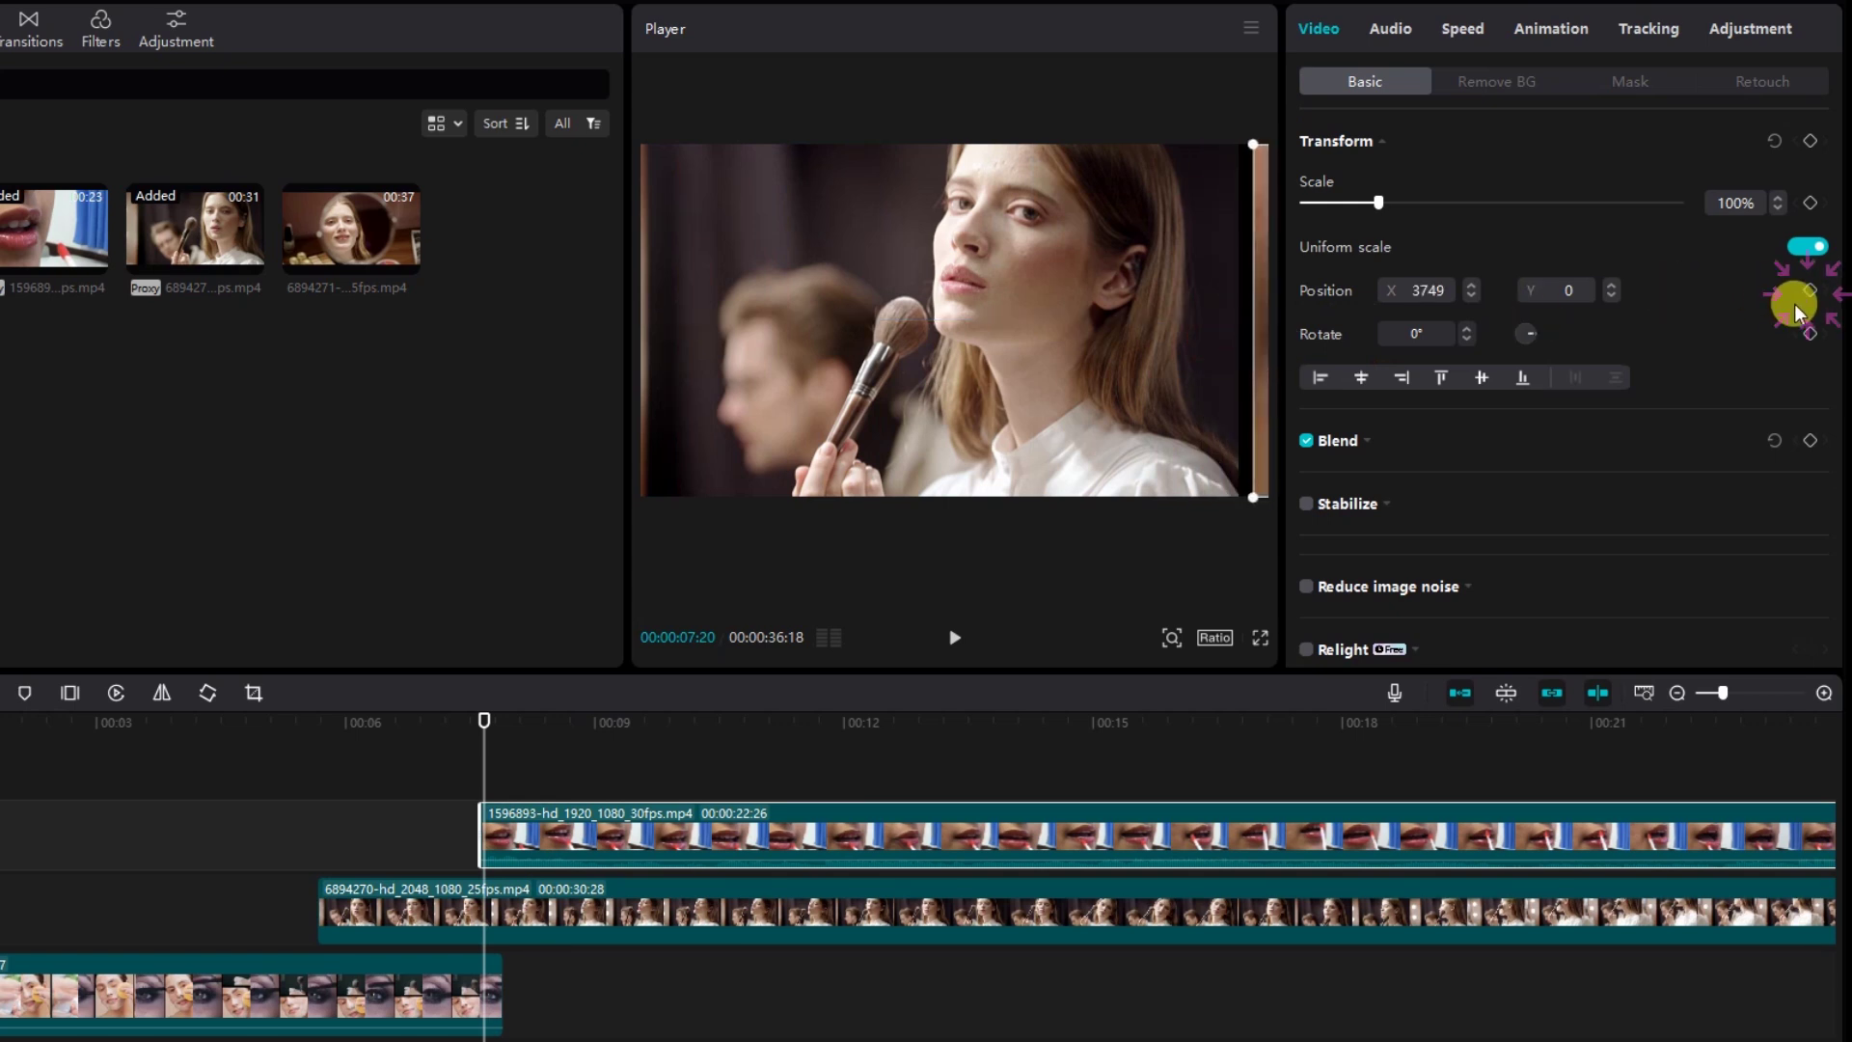
- At the 6894270 clip's last keyframe, 00:00:09:00, move the lipstick clip left to X 0, Y 0 so it fills the frame
{"action": "left_click", "coordinate": [613, 905]}
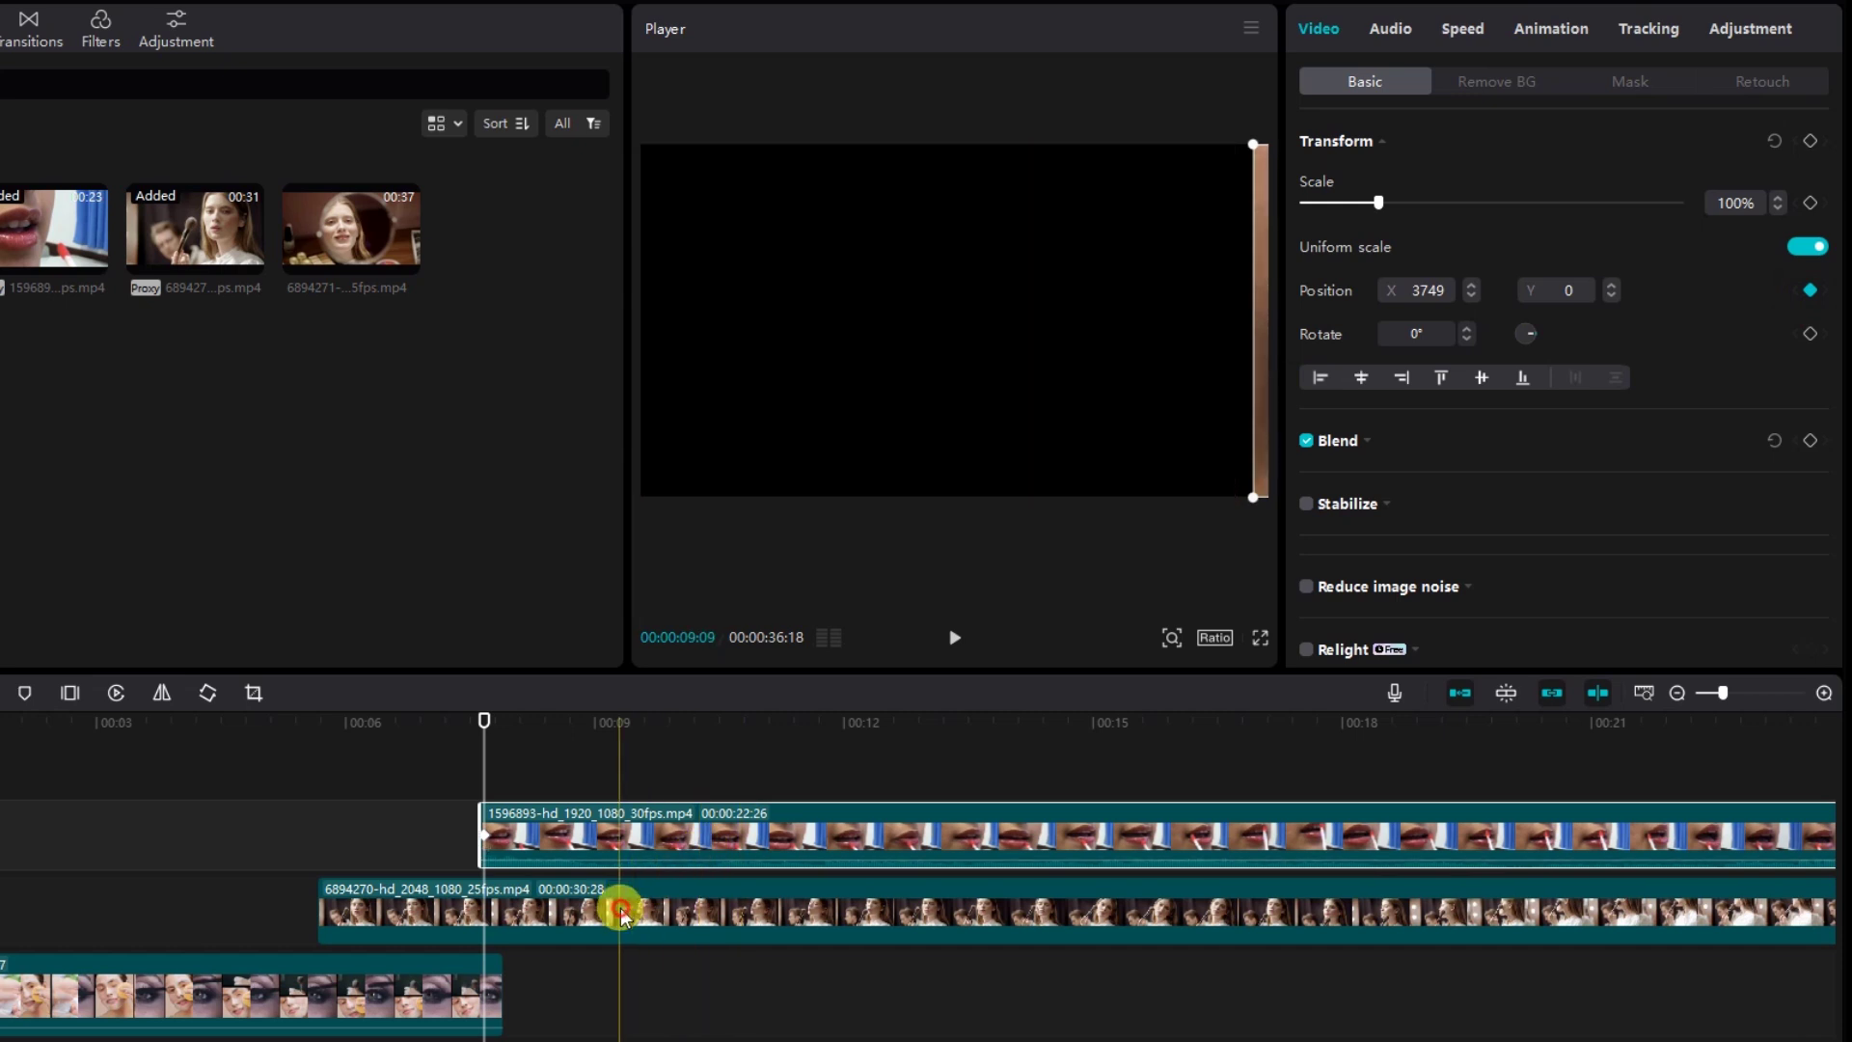
{"action": "left_click_drag", "start_coordinate": [485, 737], "coordinate": [594, 771]}
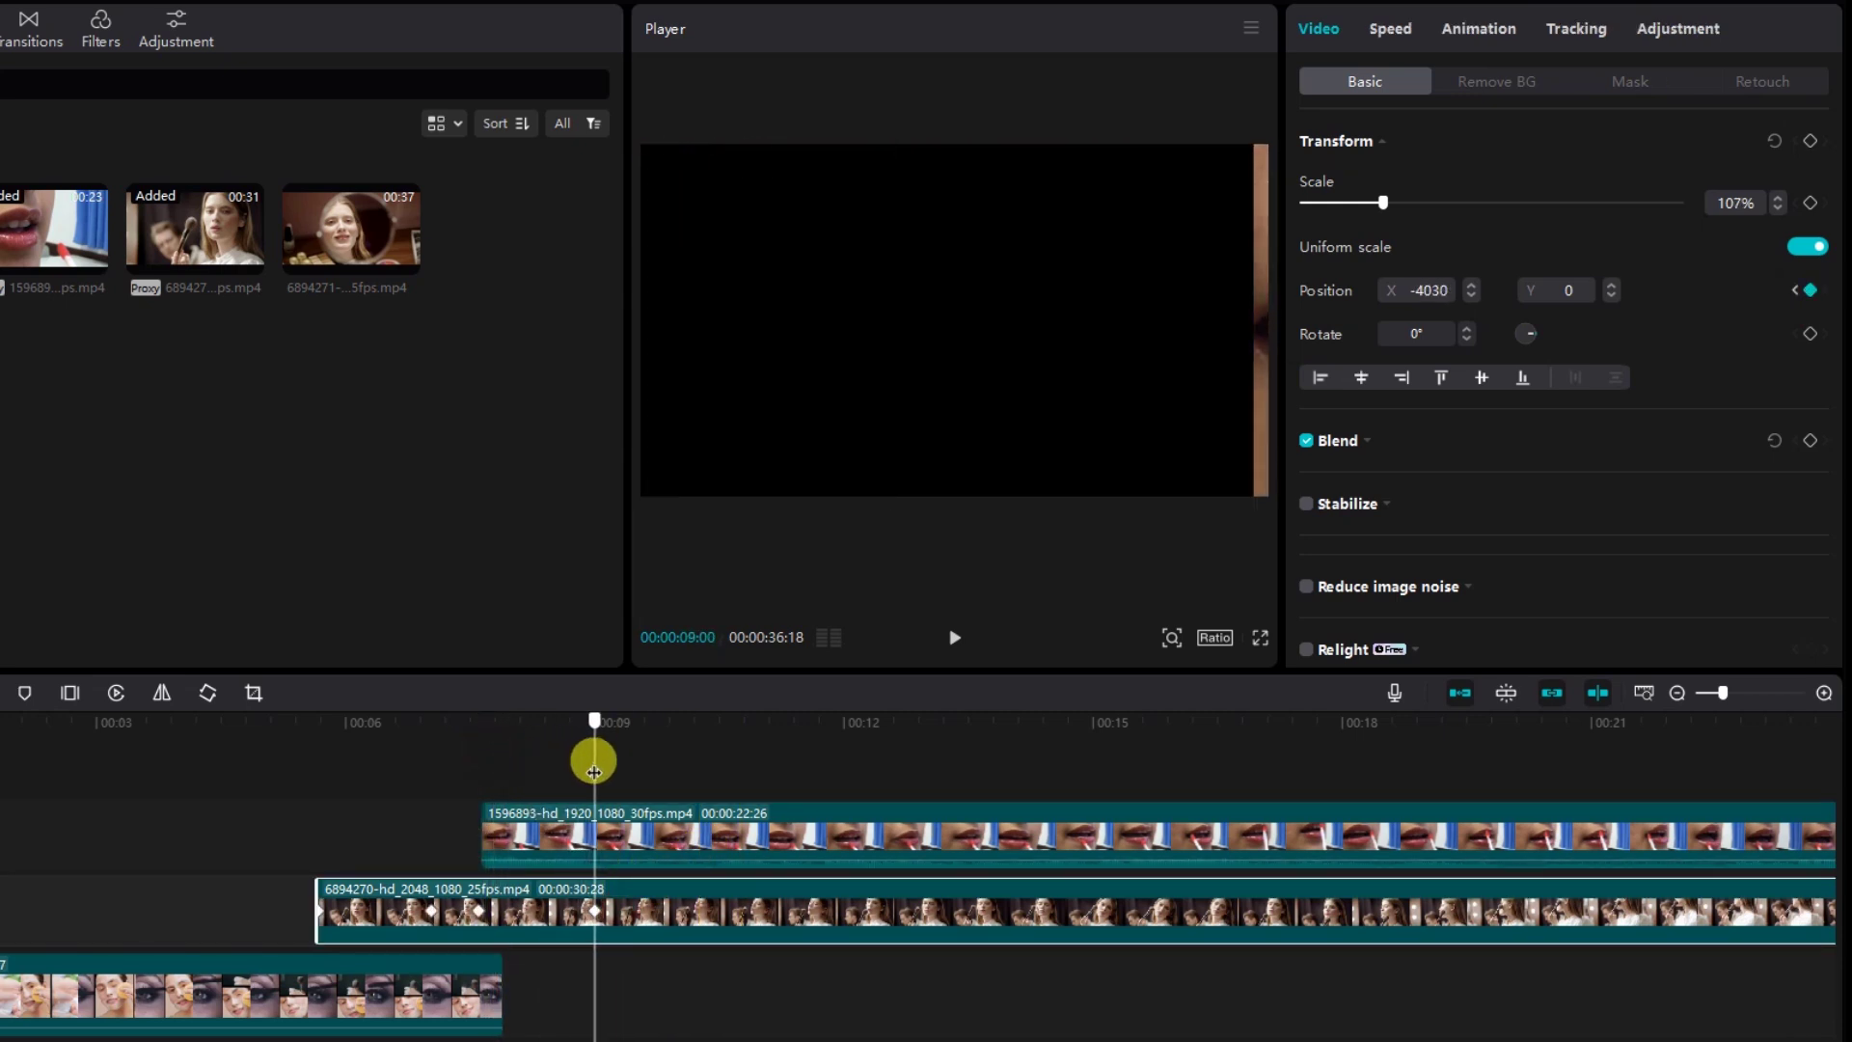
{"action": "left_click", "coordinate": [606, 857]}
{"action": "left_click_drag", "start_coordinate": [1256, 384], "coordinate": [674, 378]}
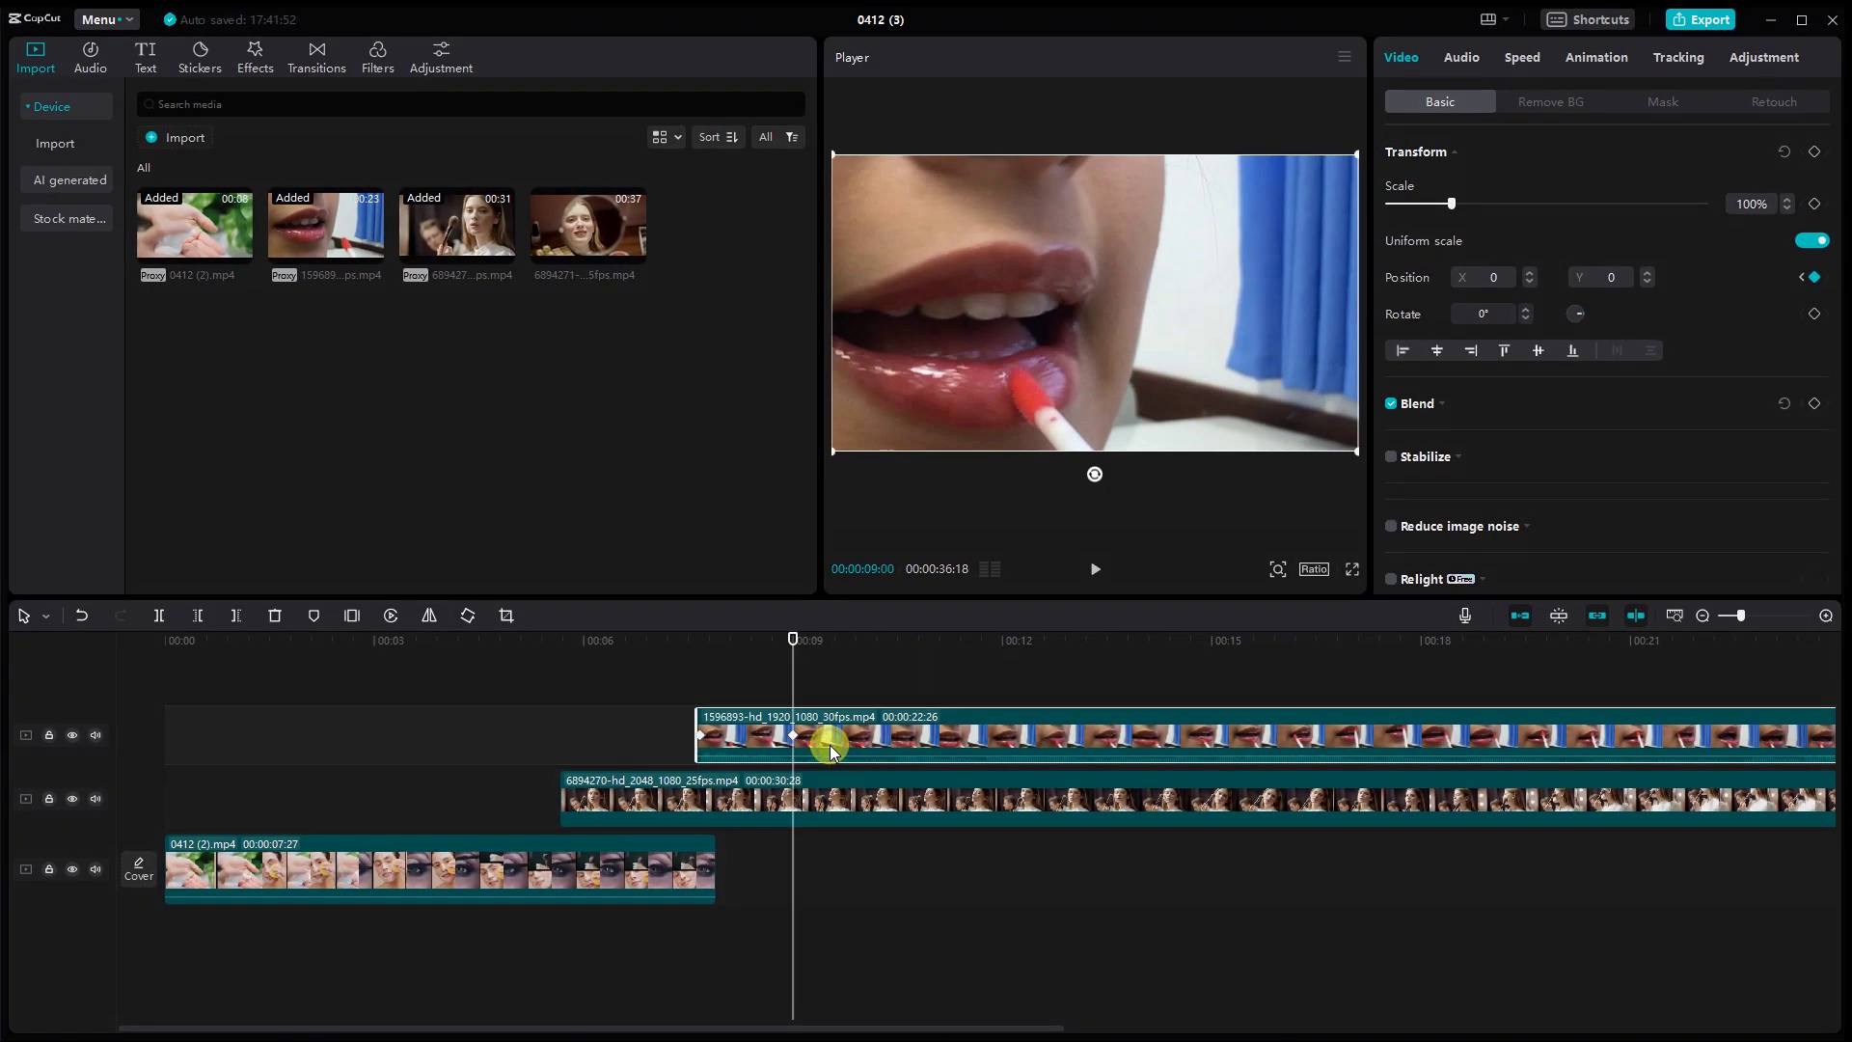
- Extract the lipstick clip's audio to a separate track and delete that audio
{"action": "right_click", "coordinate": [639, 847]}
{"action": "left_click", "coordinate": [880, 857]}
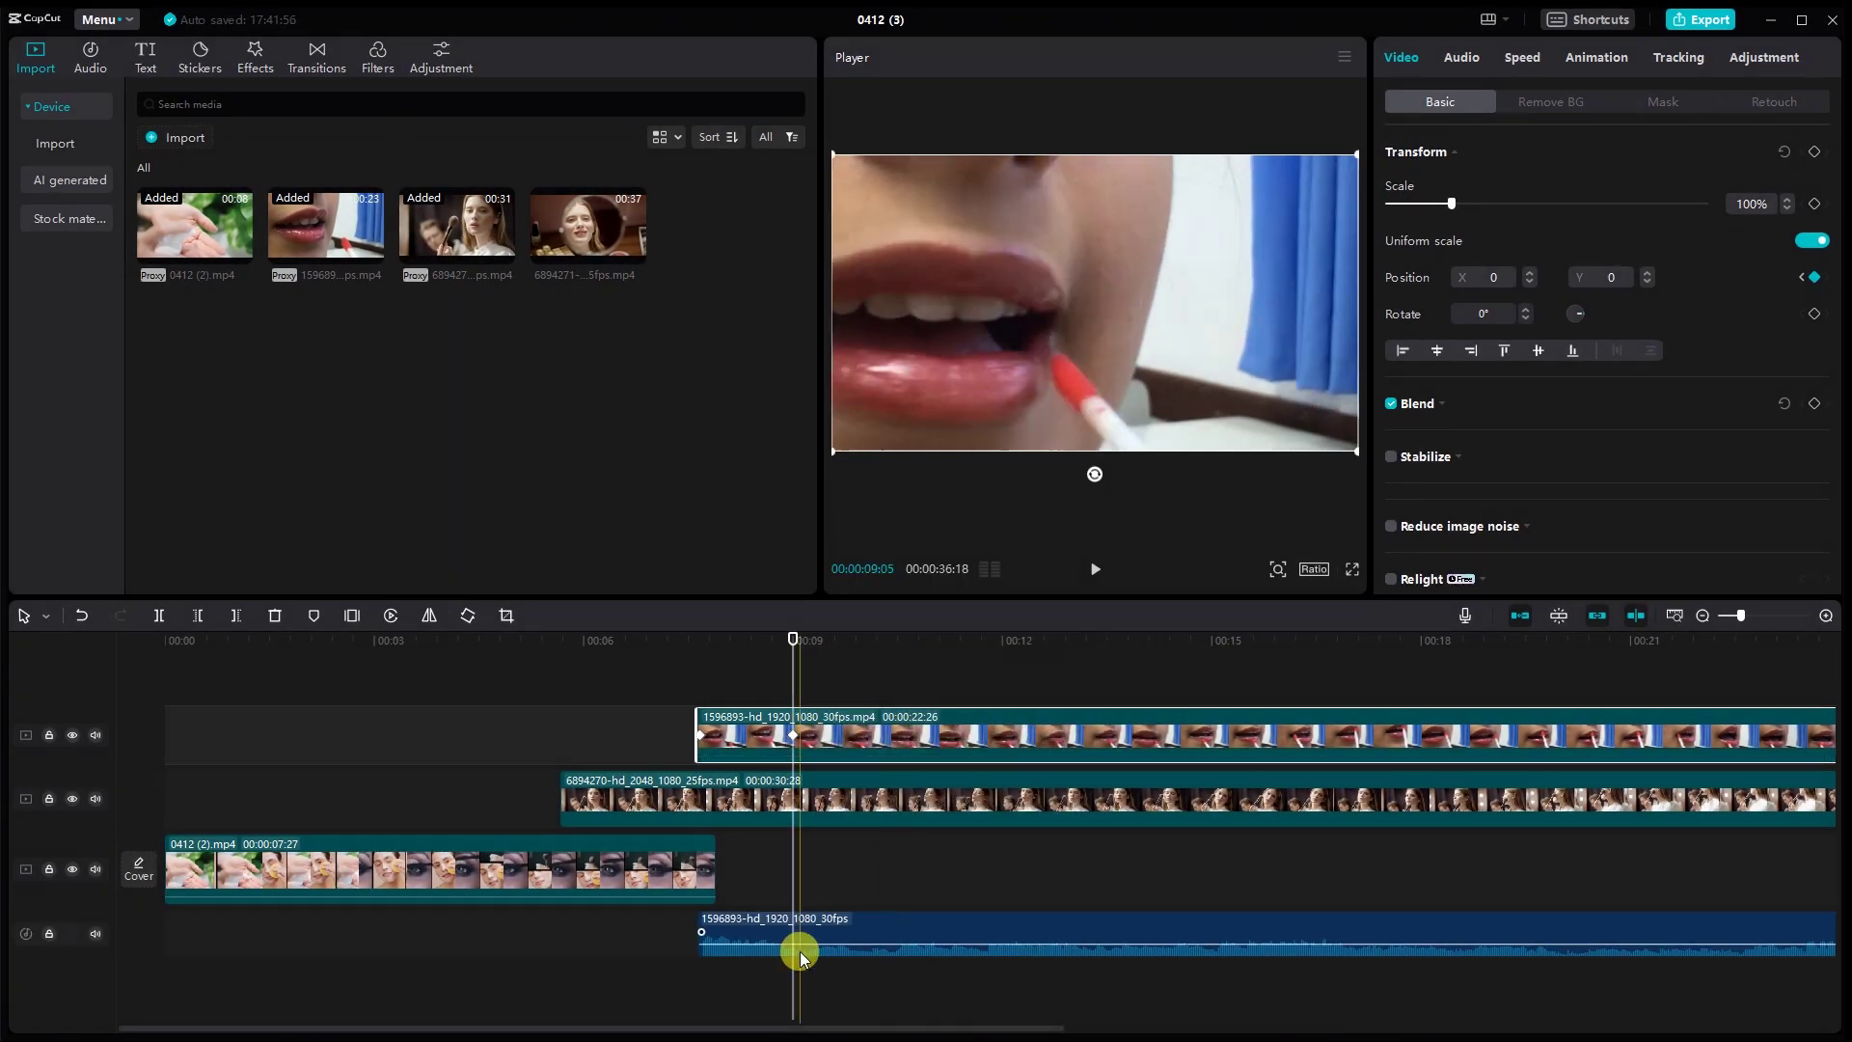
{"action": "right_click", "coordinate": [801, 934]}
{"action": "left_click", "coordinate": [856, 804]}
- Play back the transition from the 6894270 clip to the lipstick clip
{"action": "left_click", "coordinate": [507, 675]}
{"action": "key", "text": "space"}
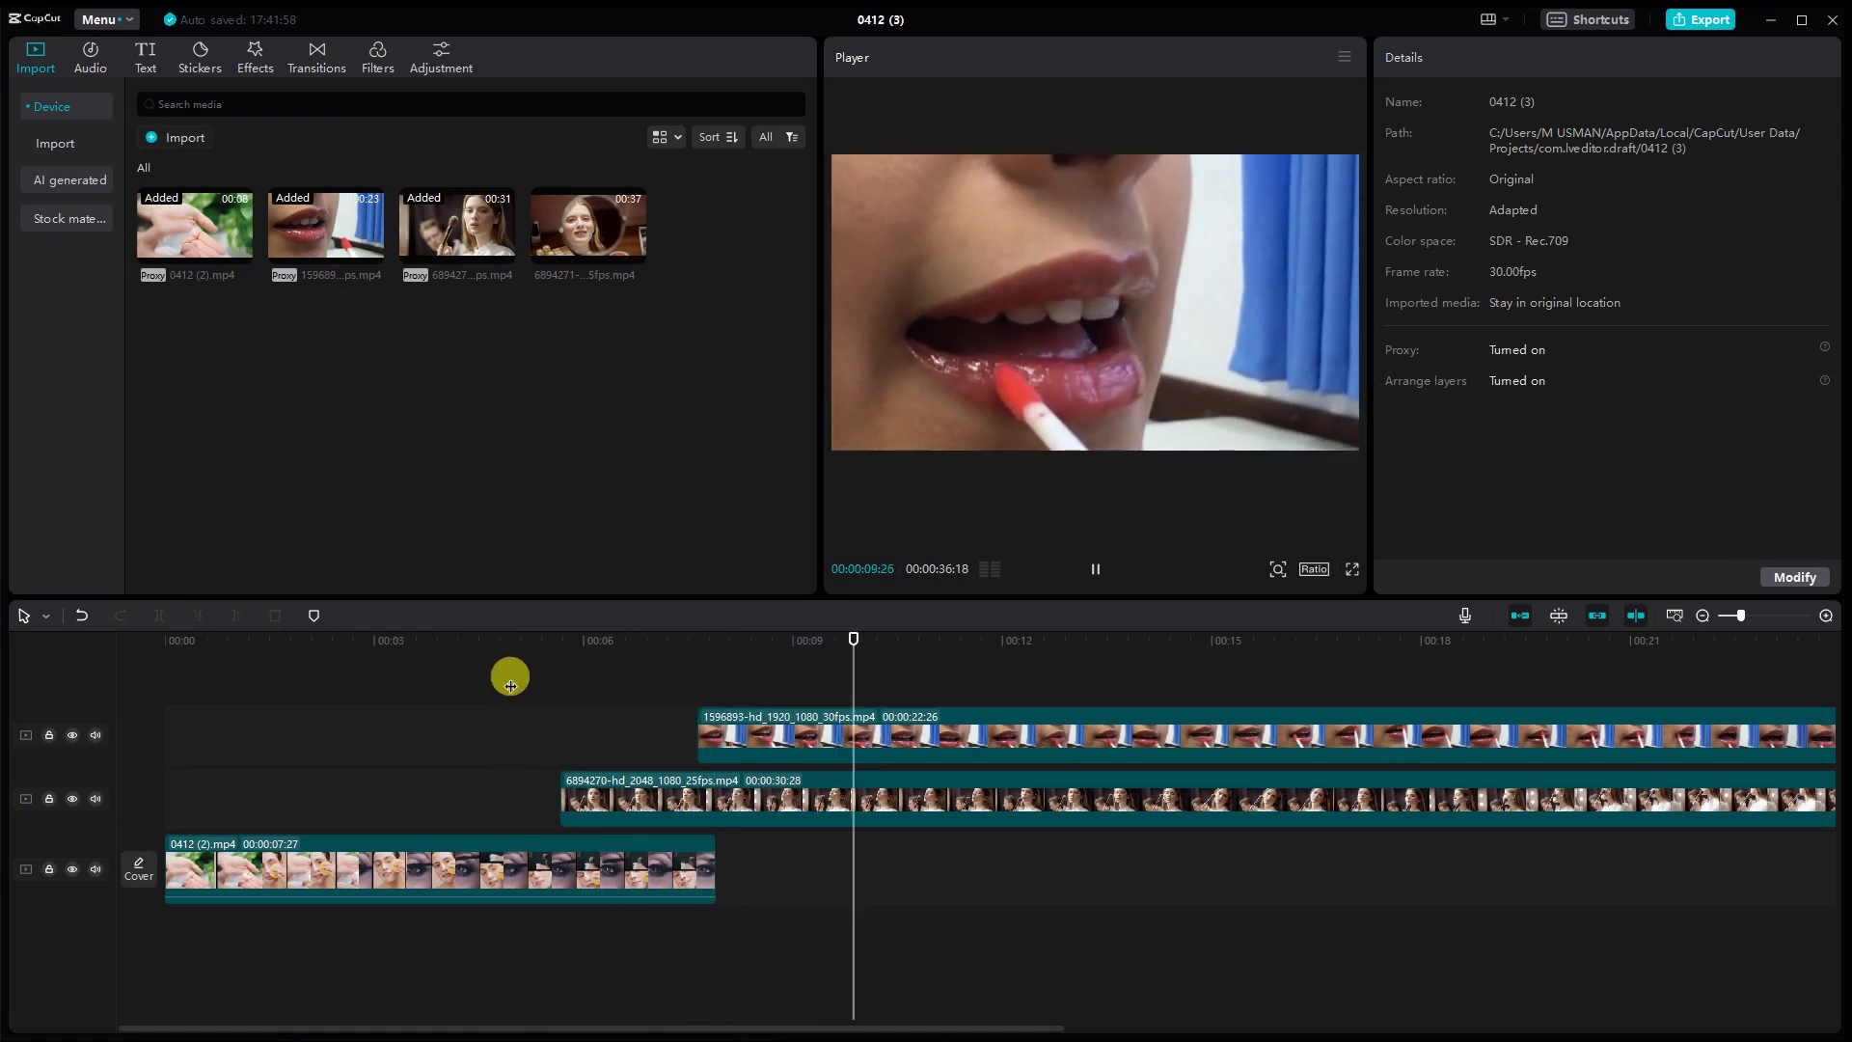
{"action": "key", "text": "space"}
- Trim both upper clips to end at 00:00:10:10, and shorten the 6894270 clip further to a duration of 00:00:03:28
{"action": "left_click", "coordinate": [883, 688]}
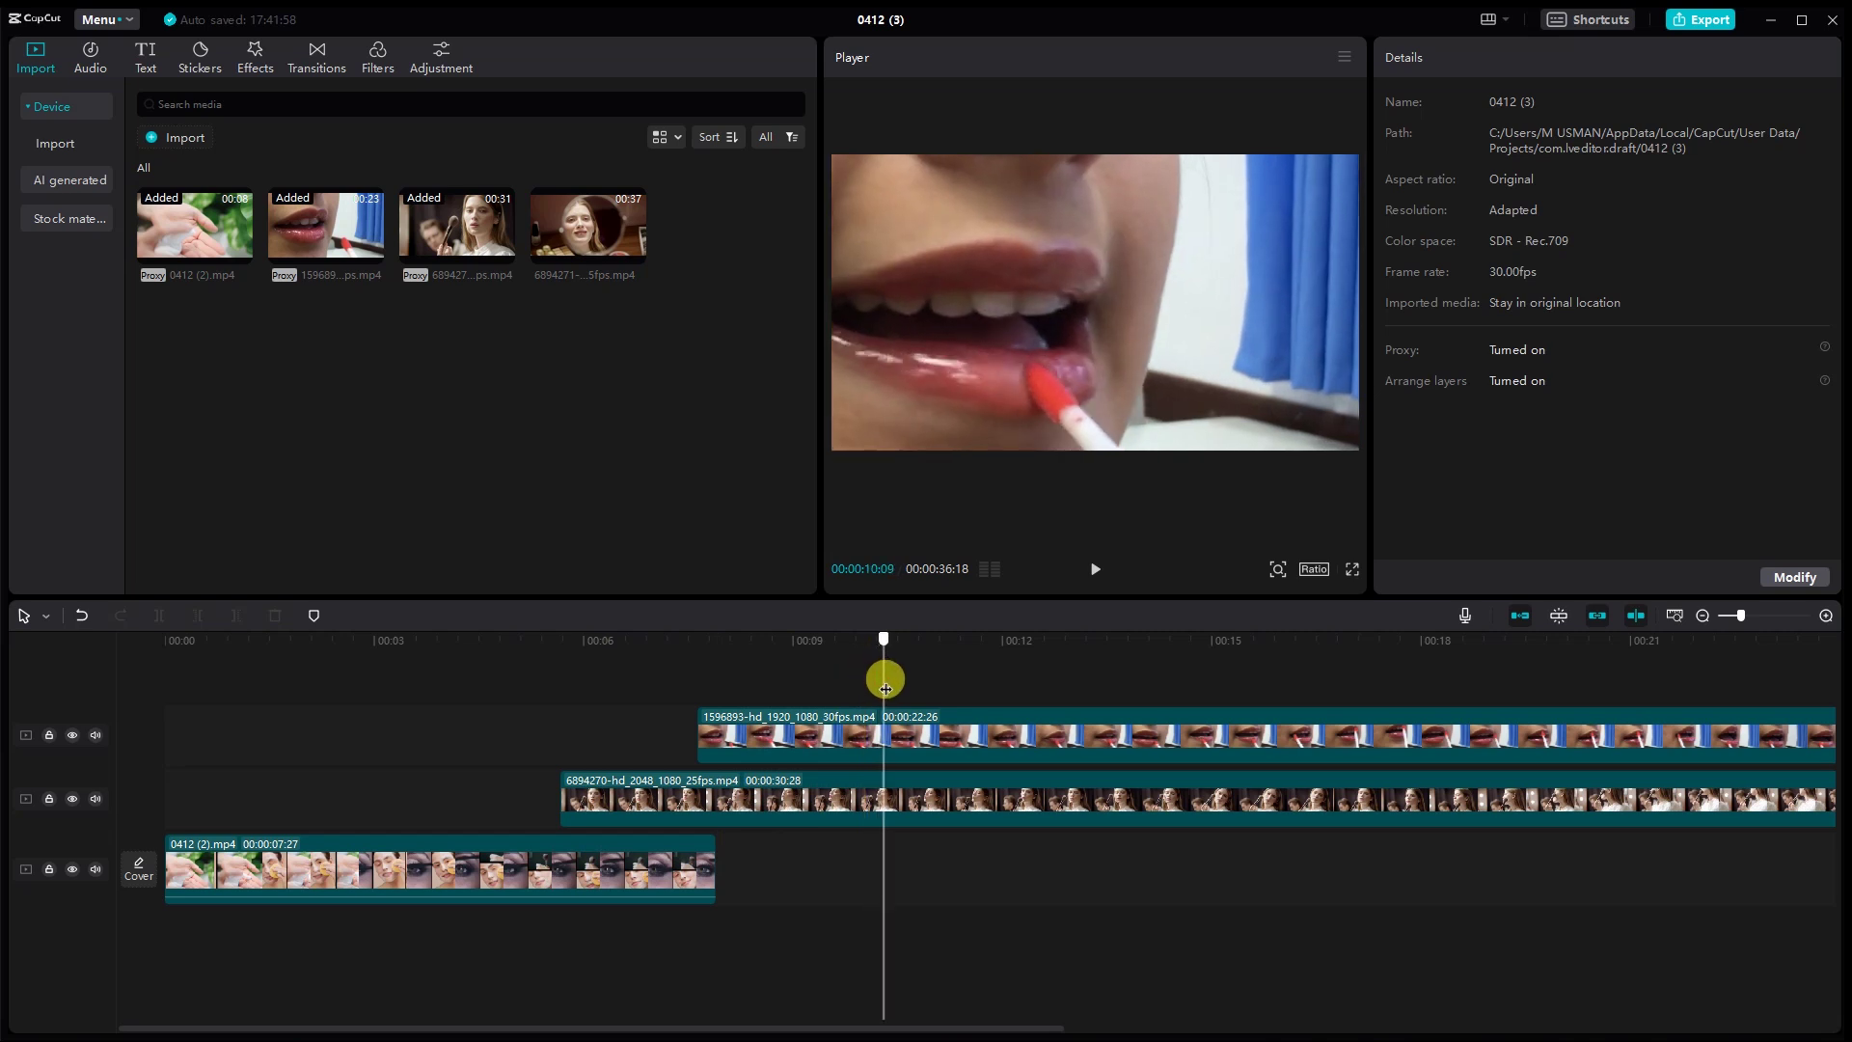
{"action": "left_click", "coordinate": [949, 728]}
{"action": "left_click", "coordinate": [958, 791], "text": "ctrl"}
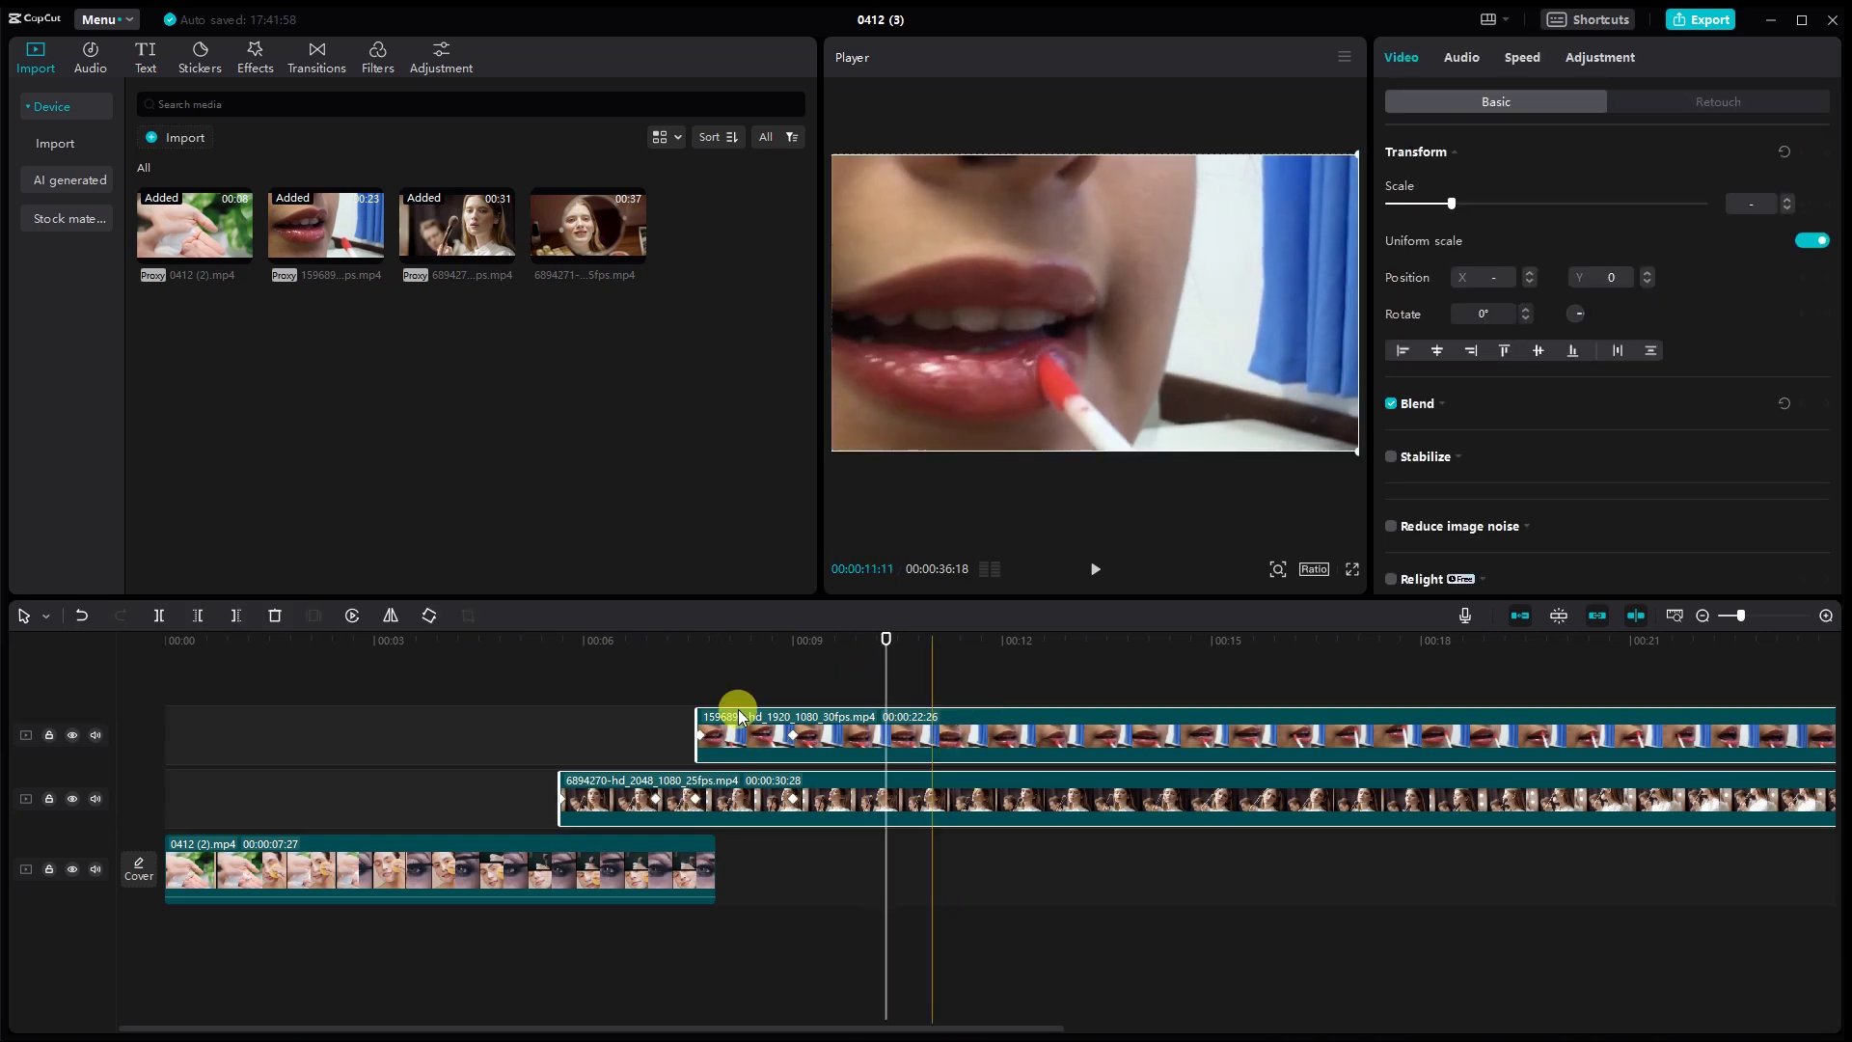
{"action": "left_click", "coordinate": [241, 619]}
{"action": "left_click", "coordinate": [930, 772]}
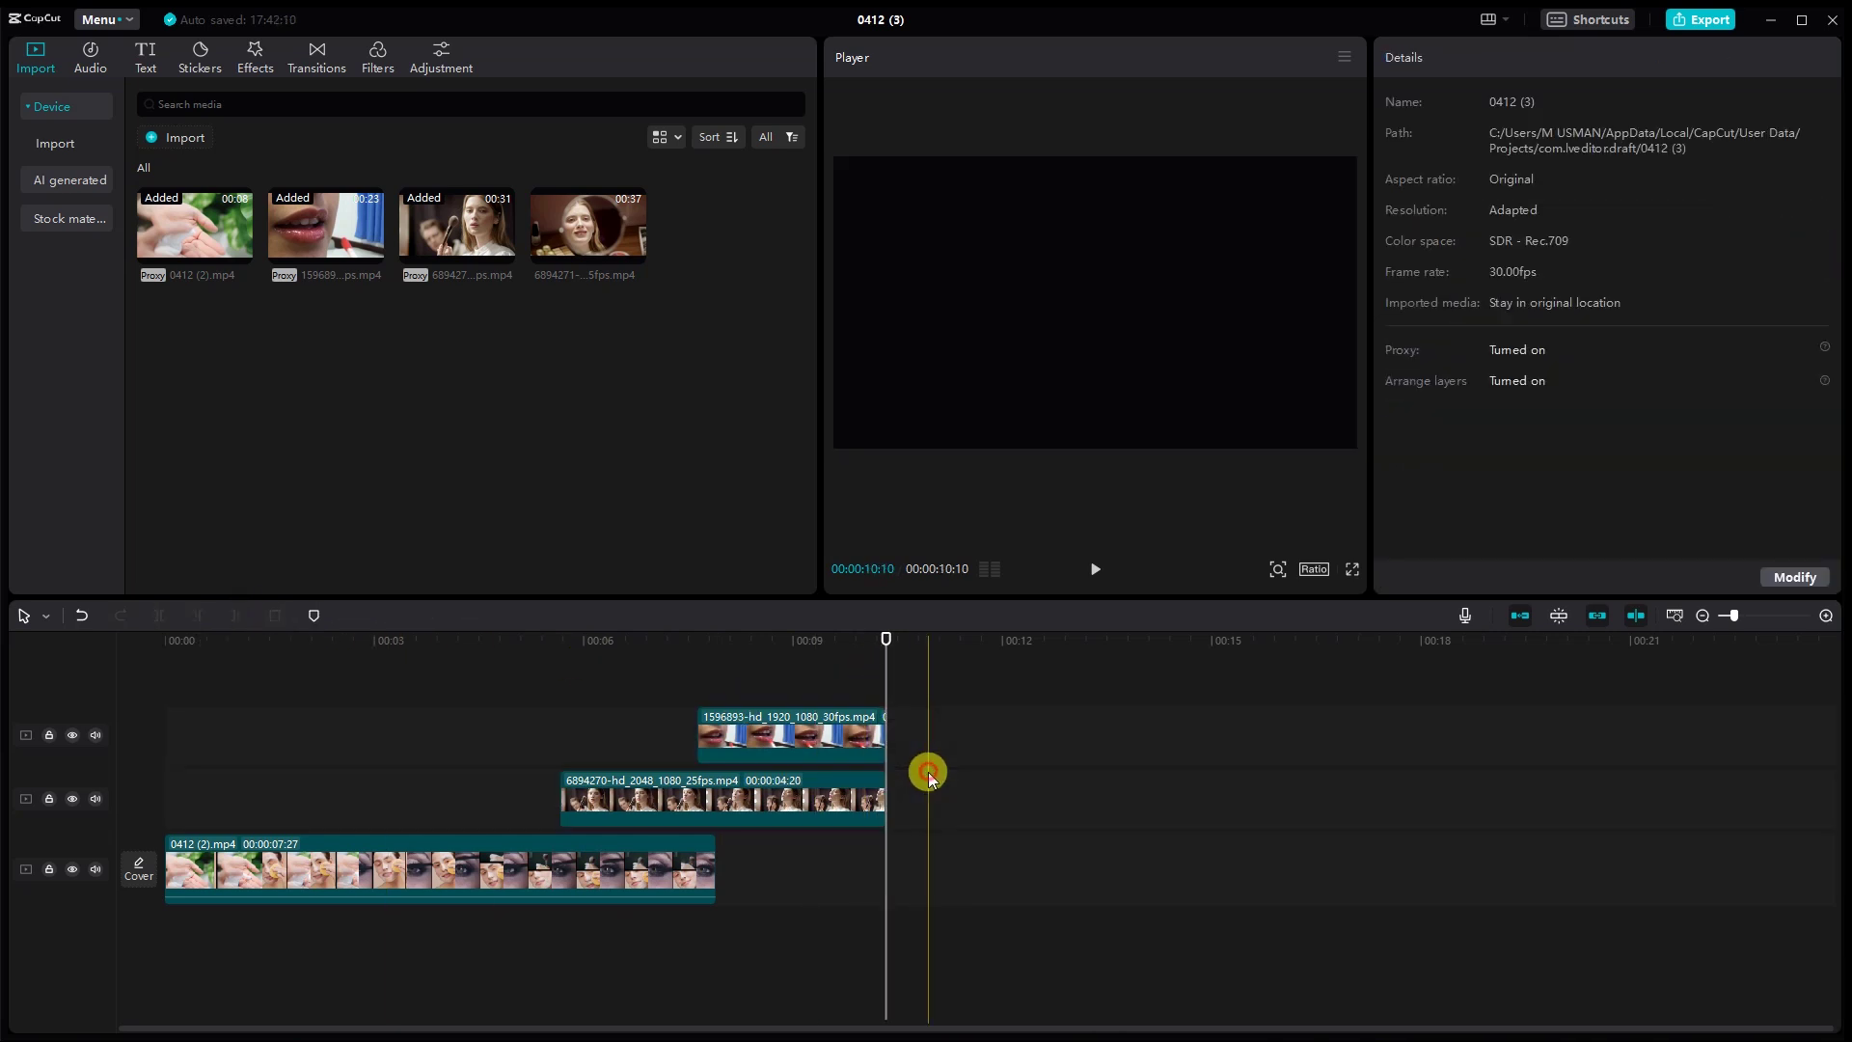
{"action": "left_click", "coordinate": [871, 799]}
{"action": "left_click_drag", "start_coordinate": [871, 799], "coordinate": [859, 792]}
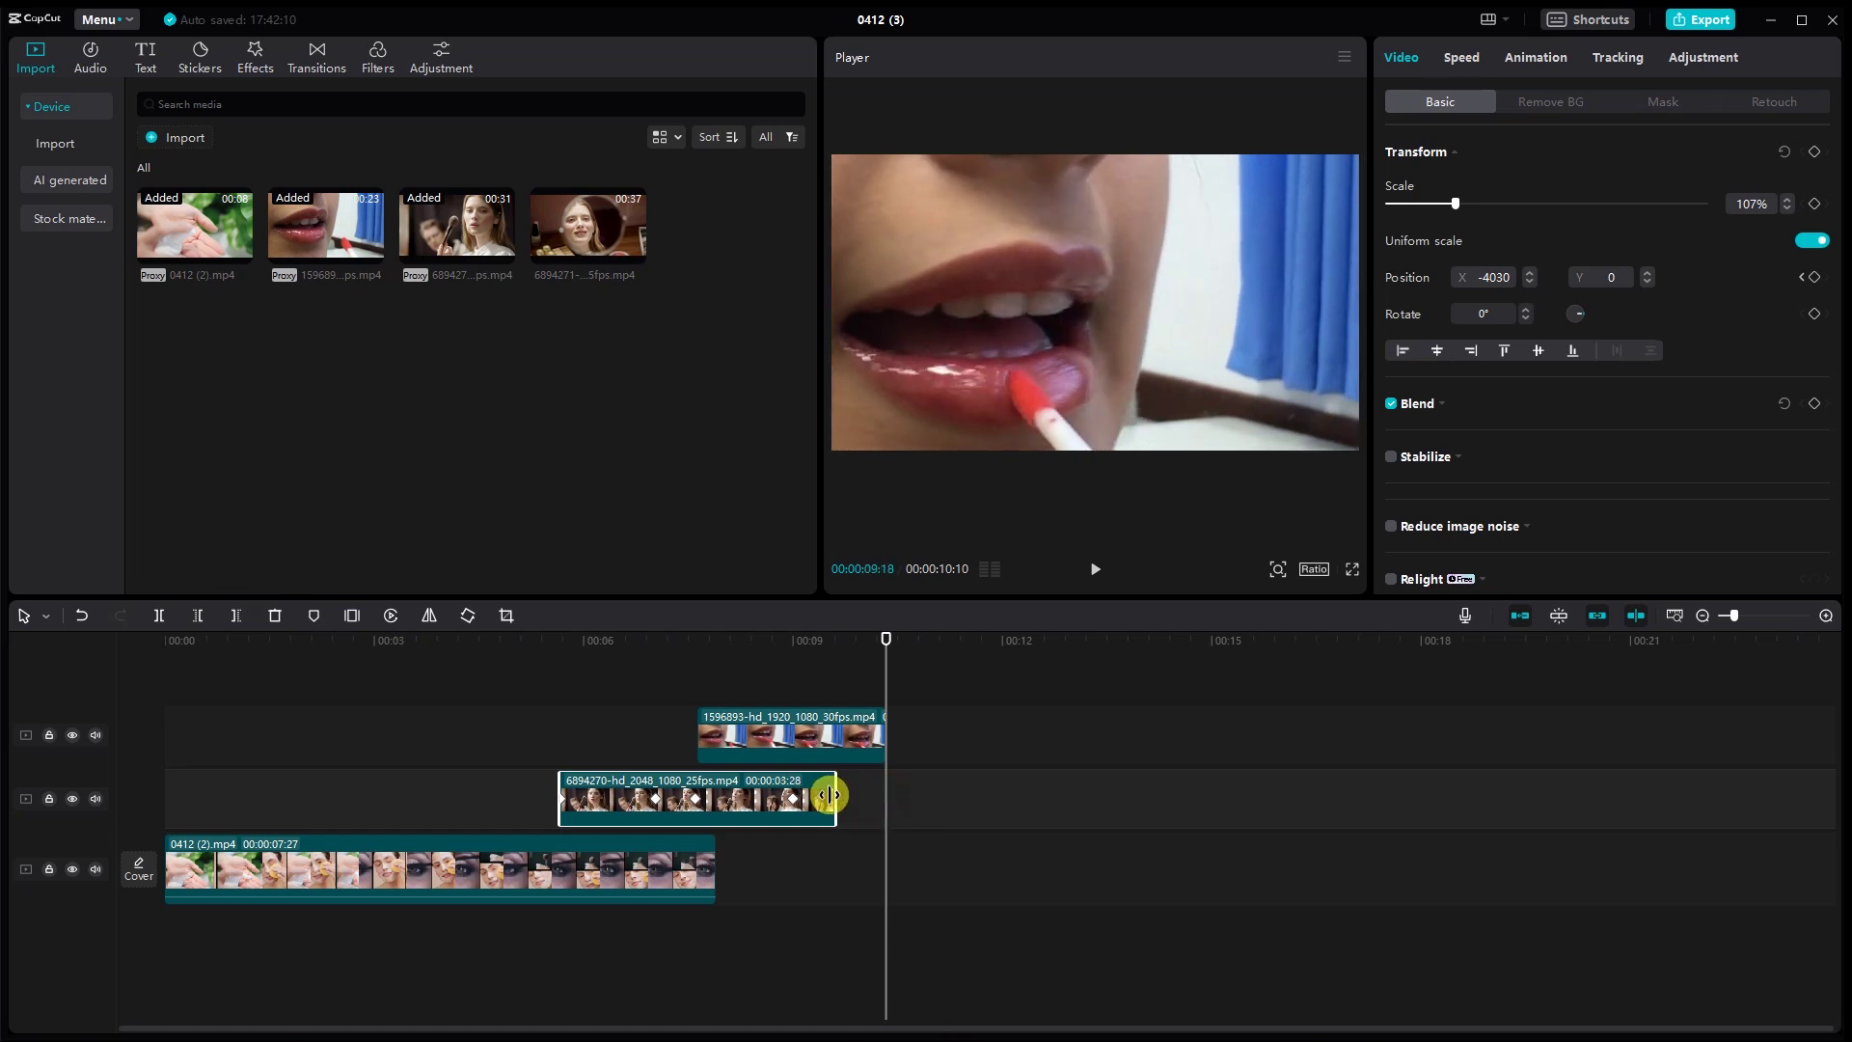
- Place the 6894271 clip directly after the lipstick clip on the top track and enlarge it to fill the frame
{"action": "left_click_drag", "start_coordinate": [575, 206], "coordinate": [992, 736]}
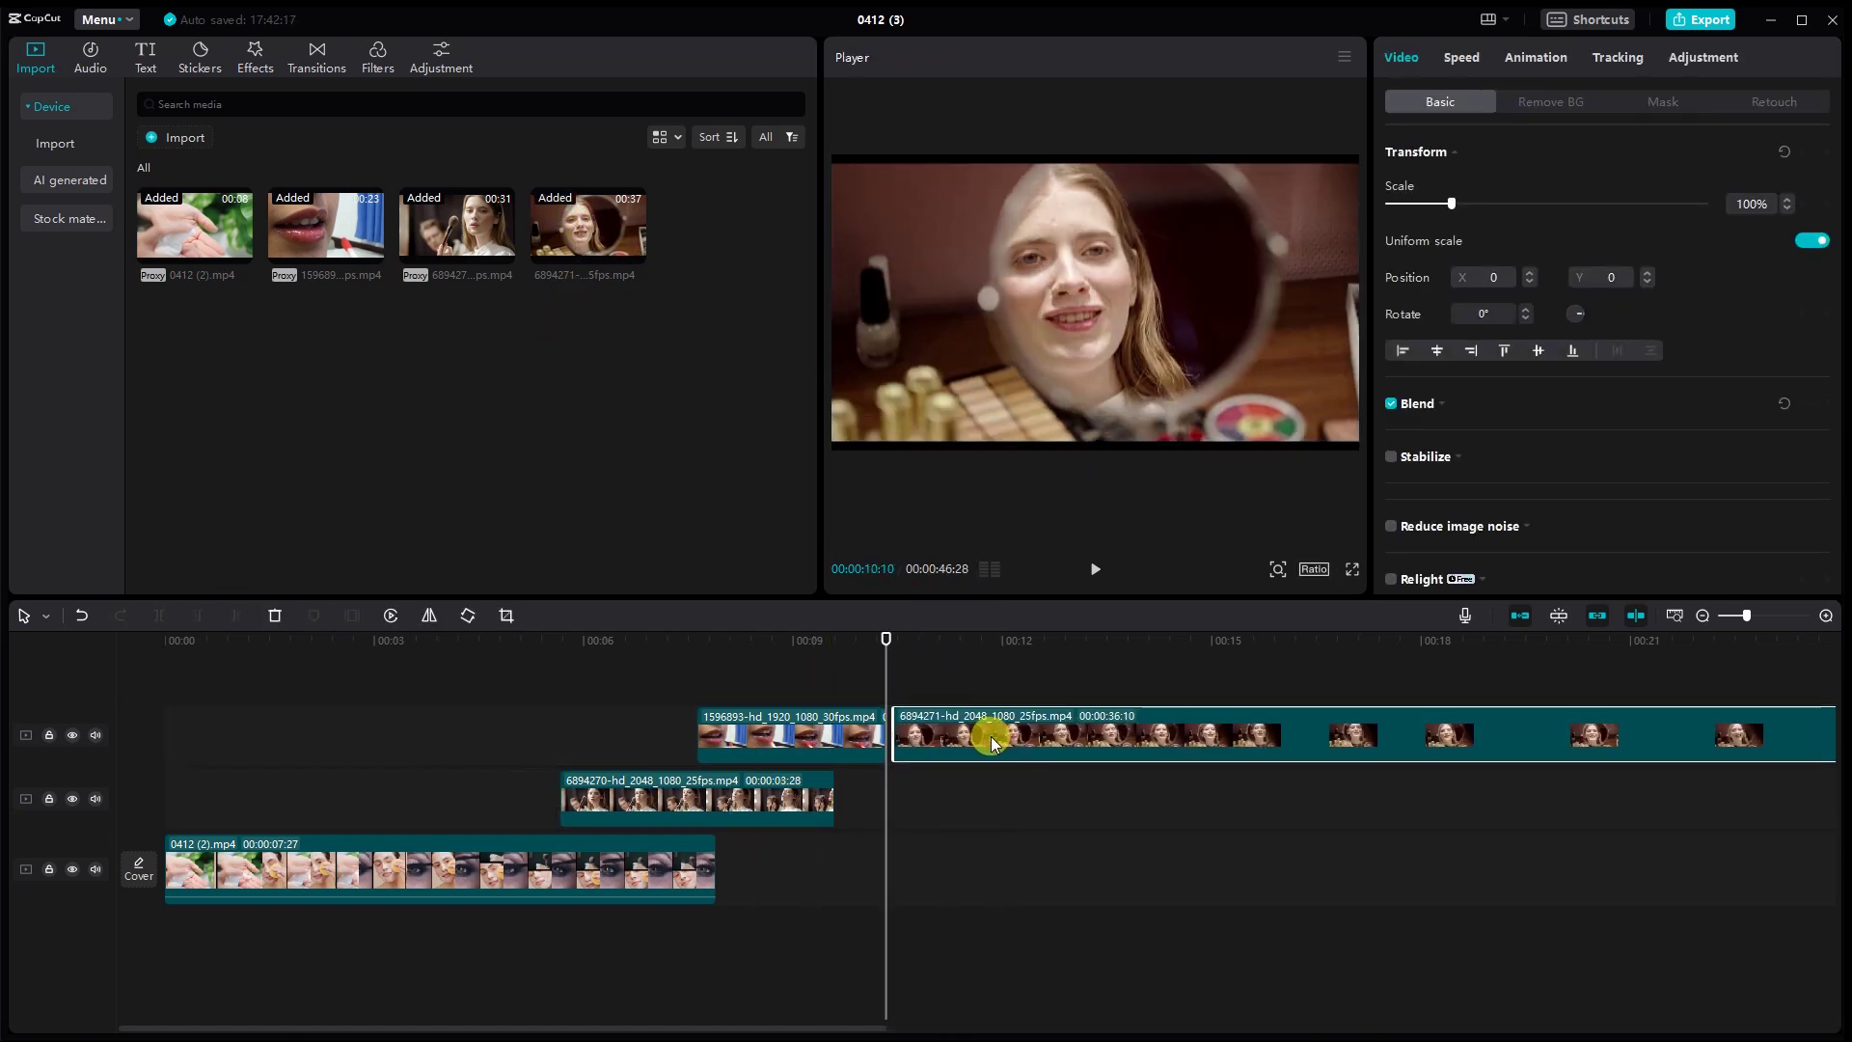
{"action": "left_click_drag", "start_coordinate": [885, 677], "coordinate": [1014, 648]}
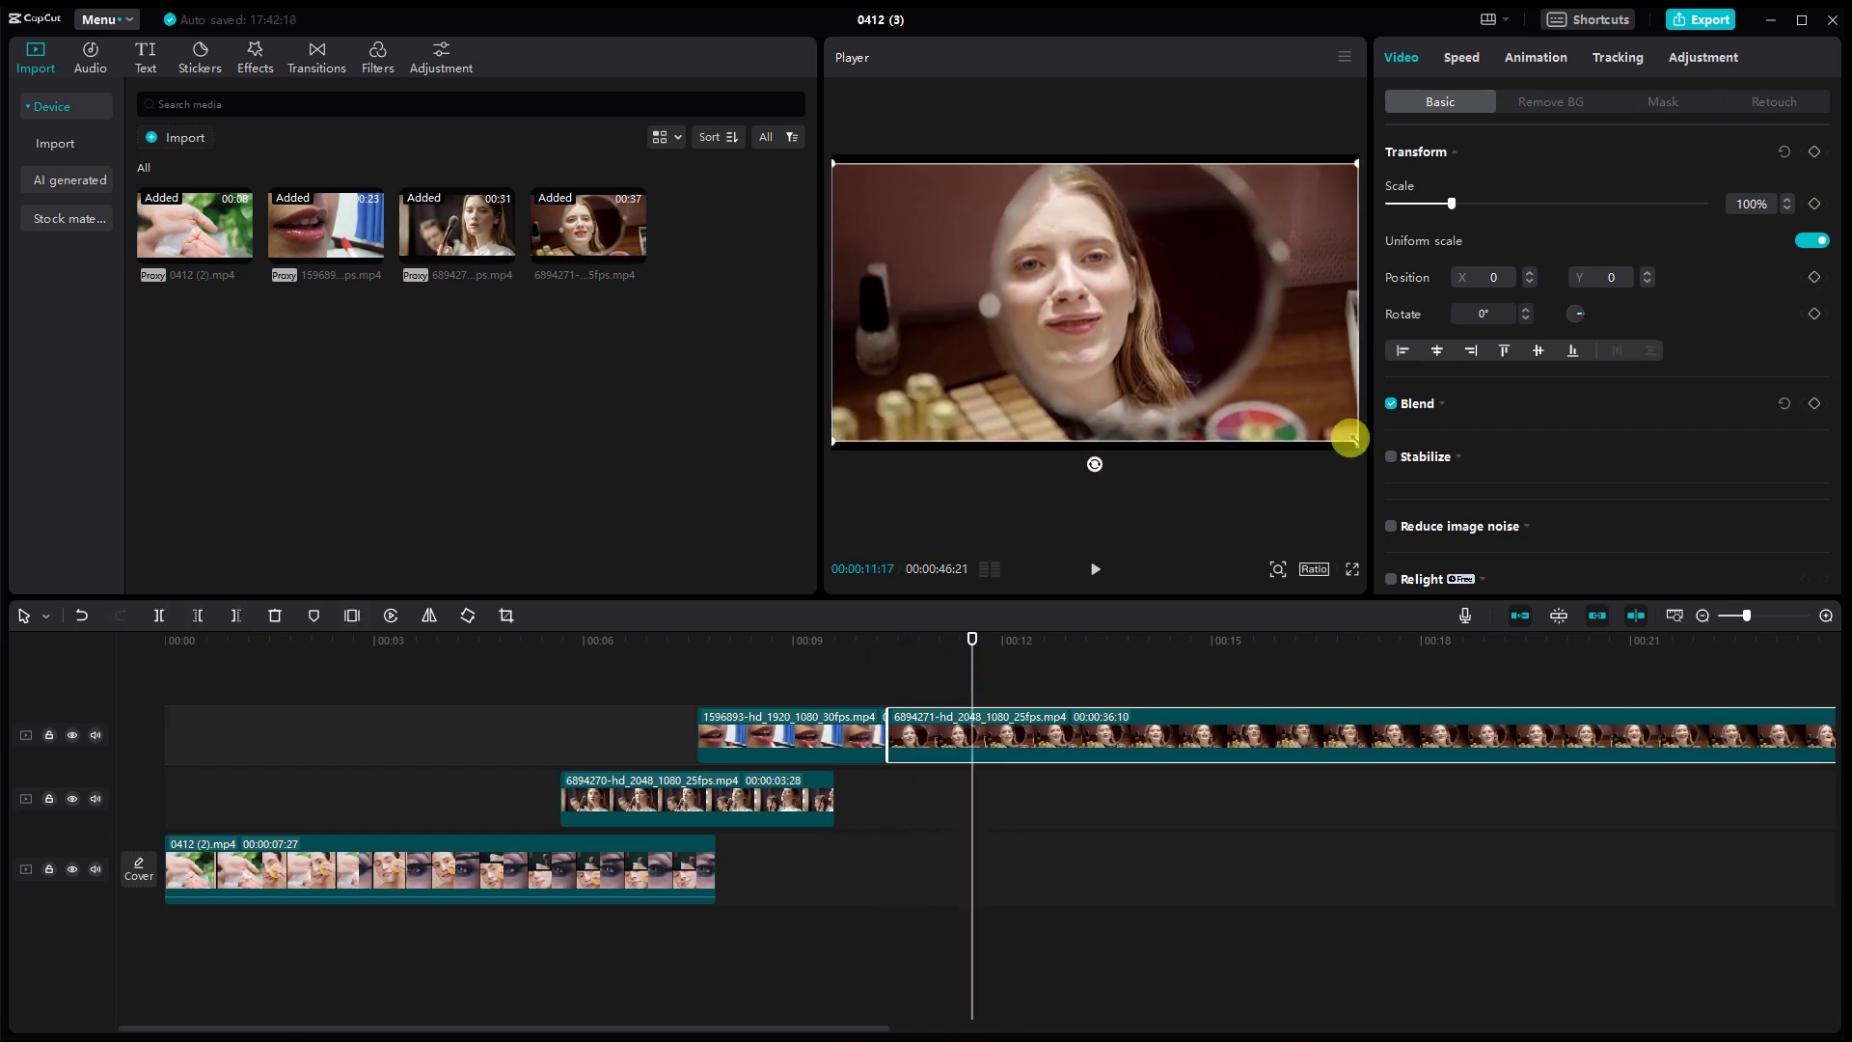
- Set the 6894271 clip's speed to 1.4x
{"action": "left_click_drag", "start_coordinate": [892, 724], "coordinate": [1144, 731]}
{"action": "left_click", "coordinate": [1458, 57]}
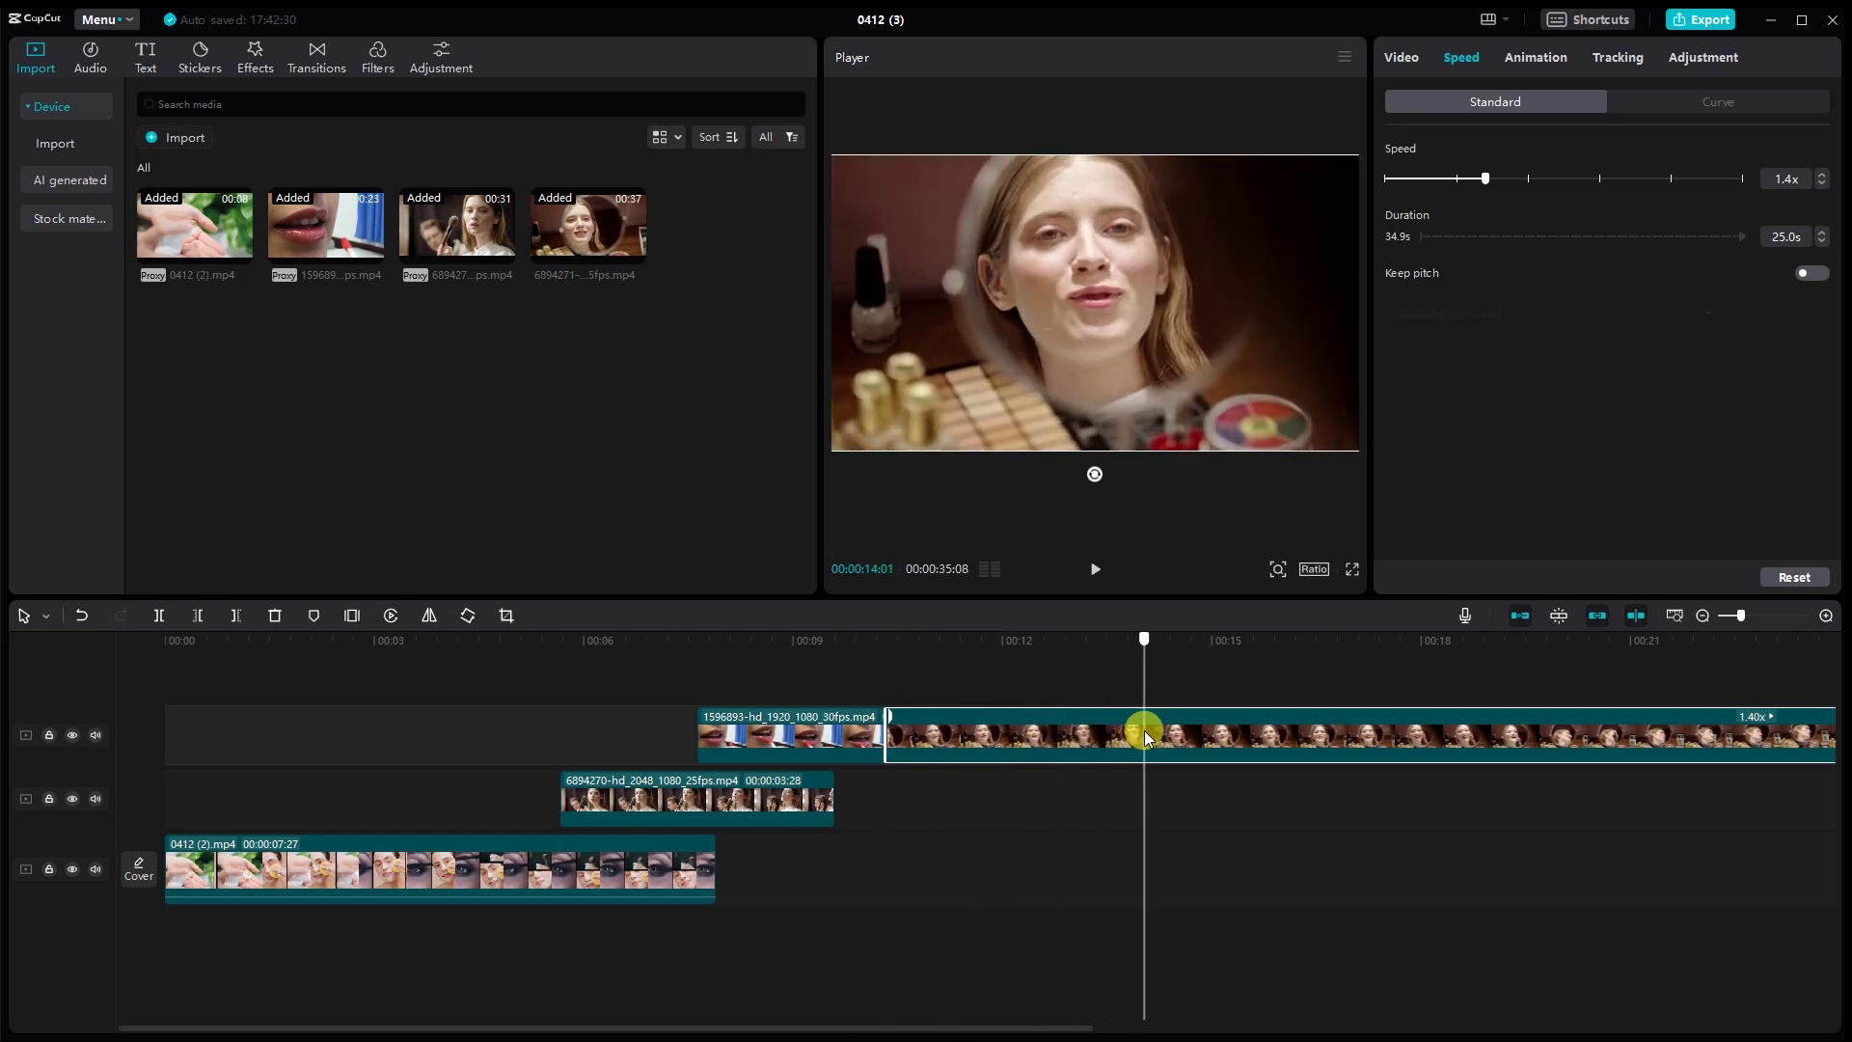
- Trim the 6894271 clip to end at 00:00:14:01 and place the playhead at its cut with the lipstick clip
{"action": "left_click", "coordinate": [242, 617]}
{"action": "left_click", "coordinate": [654, 727]}
{"action": "left_click_drag", "start_coordinate": [837, 673], "coordinate": [889, 687]}
- Add the Open slide transition between the lipstick clip and the 6894271 clip on the top track
{"action": "left_click", "coordinate": [334, 68]}
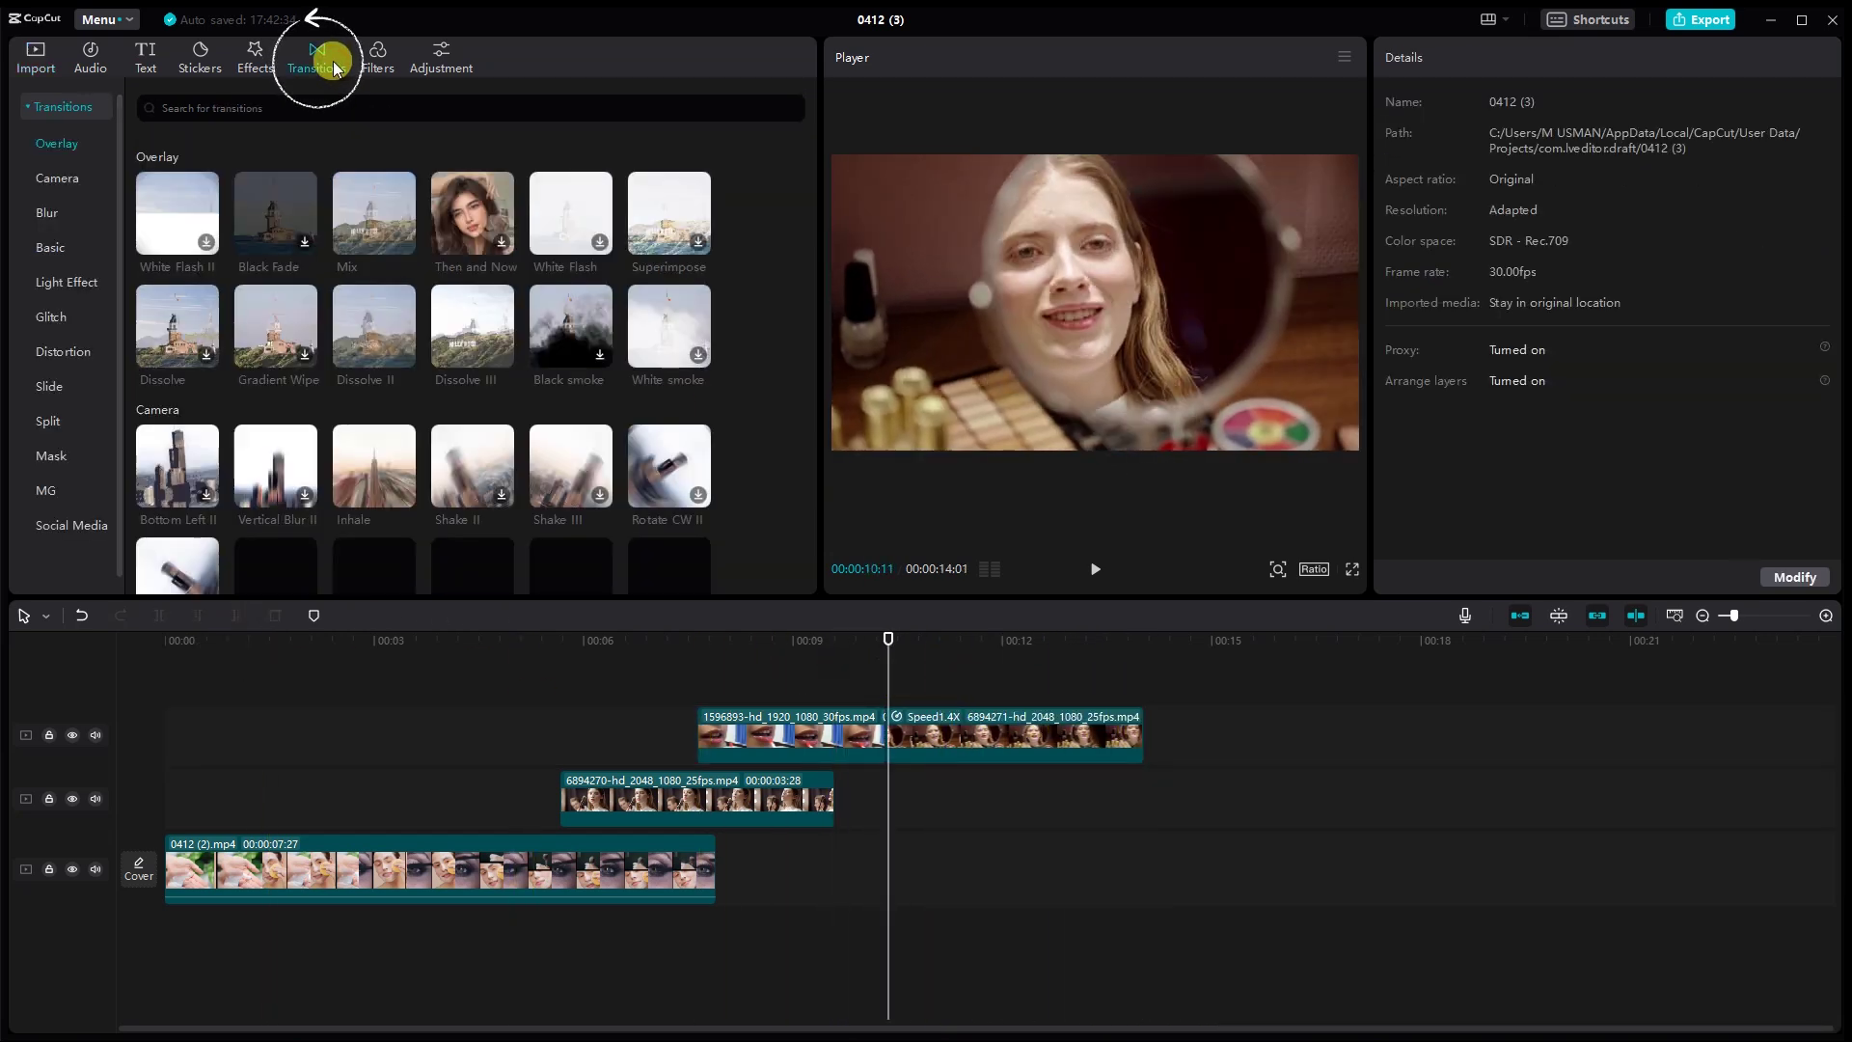
{"action": "left_click", "coordinate": [95, 422]}
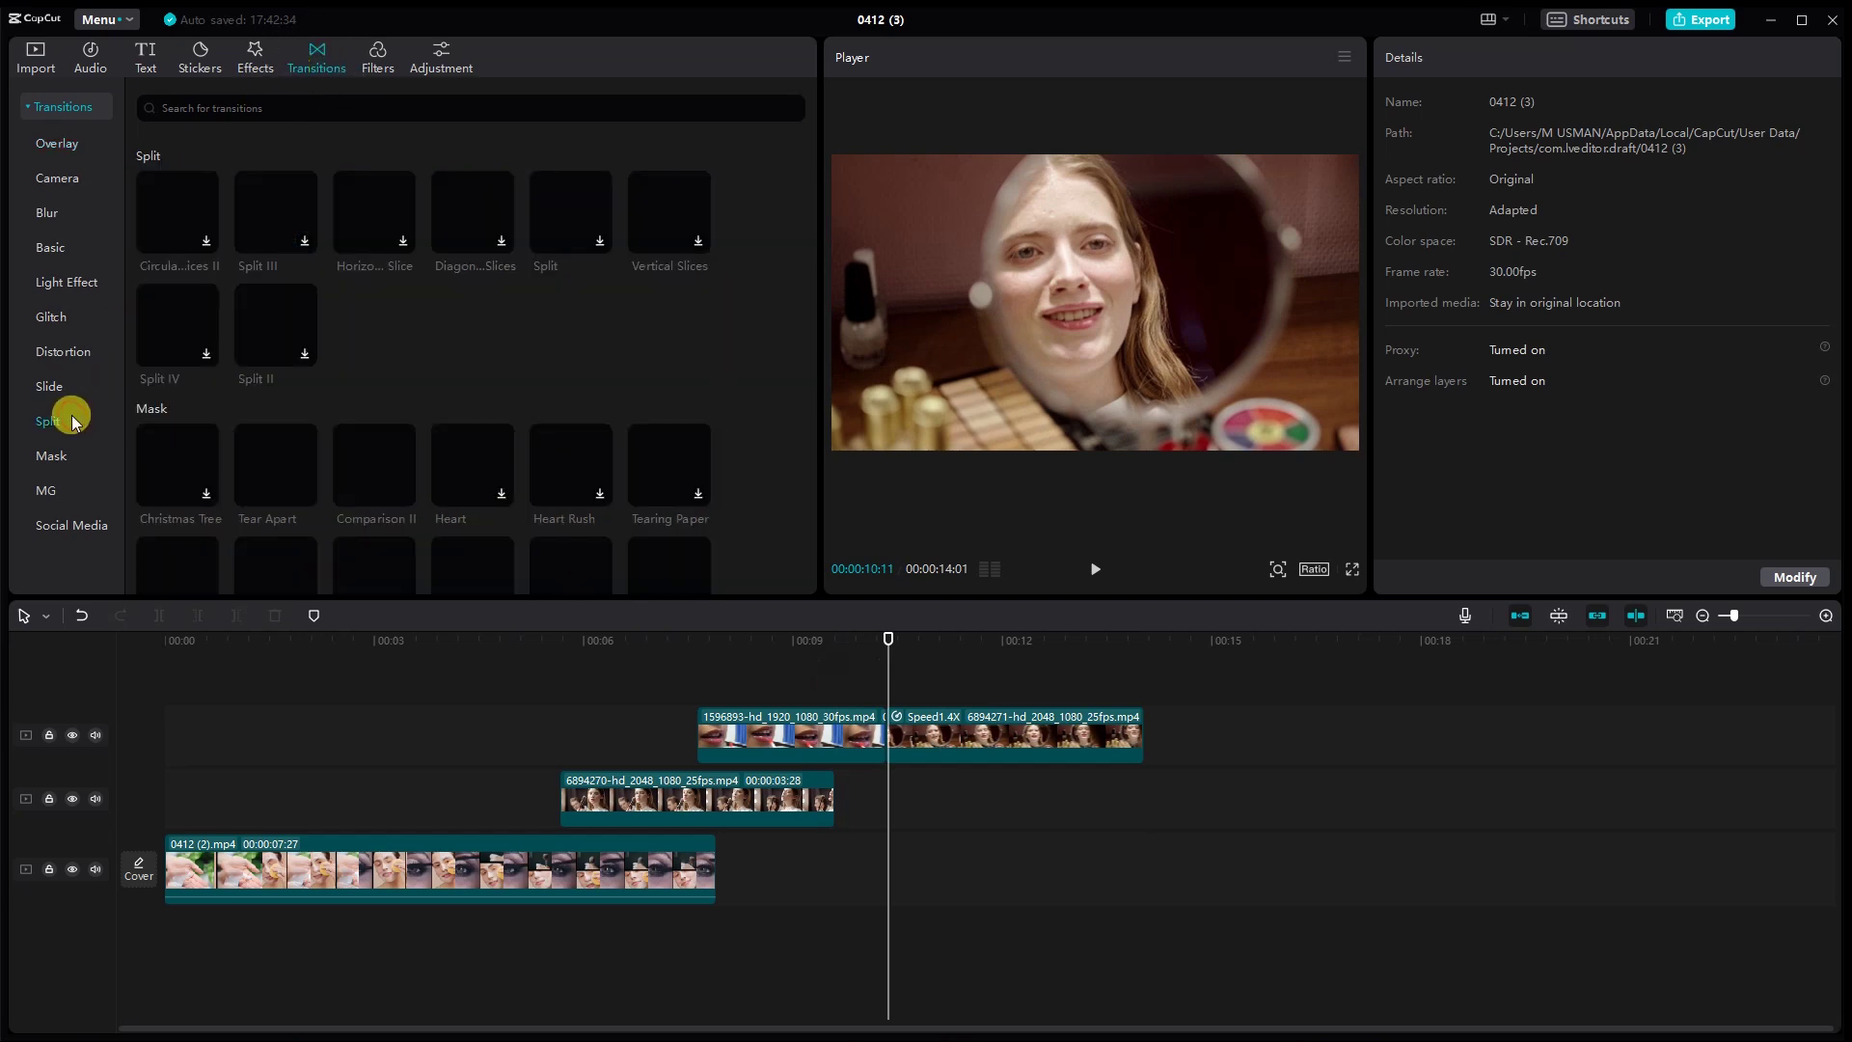
{"action": "scroll", "coordinate": [465, 280], "scroll_direction": "down", "scroll_amount": 3}
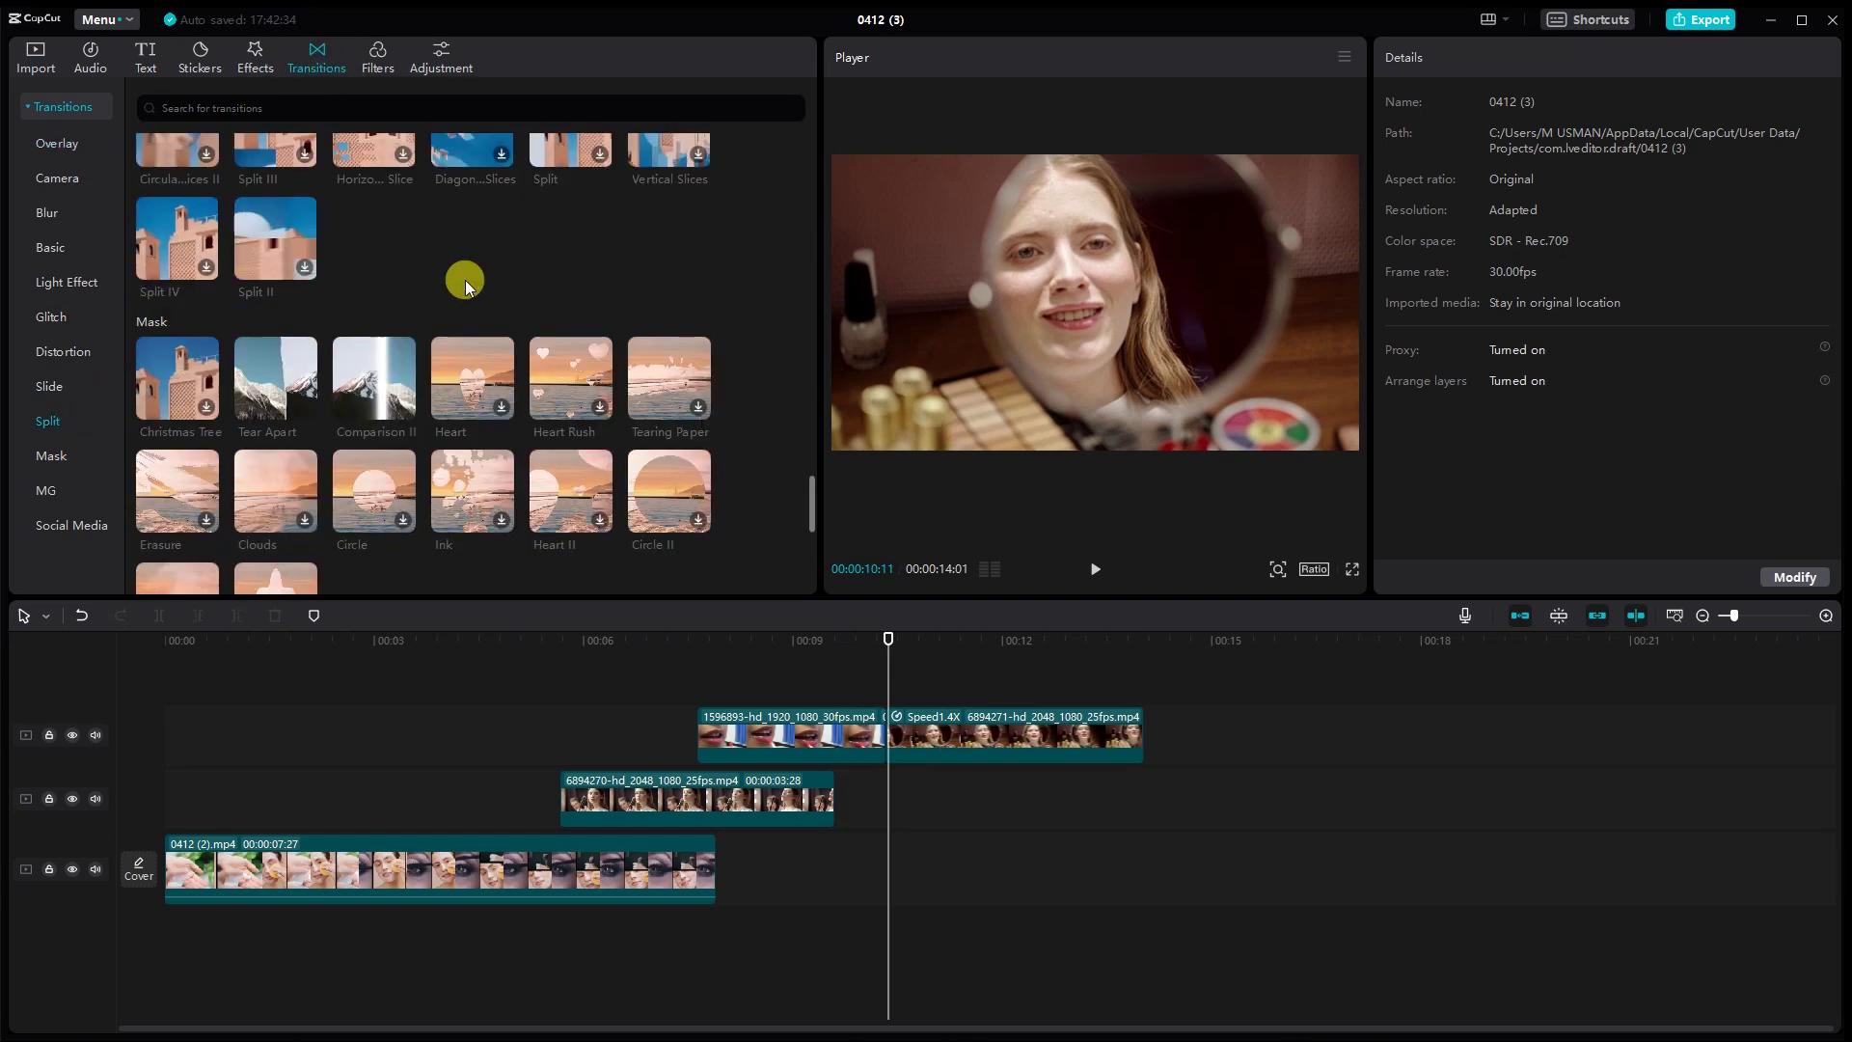
{"action": "left_click", "coordinate": [401, 319]}
{"action": "scroll", "coordinate": [549, 351], "scroll_direction": "up", "scroll_amount": 10}
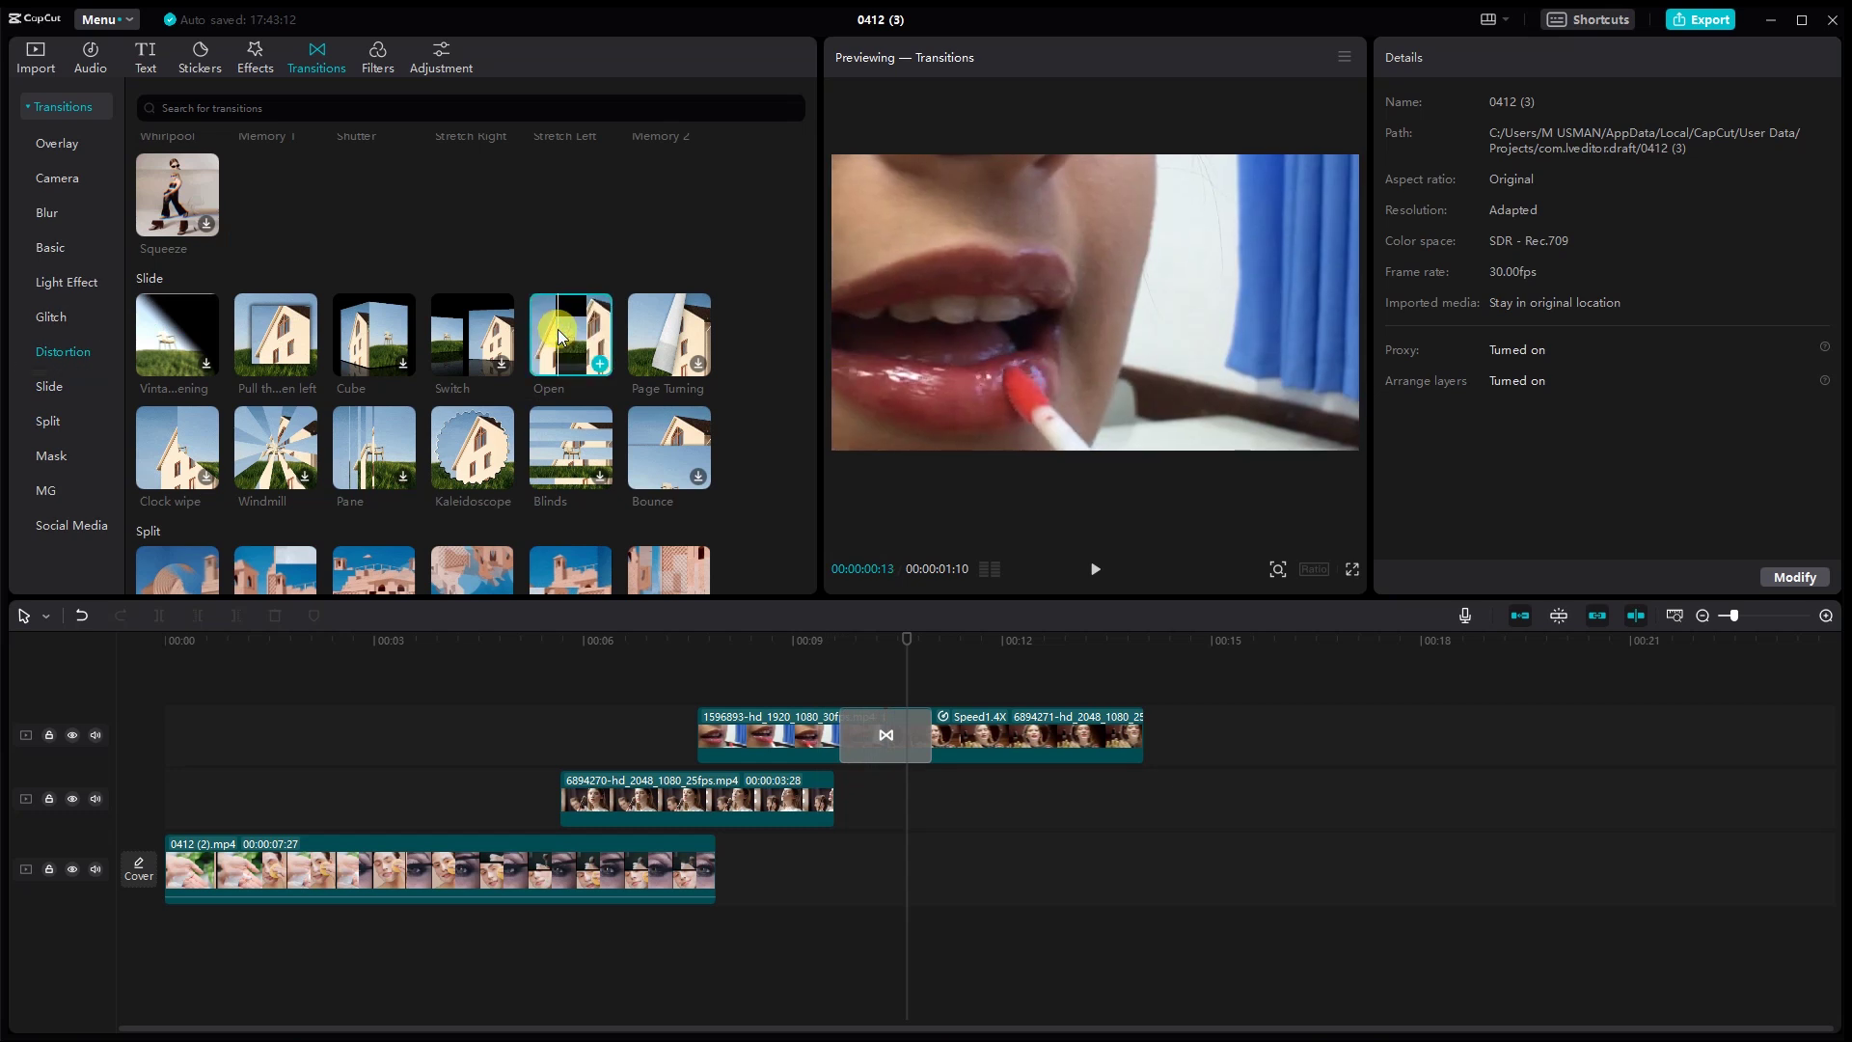
{"action": "left_click_drag", "start_coordinate": [559, 337], "coordinate": [878, 727]}
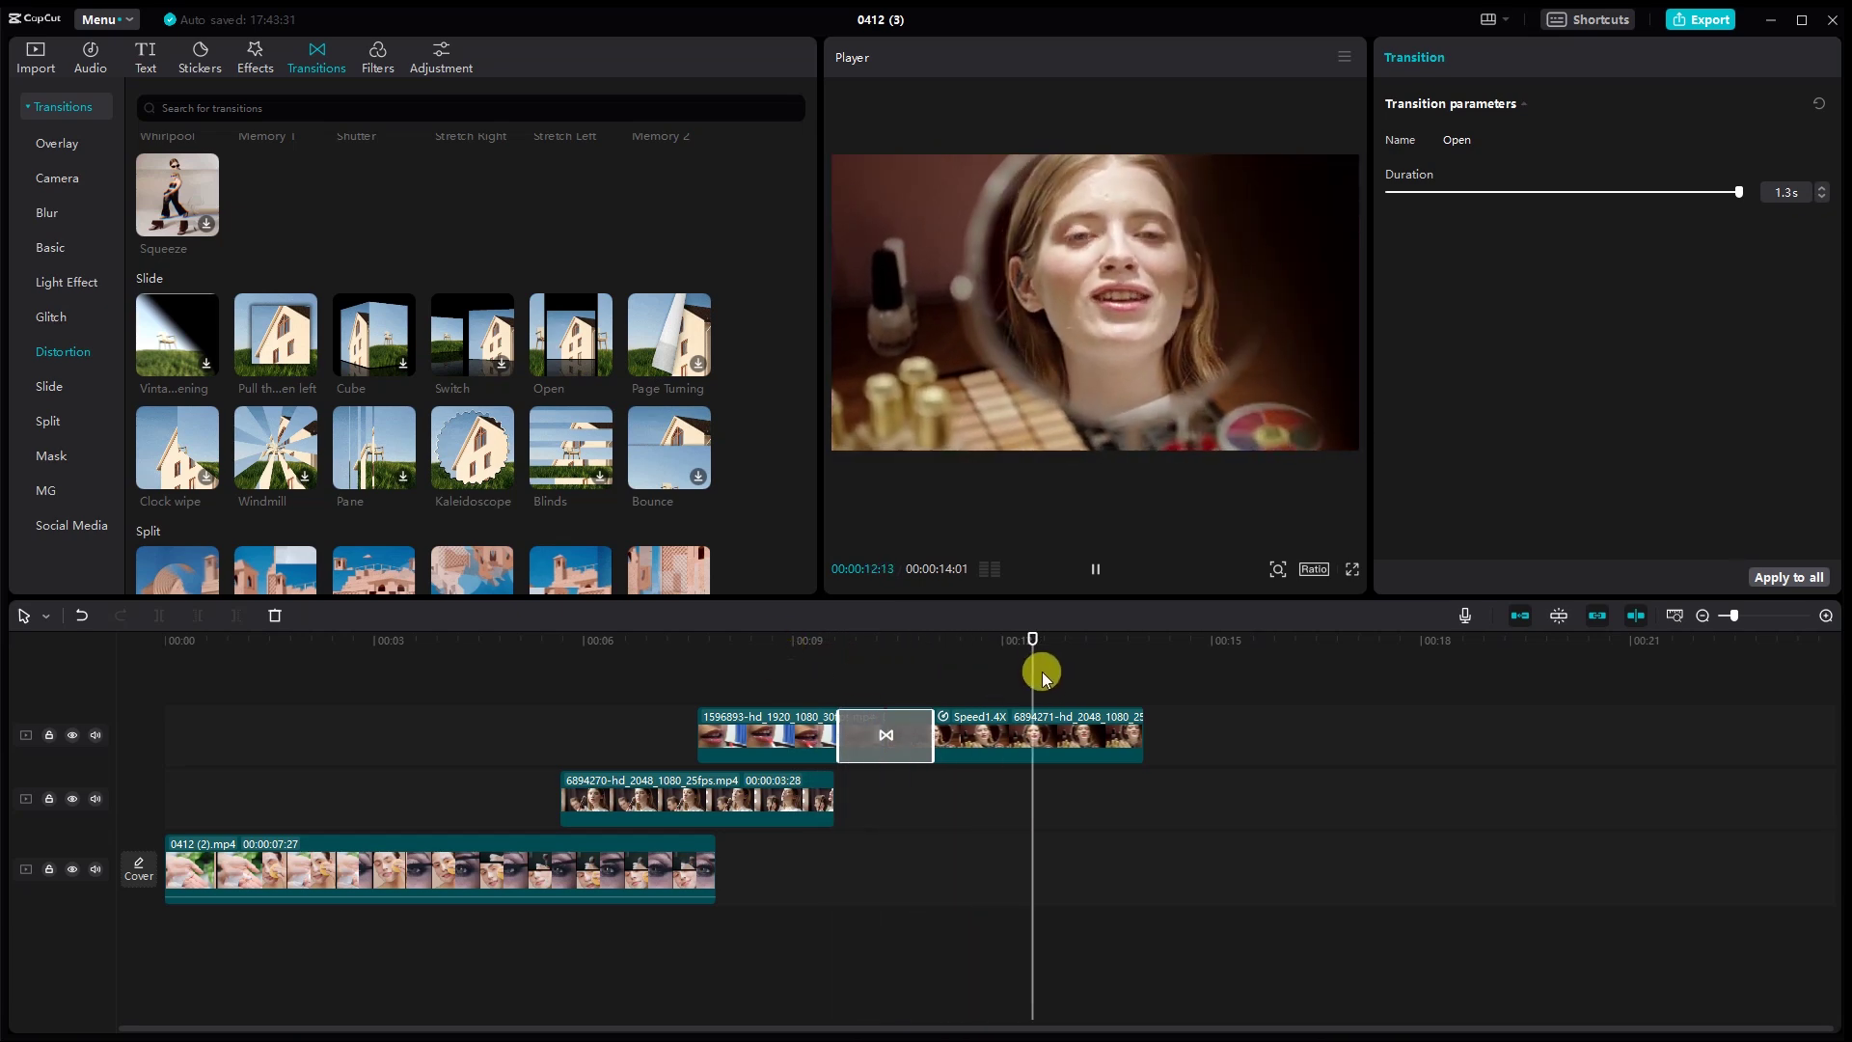
- Select all clips on the three tracks and combine them into one compound clip
{"action": "left_click", "coordinate": [154, 674]}
{"action": "left_click", "coordinate": [1138, 668]}
{"action": "left_click_drag", "start_coordinate": [1177, 669], "coordinate": [446, 874]}
{"action": "right_click", "coordinate": [446, 874]}
{"action": "left_click", "coordinate": [513, 883]}
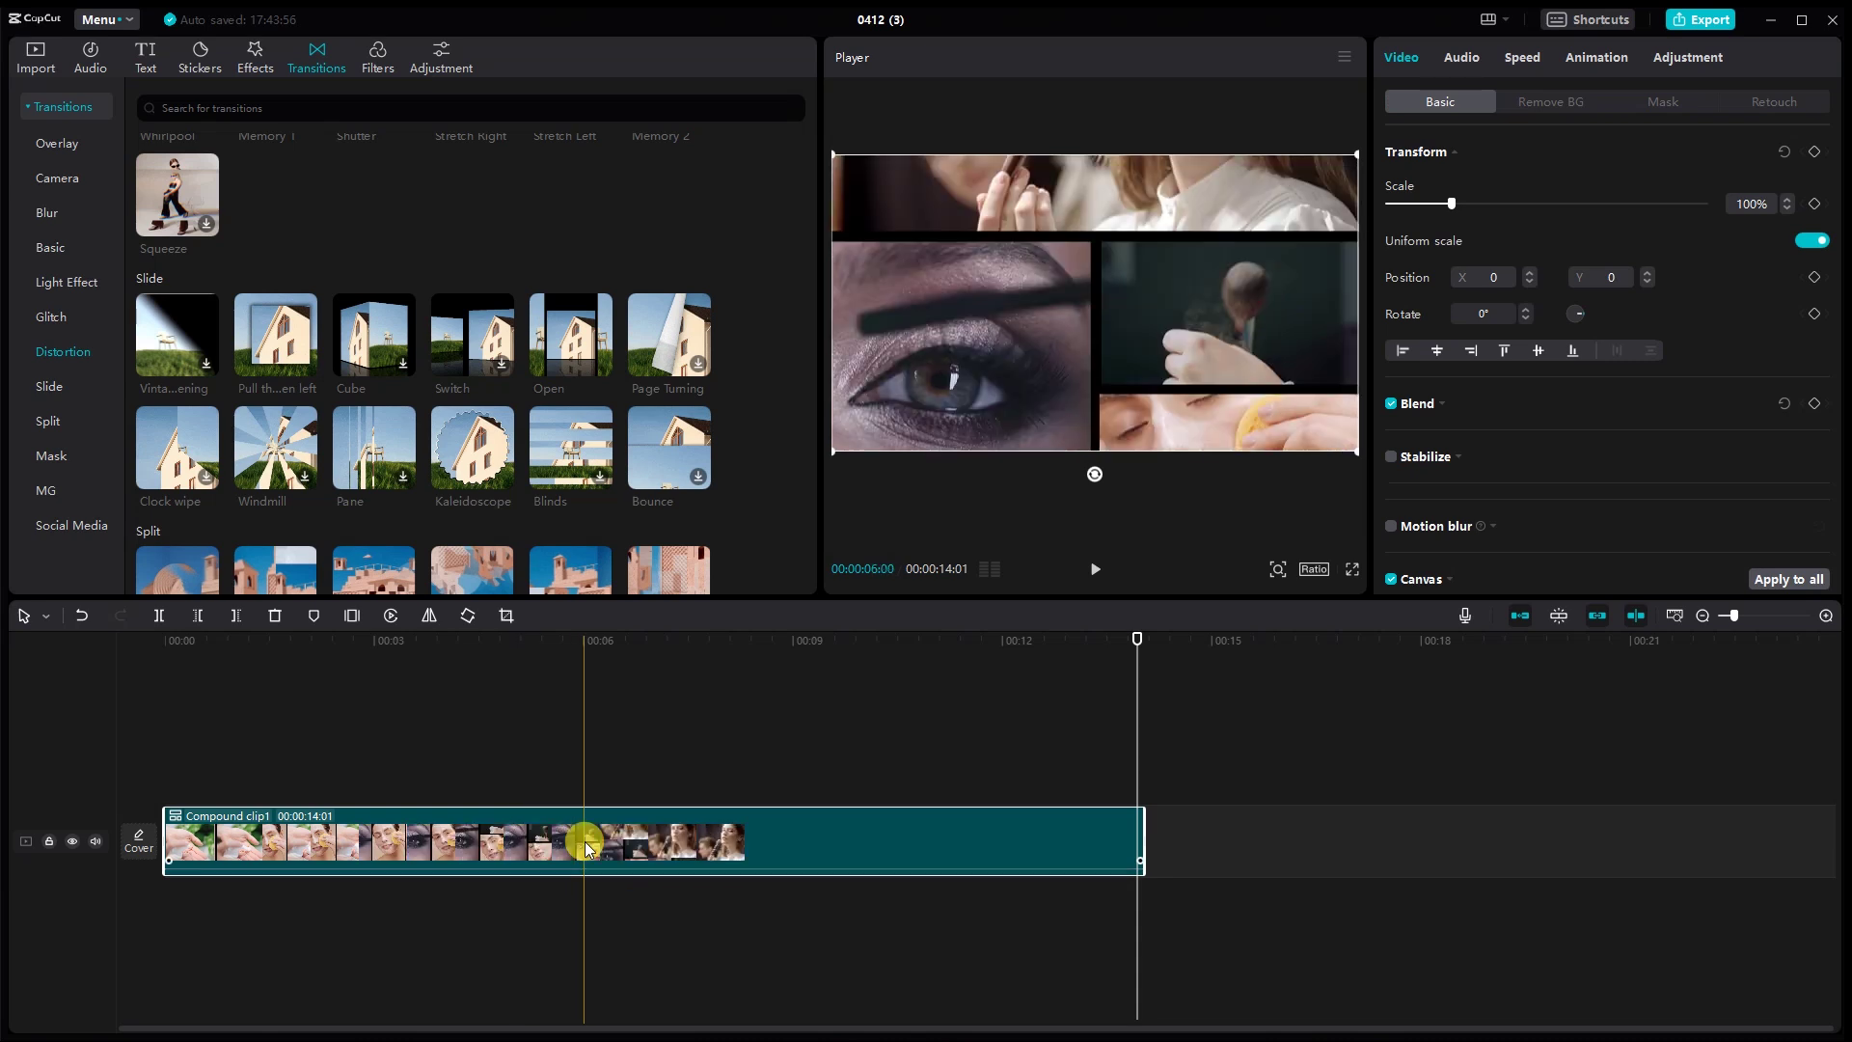
- Set the compound clip's speed to 1.6x and play it back from the start
{"action": "left_click", "coordinate": [1502, 60]}
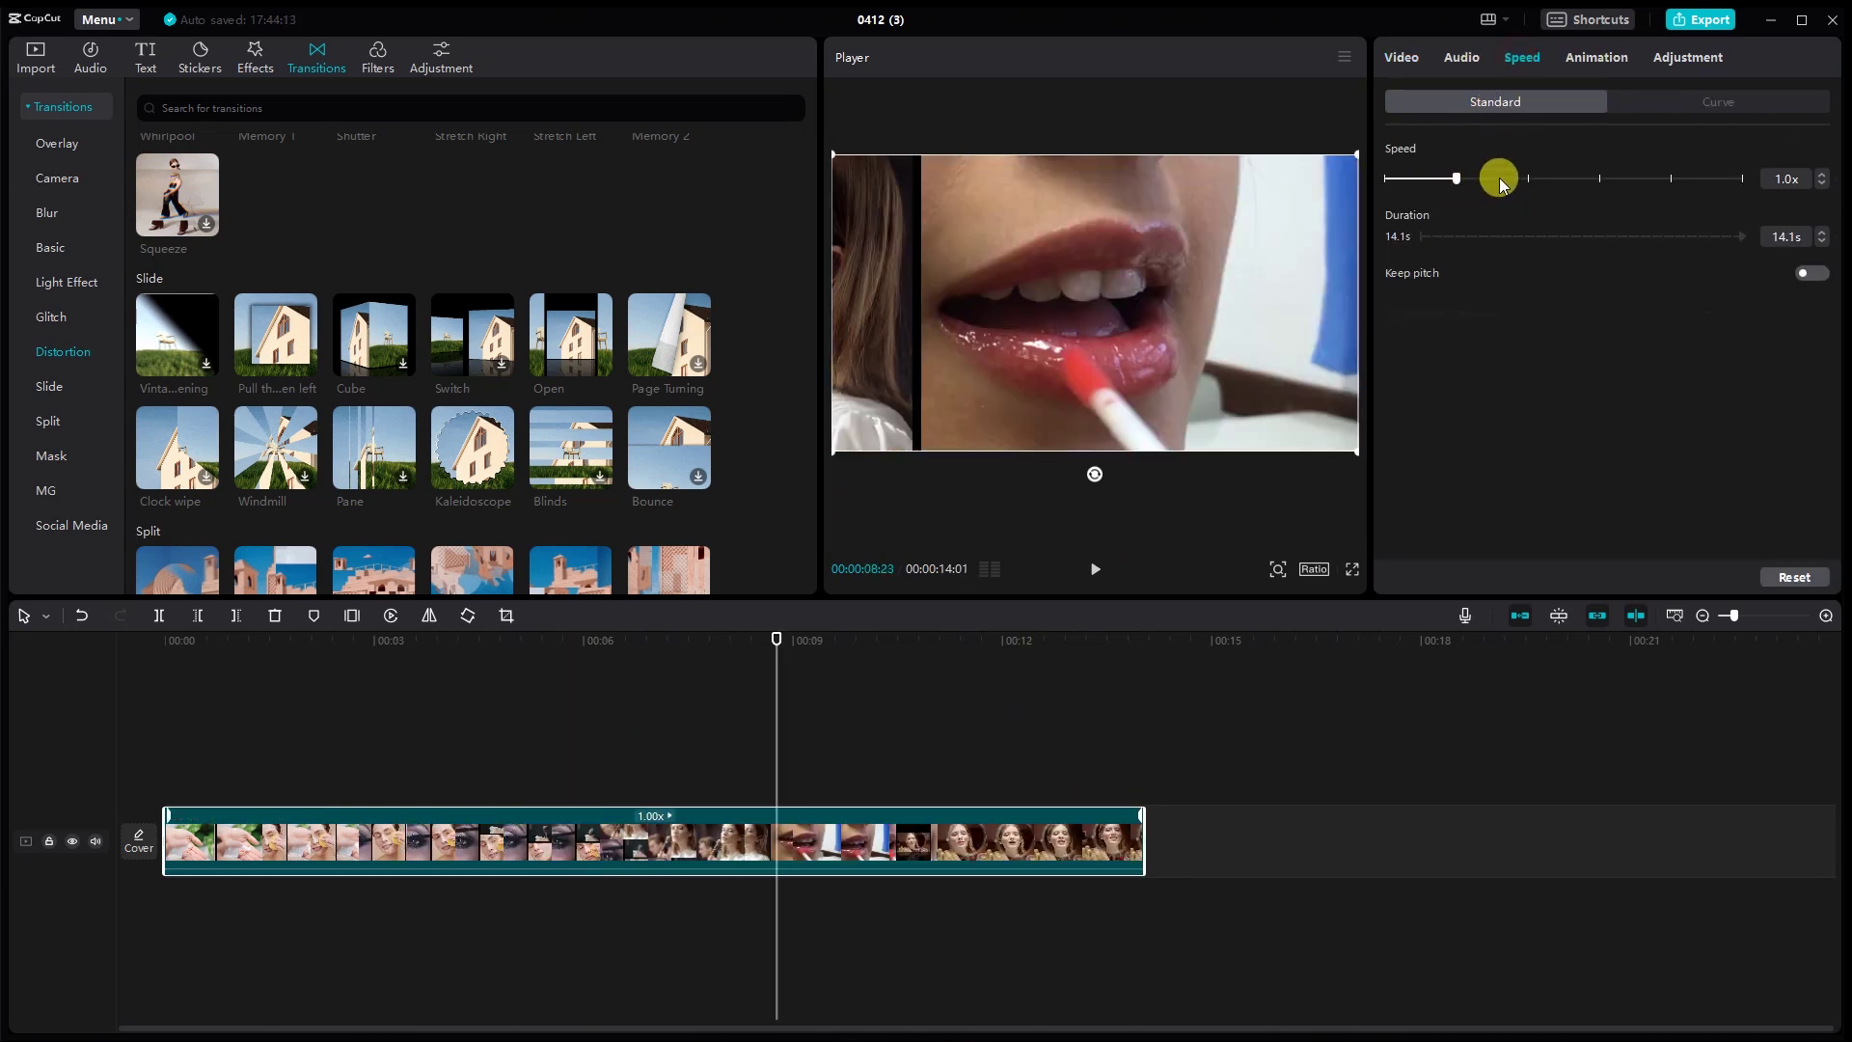
{"action": "left_click", "coordinate": [1500, 180]}
{"action": "left_click_drag", "start_coordinate": [775, 710], "coordinate": [144, 726]}
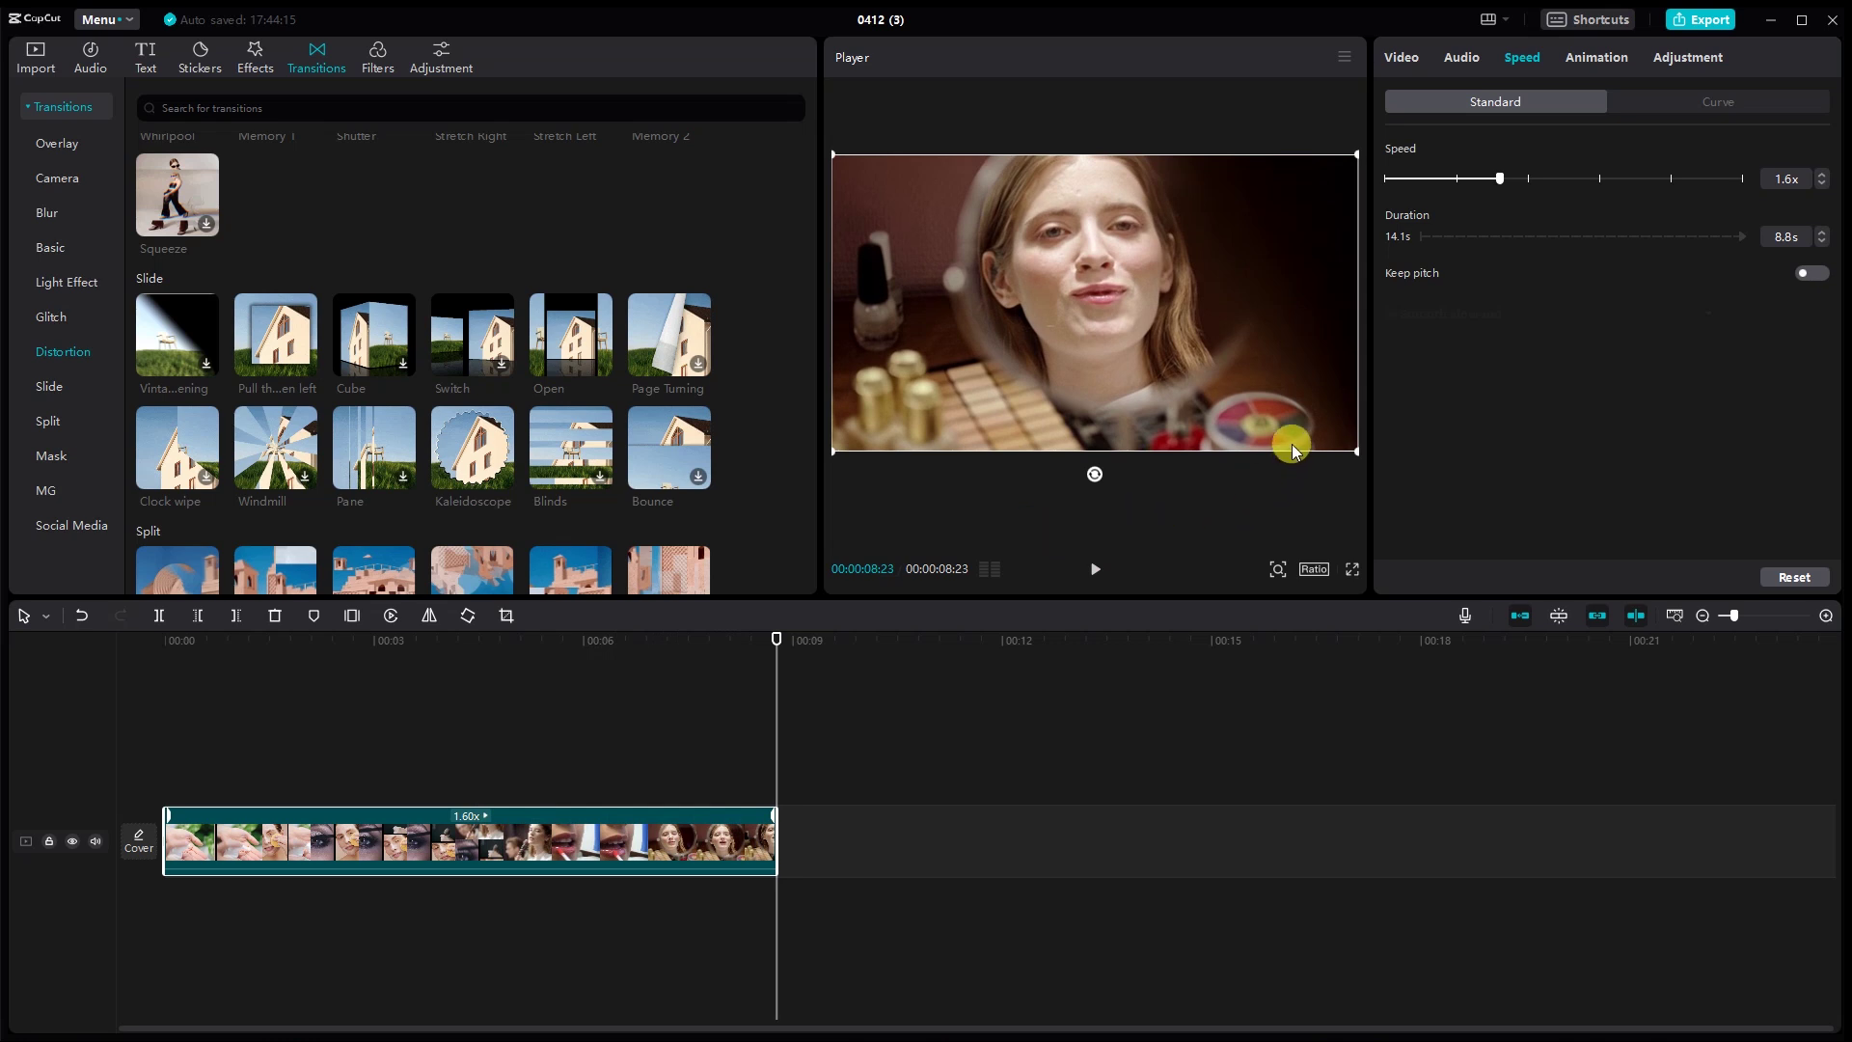
- Enlarge the preview area and play the sped-up compound clip from the beginning
{"action": "left_click", "coordinate": [1401, 57]}
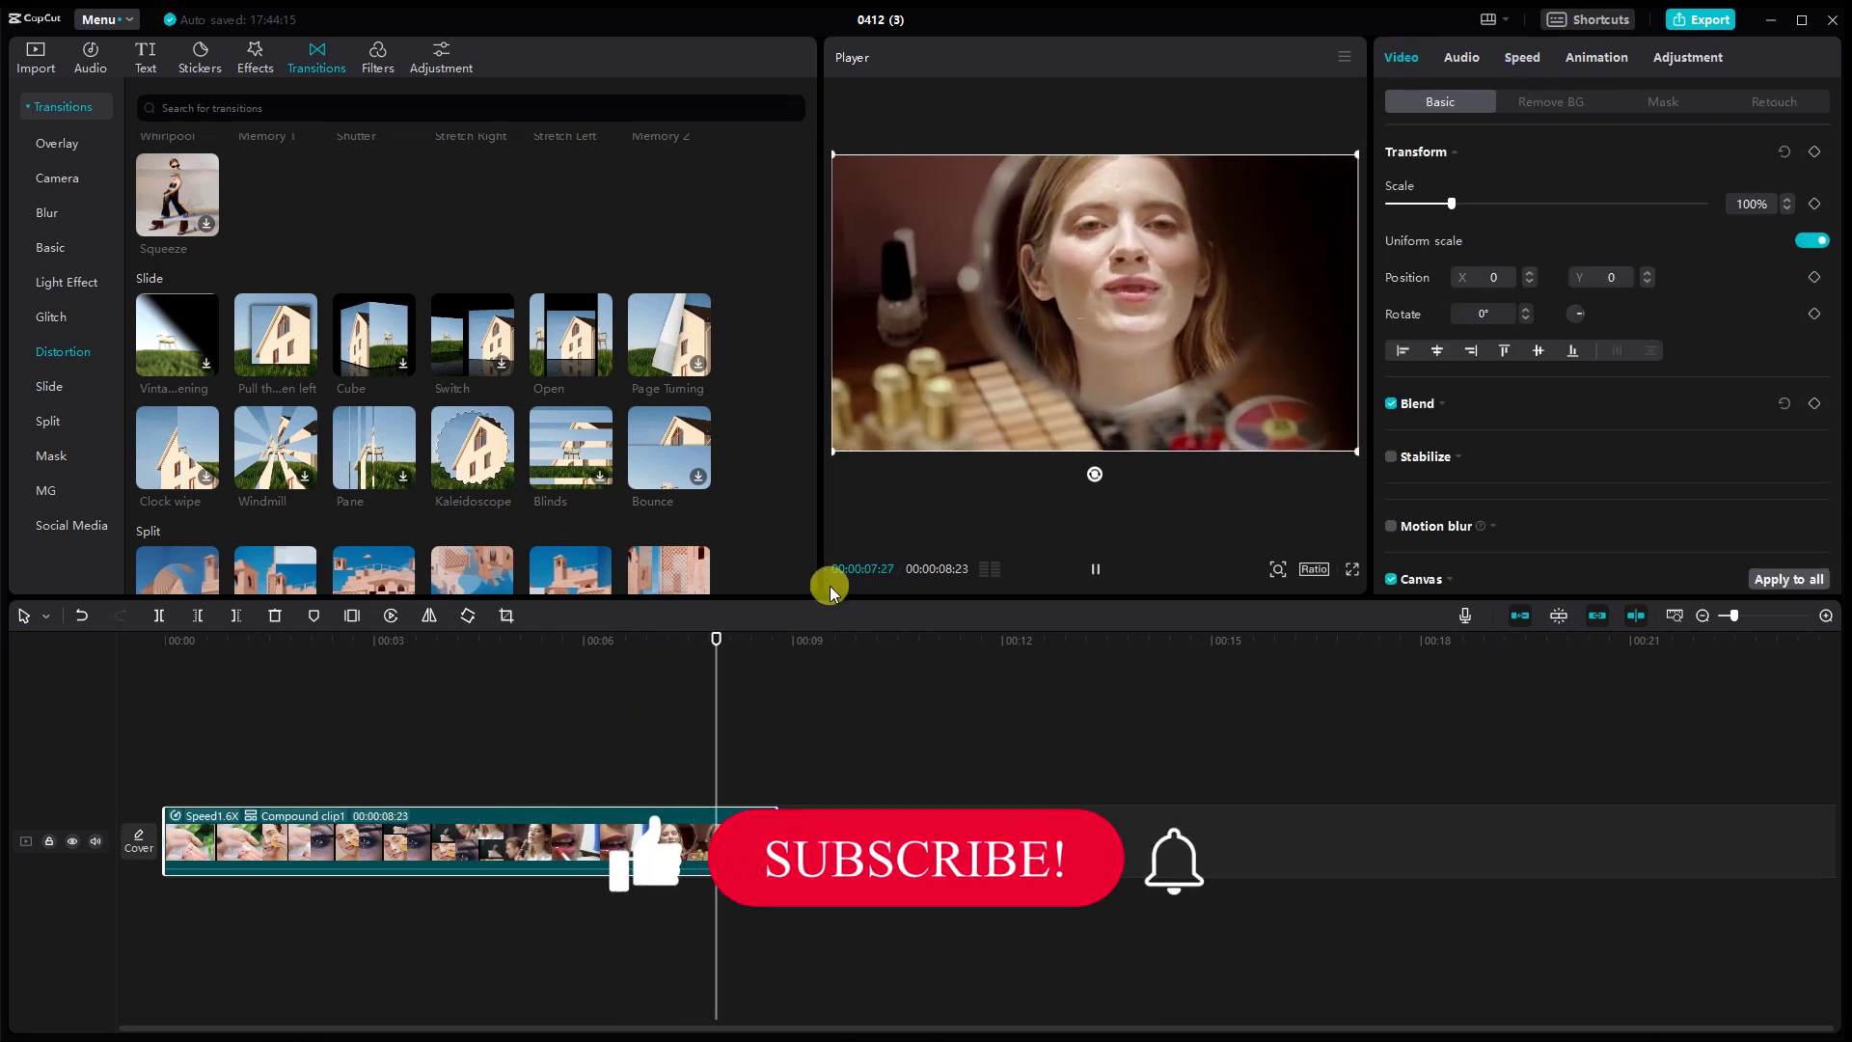
{"action": "left_click_drag", "start_coordinate": [818, 584], "coordinate": [558, 675]}
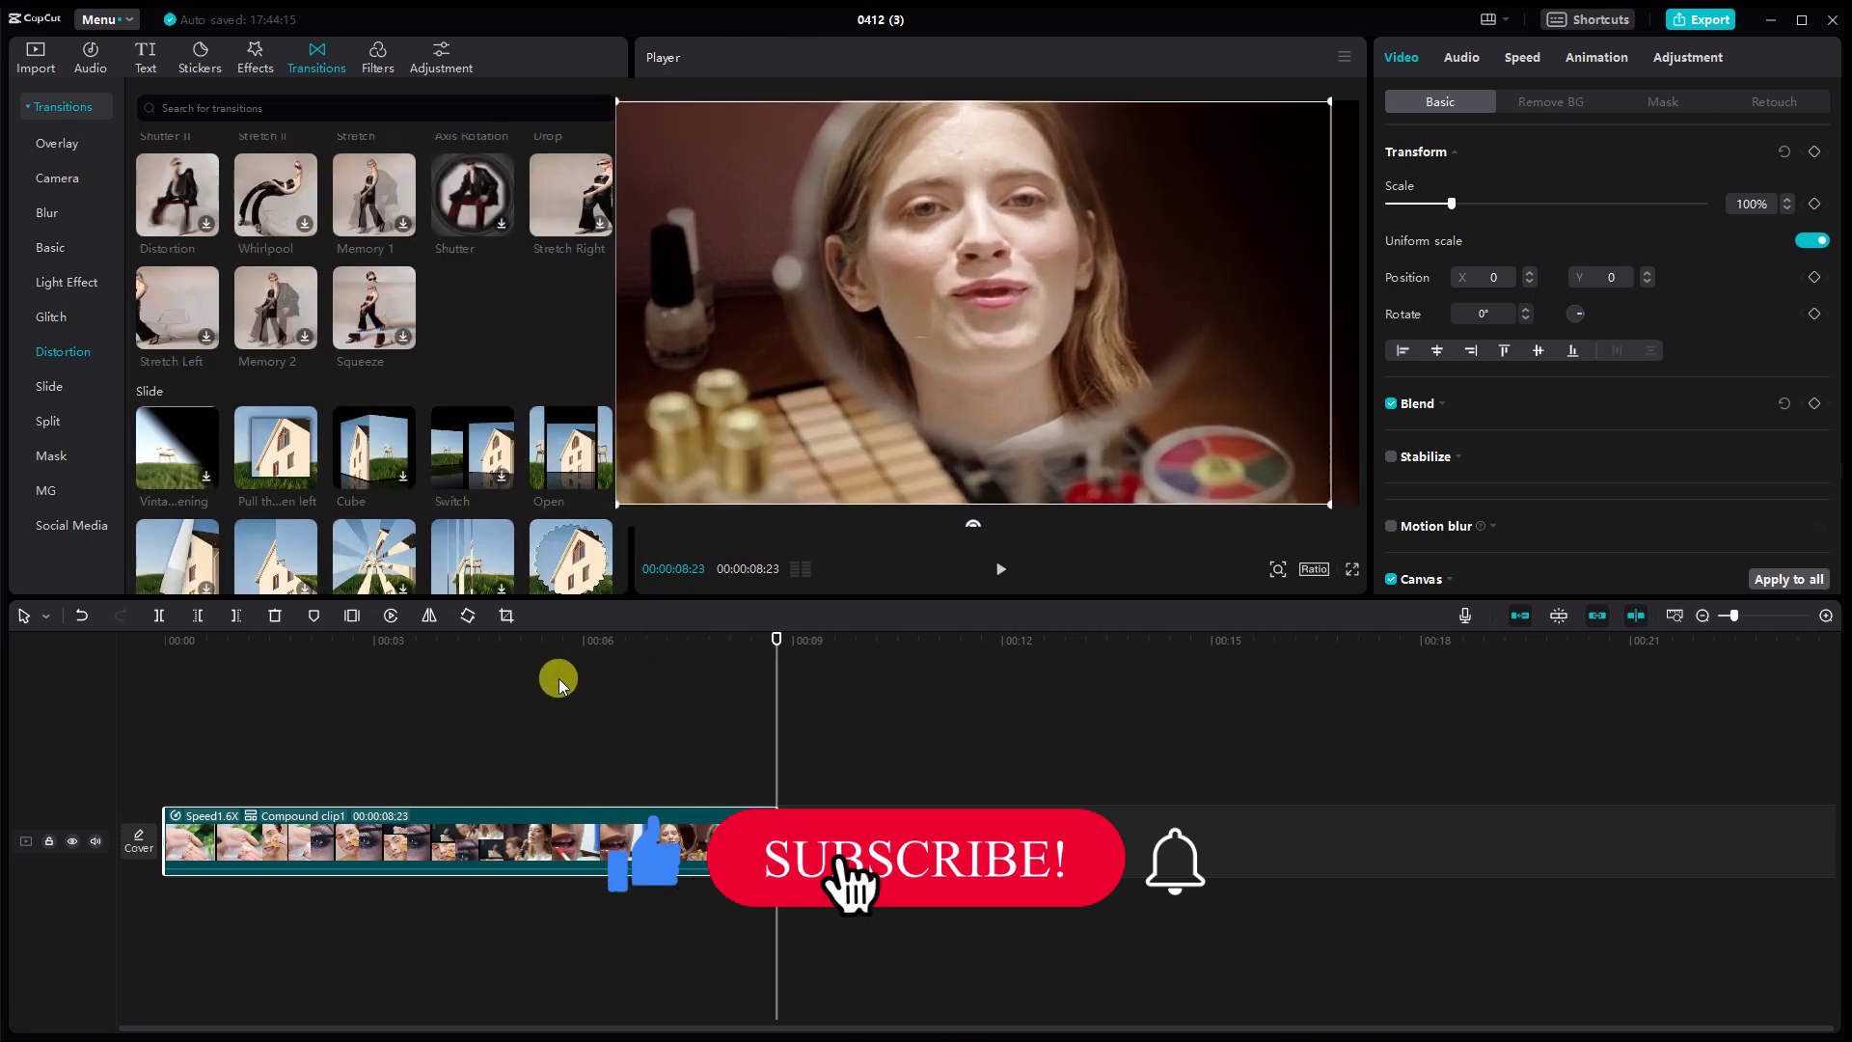
{"action": "left_click_drag", "start_coordinate": [764, 597], "coordinate": [15, 808]}
{"action": "left_click", "coordinate": [955, 688]}
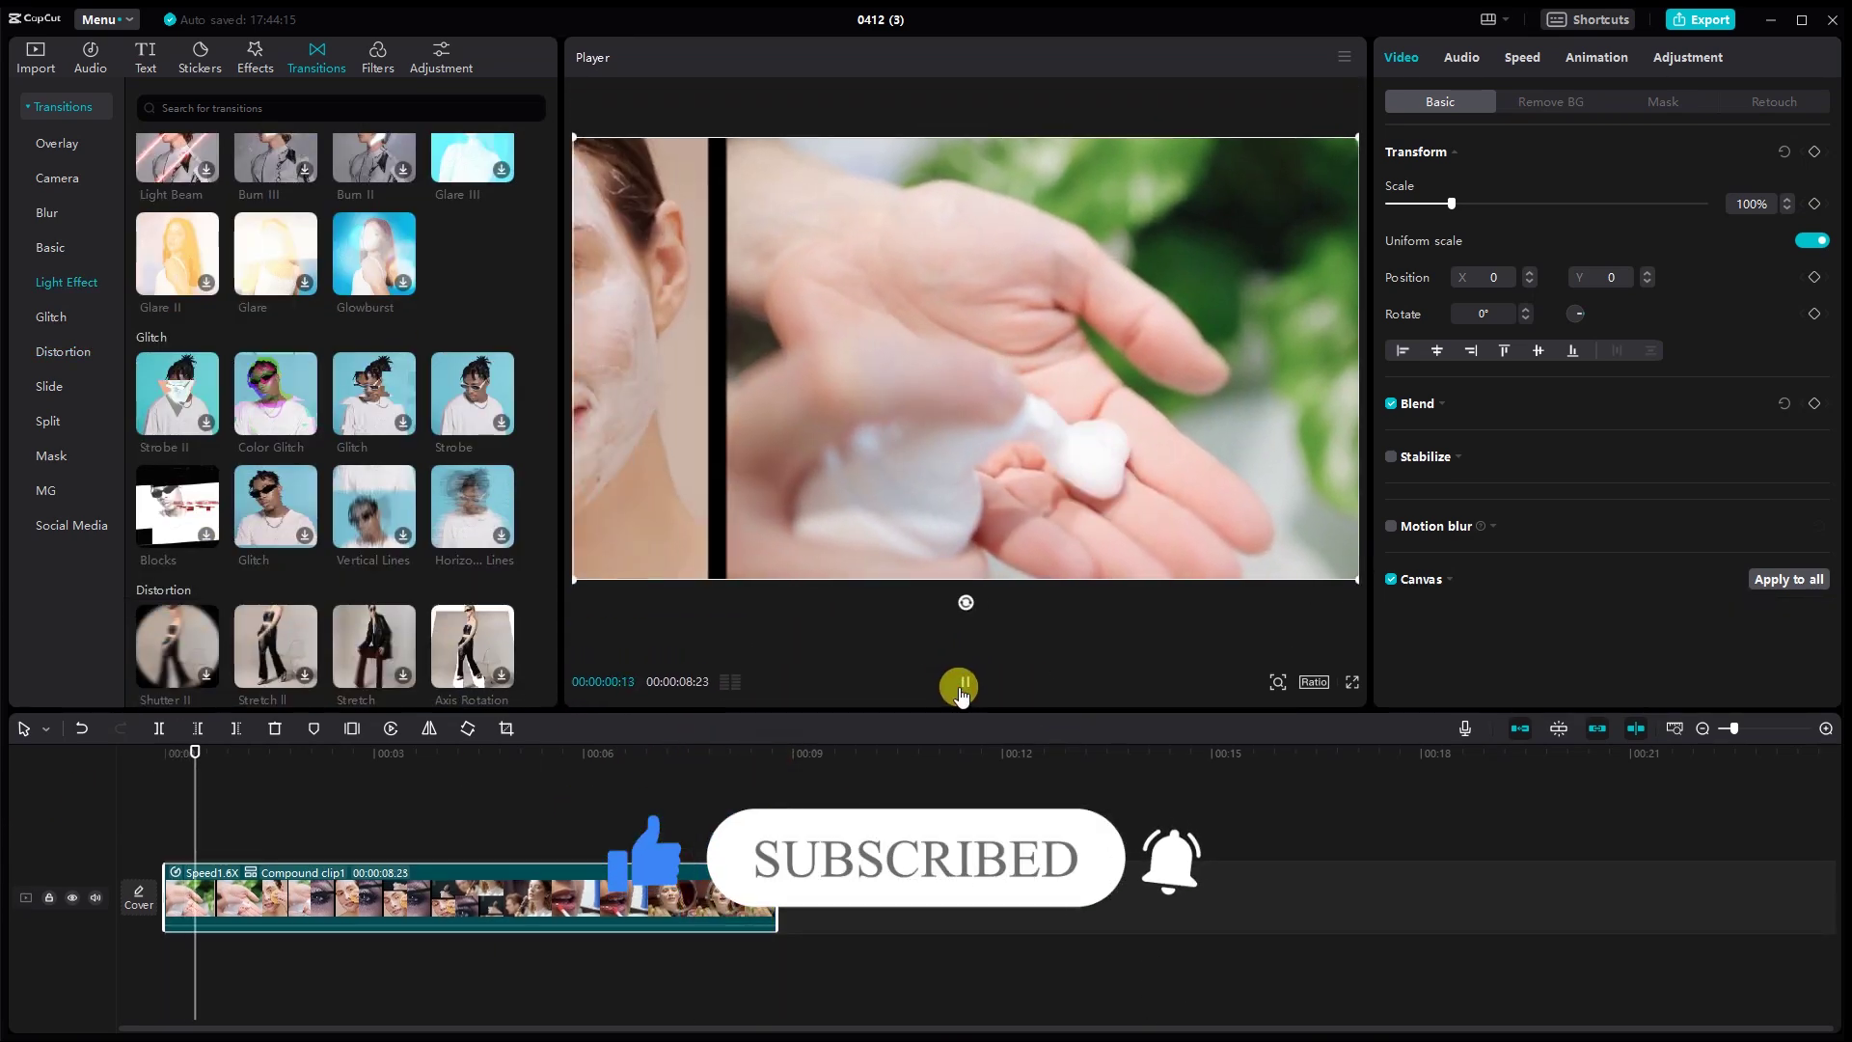